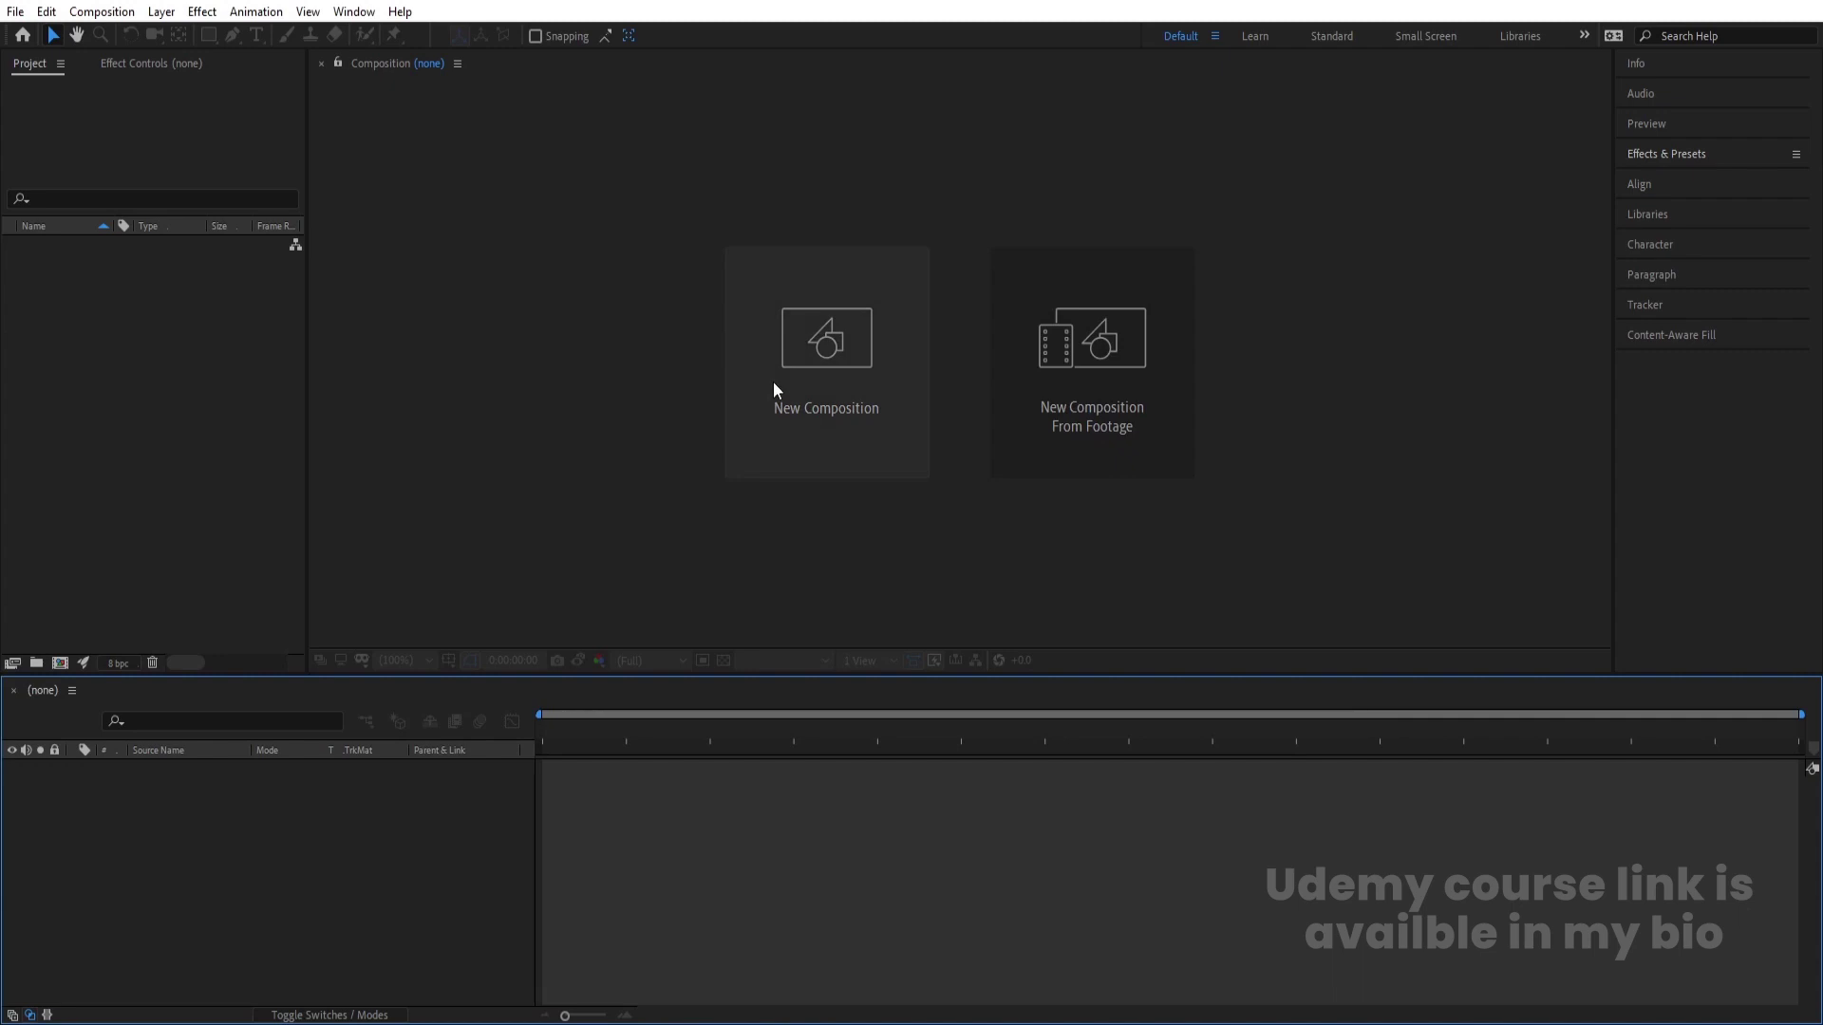
# Step: Create the 1920×1080, 30 fps 'Main Animation' composition and drag in the Google logo PSD
pyautogui.click(775, 389)
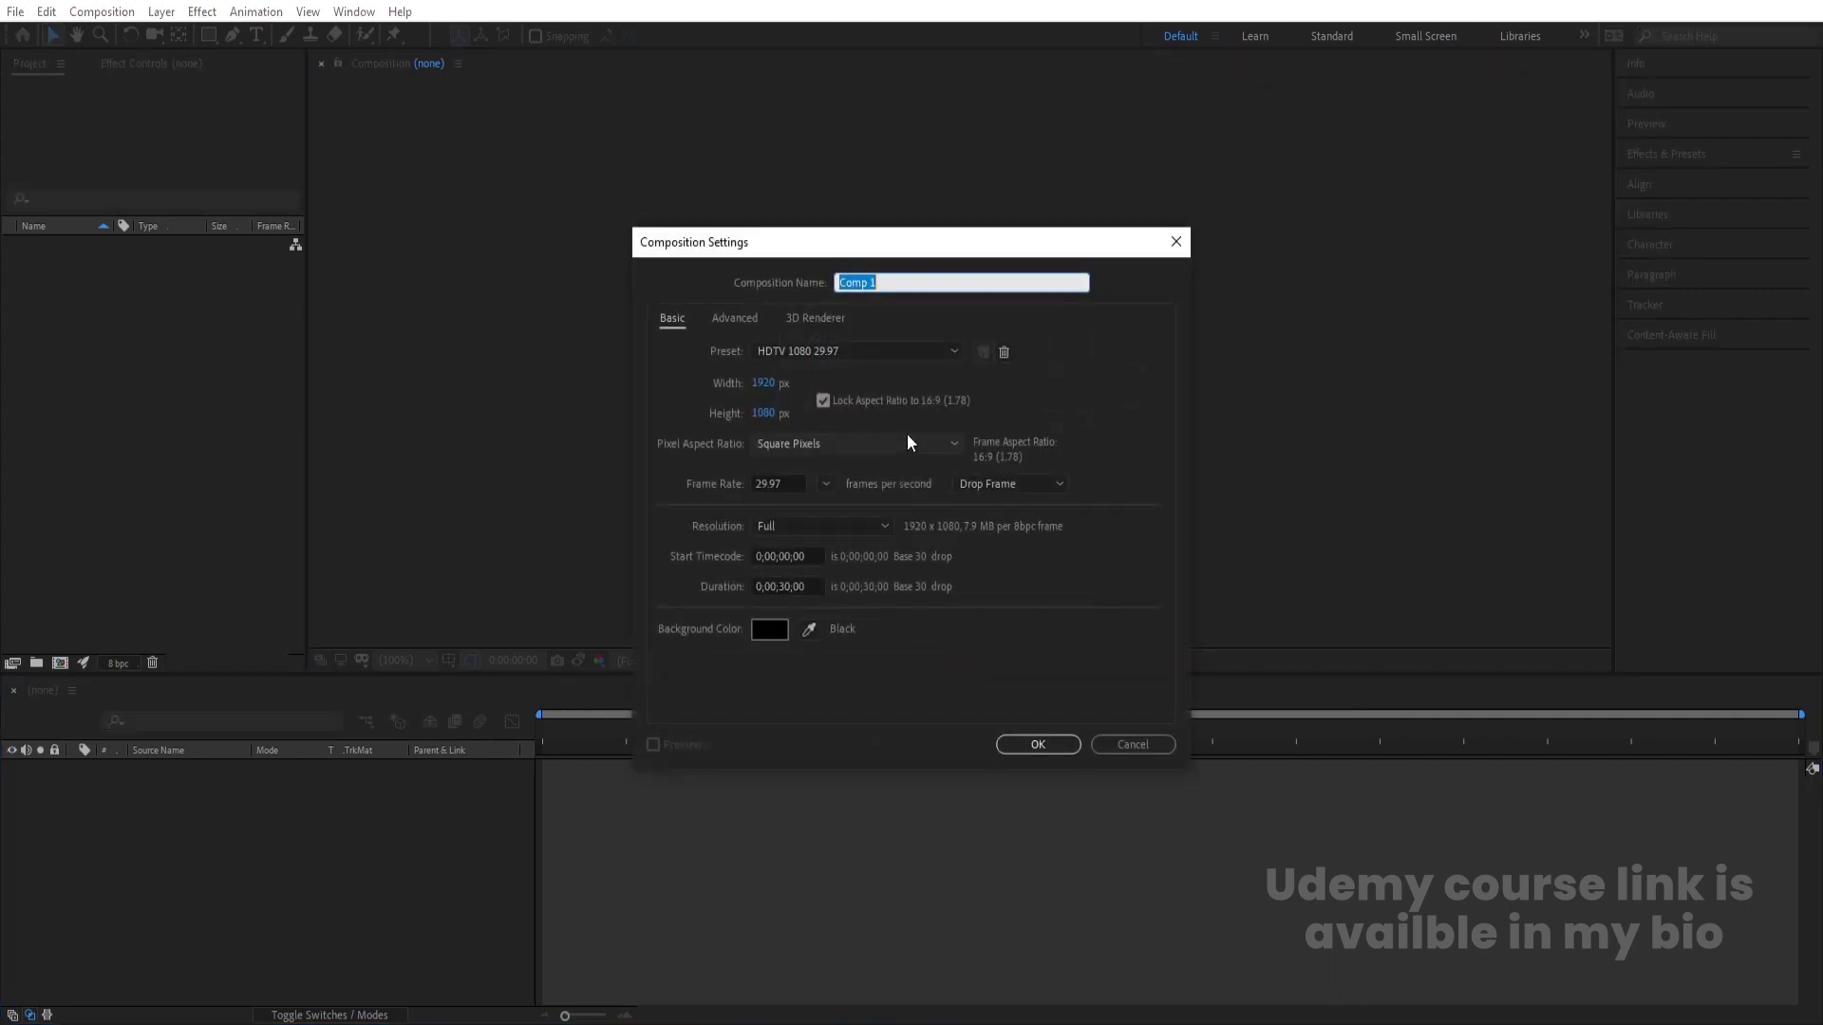
pyautogui.write('Main Animation')
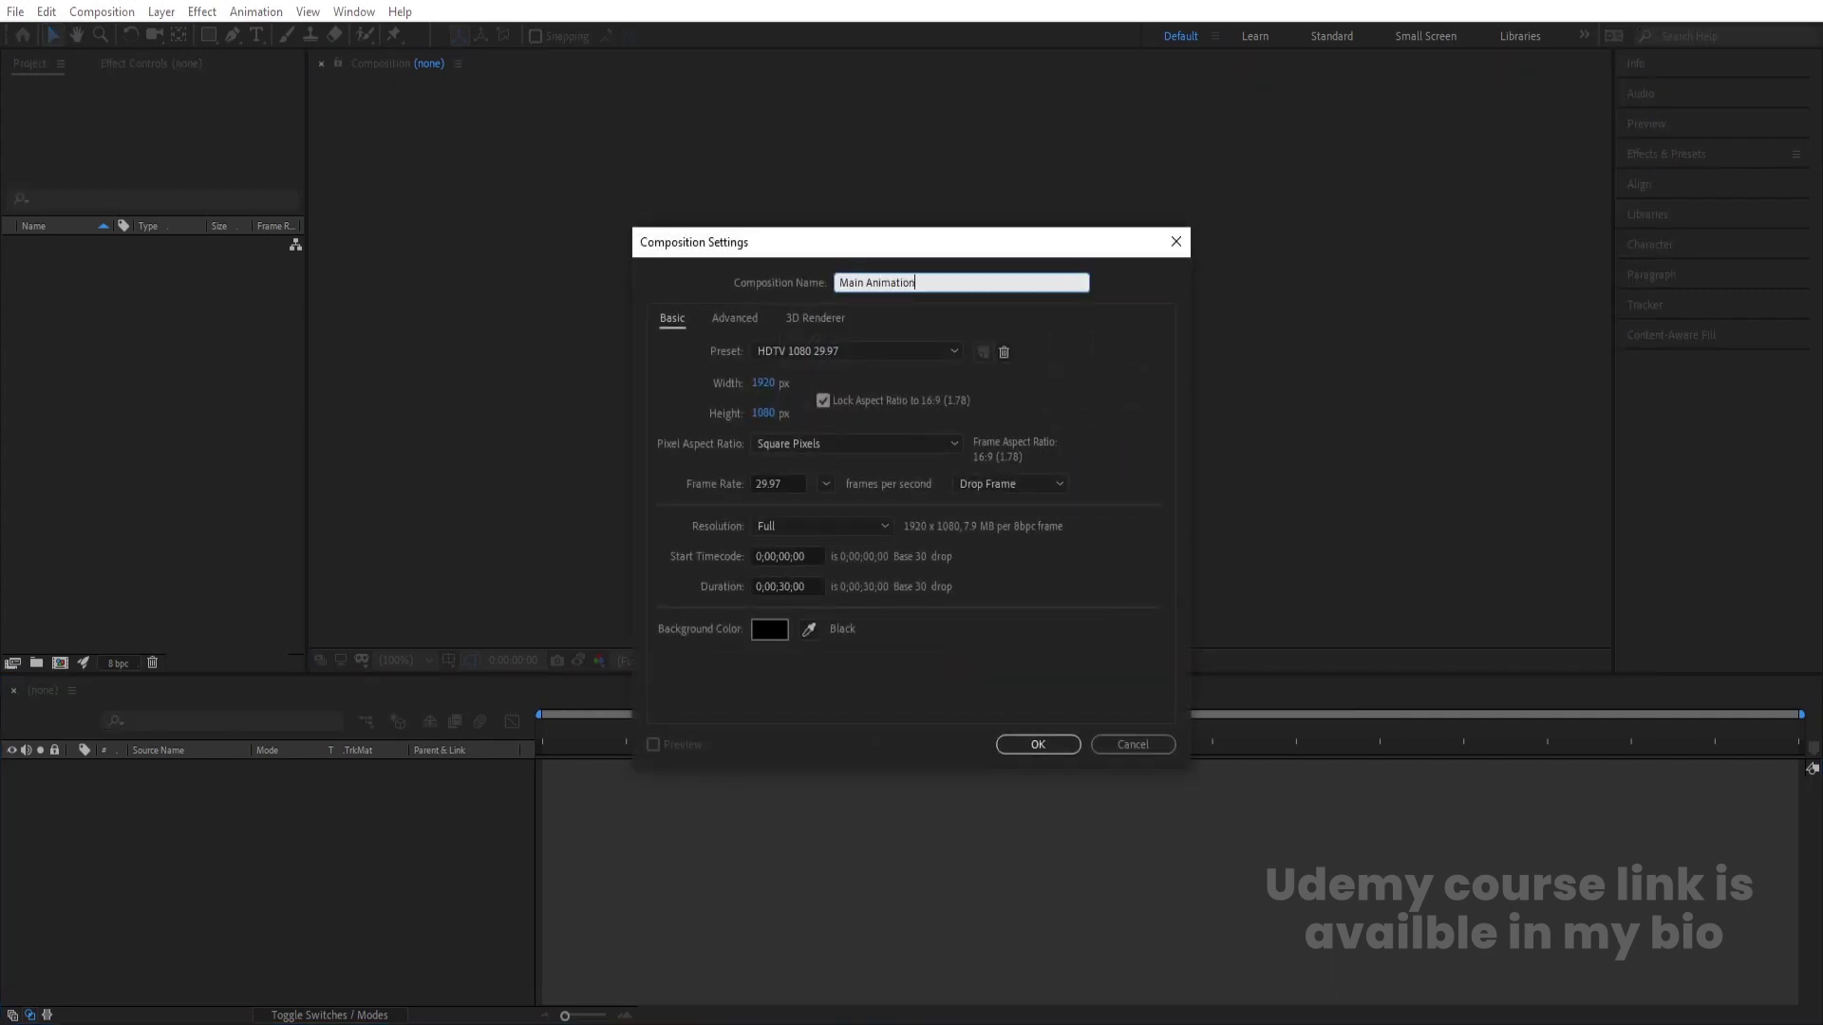
pyautogui.click(786, 484)
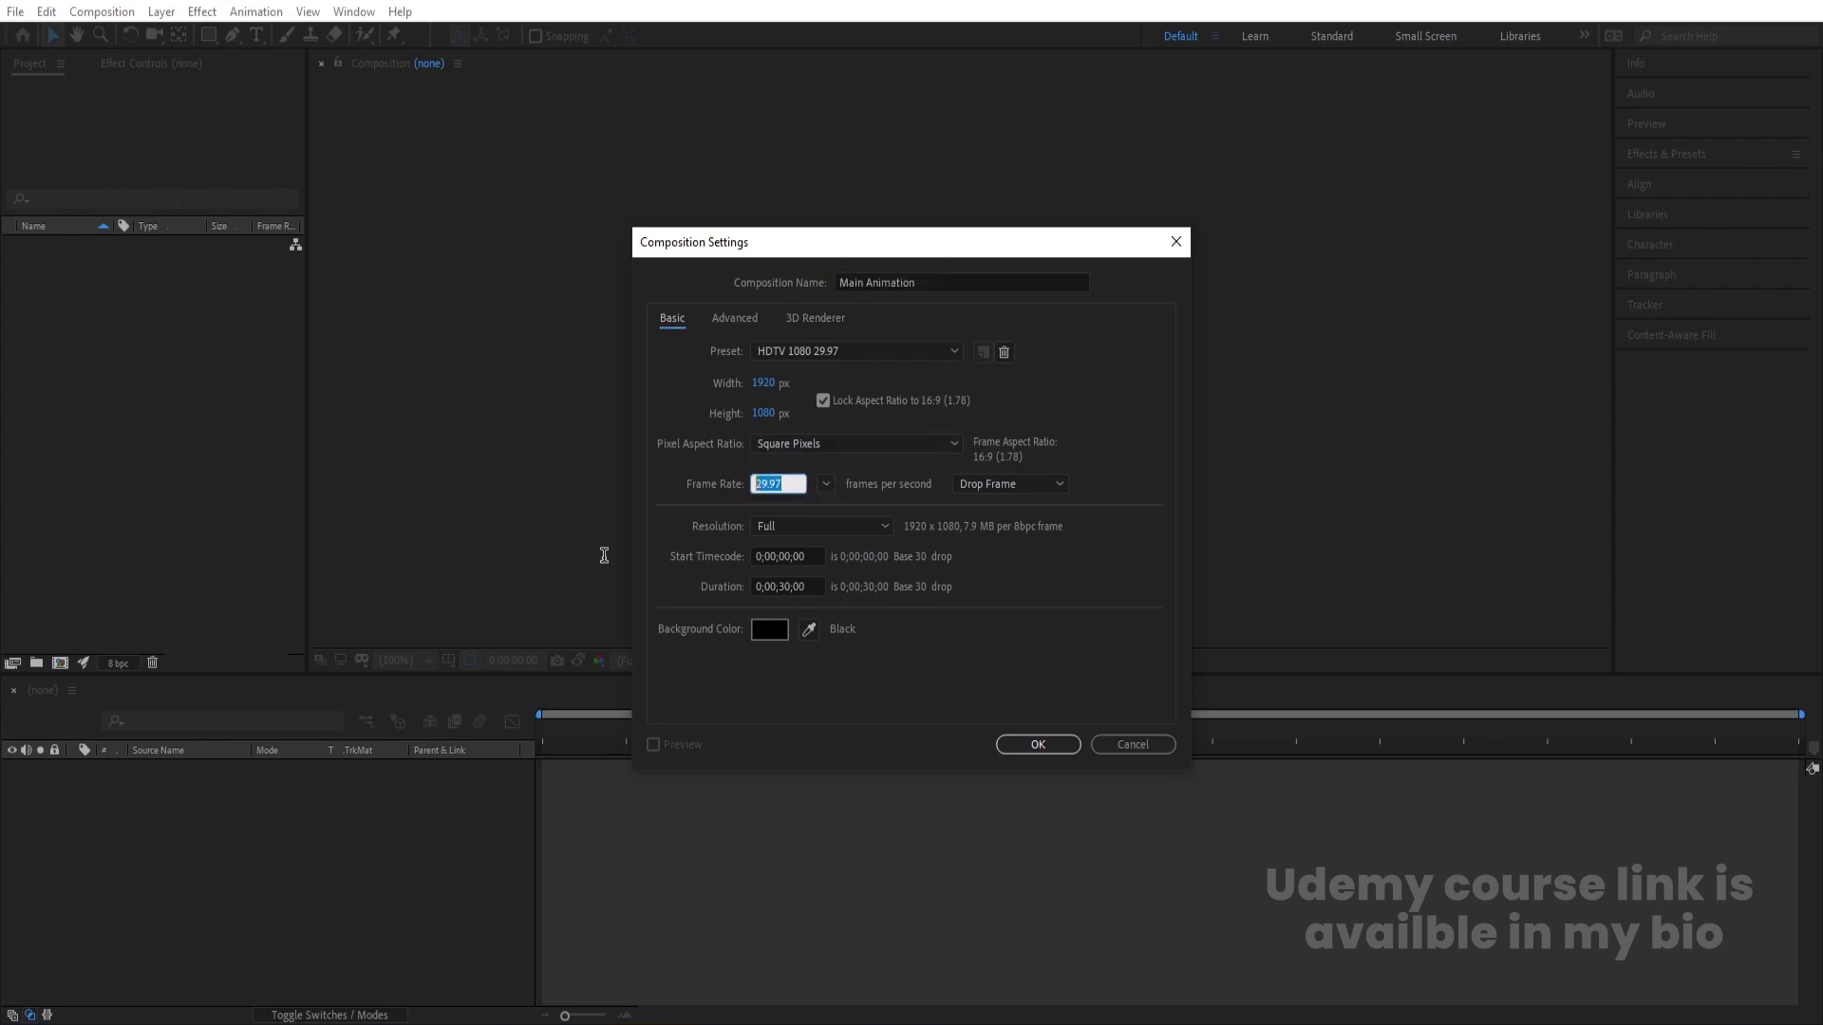
pyautogui.write('30')
pyautogui.click(1034, 745)
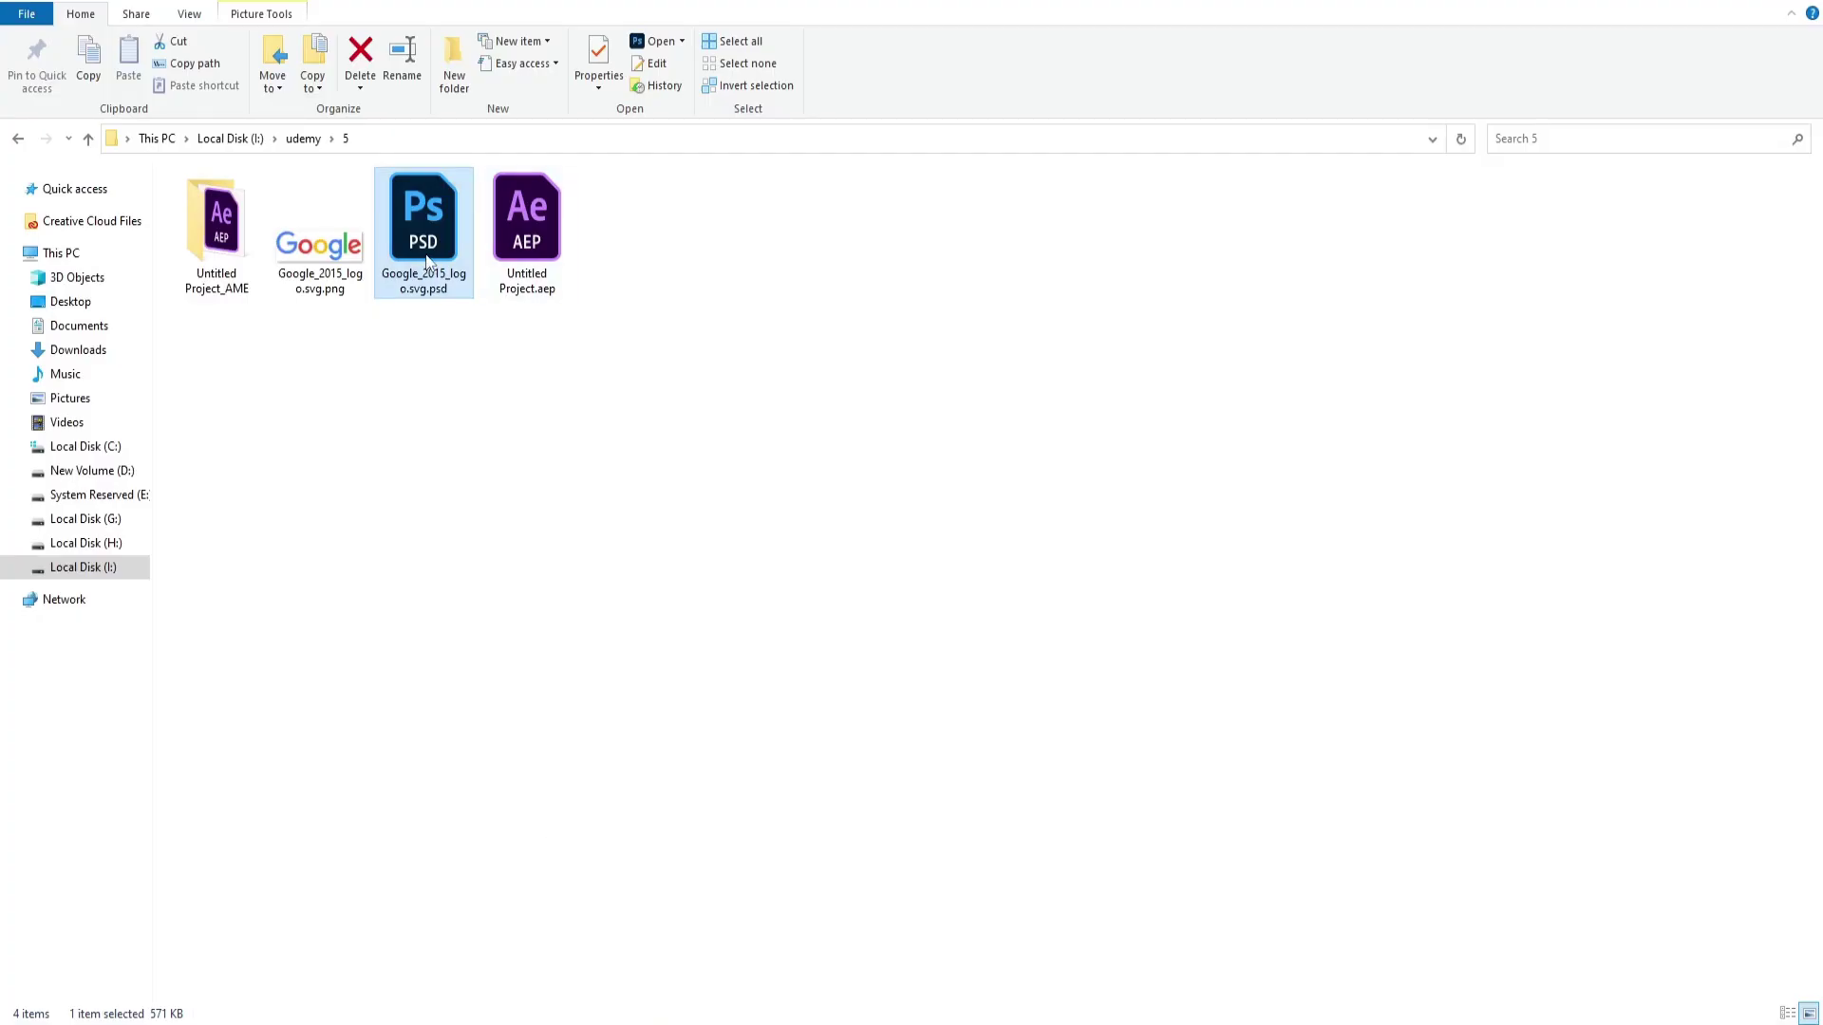
pyautogui.moveTo(427, 261); pyautogui.dragTo(888, 330)
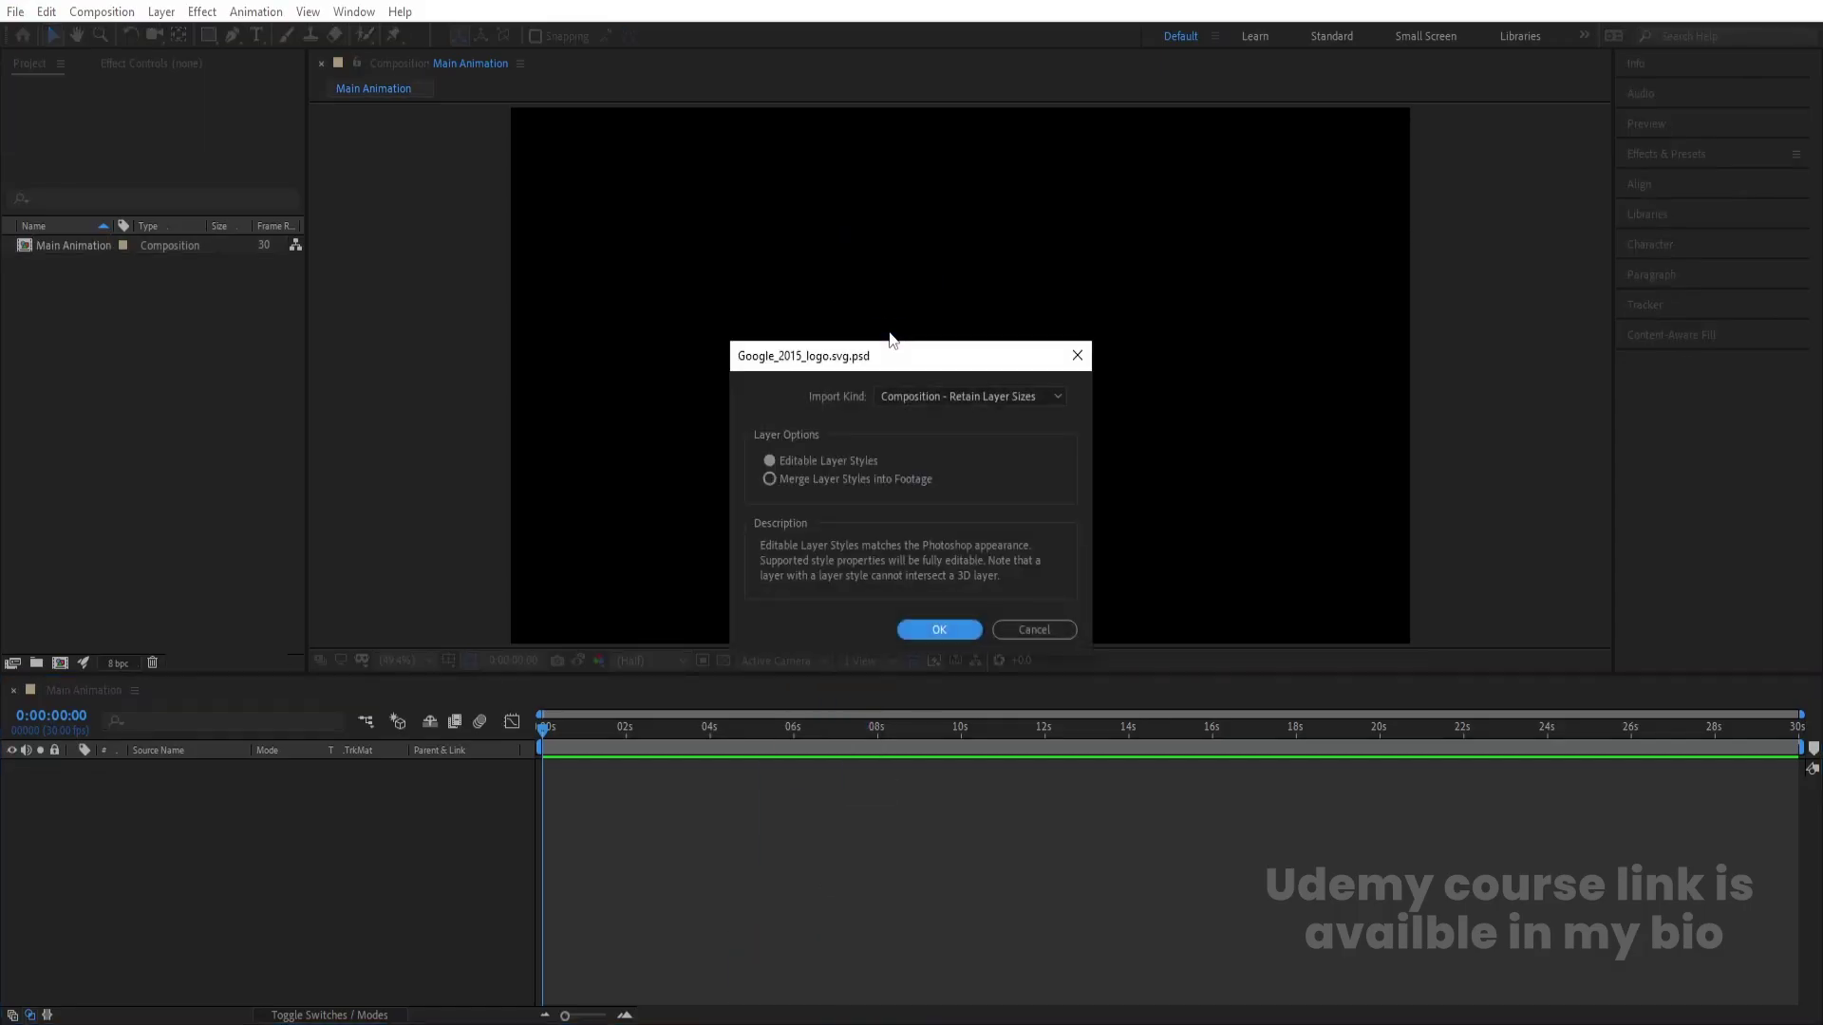
# Step: Import Google_2015_logo.svg.psd as a Composition with Retain Layer Sizes
pyautogui.click(903, 396)
pyautogui.click(949, 462)
pyautogui.click(932, 631)
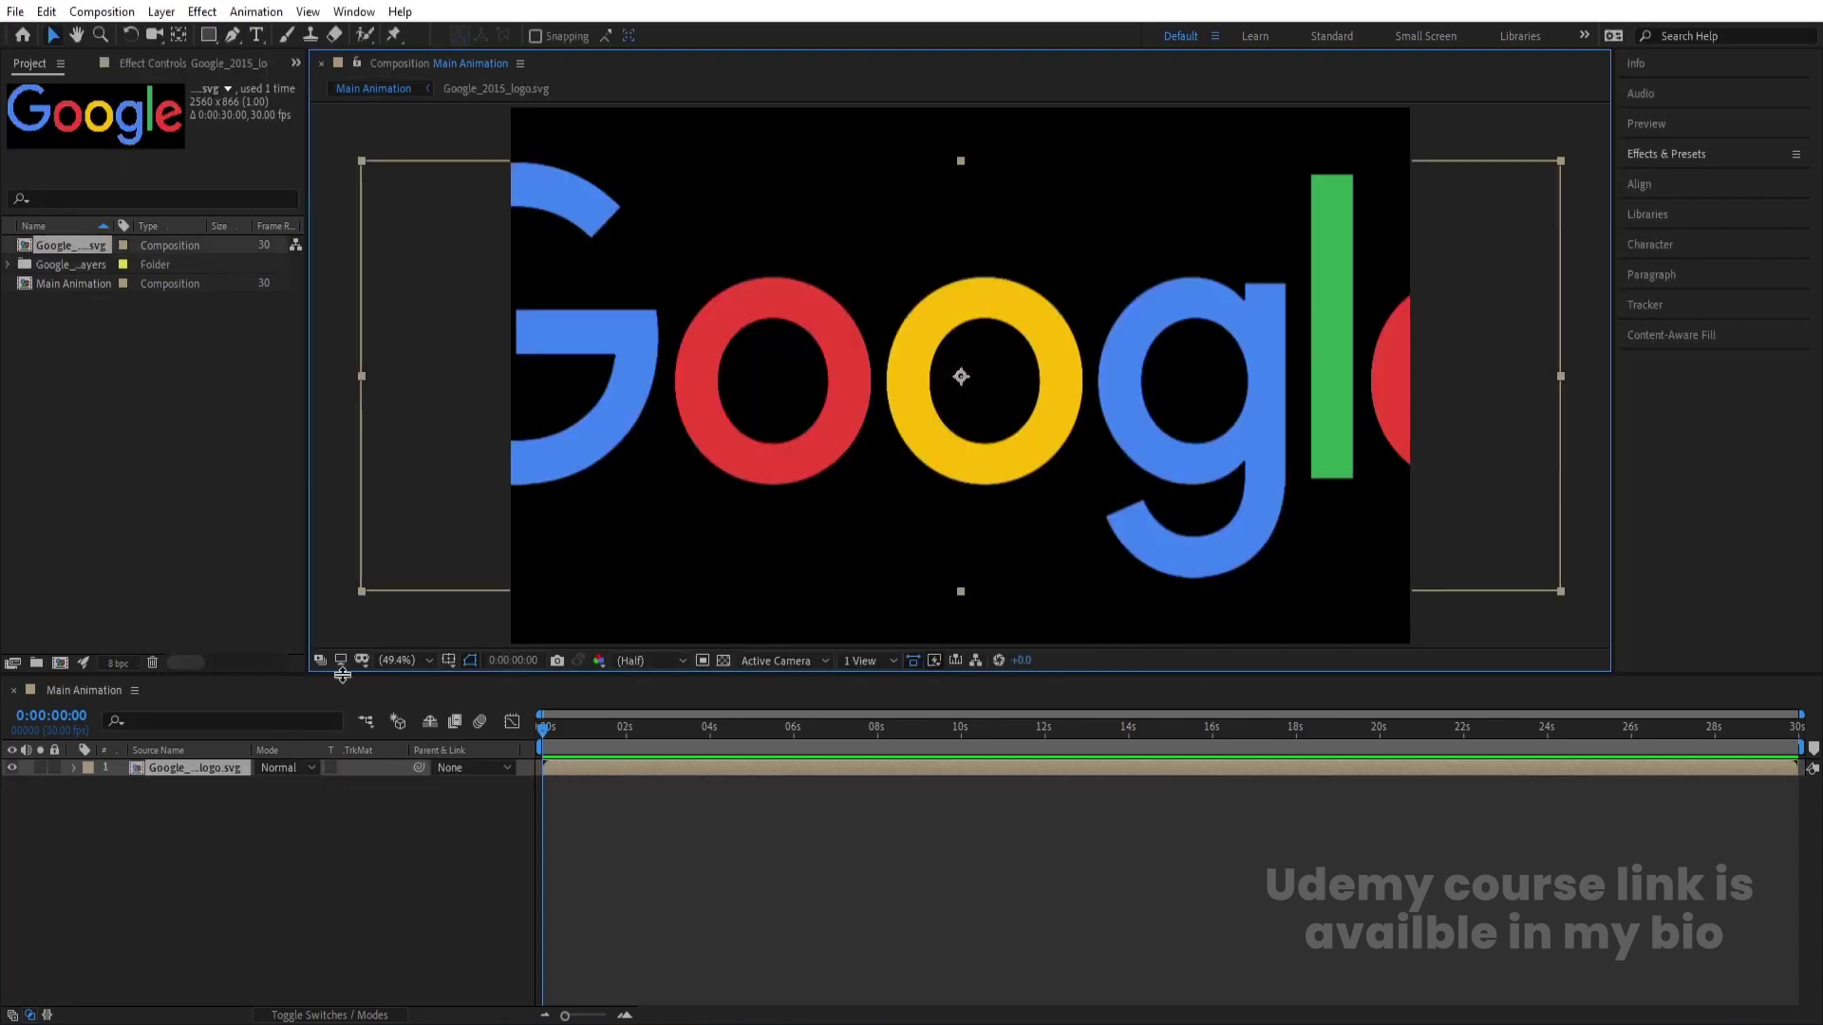
# Step: Open the imported logo composition and select all six letter layers
pyautogui.doubleClick(169, 768)
pyautogui.click(527, 442)
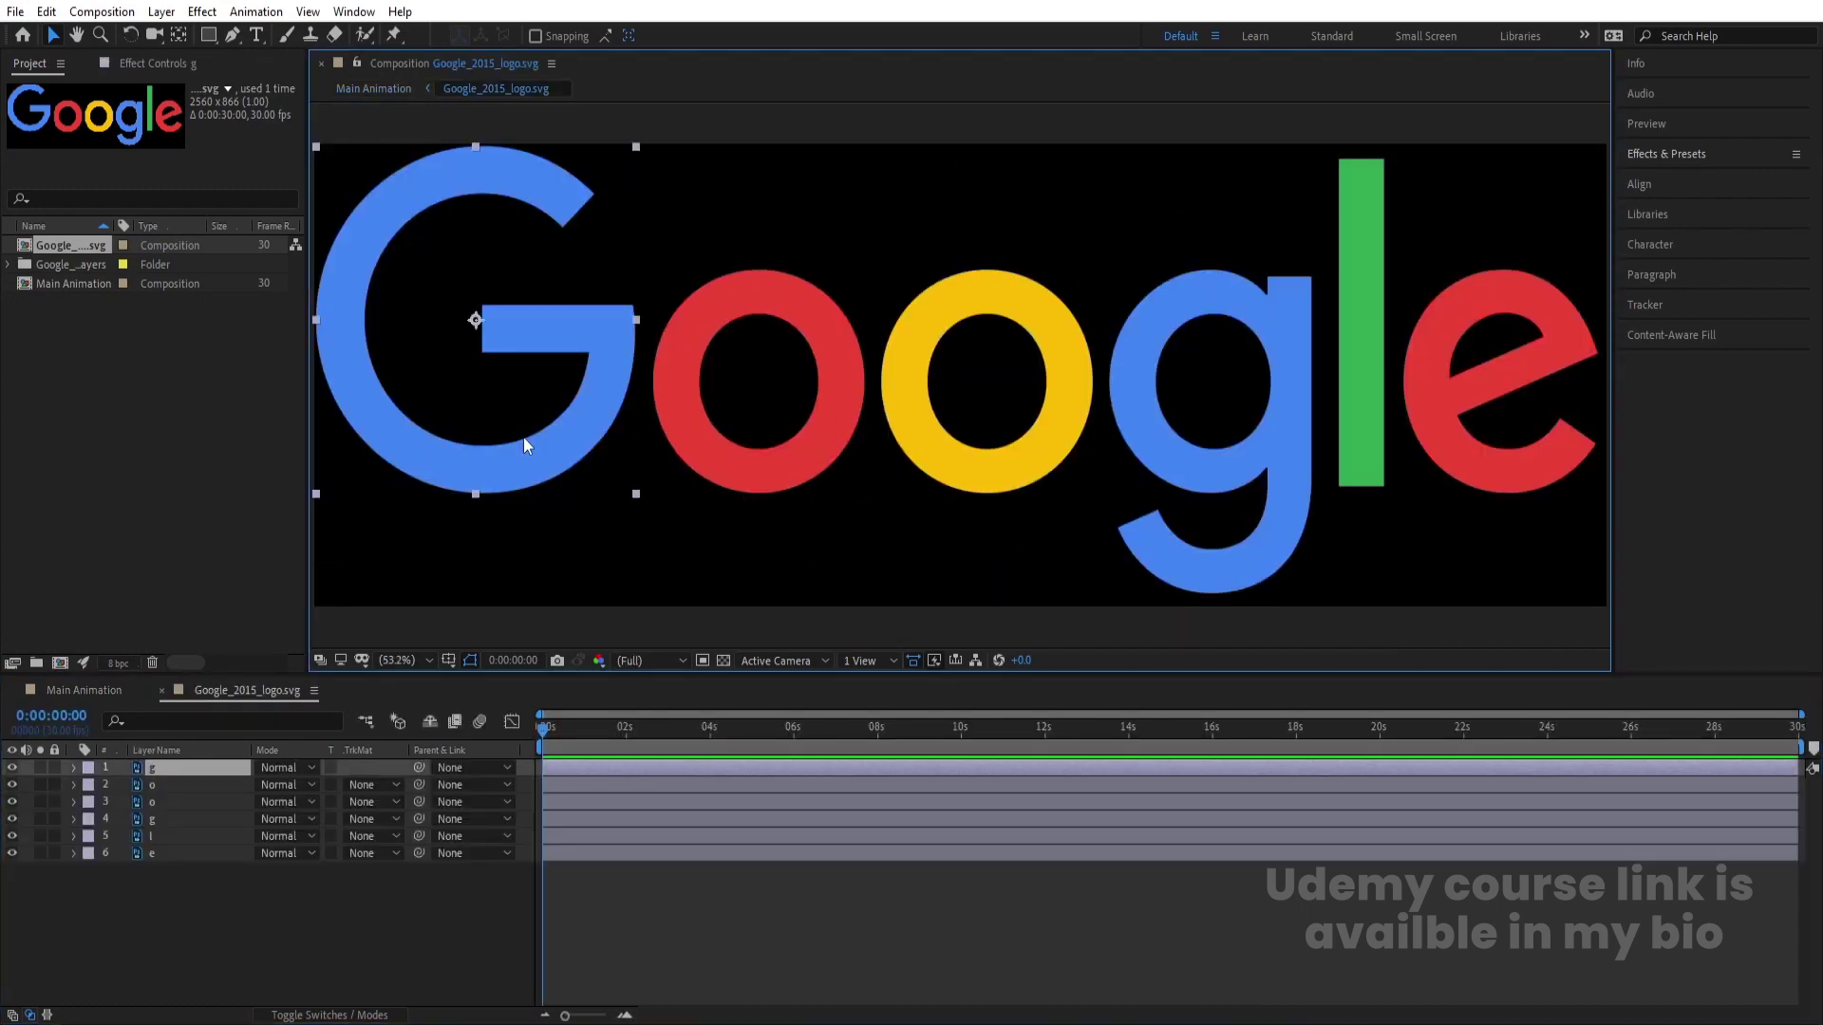
pyautogui.click(852, 438)
pyautogui.click(1074, 406)
pyautogui.click(1356, 400)
pyautogui.click(1529, 412)
pyautogui.moveTo(234, 919); pyautogui.dragTo(133, 769)
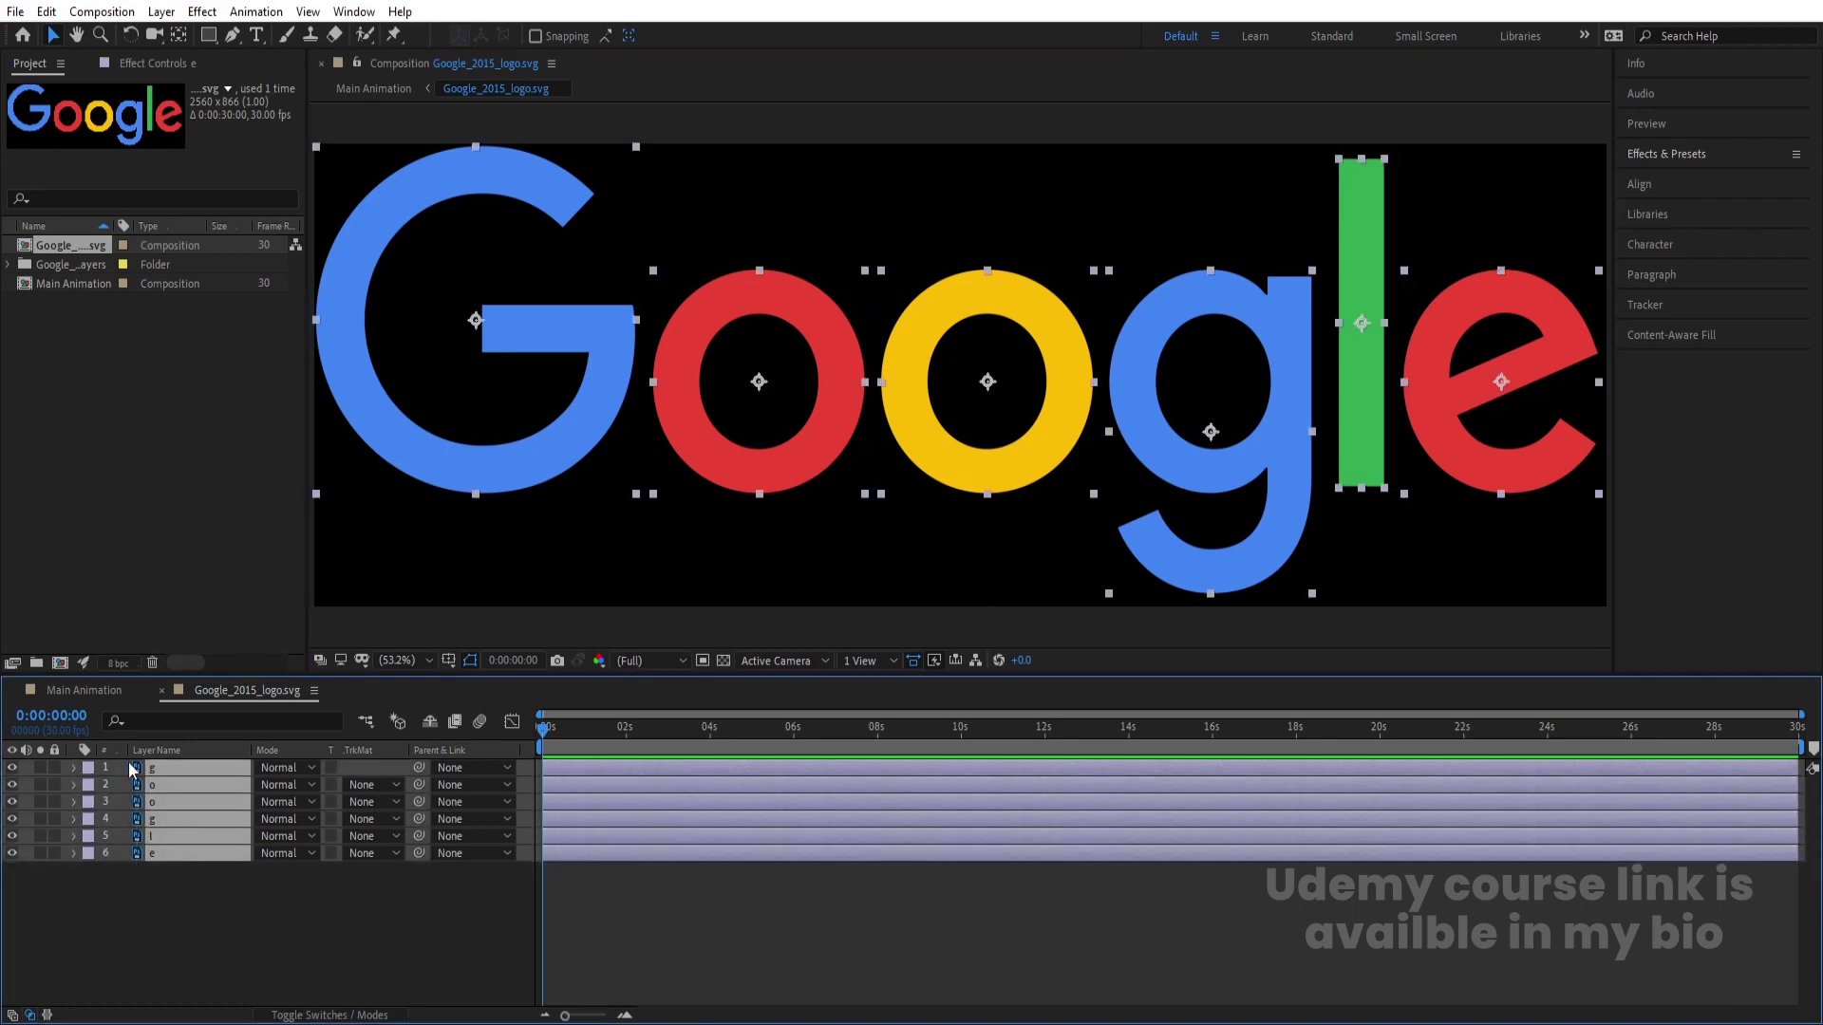
# Step: Paste the six letters into Main Animation and delete the combined logo layer
pyautogui.click(87, 696)
pyautogui.hotkey('ctrl', 'v')
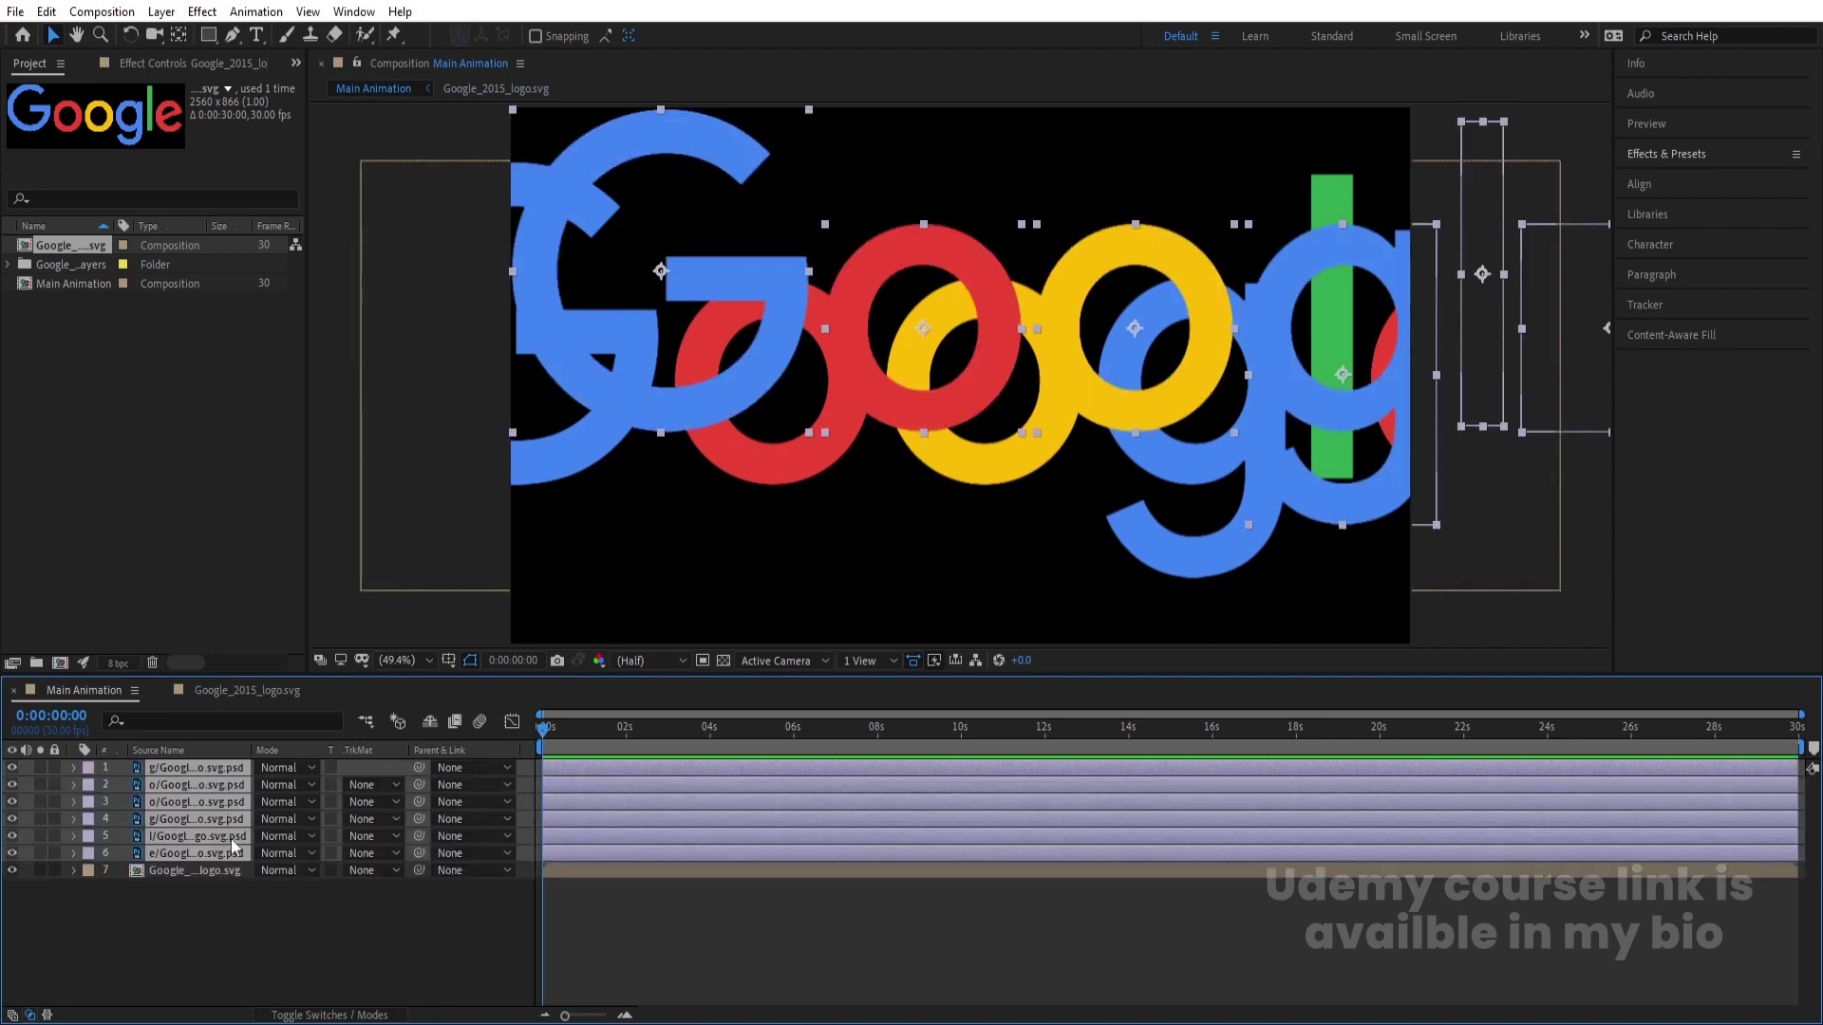
pyautogui.click(176, 869)
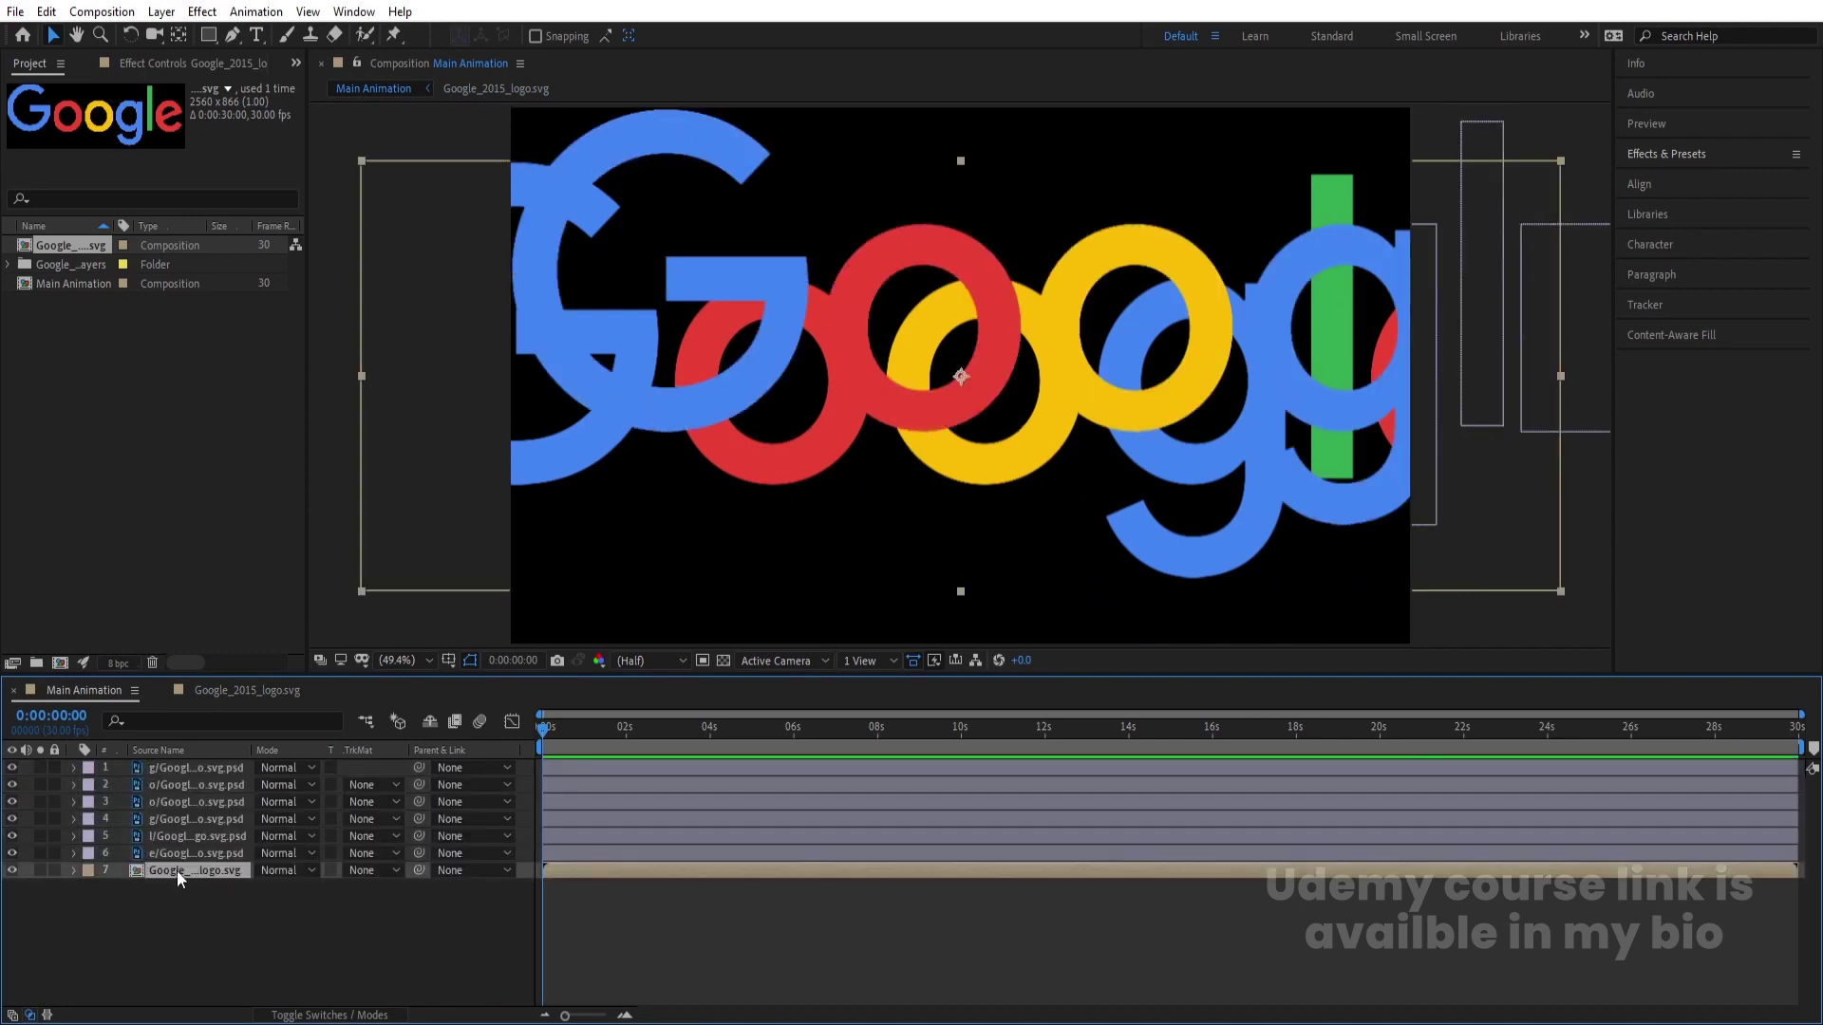
pyautogui.press('Delete')
# Step: Add a null object and parent all six letter layers to Null 1
pyautogui.rightClick(219, 886)
pyautogui.moveTo(270, 678)
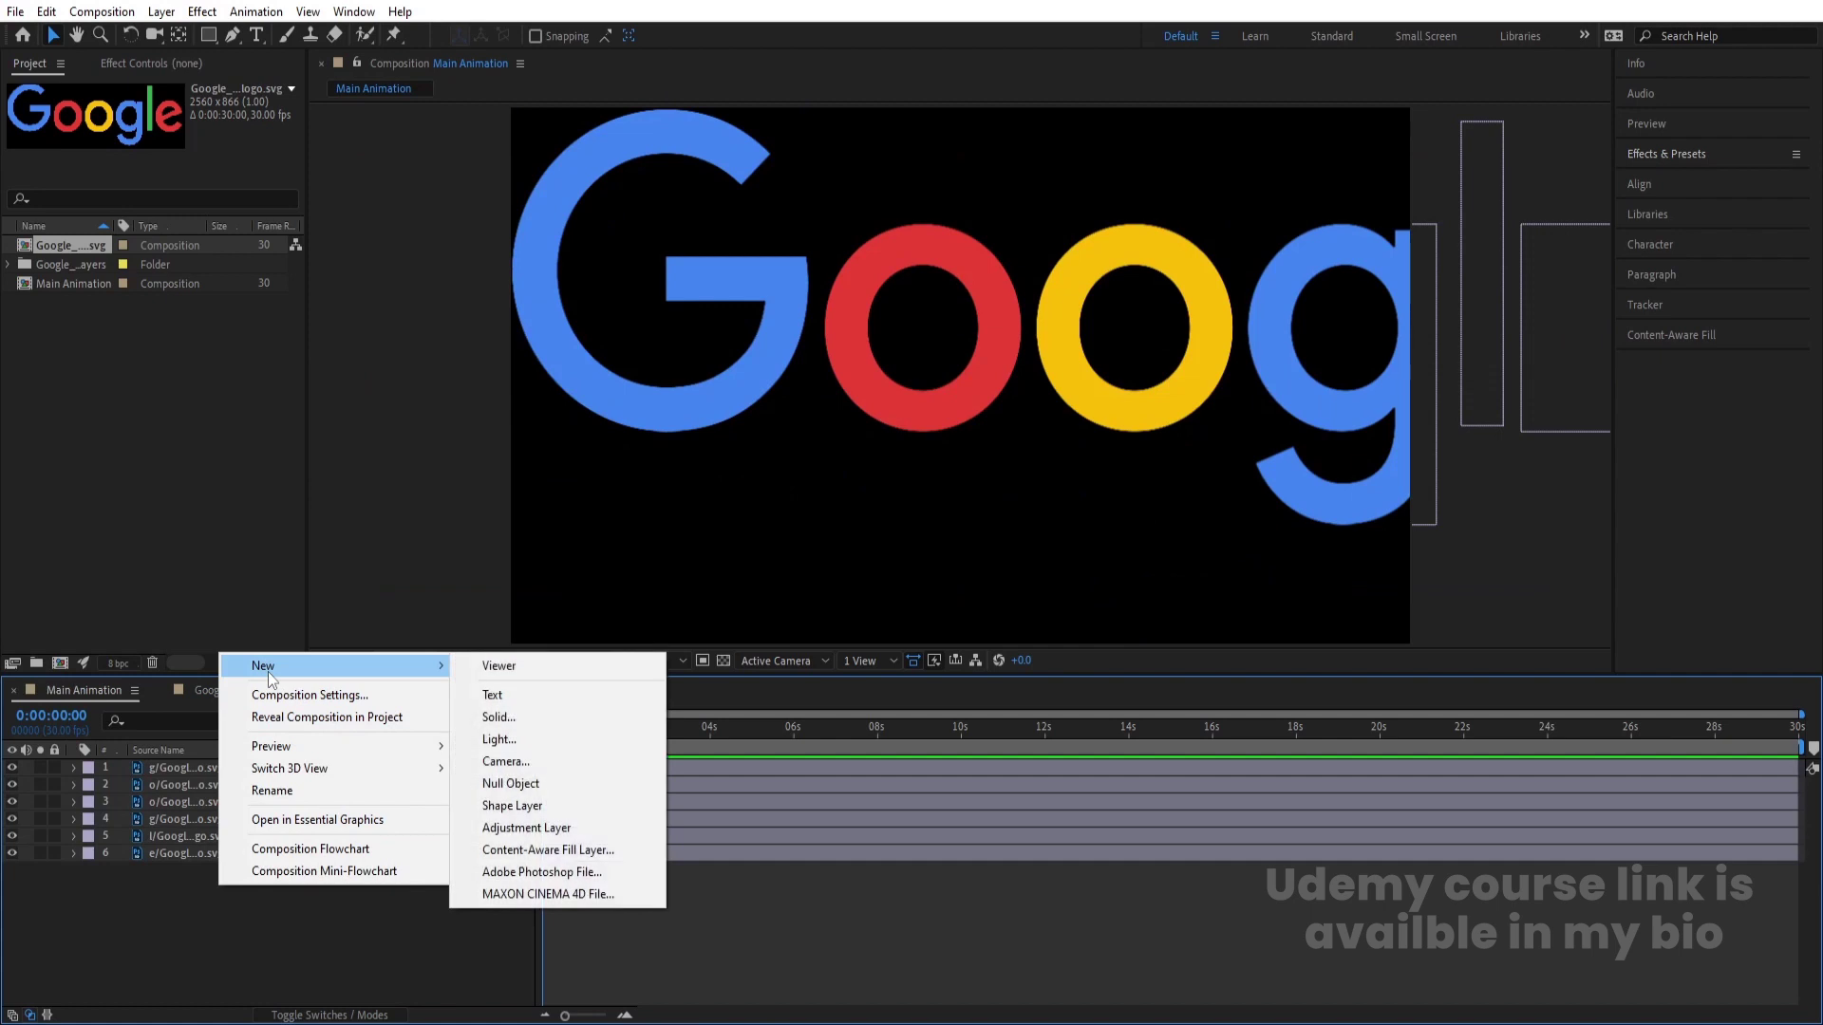
pyautogui.click(510, 783)
pyautogui.click(253, 784)
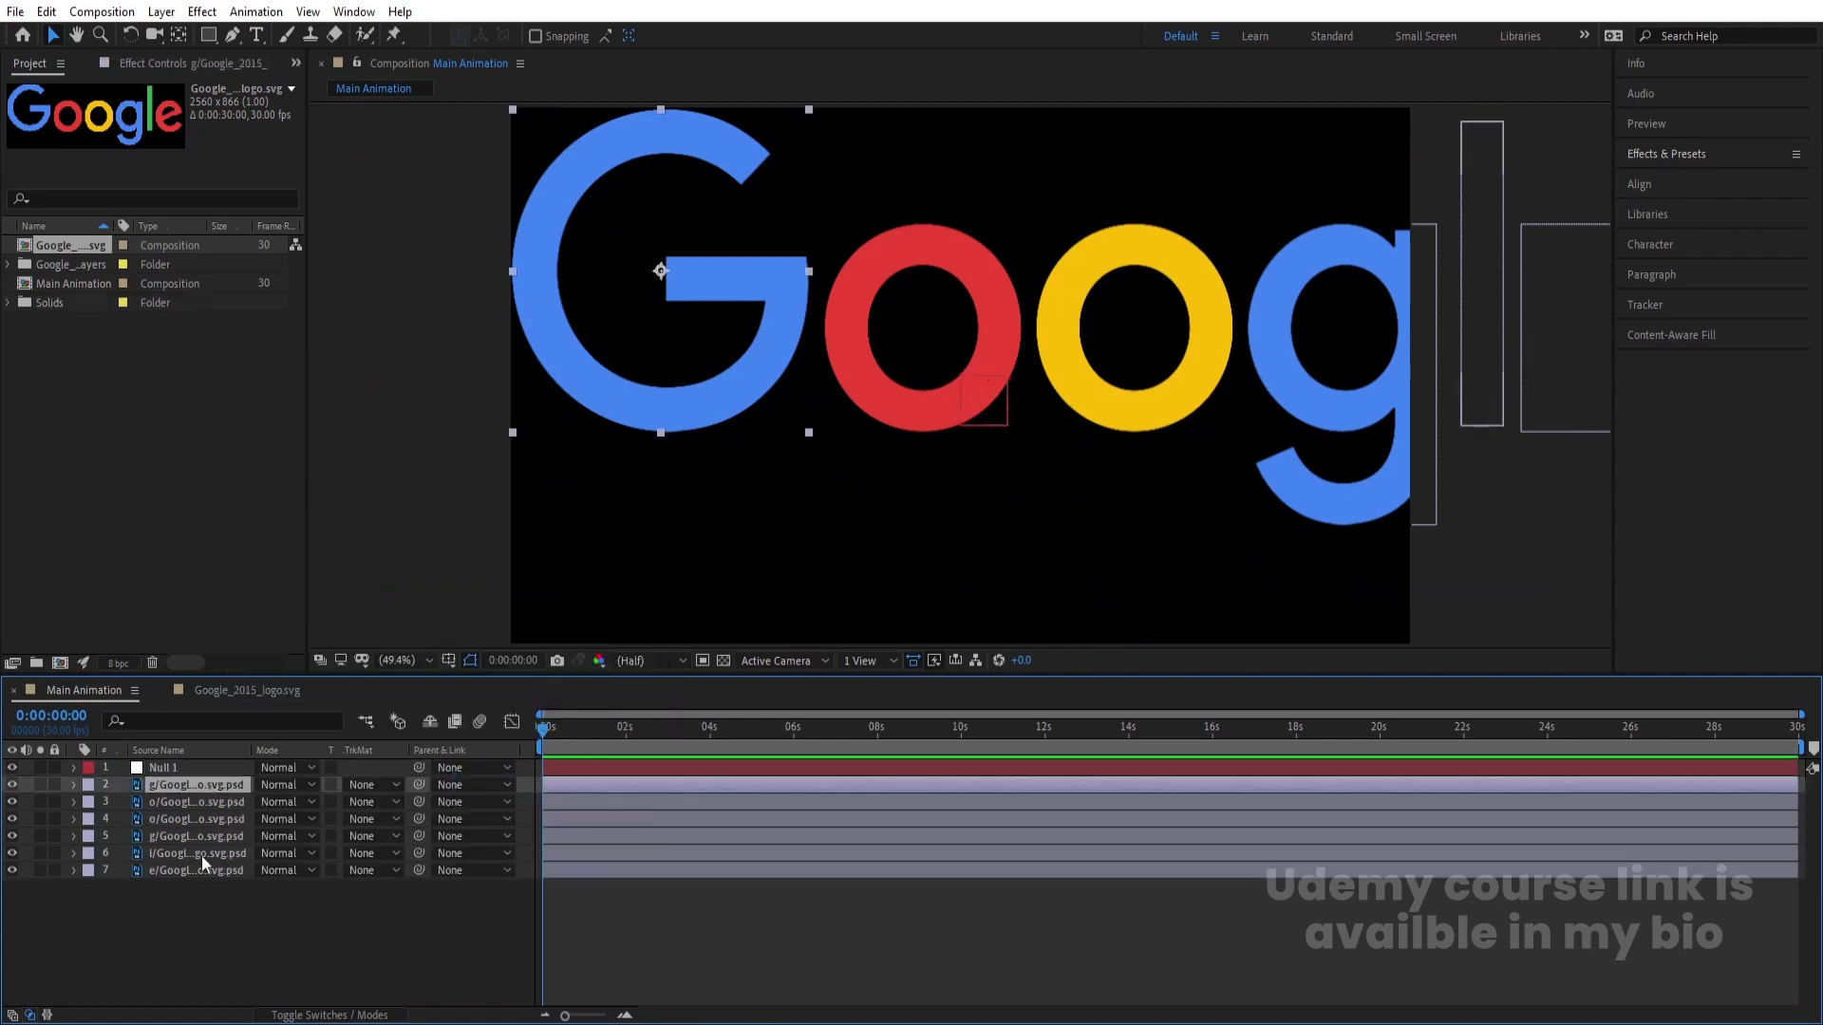
pyautogui.keyDown('shift'); pyautogui.click(179, 871); pyautogui.keyUp('shift')
pyautogui.moveTo(423, 787); pyautogui.dragTo(227, 785)
# Step: Scale Null 1 to 43% and move the logo toward the frame centre
pyautogui.click(185, 767)
pyautogui.press('s')
pyautogui.moveTo(970, 395); pyautogui.dragTo(908, 403)
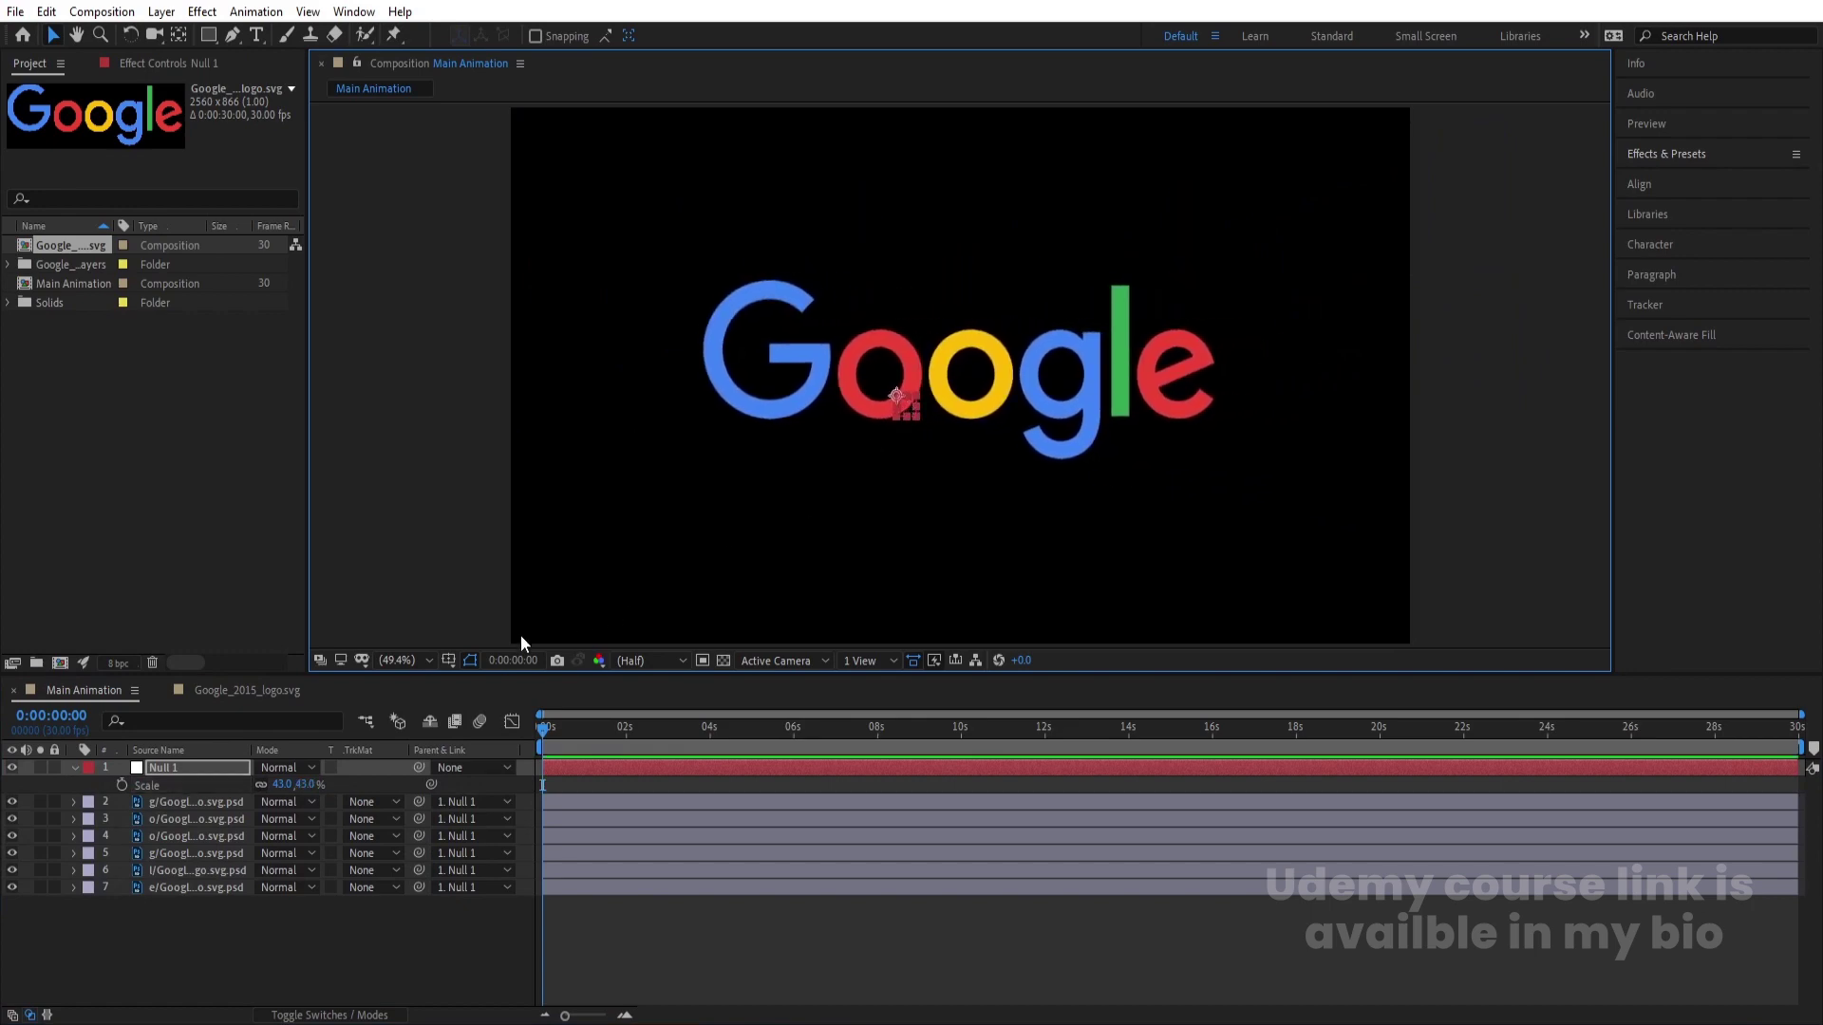
# Step: Turn on Title/Action Safe guides, nudge the logo right, and delete Null 1
pyautogui.click(458, 660)
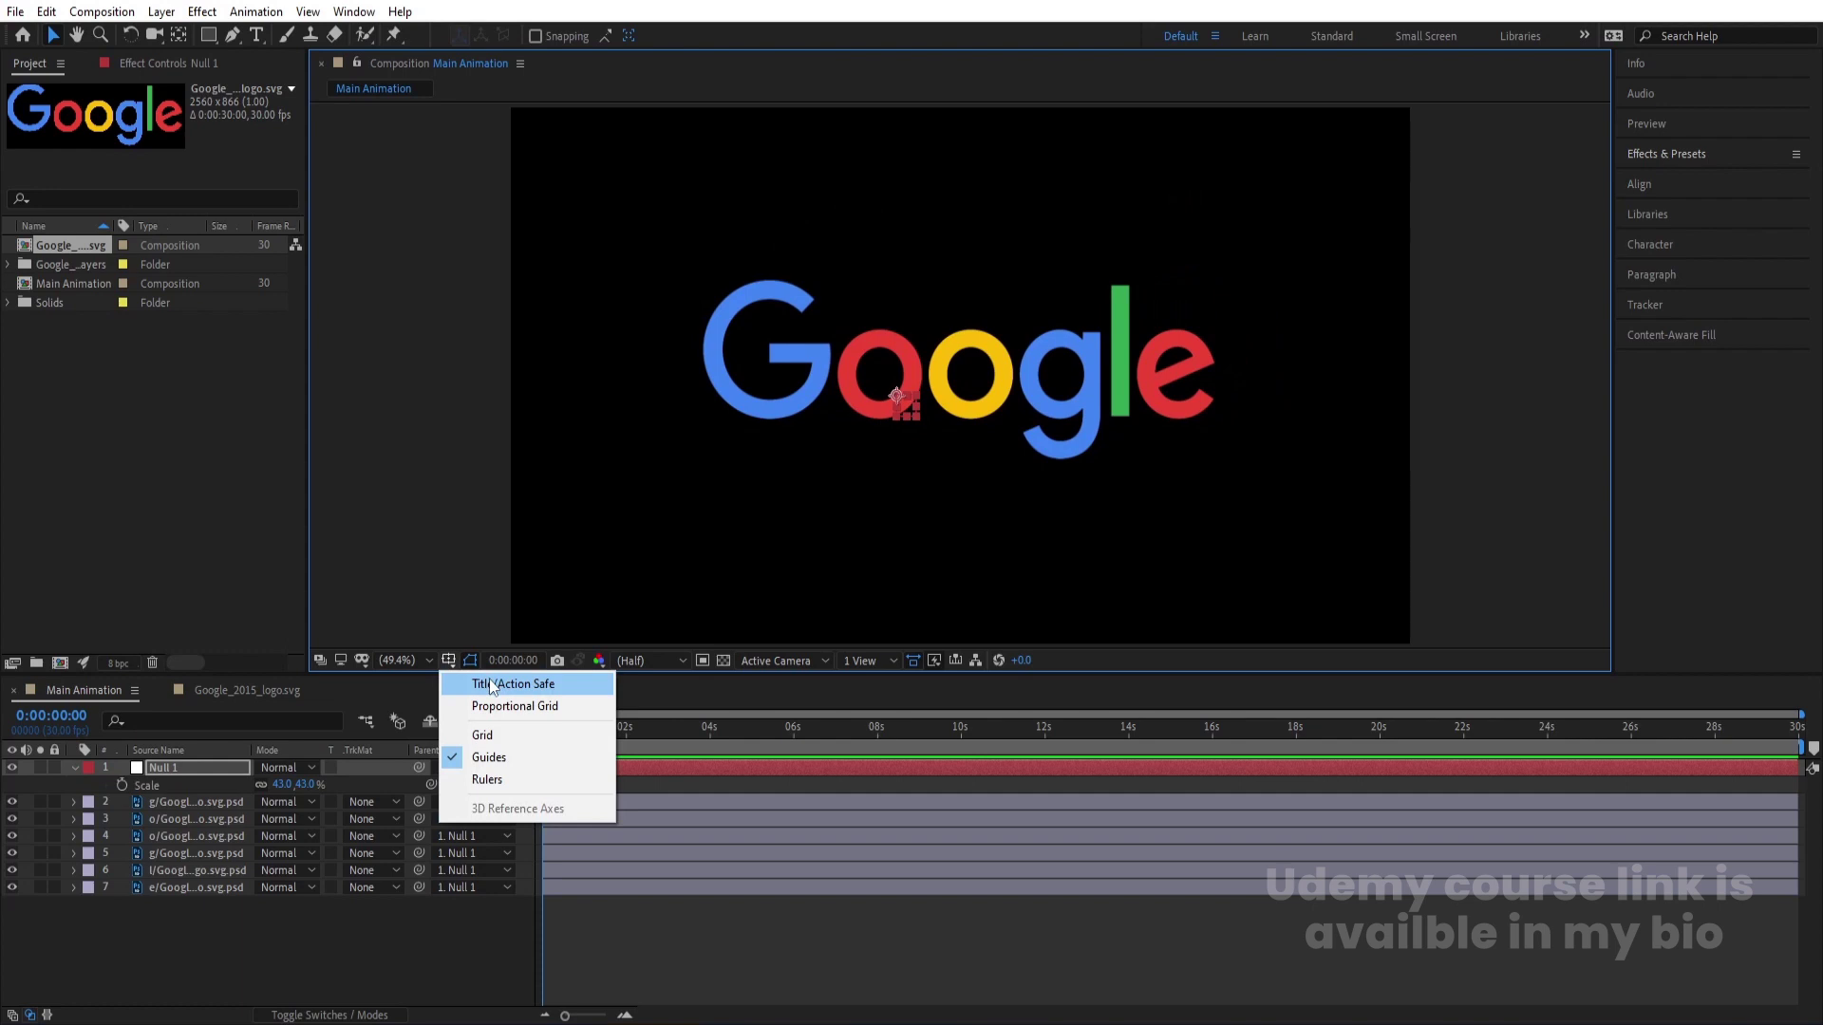
pyautogui.click(482, 678)
pyautogui.moveTo(905, 410); pyautogui.dragTo(913, 413)
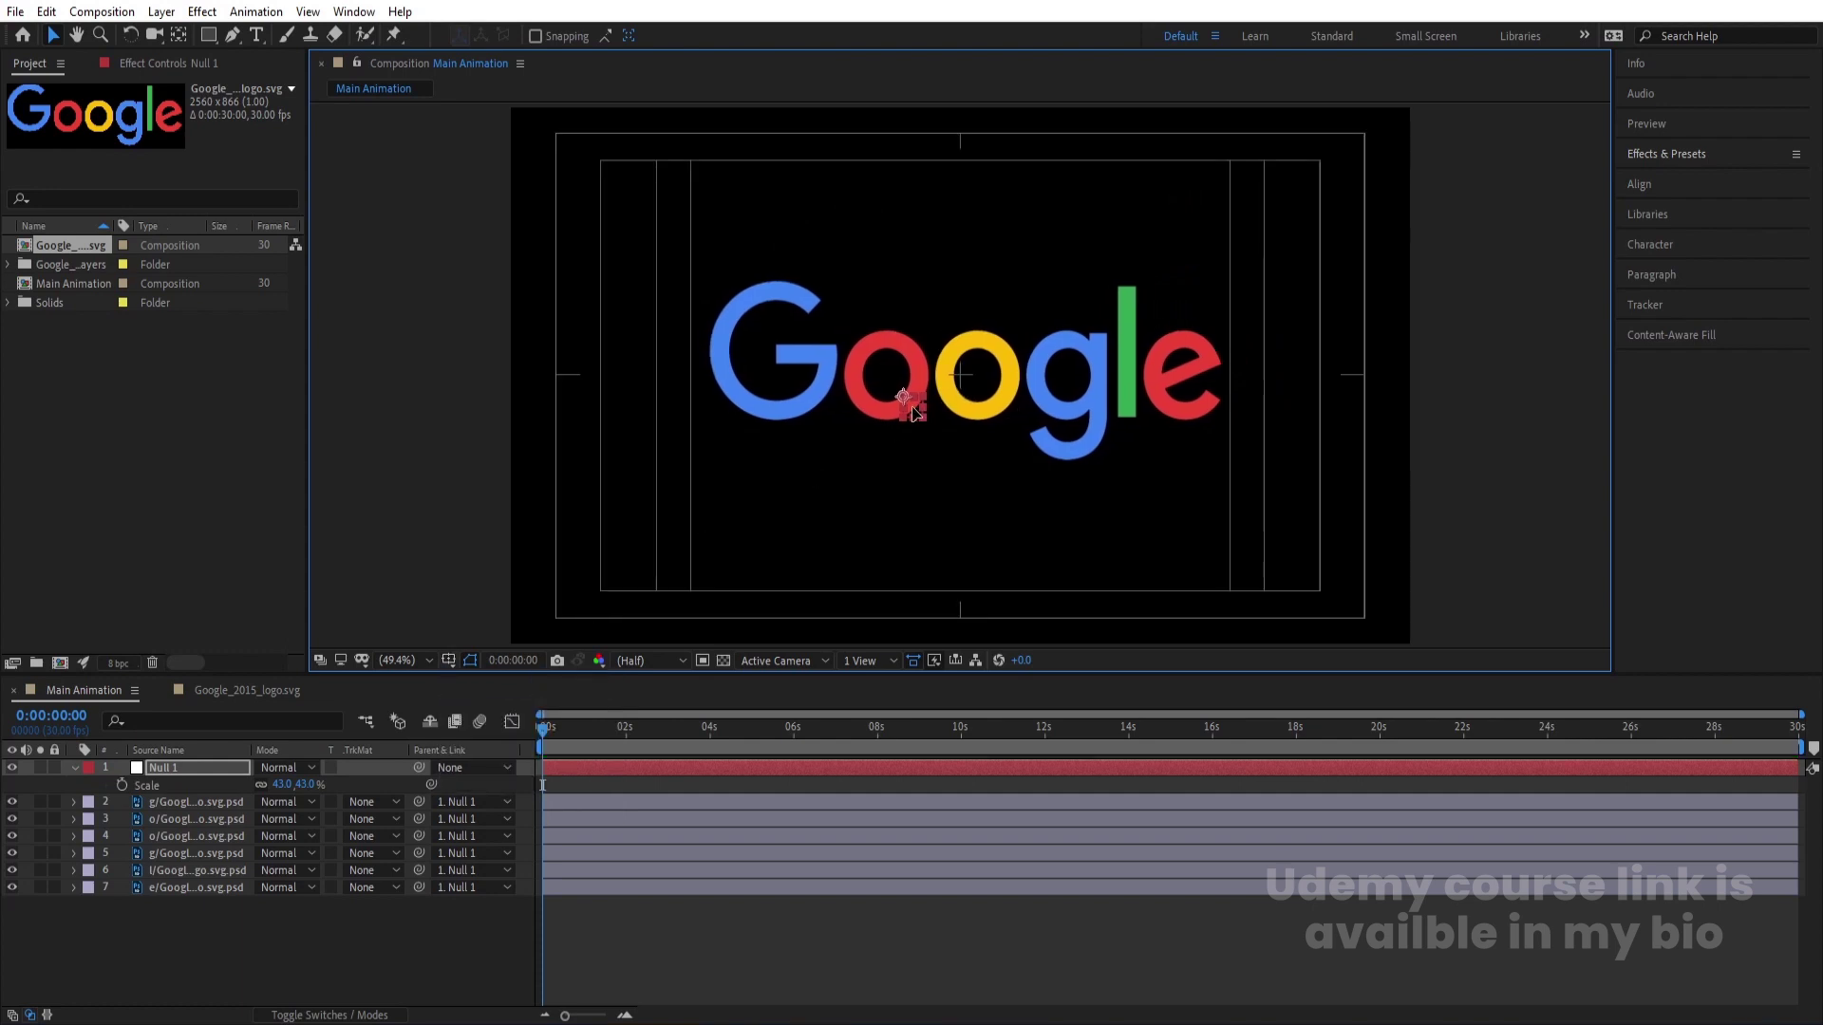
pyautogui.click(162, 773)
pyautogui.press('Delete')
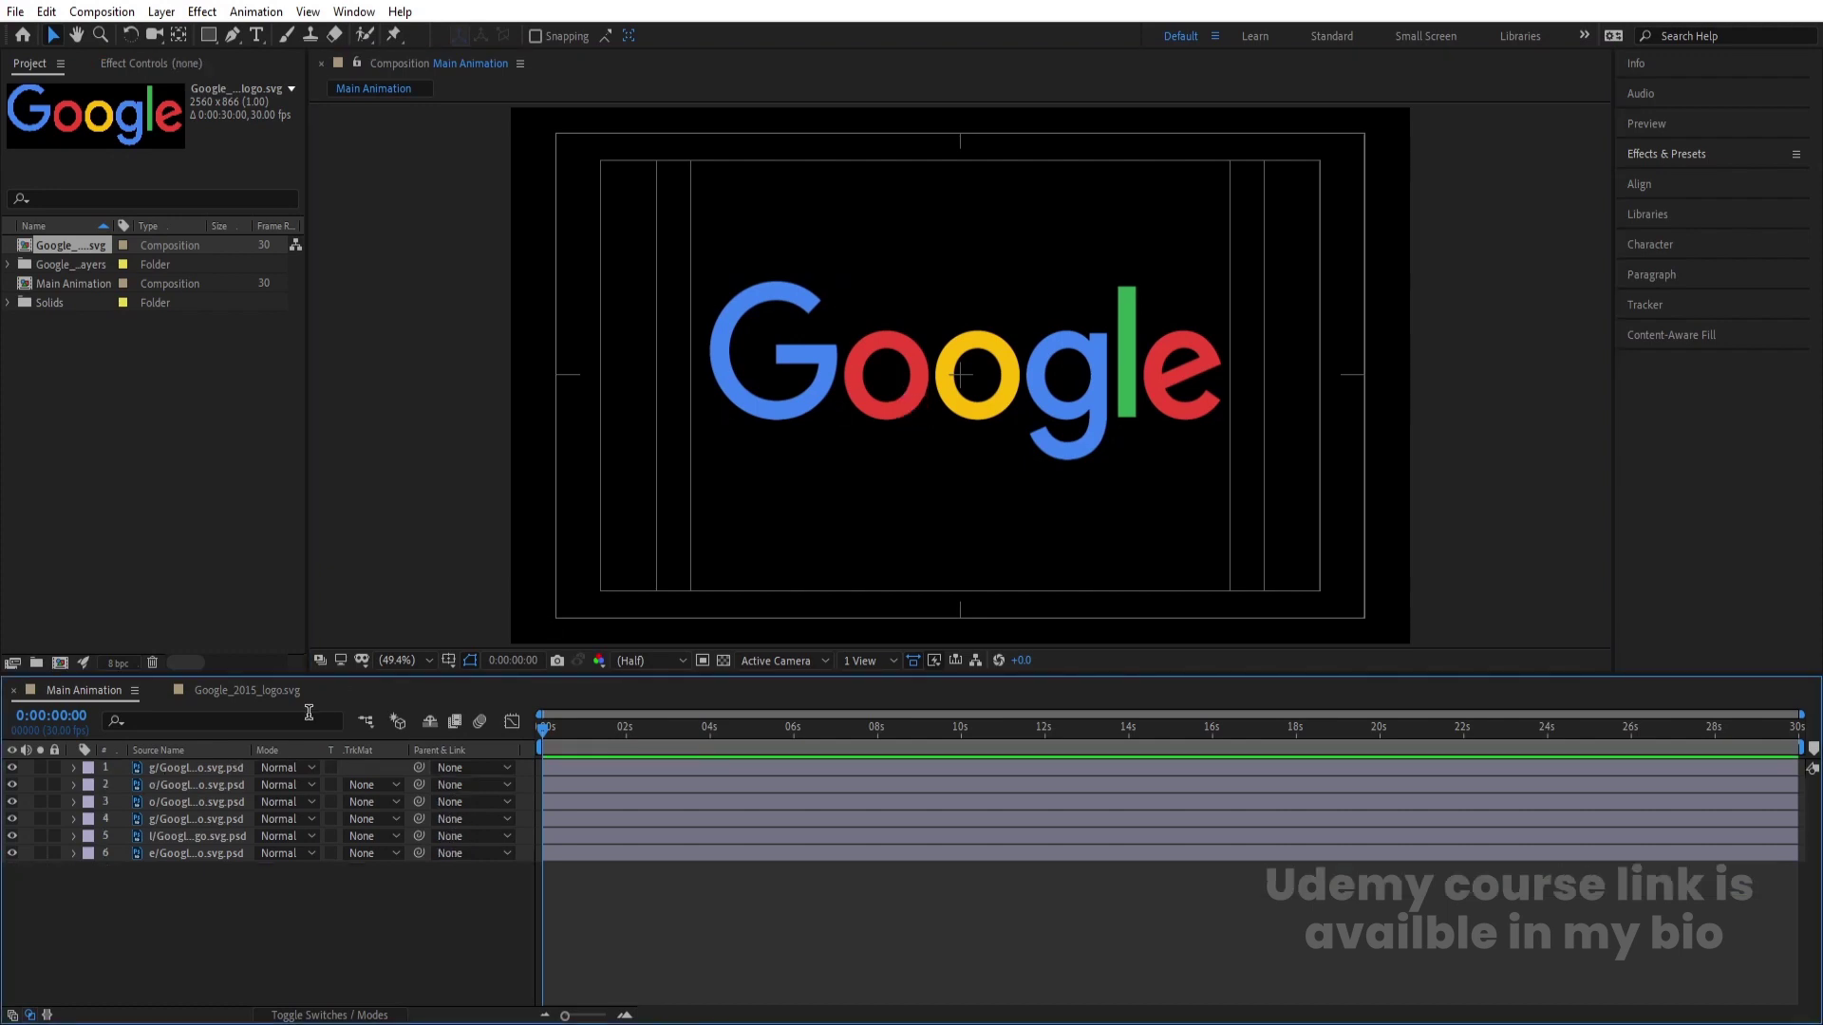
# Step: Keyframe the six letters' Position at 1:20, starting them about 354 px lower at 0:00
pyautogui.click(162, 687)
pyautogui.moveTo(213, 908); pyautogui.dragTo(162, 797)
pyautogui.press('p')
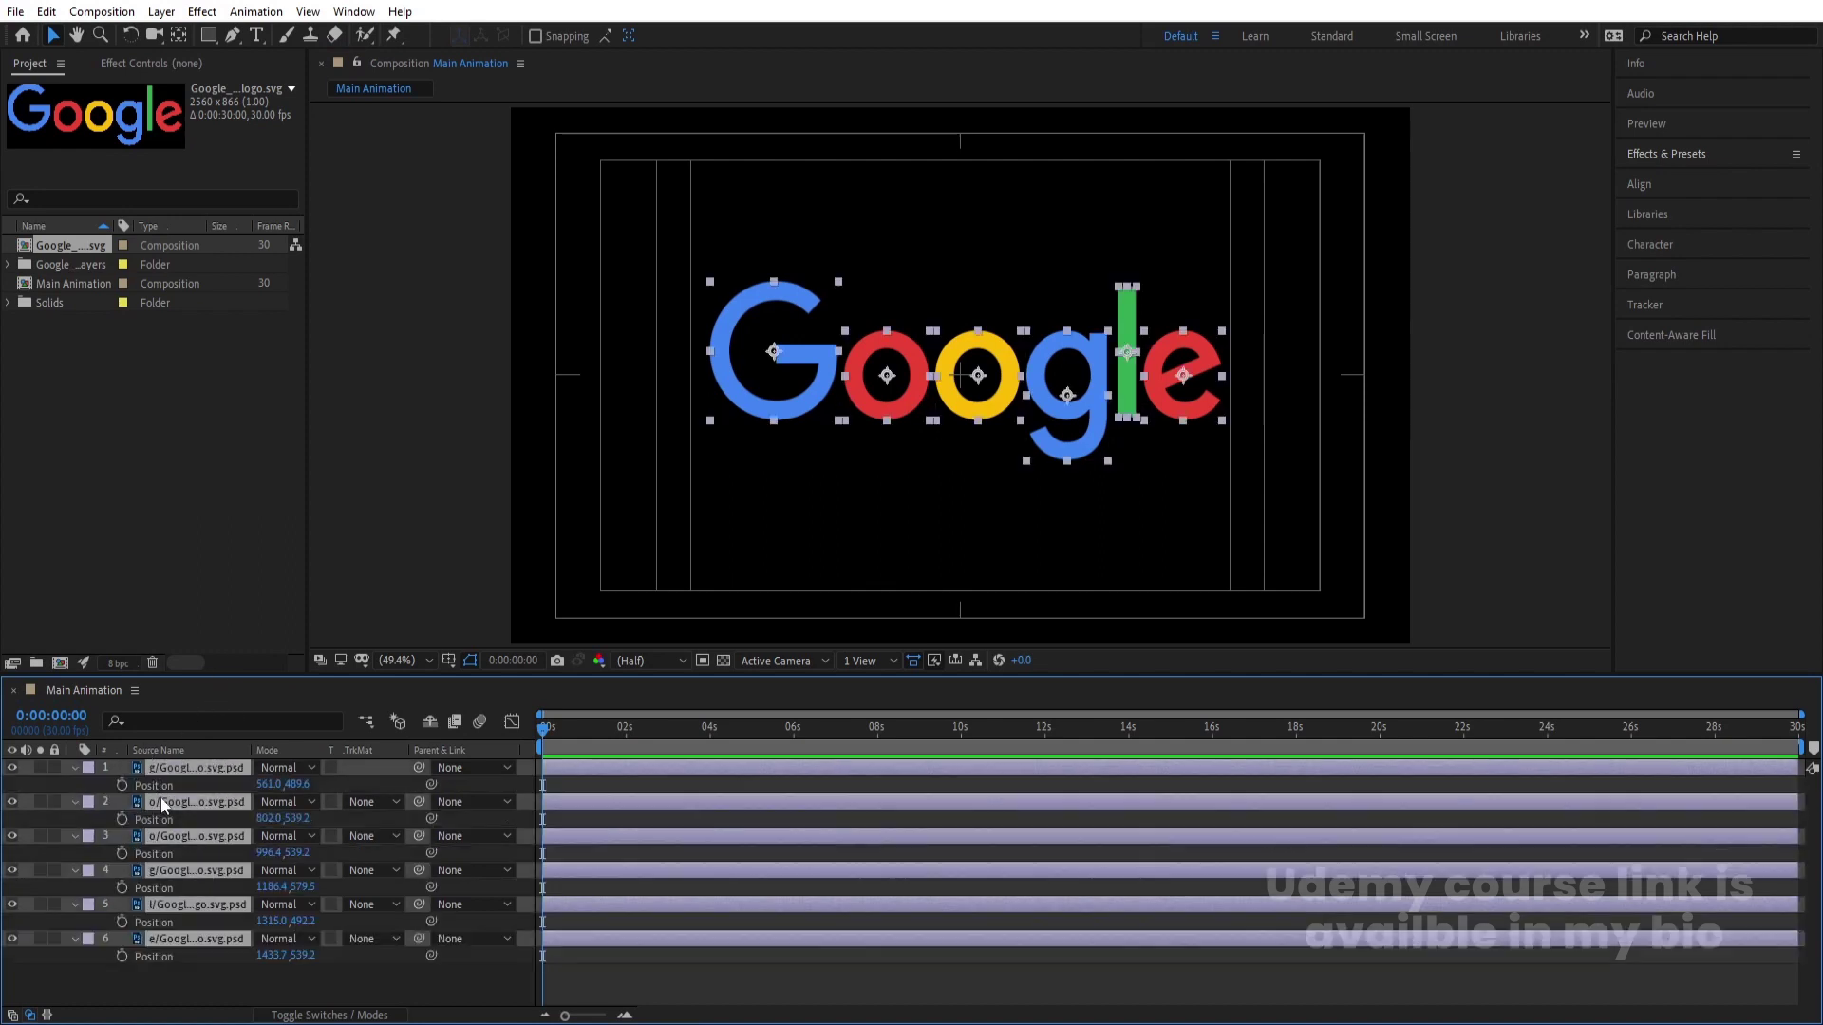
pyautogui.click(120, 785)
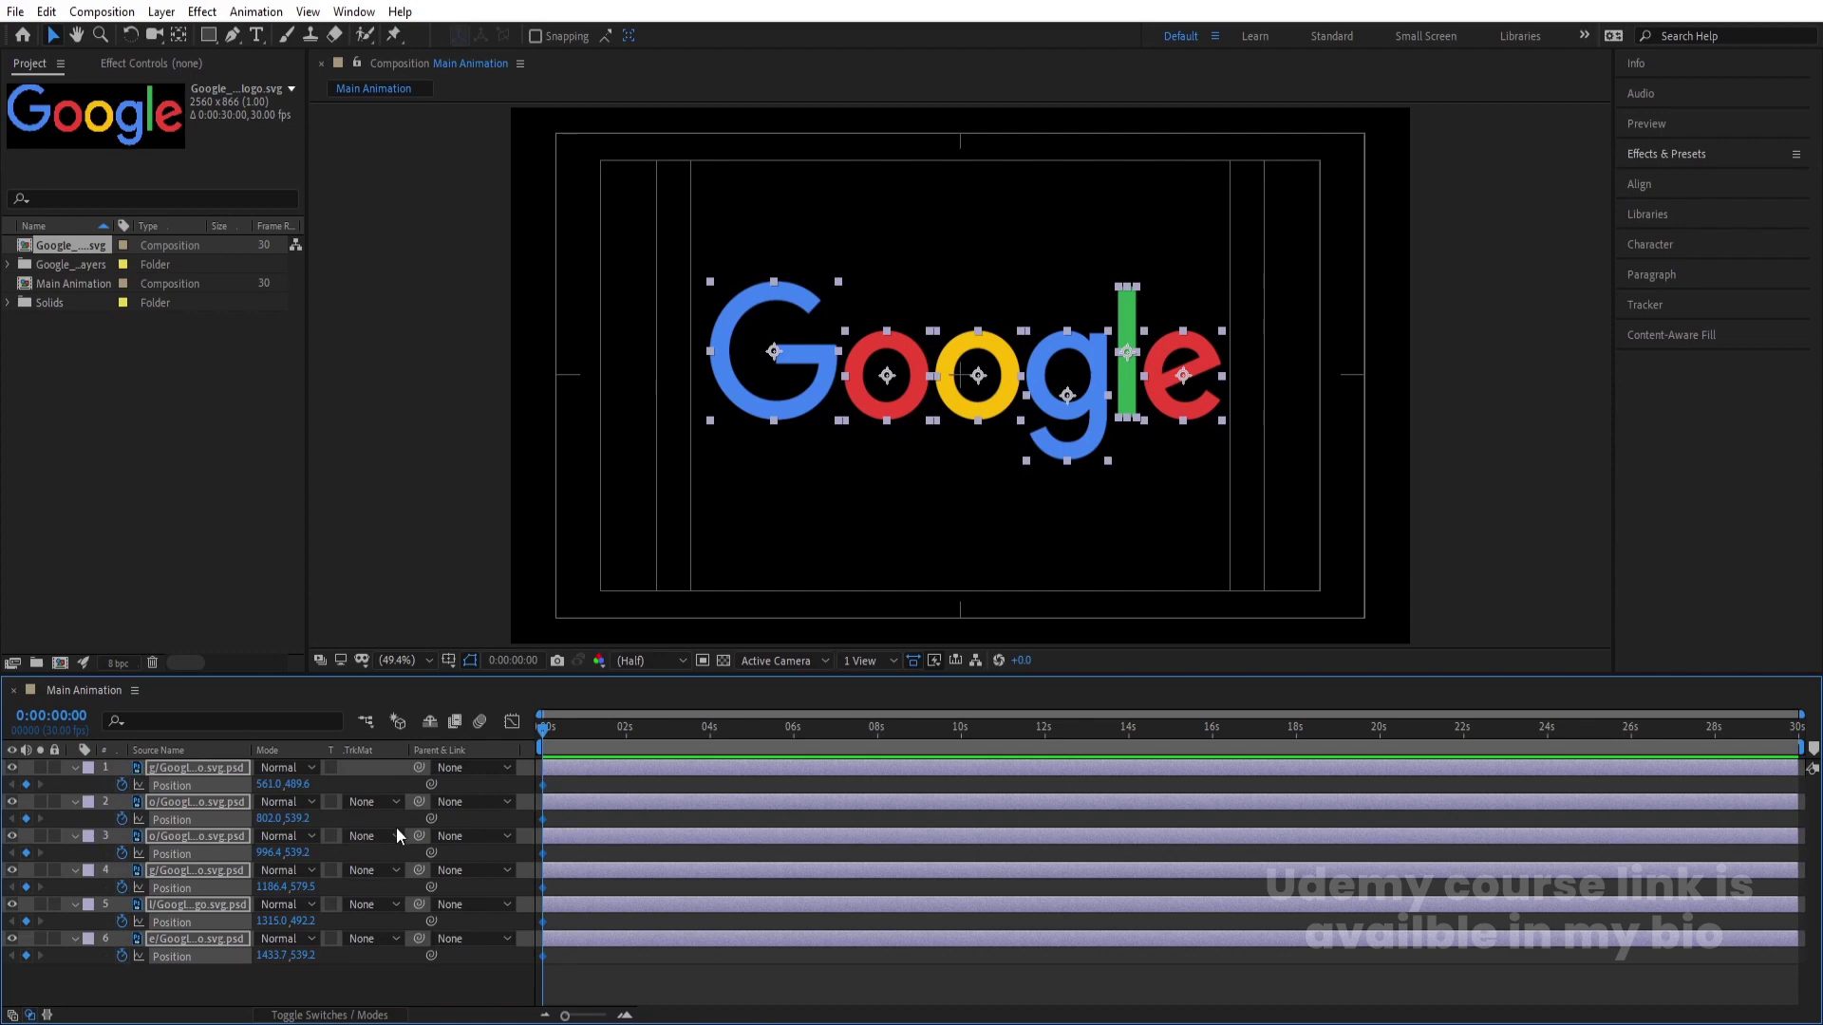
pyautogui.press('=')
pyautogui.press('=')
pyautogui.click(820, 733)
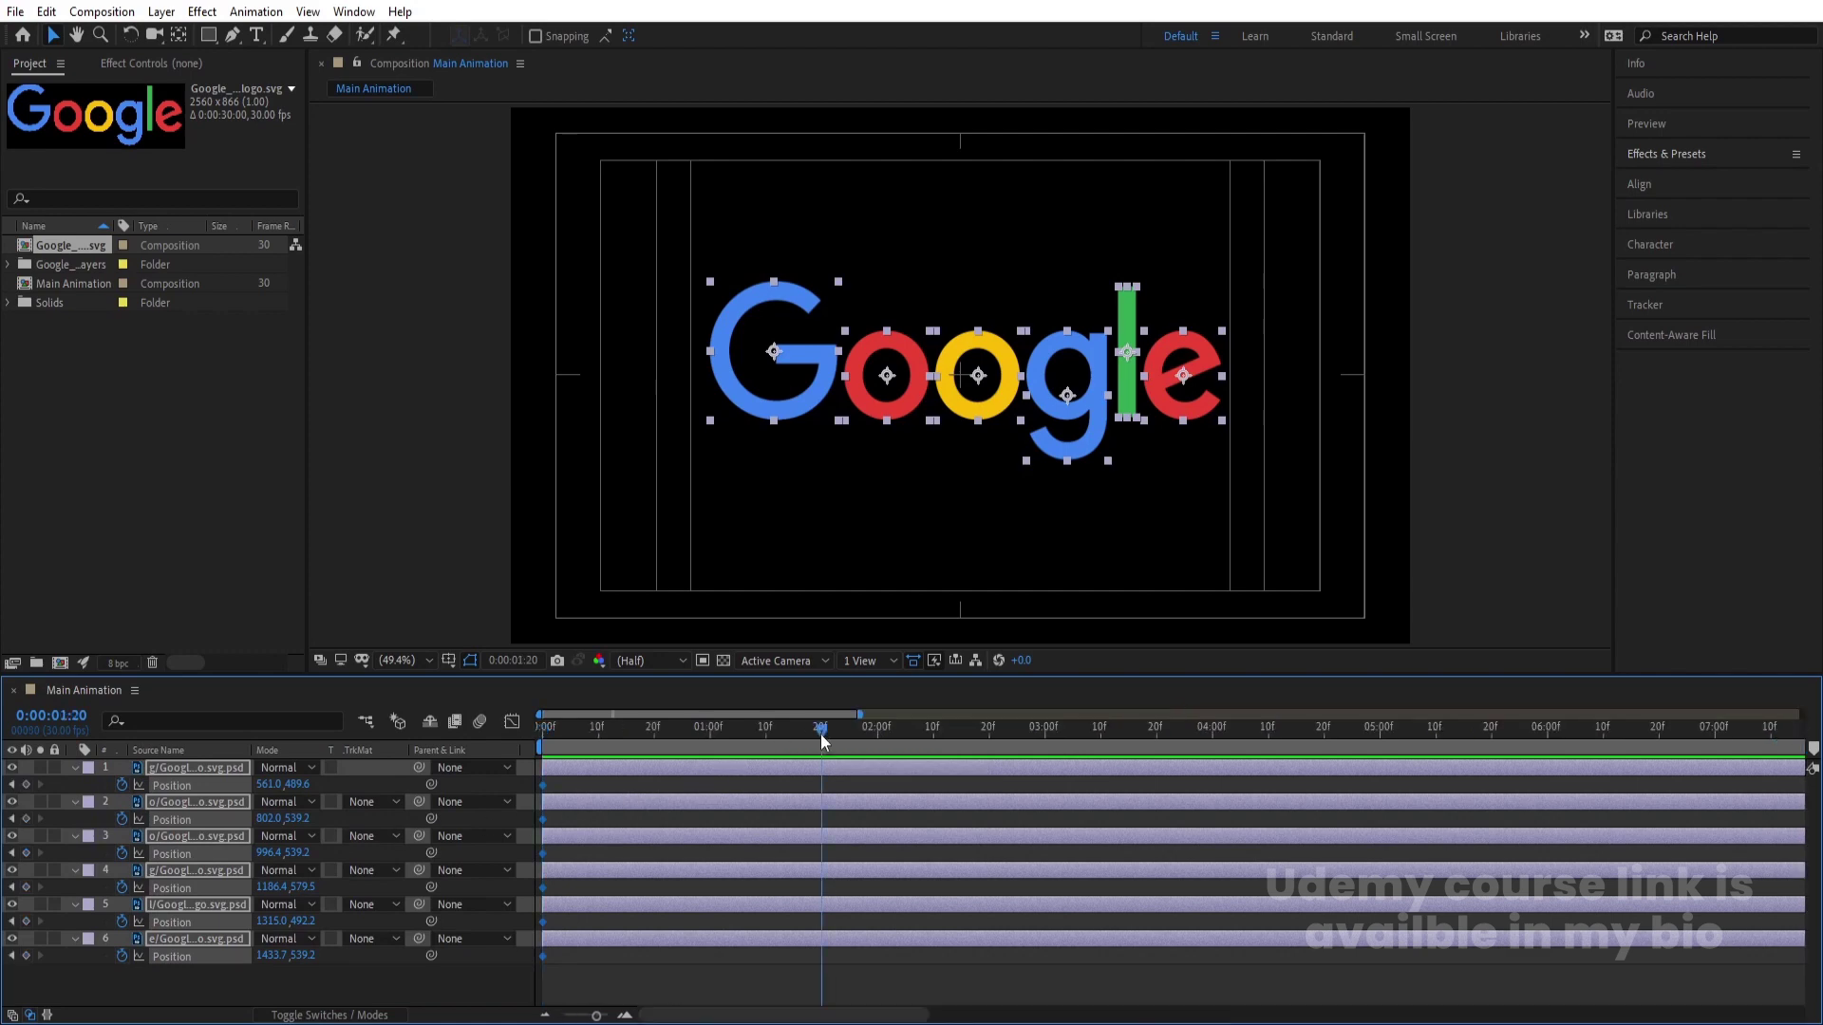
pyautogui.click(12, 784)
pyautogui.moveTo(299, 787); pyautogui.dragTo(566, 861)
# Step: In the speed graph, drag the Position handles so speed peaks early in the move
pyautogui.moveTo(858, 977); pyautogui.dragTo(391, 686)
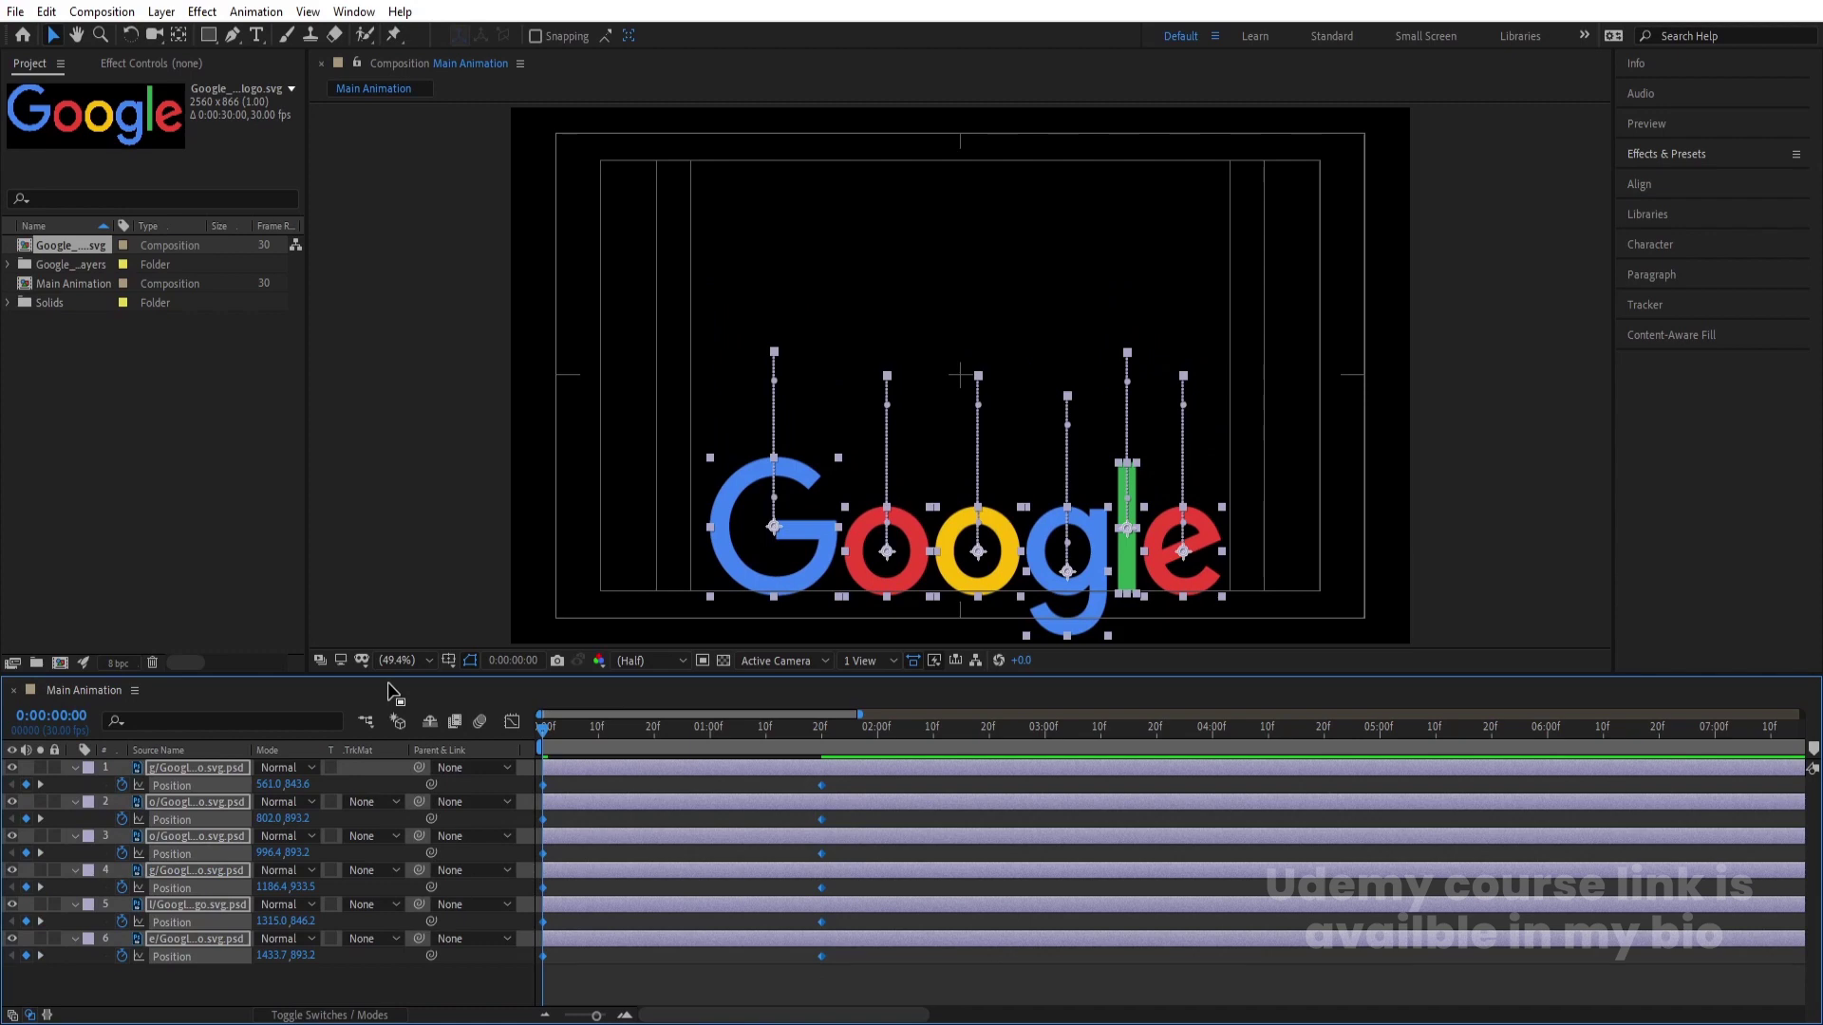
pyautogui.click(512, 721)
pyautogui.moveTo(911, 836); pyautogui.dragTo(767, 987)
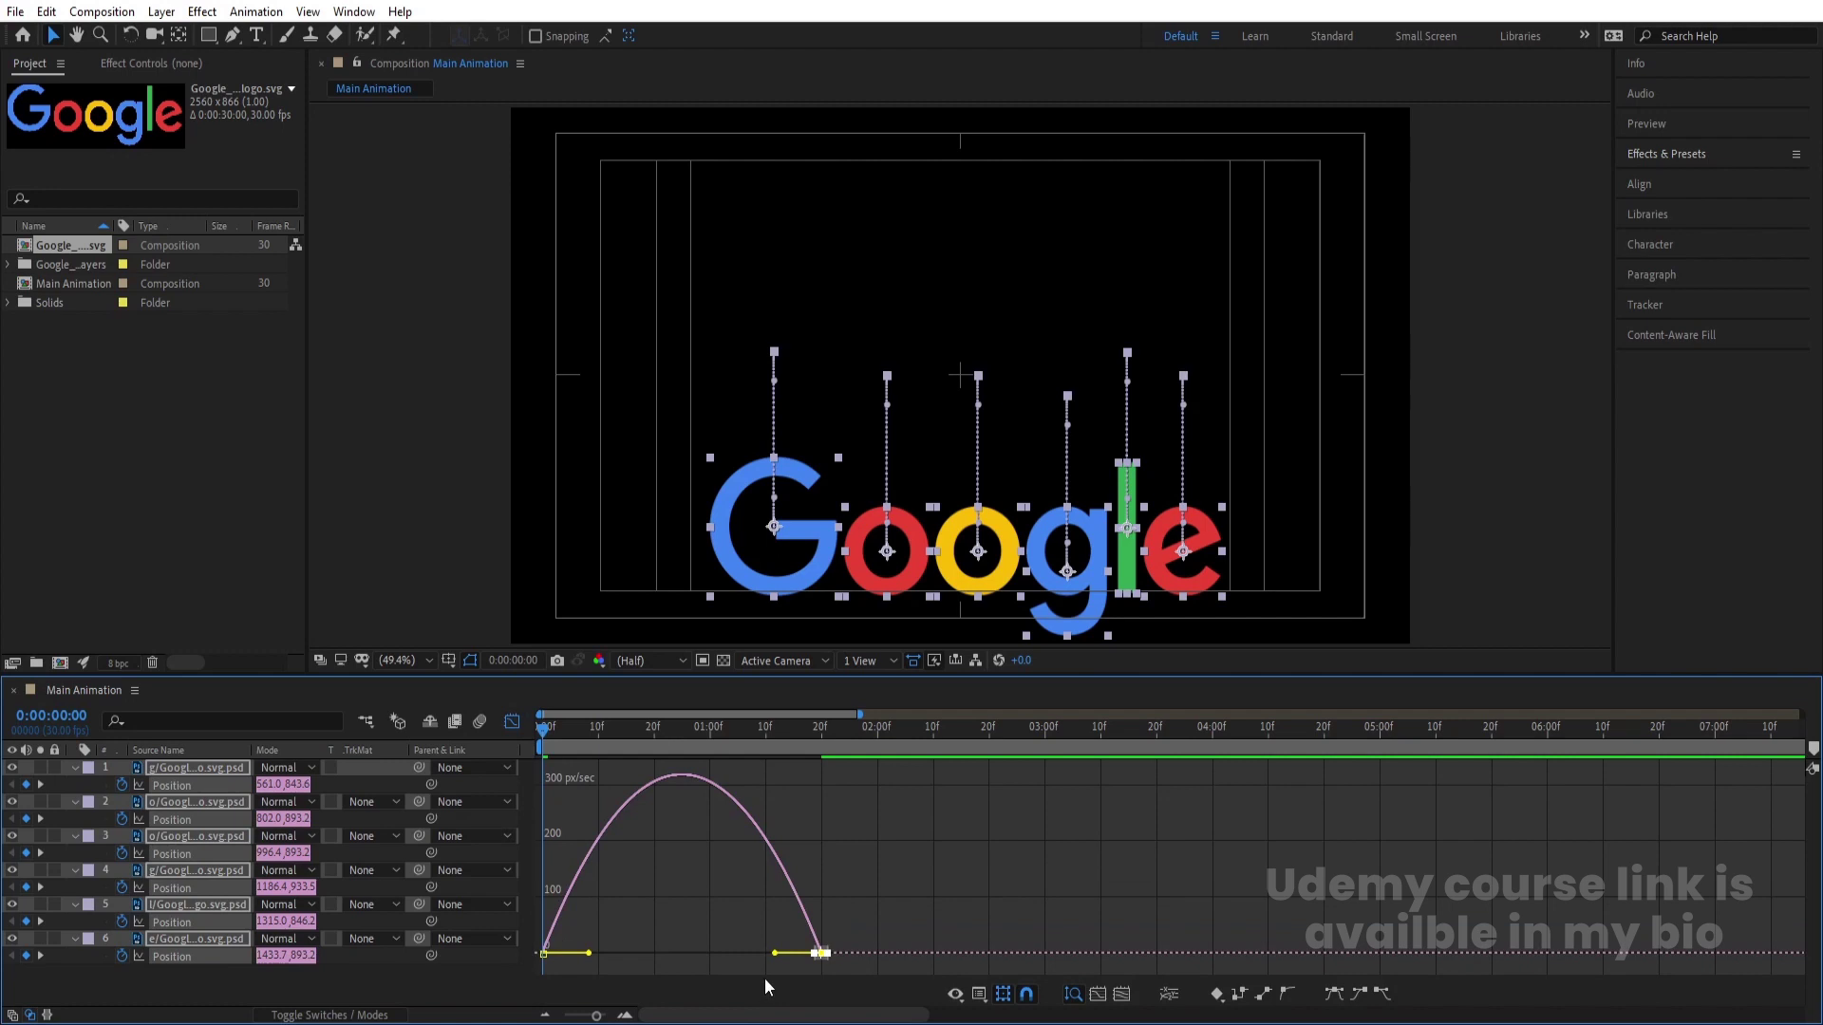
pyautogui.rightClick(765, 907)
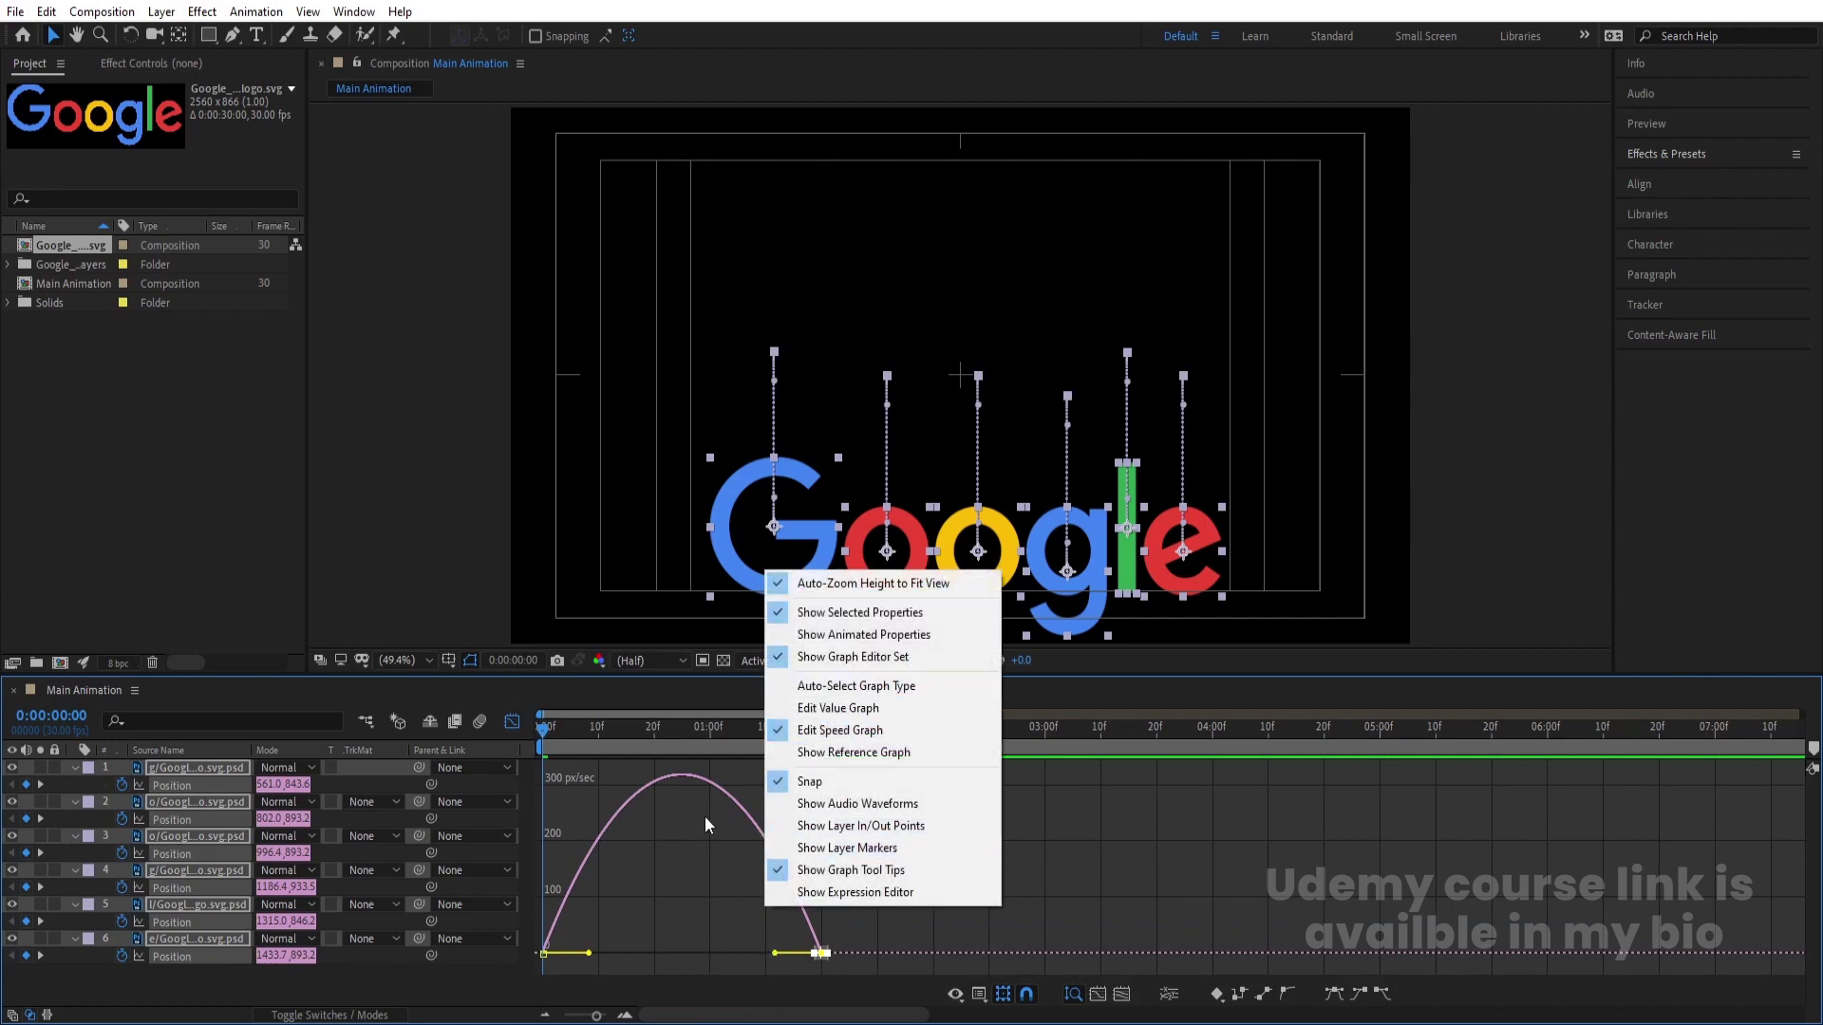
pyautogui.click(693, 863)
pyautogui.moveTo(686, 851); pyautogui.dragTo(537, 971)
pyautogui.moveTo(771, 953); pyautogui.dragTo(565, 953)
# Step: Steepen the start easing, then start the red o at 10 frames and yellow o at 20 frames
pyautogui.click(511, 722)
pyautogui.click(594, 822)
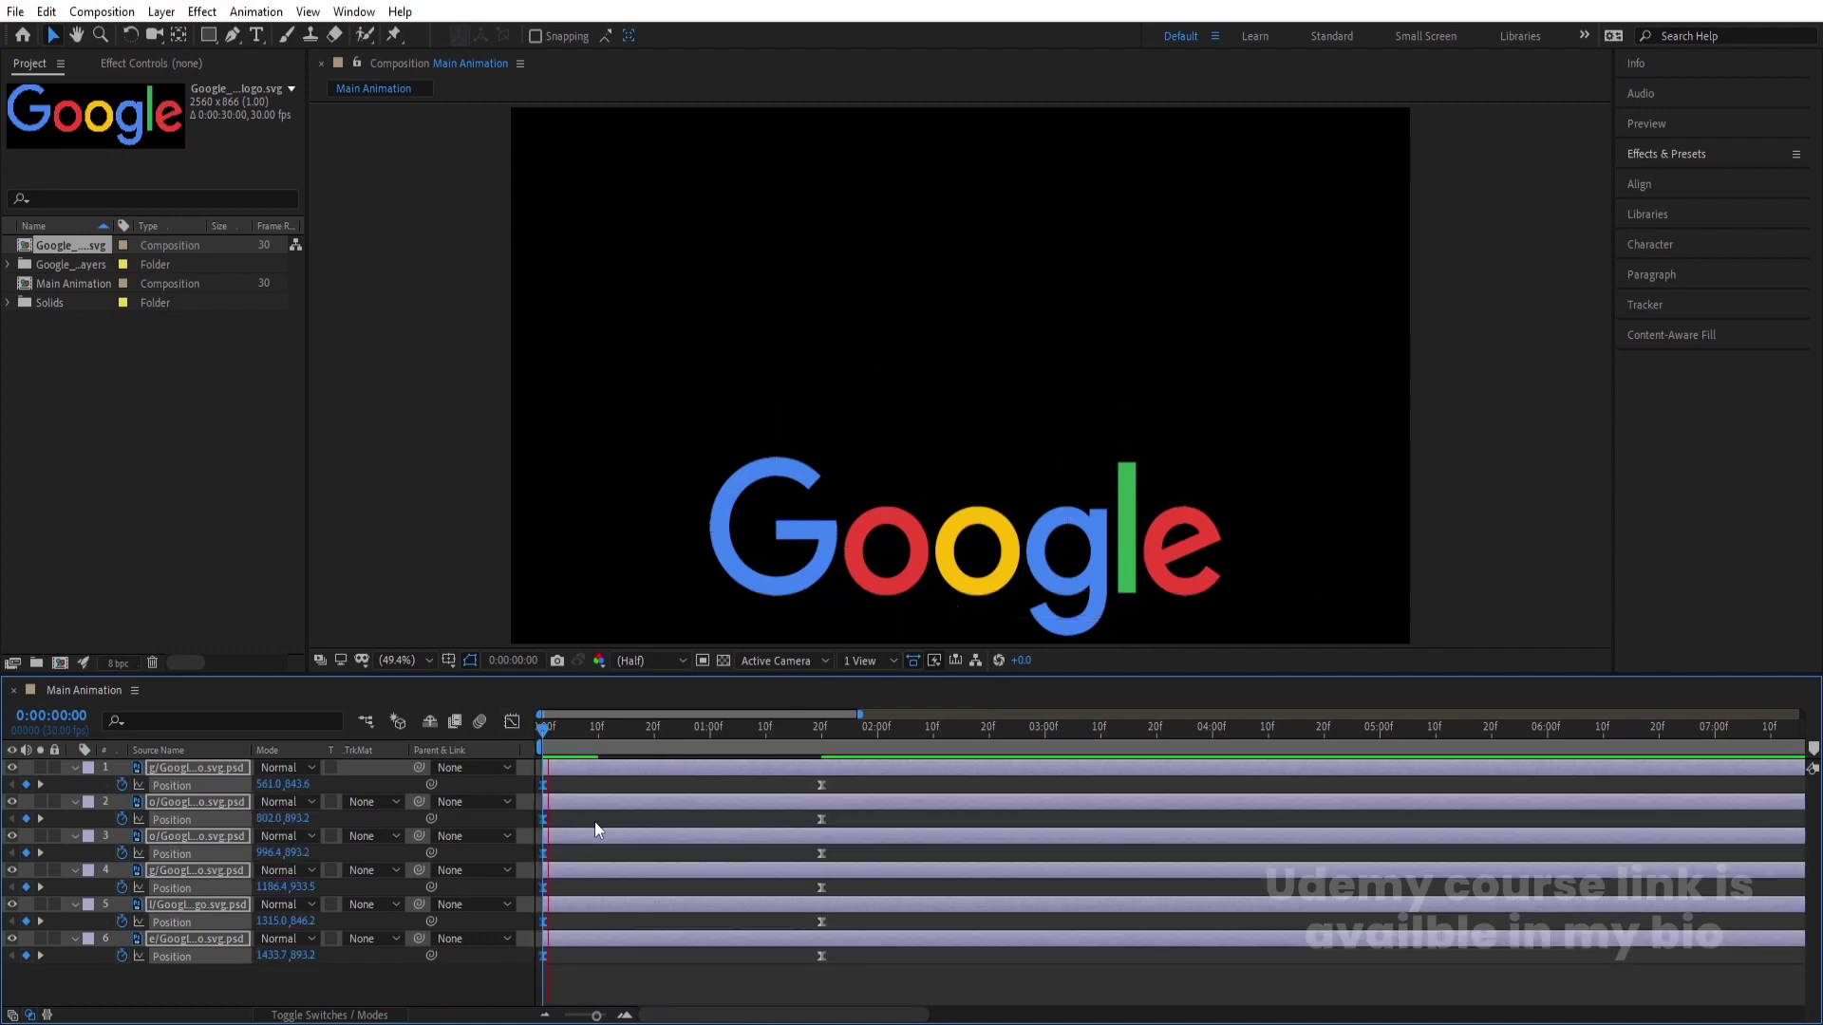
pyautogui.press('space')
pyautogui.press('space')
pyautogui.moveTo(556, 771)
pyautogui.mouseDown()
pyautogui.moveTo(597, 760)
pyautogui.moveTo(584, 784)
pyautogui.mouseUp()
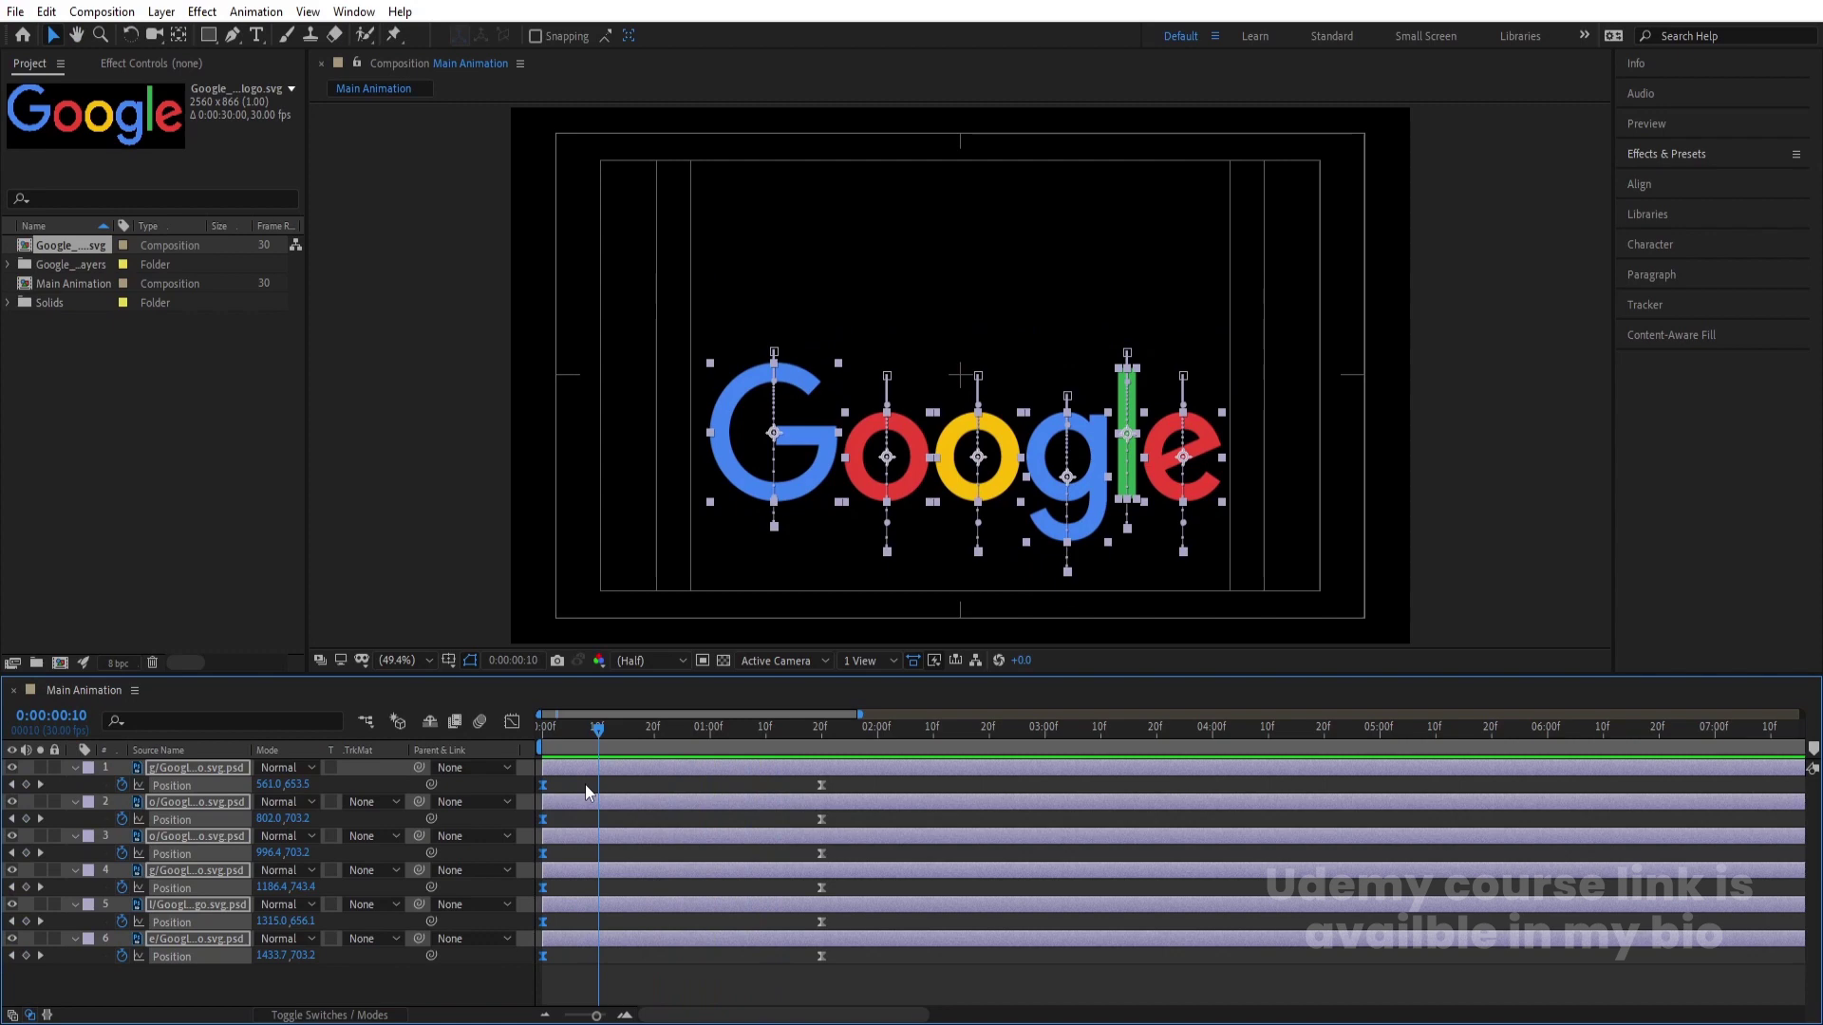
pyautogui.click(585, 784)
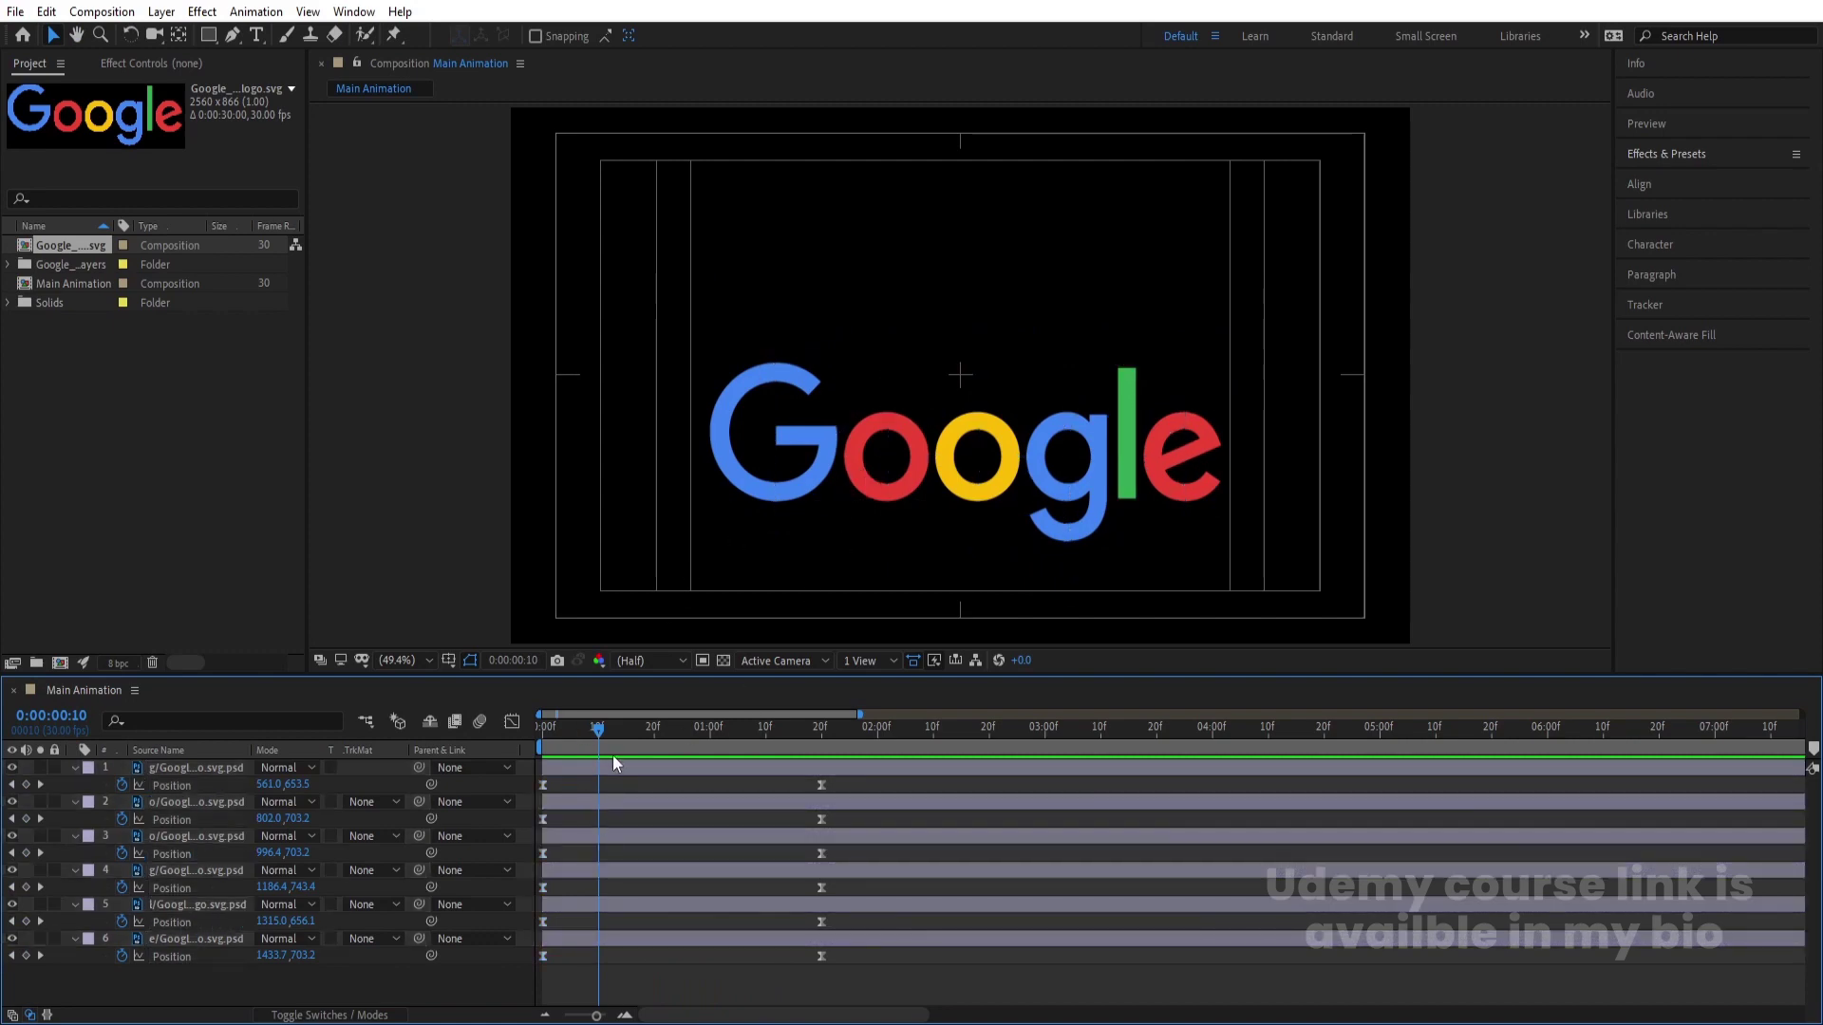
pyautogui.click(585, 801)
pyautogui.press('[')
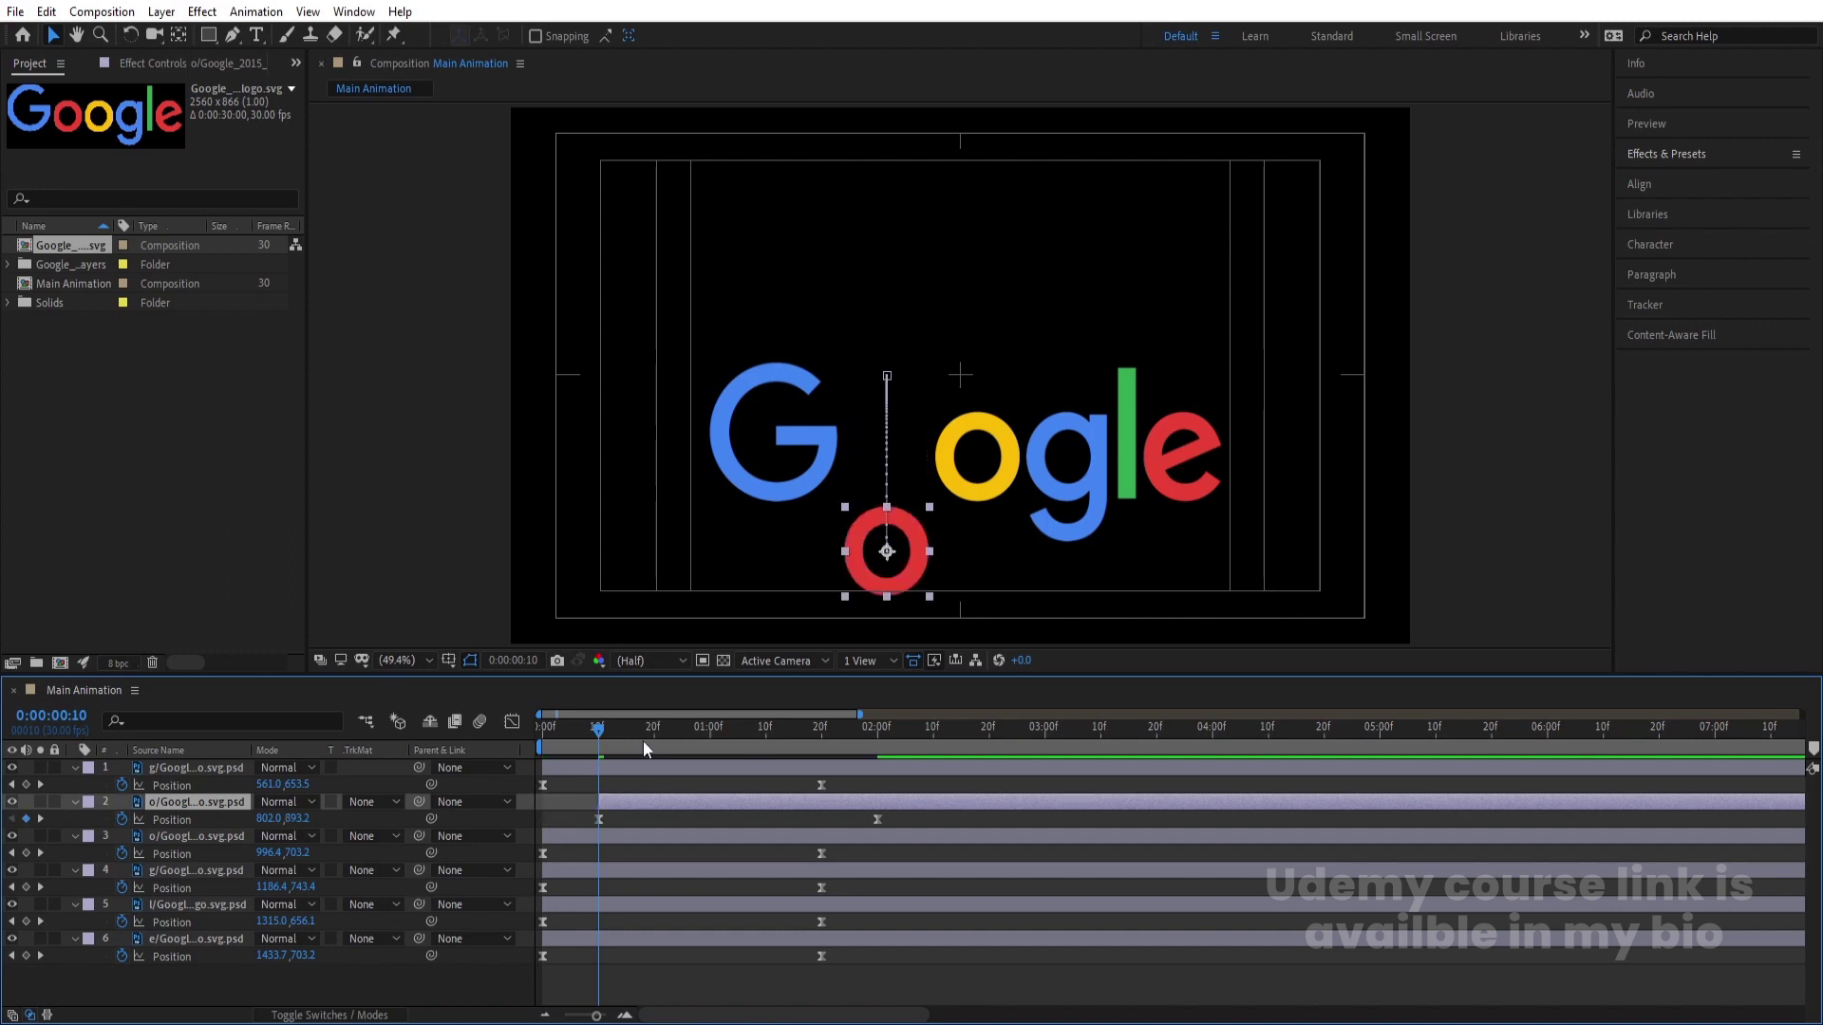
pyautogui.click(652, 727)
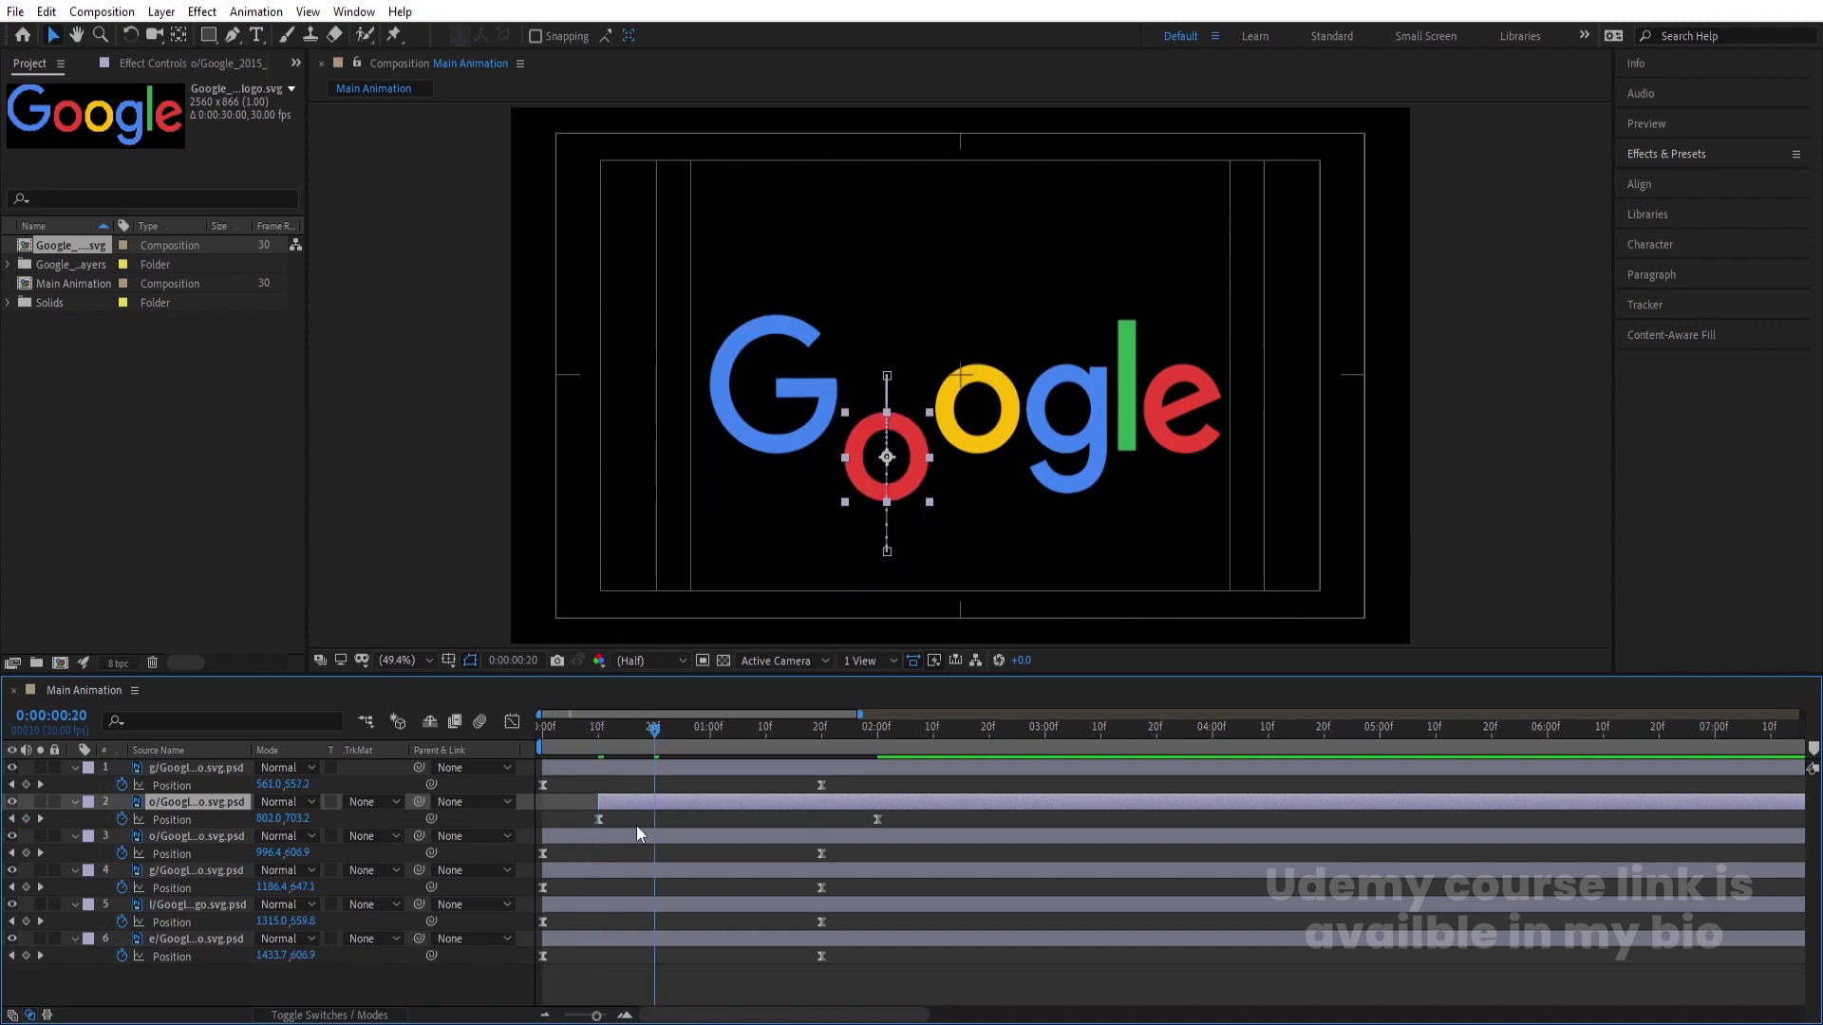
pyautogui.click(636, 833)
pyautogui.press('[')
# Step: Start the g, l and e layers at 01:00, 01:10 and 01:20
pyautogui.click(707, 729)
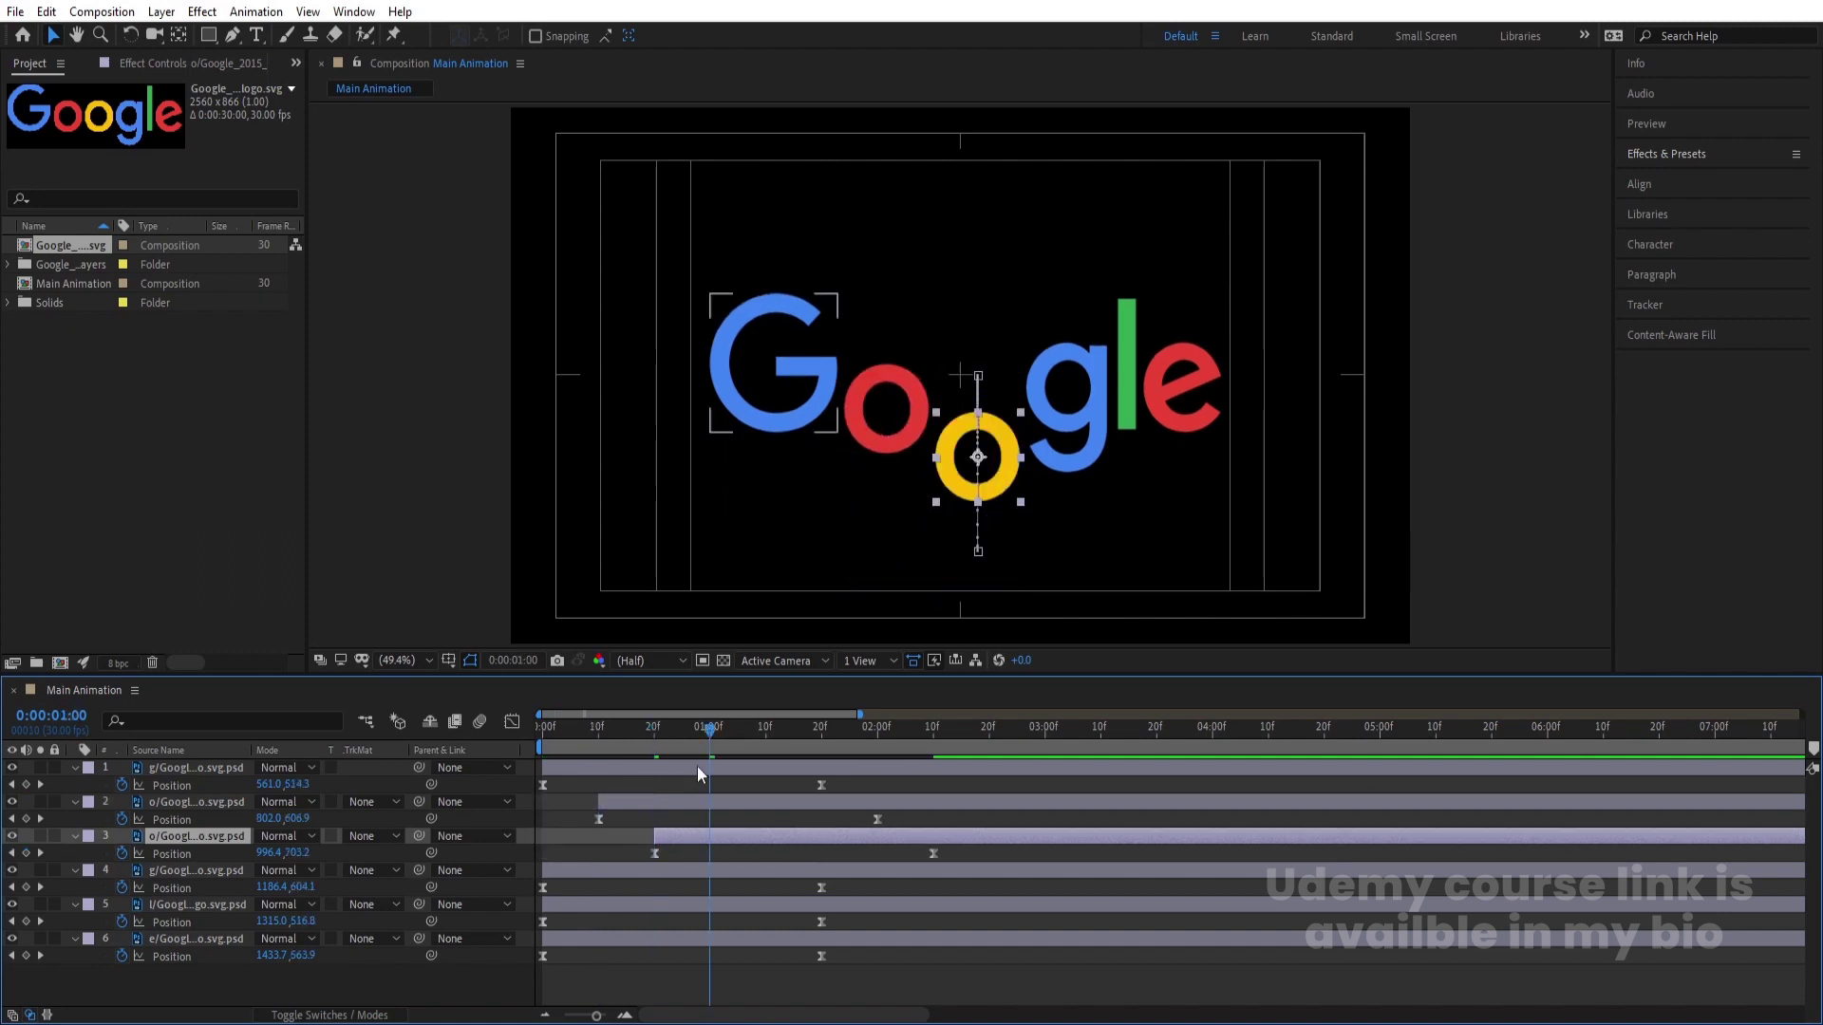
pyautogui.click(687, 874)
pyautogui.press('[')
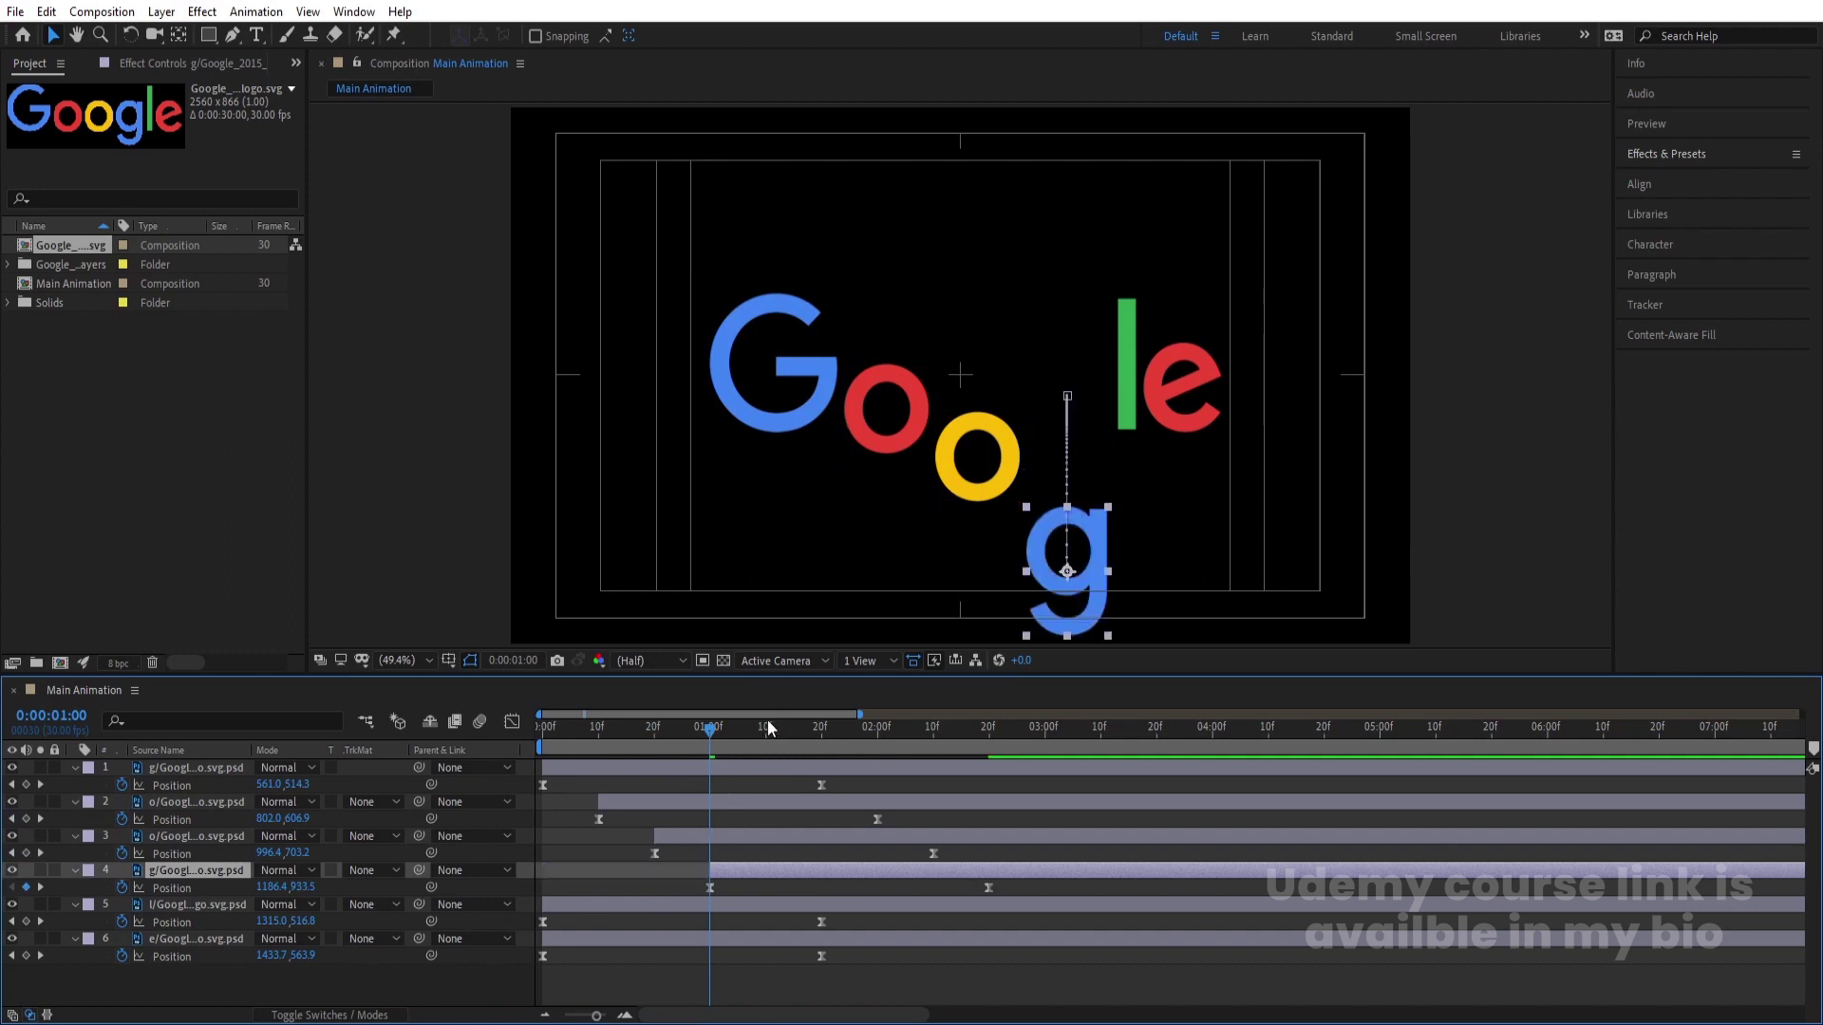
pyautogui.click(761, 727)
pyautogui.moveTo(750, 740); pyautogui.dragTo(764, 739)
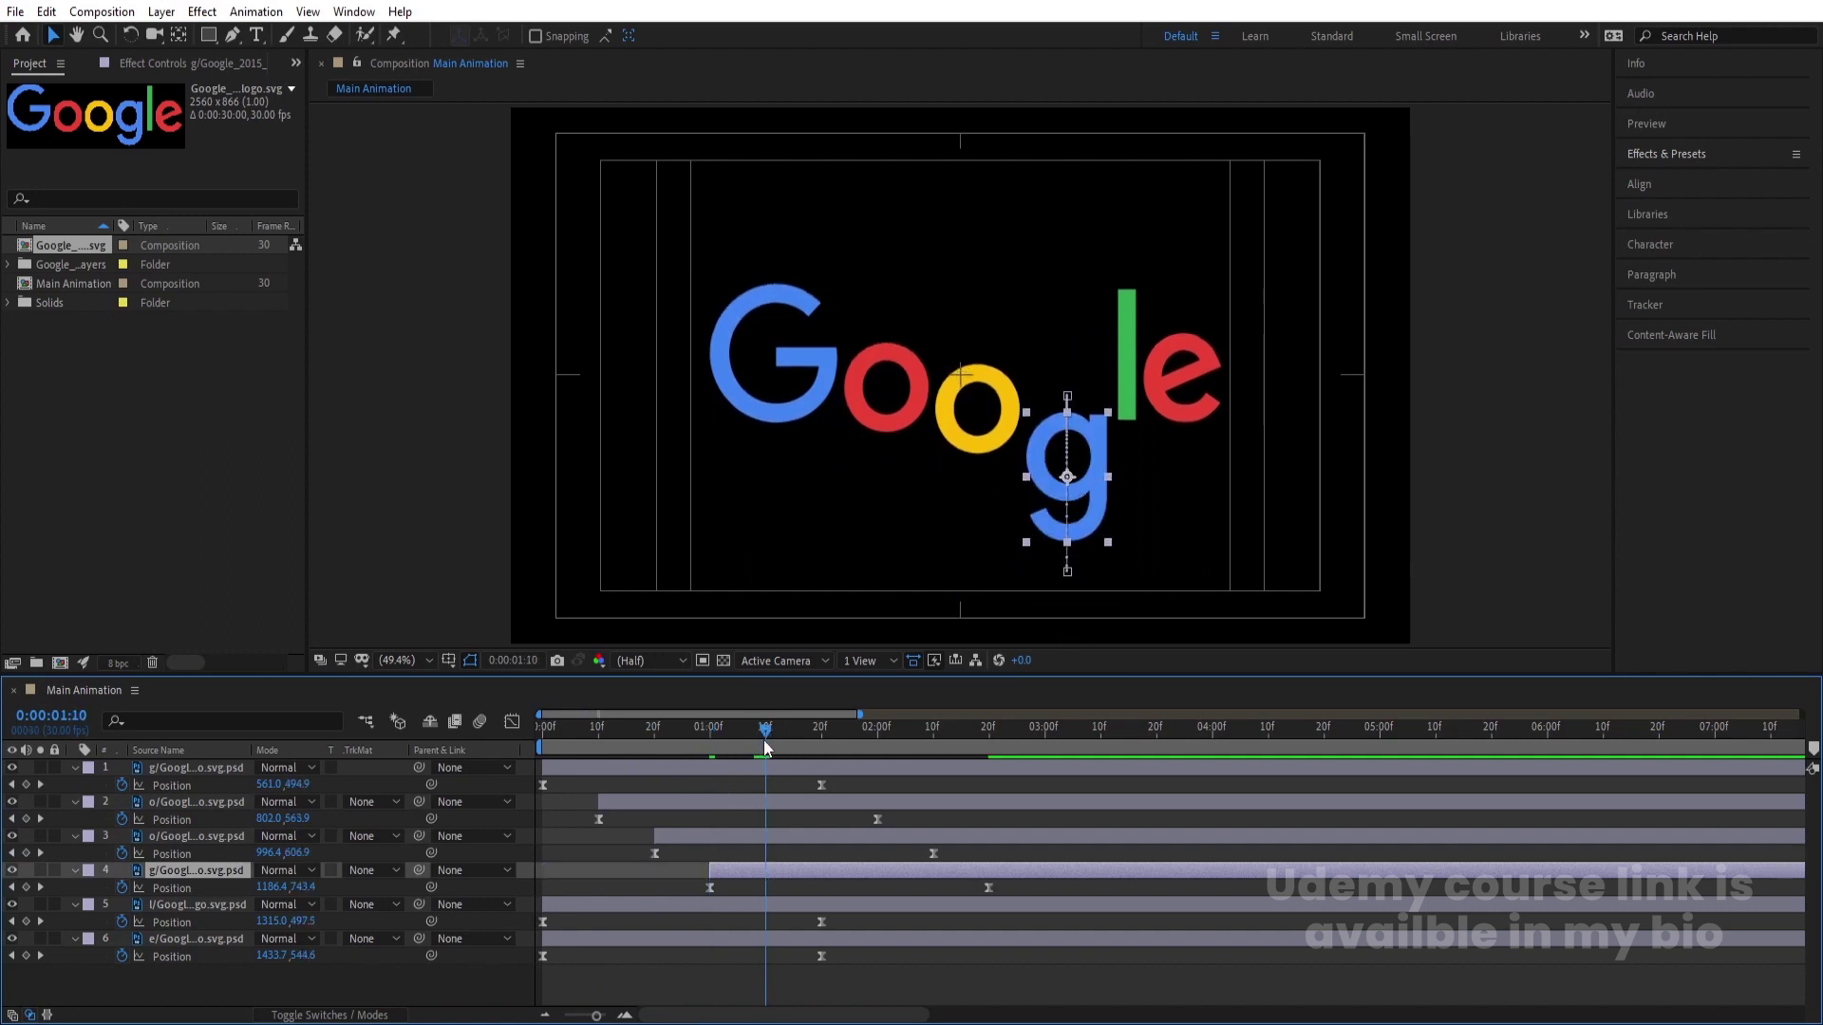
pyautogui.click(731, 903)
pyautogui.press('[')
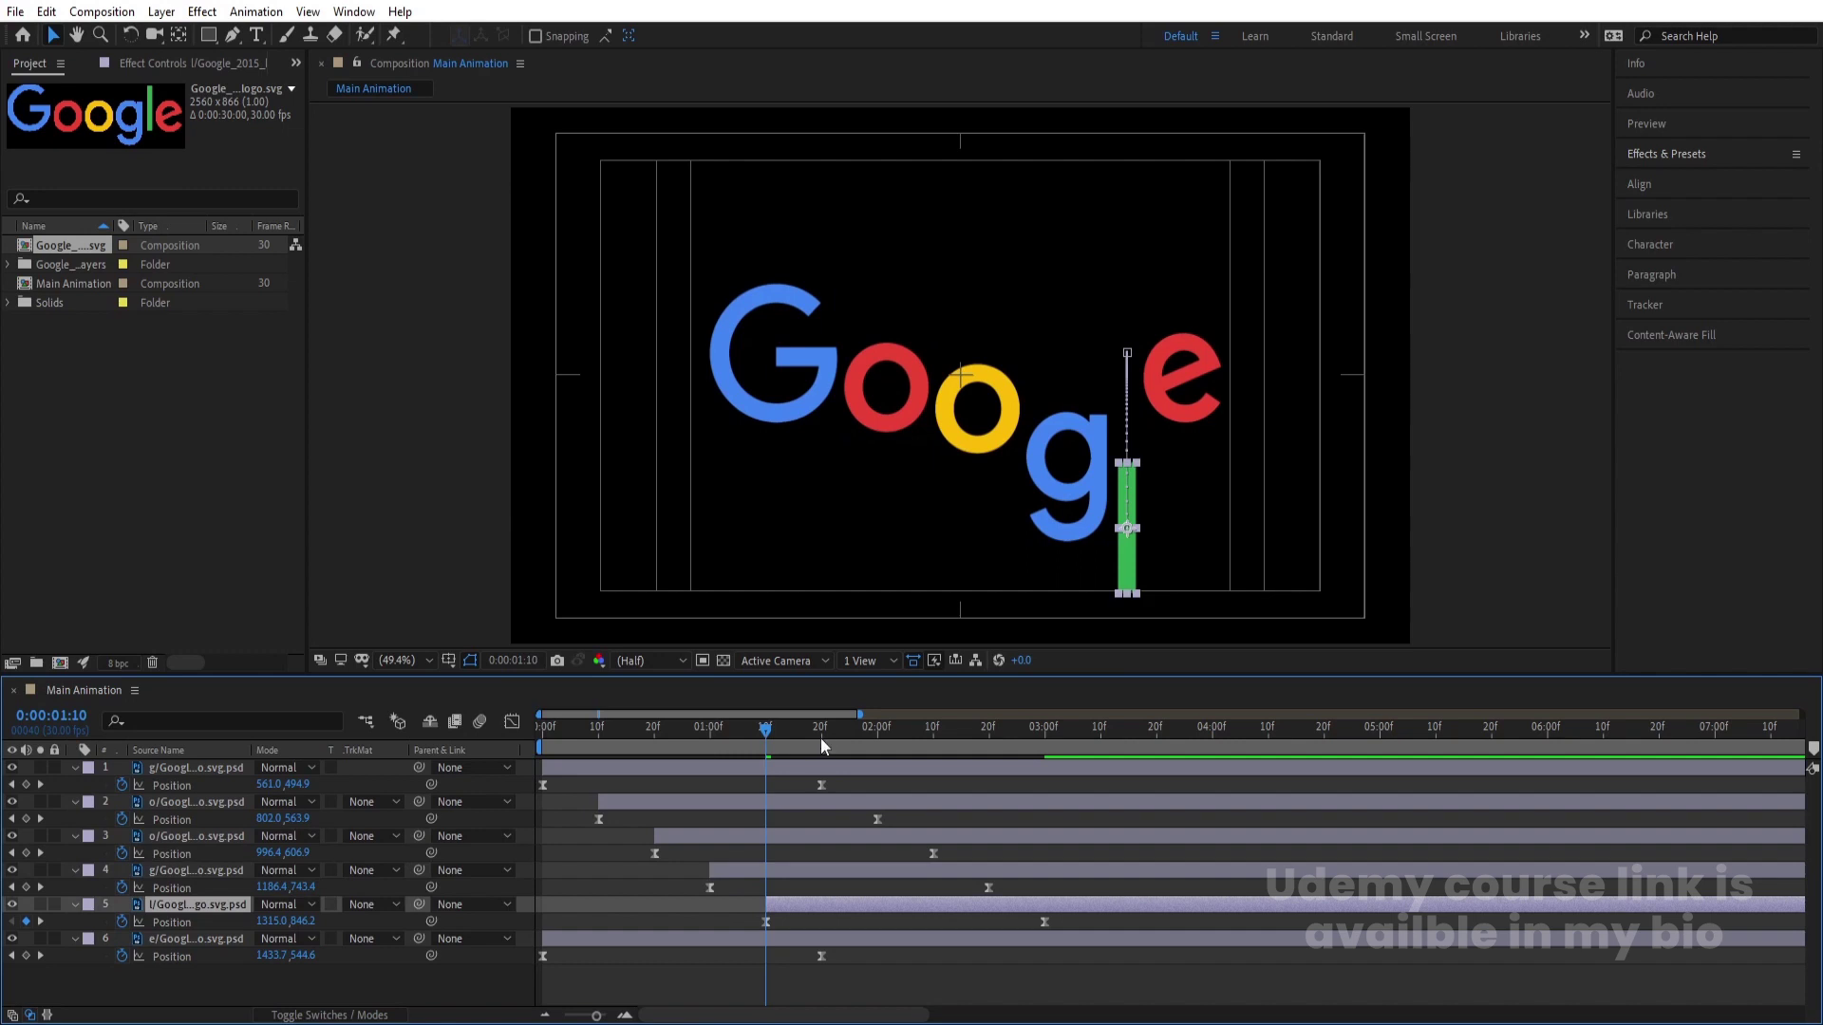
pyautogui.click(822, 729)
pyautogui.click(799, 942)
pyautogui.press('[')
# Step: Preview the staggered drop, then select all six letters and start pre-composing them
pyautogui.press('space')
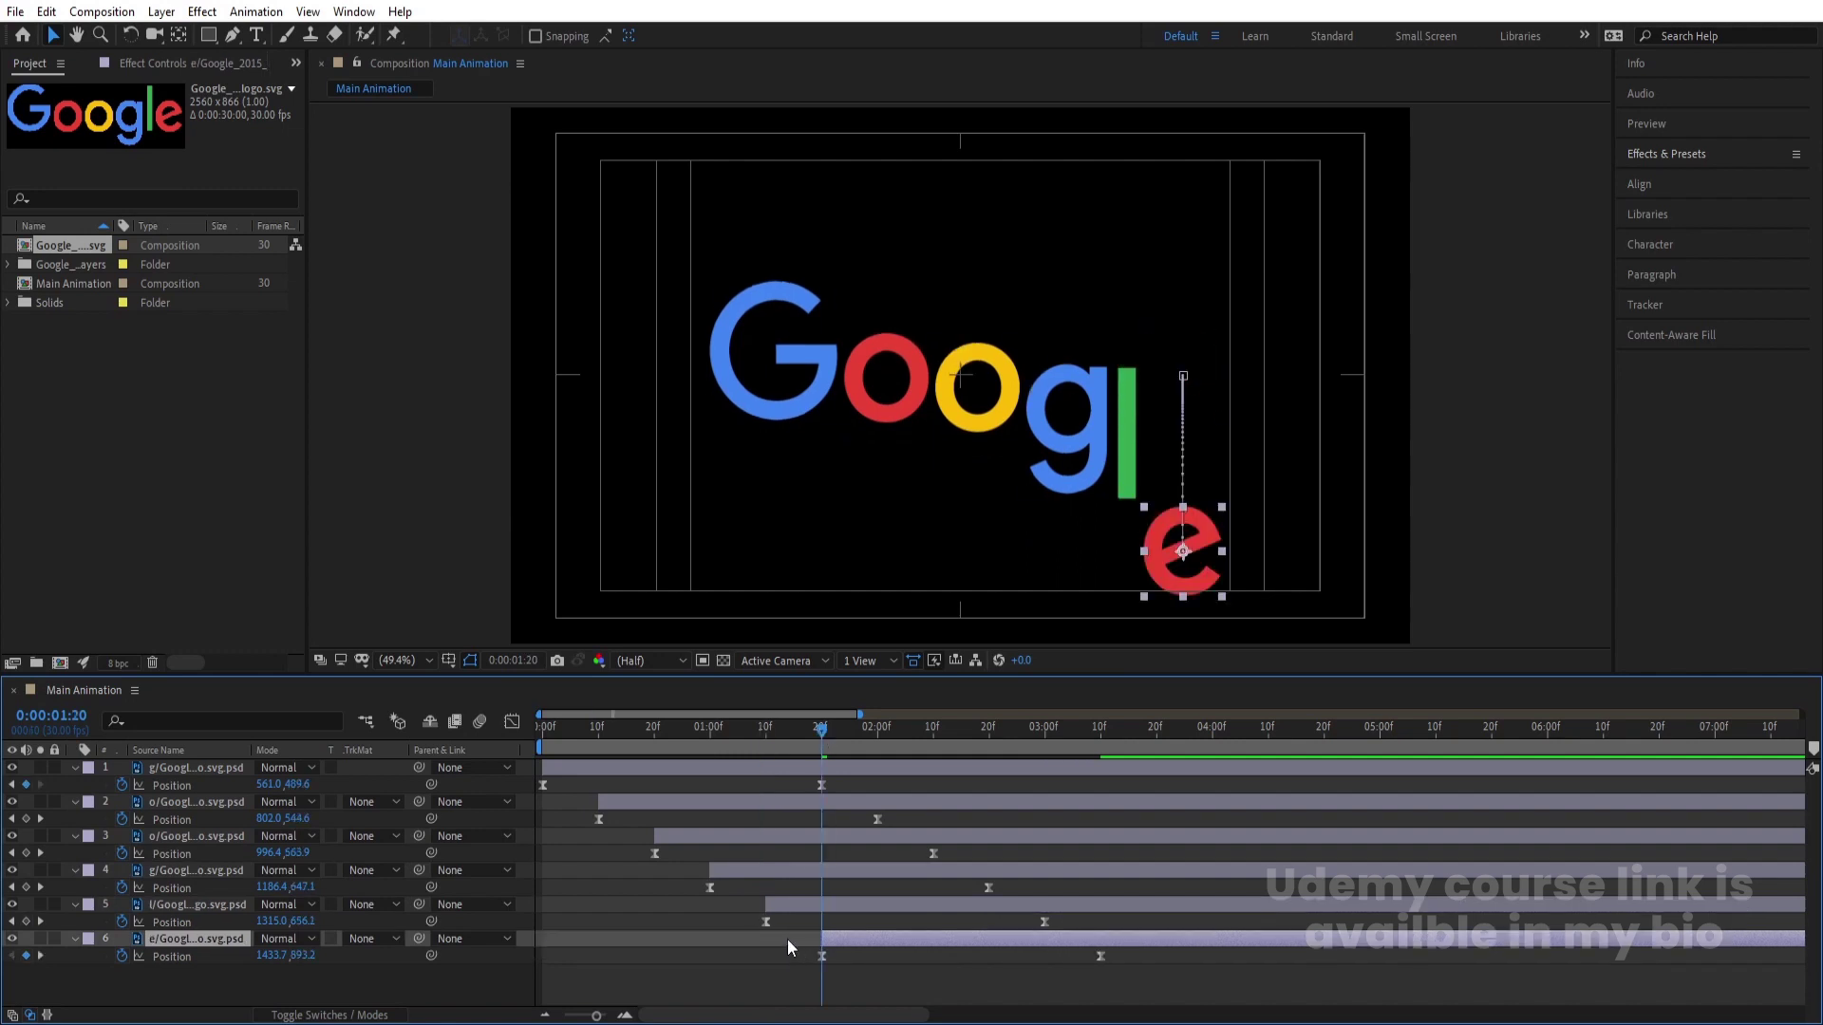
pyautogui.moveTo(866, 727); pyautogui.dragTo(565, 729)
pyautogui.press('space')
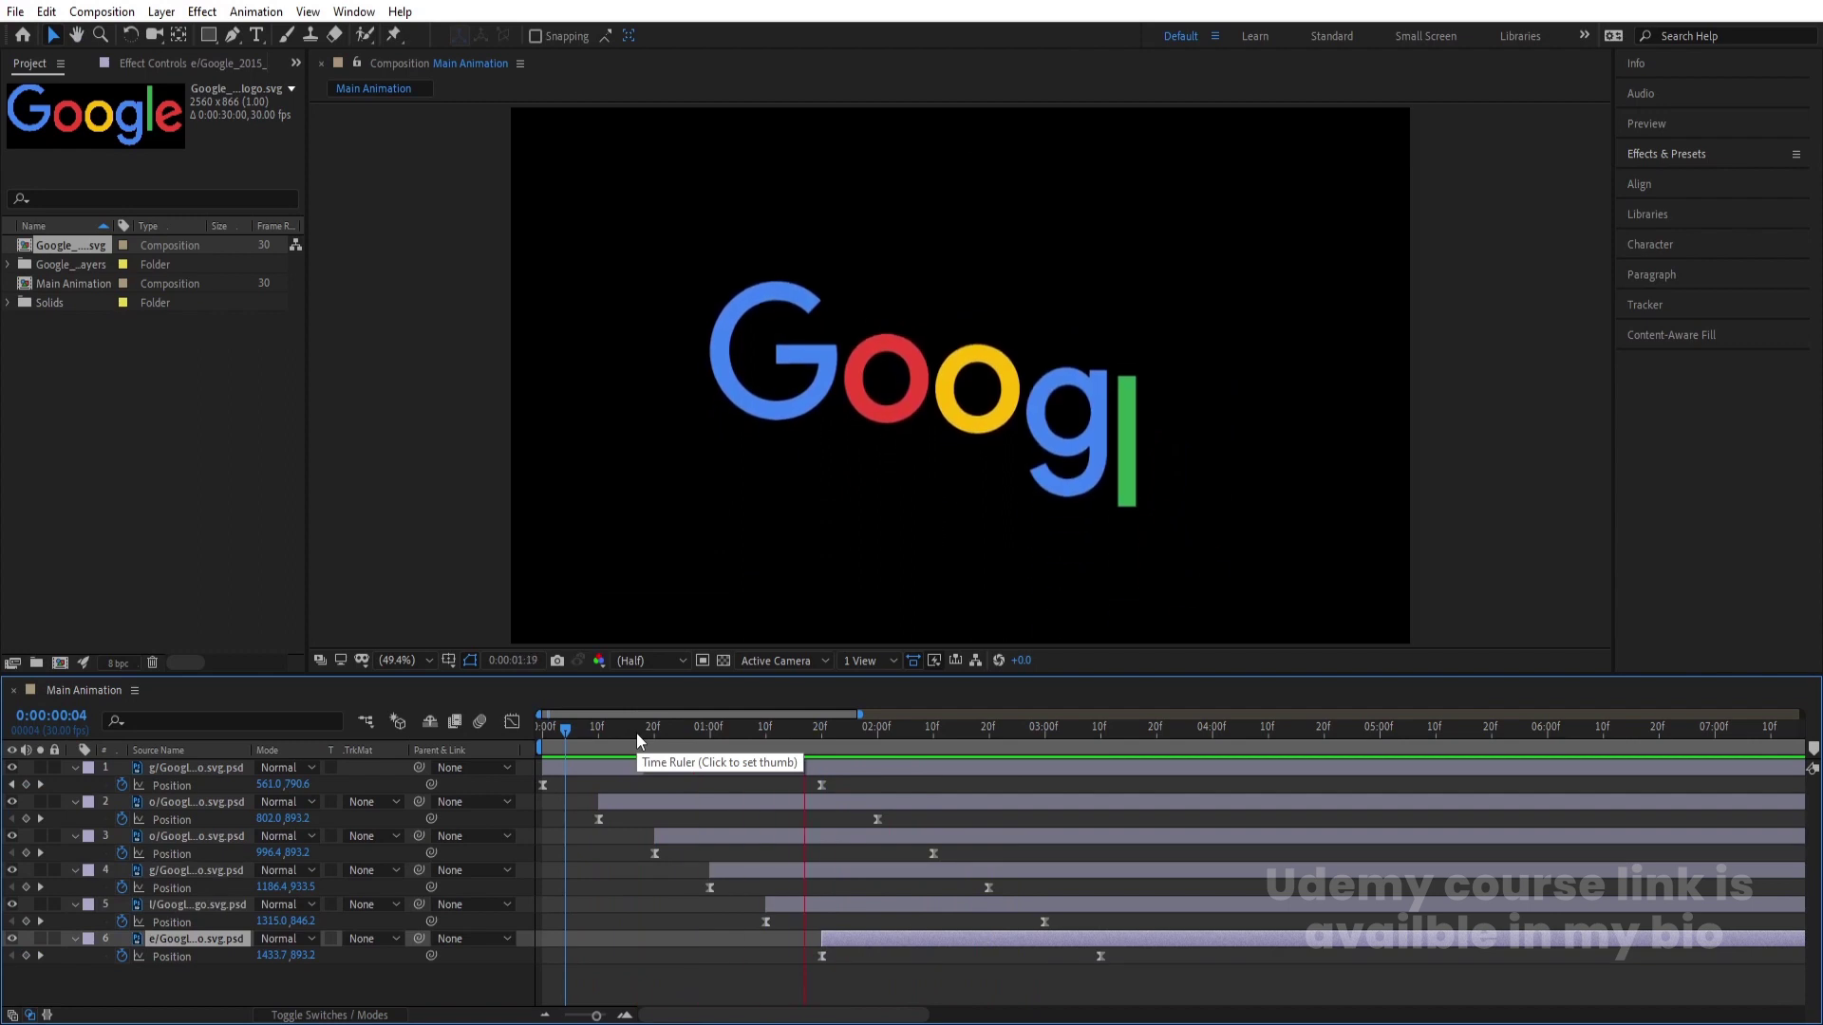
pyautogui.press('space')
pyautogui.hotkey('ctrl', 'a')
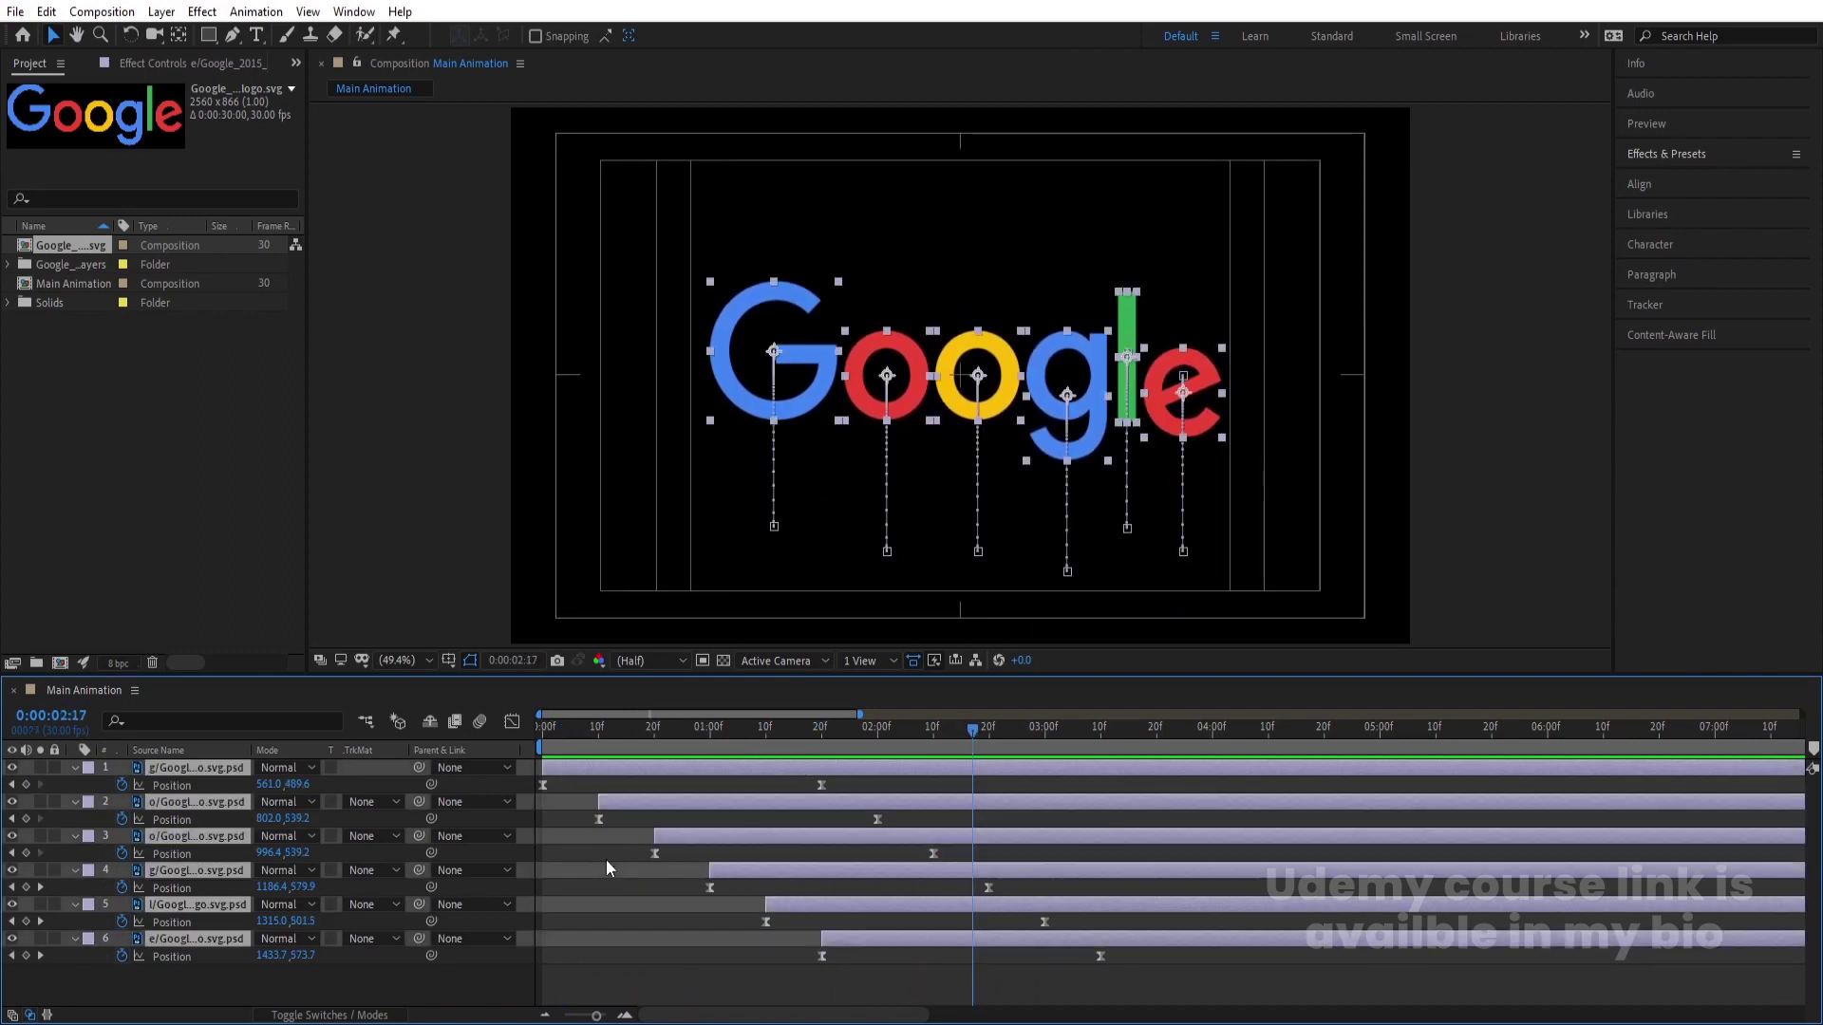
pyautogui.hotkey('ctrl', 'shift', 'c')
pyautogui.write('Logo Animation')
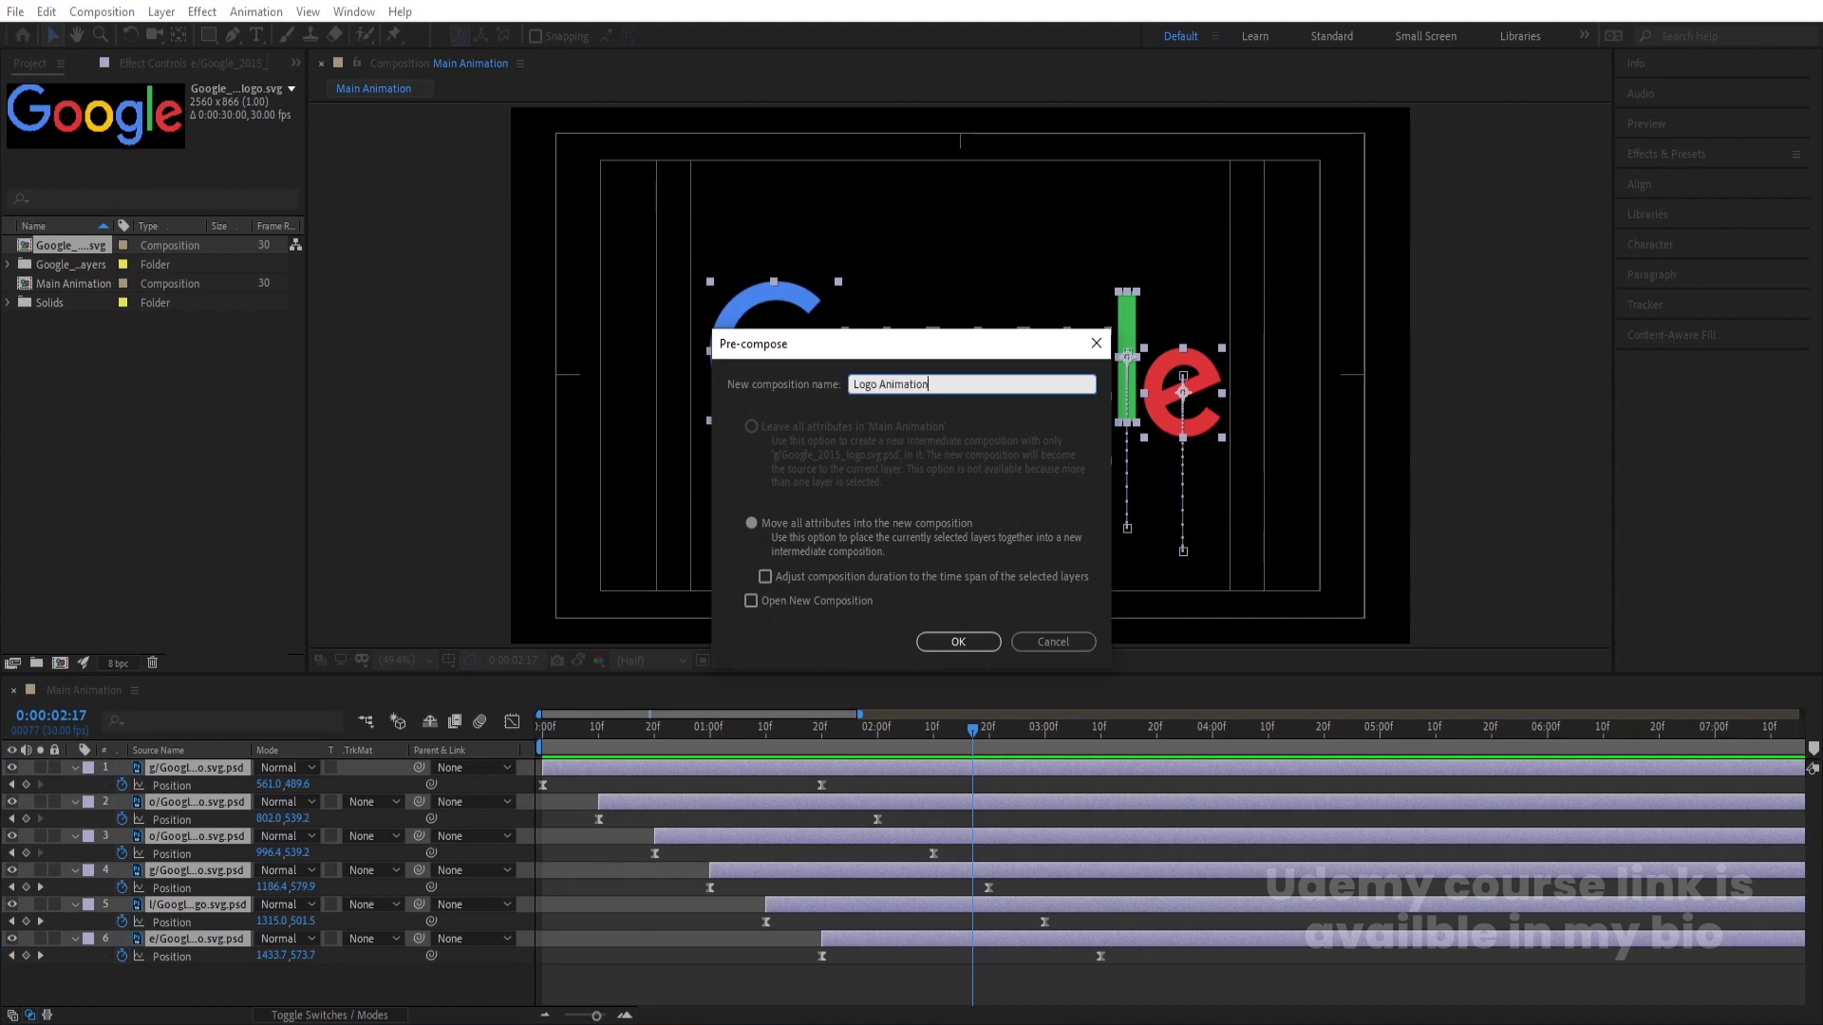
# Step: Confirm the Logo Animation pre-comp and mask it with a rectangle around the logo
pyautogui.press('Return')
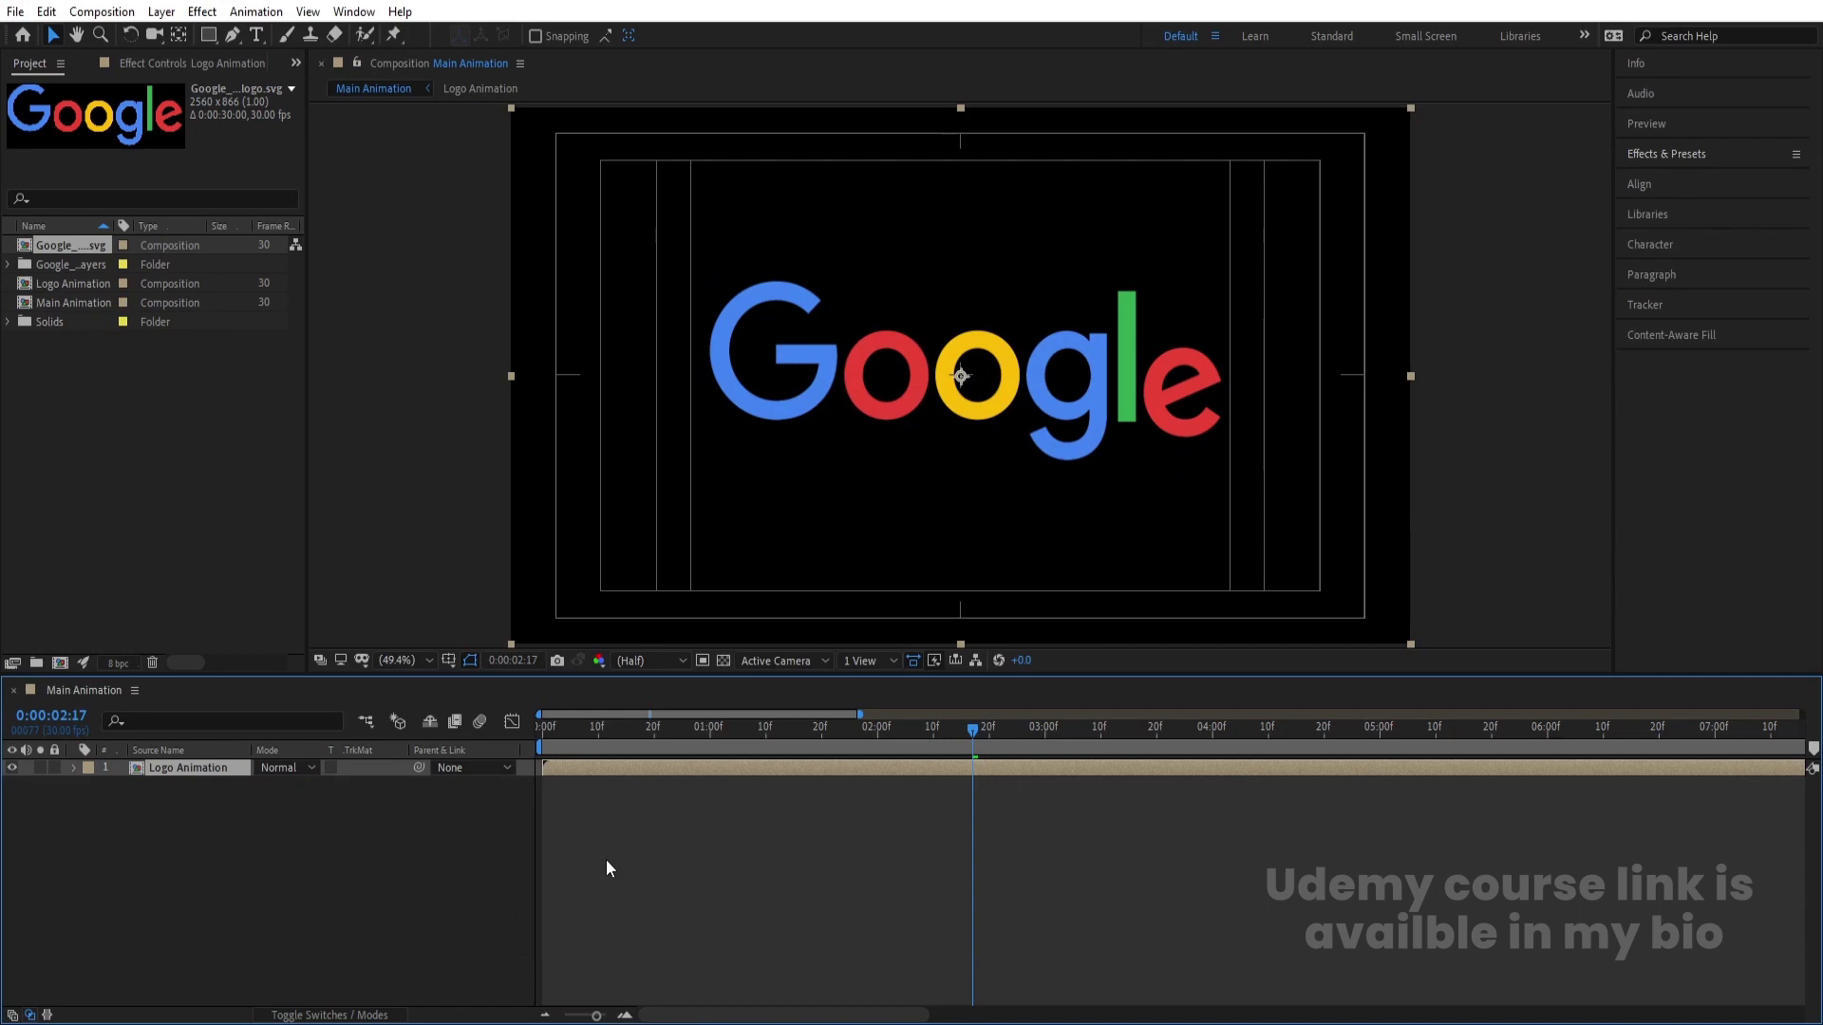
pyautogui.press('space')
pyautogui.press('space')
pyautogui.click(208, 36)
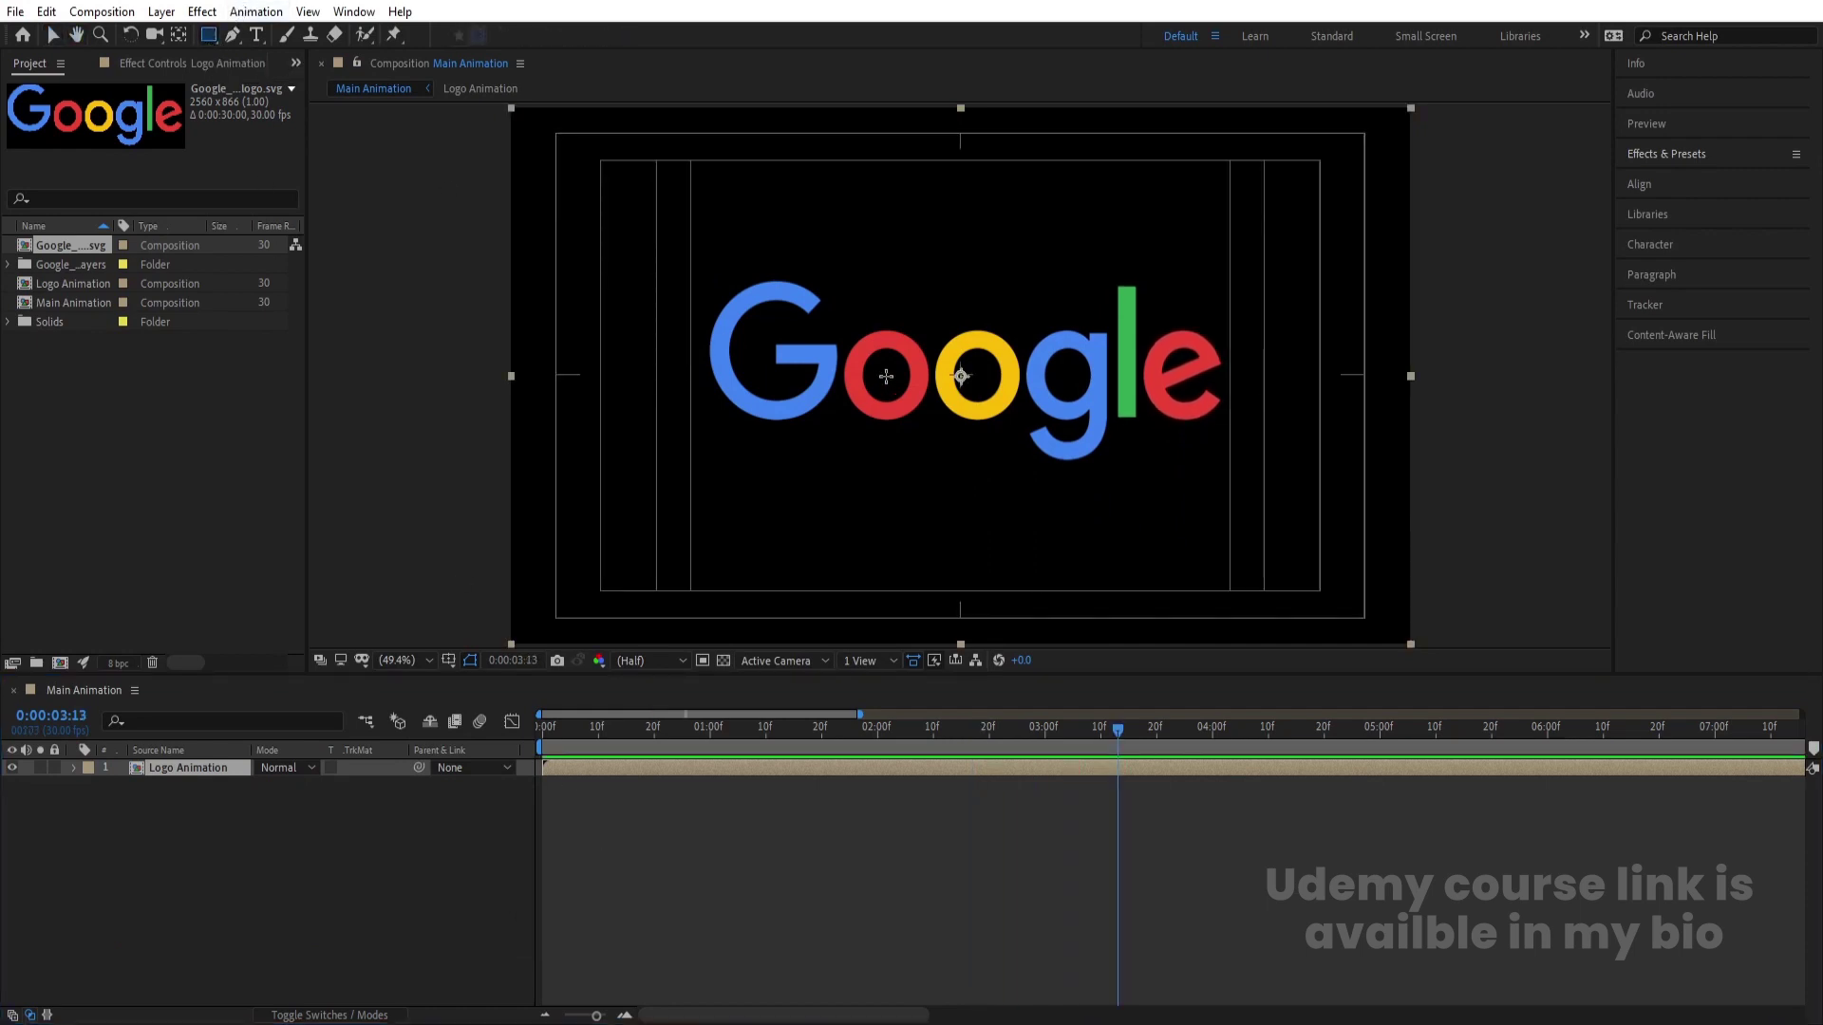
pyautogui.moveTo(686, 265); pyautogui.dragTo(1237, 467)
# Step: Play the masked reveal from the beginning, then deselect the layer
pyautogui.moveTo(625, 733); pyautogui.dragTo(488, 779)
pyautogui.press('space')
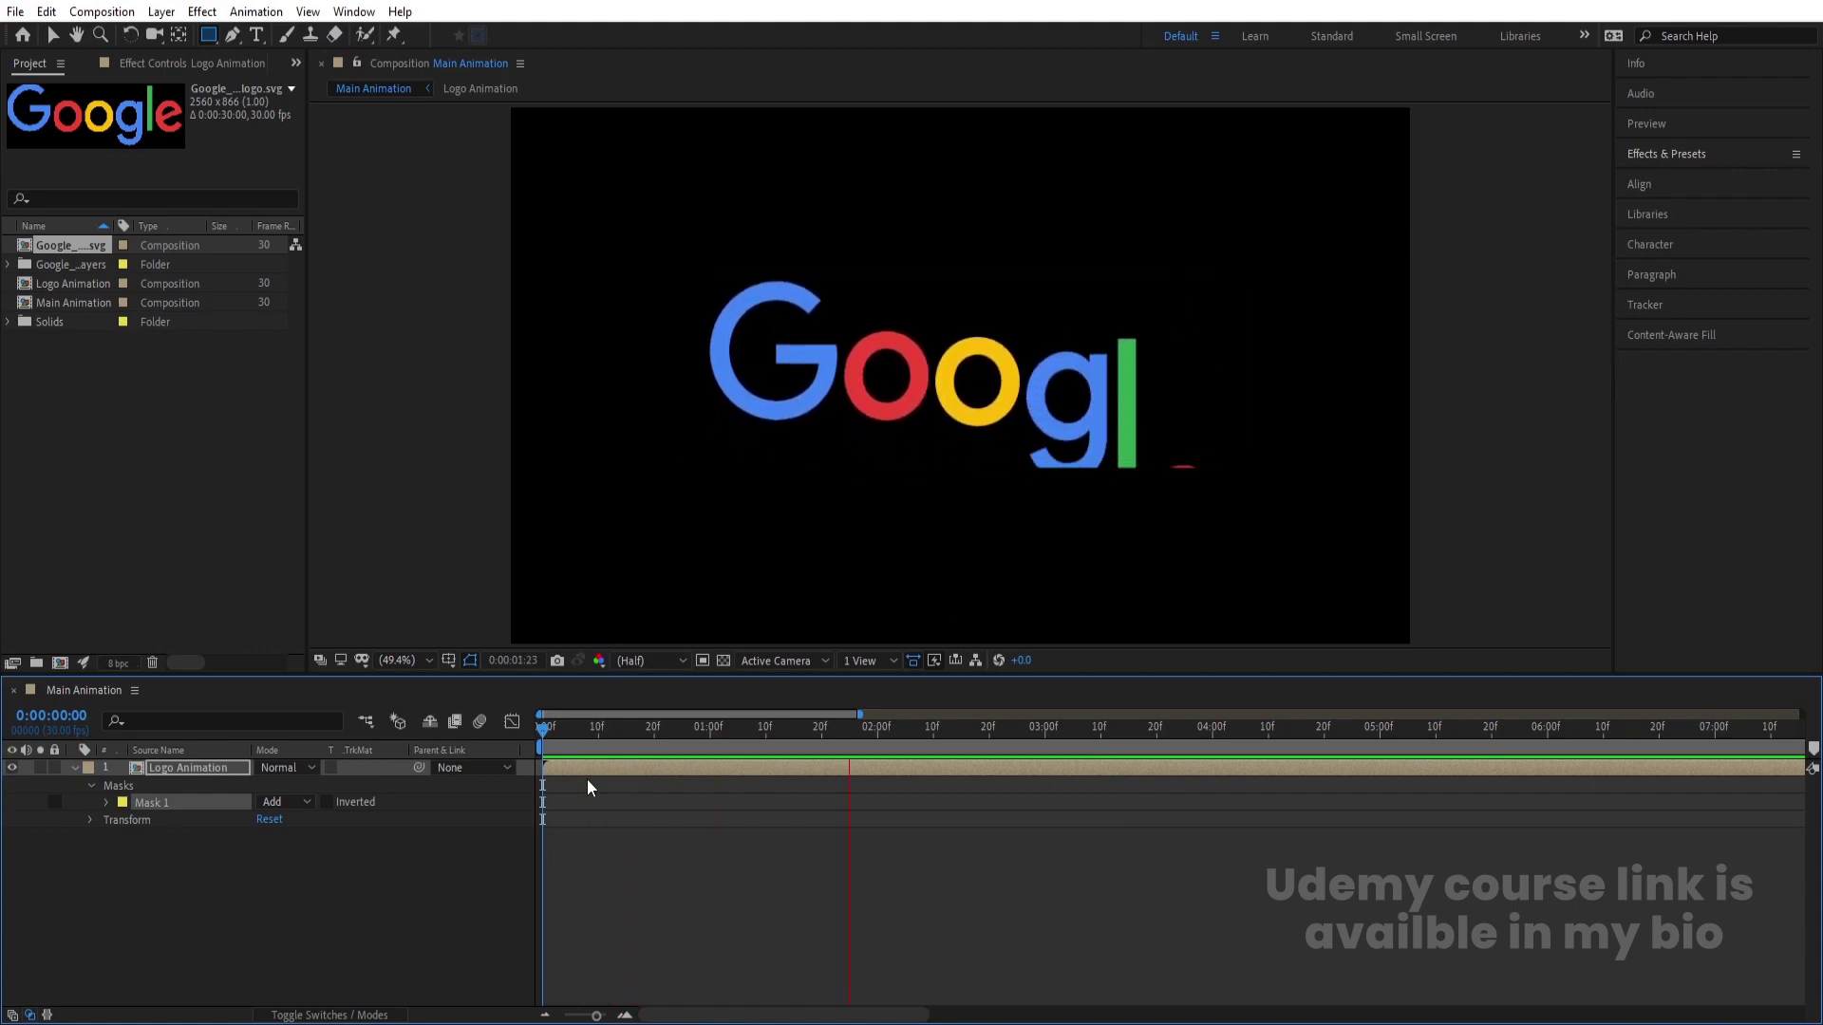
pyautogui.press('space')
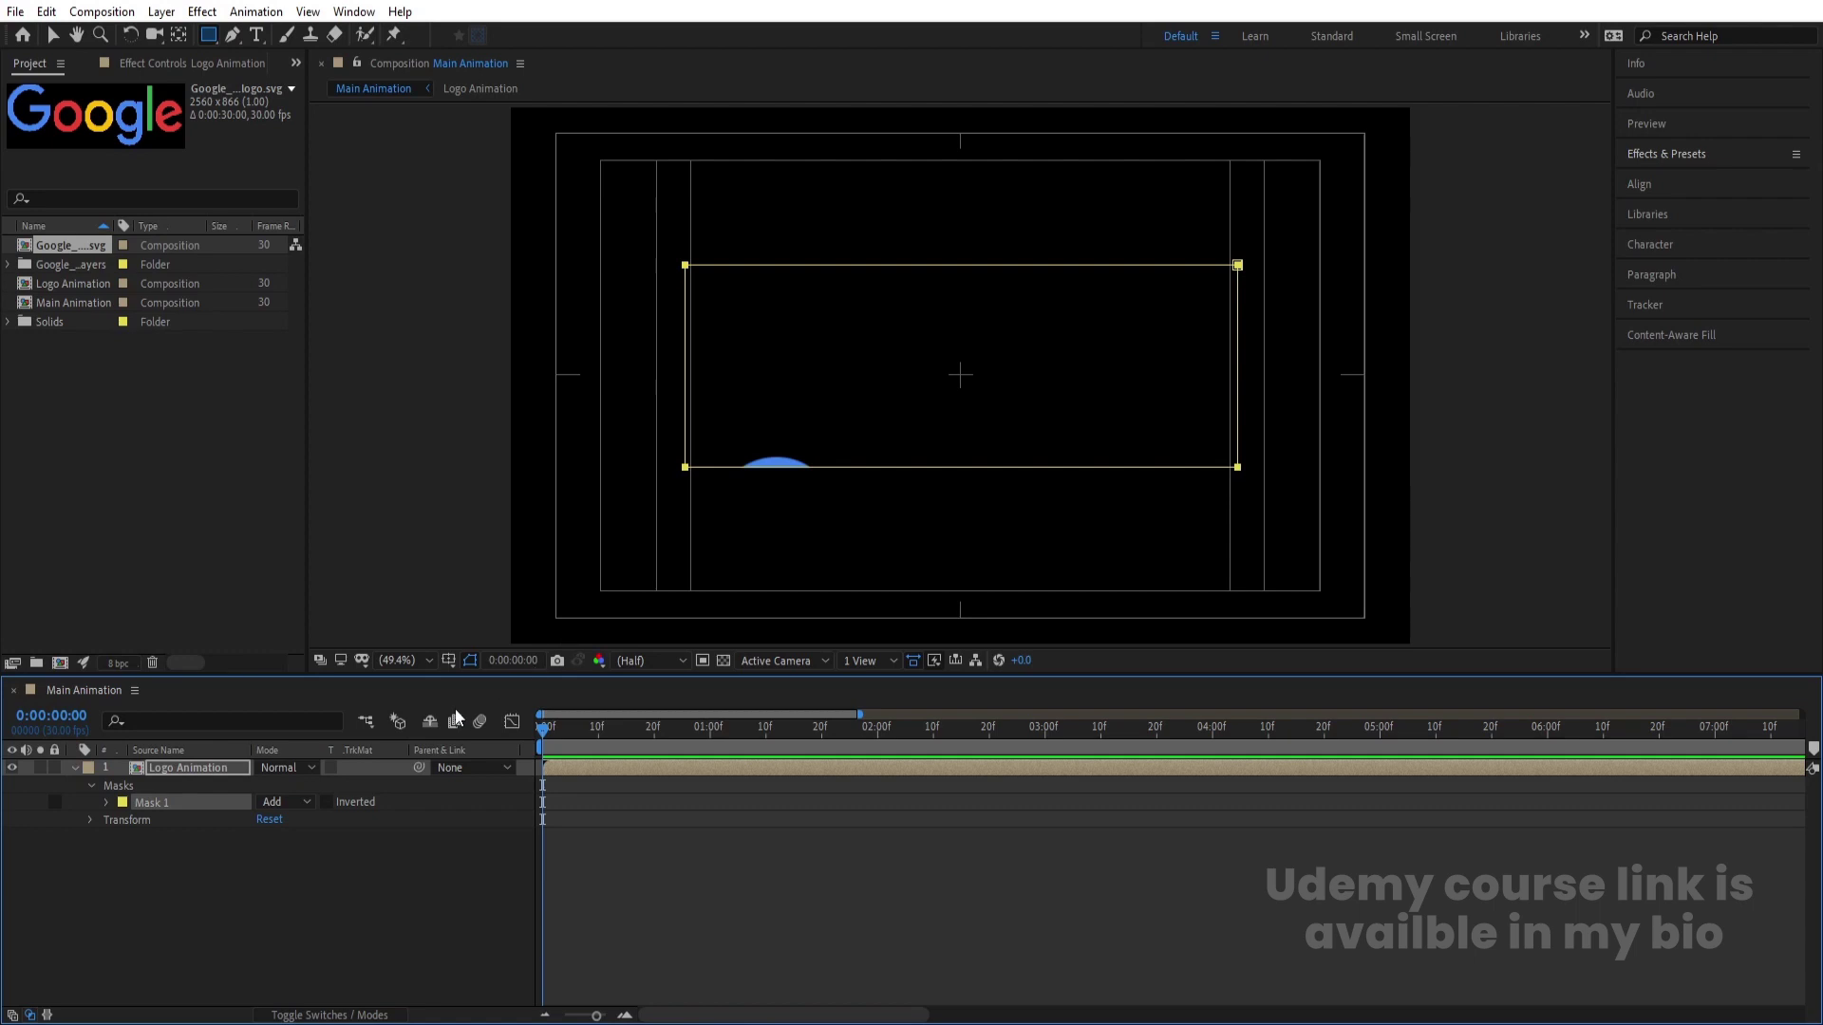
pyautogui.click(270, 868)
# Step: Inside Logo Animation, lower the G's starting Position Y to 901.6
pyautogui.doubleClick(160, 770)
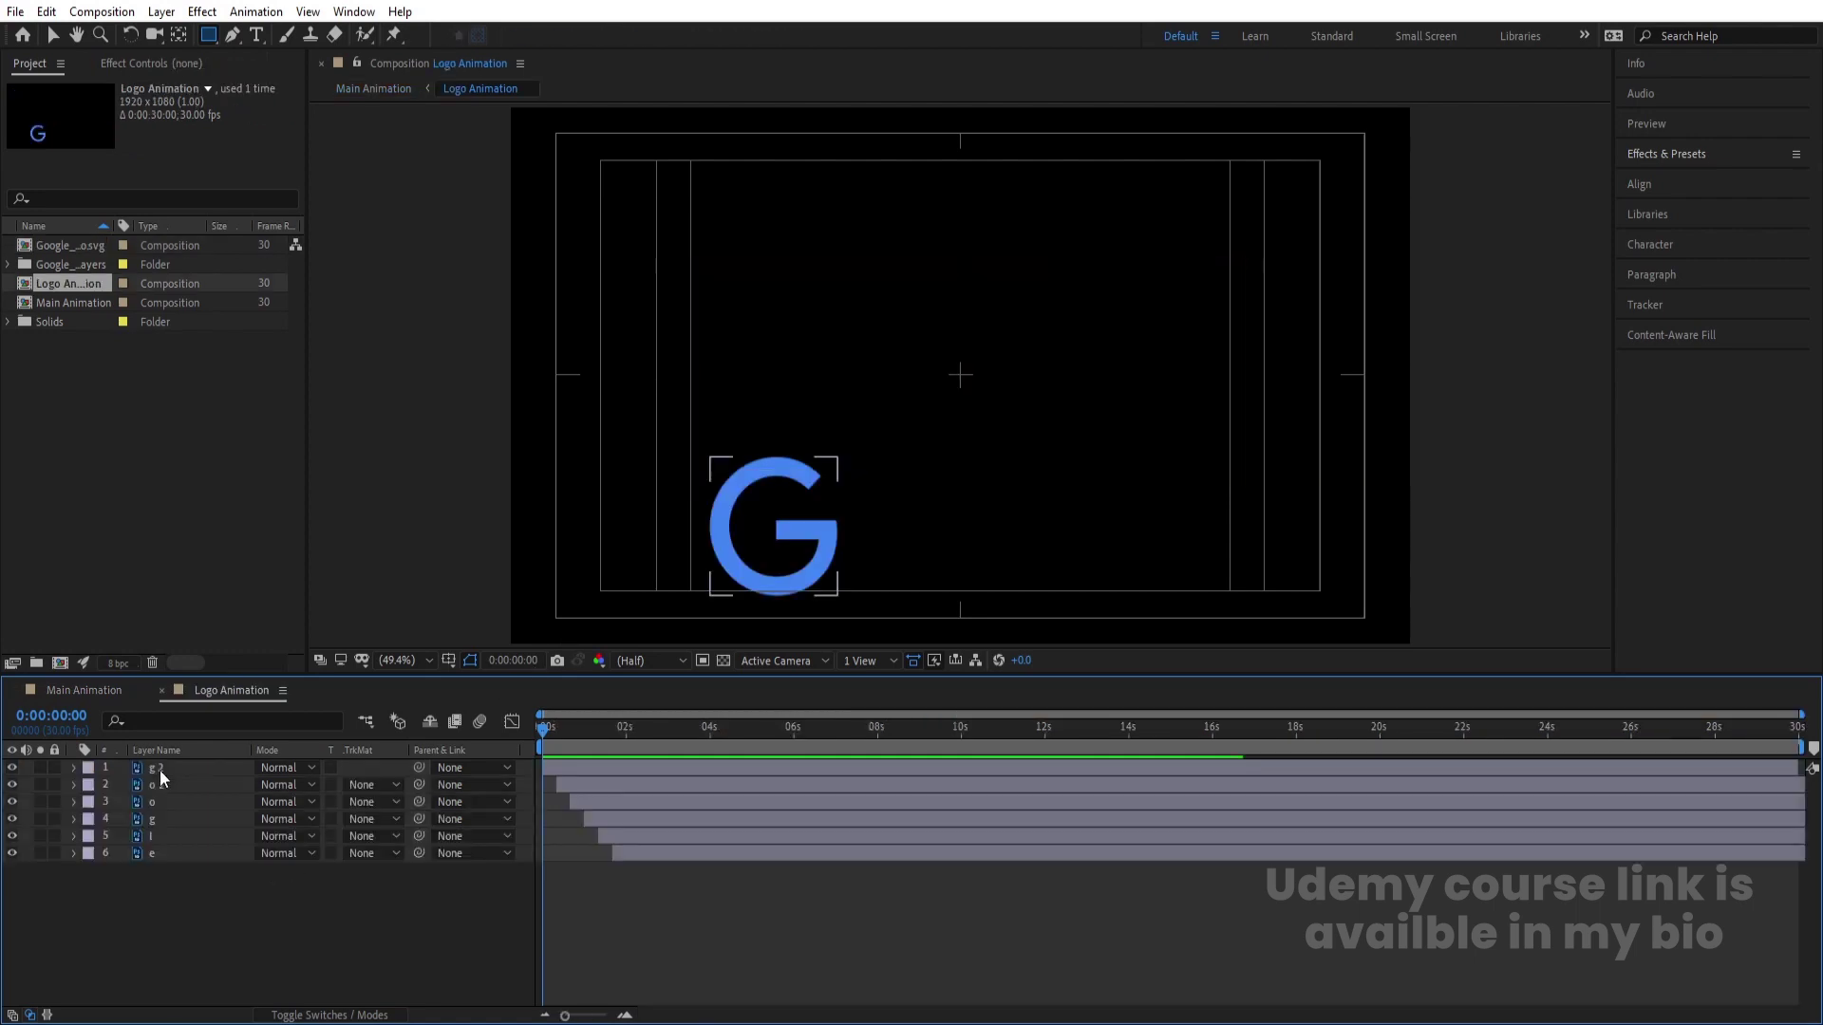
pyautogui.click(156, 767)
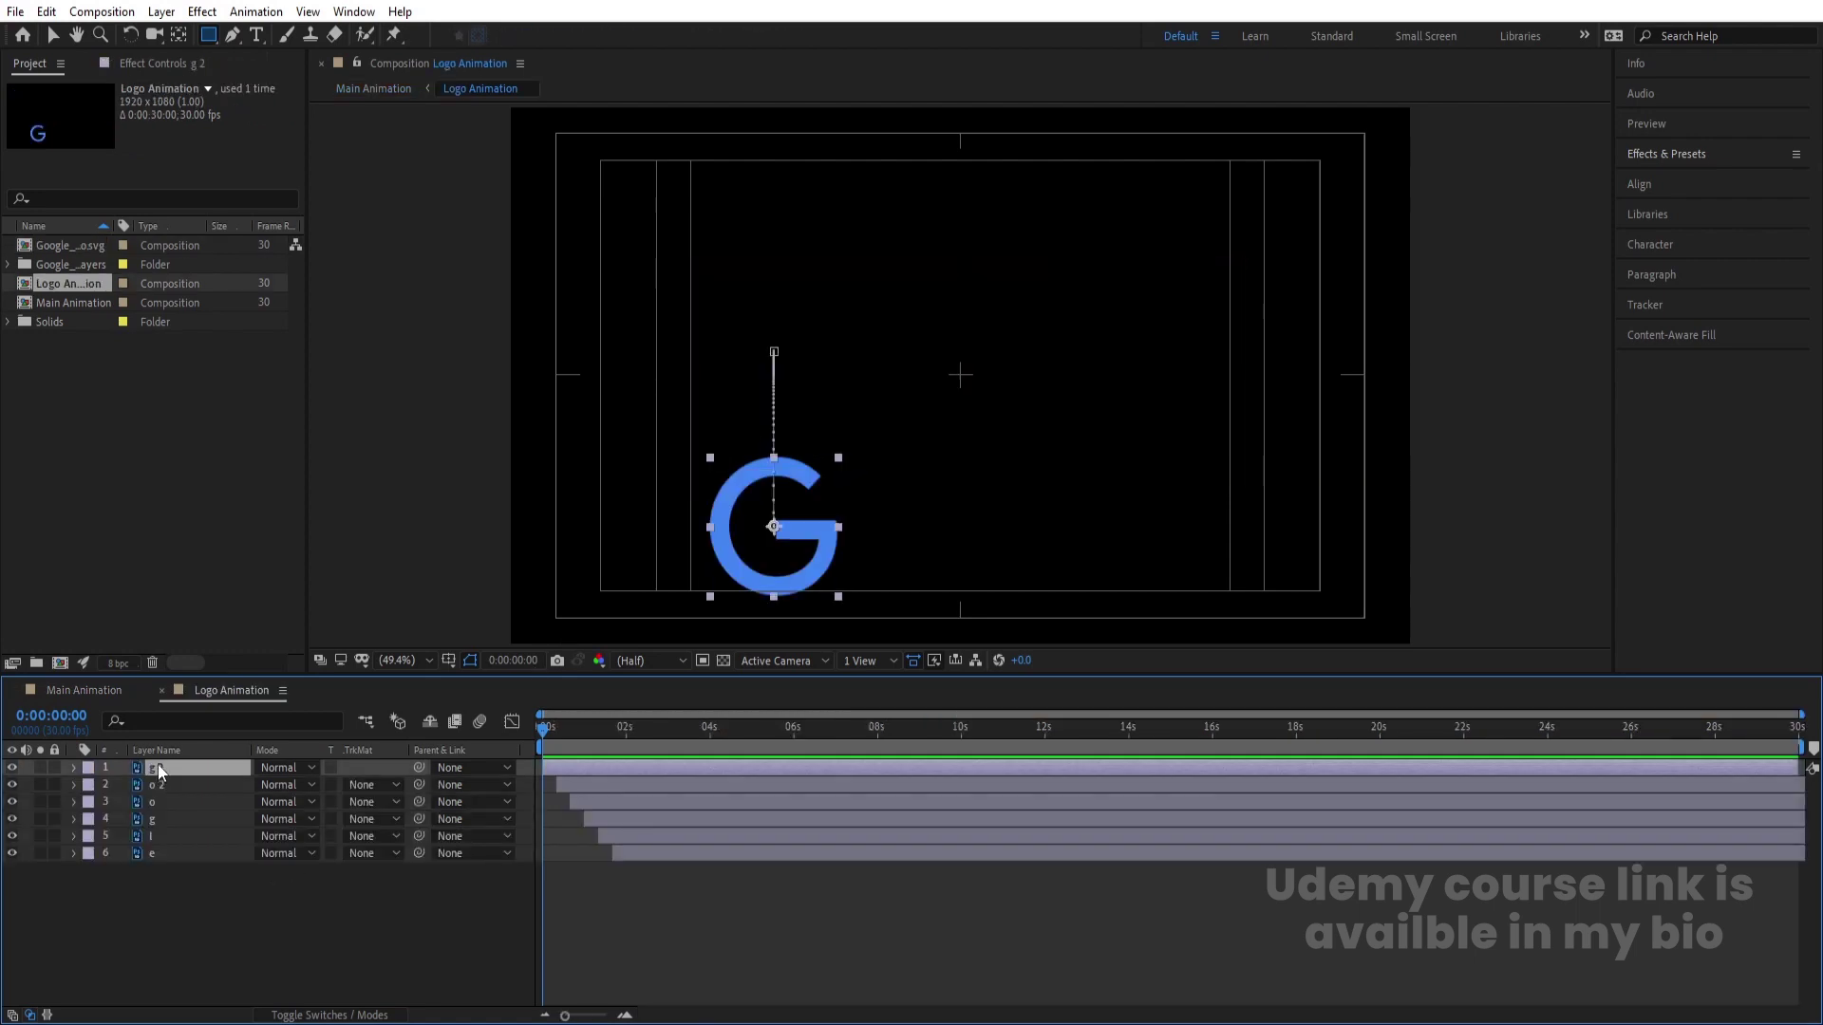
pyautogui.press('p')
pyautogui.moveTo(296, 785); pyautogui.dragTo(346, 786)
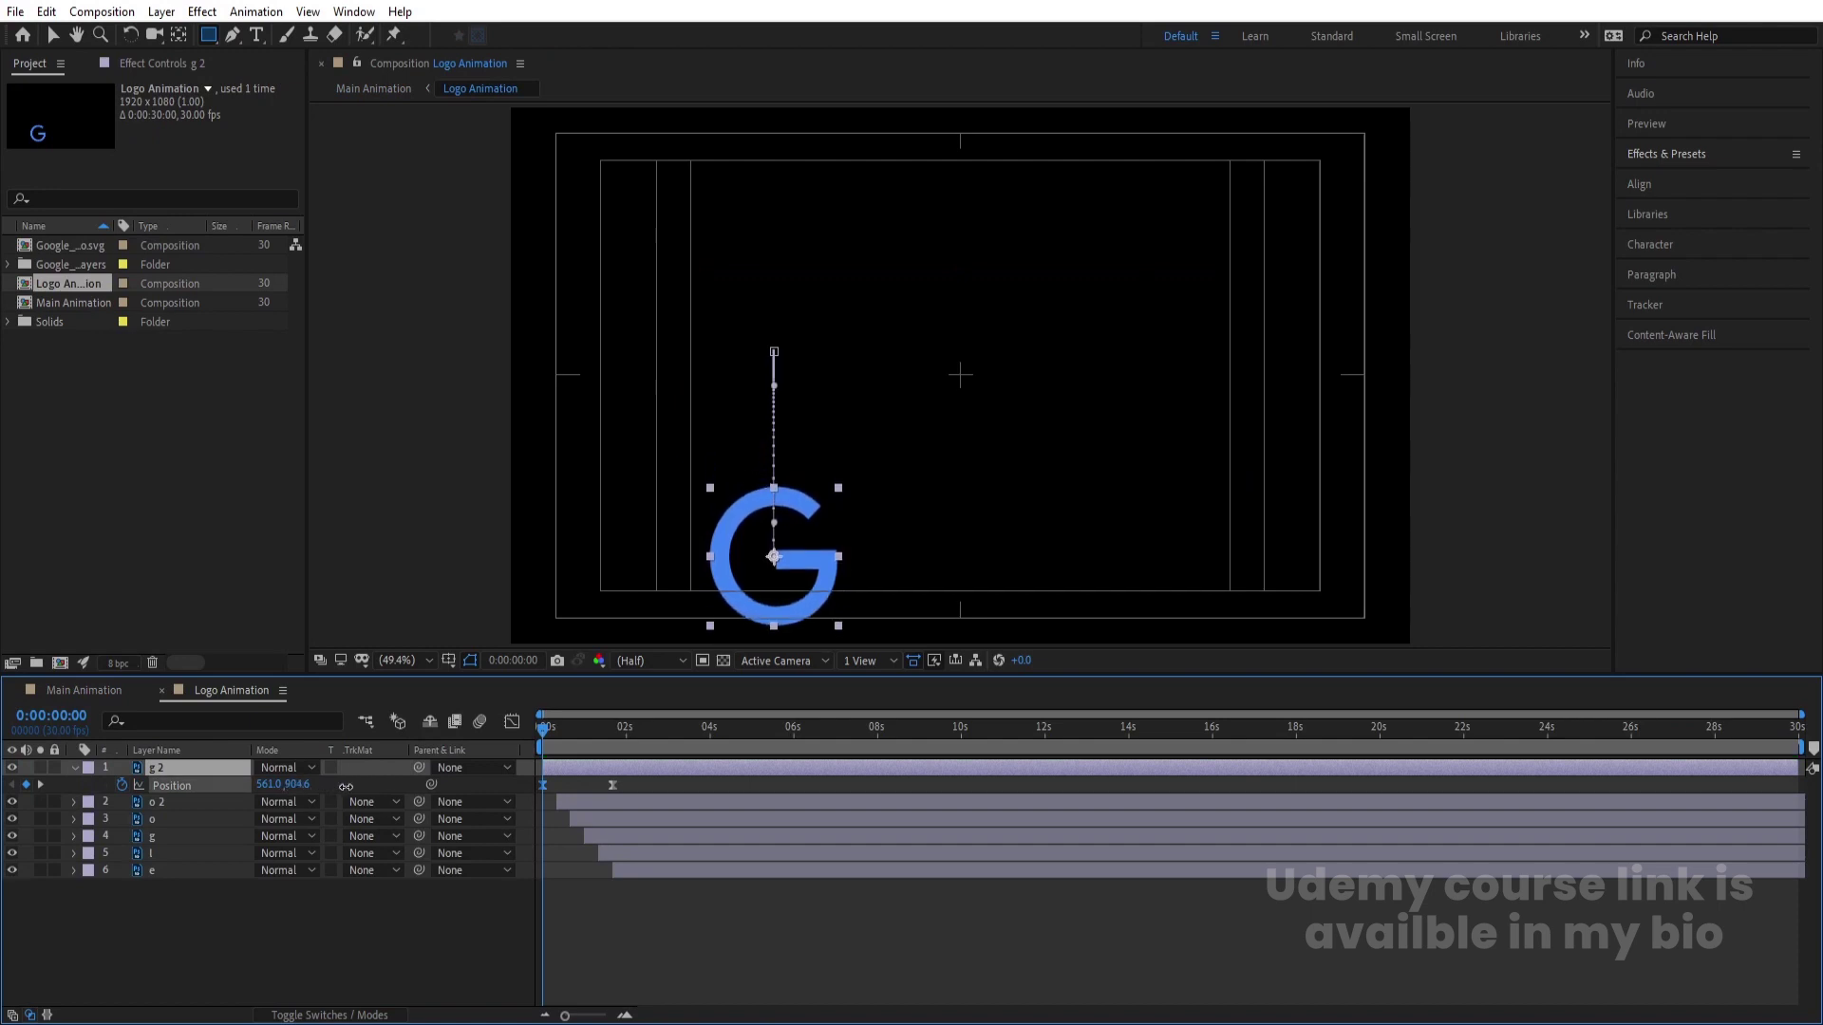
# Step: Preview the reveal in Main Animation and close the Logo Animation timeline
pyautogui.click(86, 690)
pyautogui.press('space')
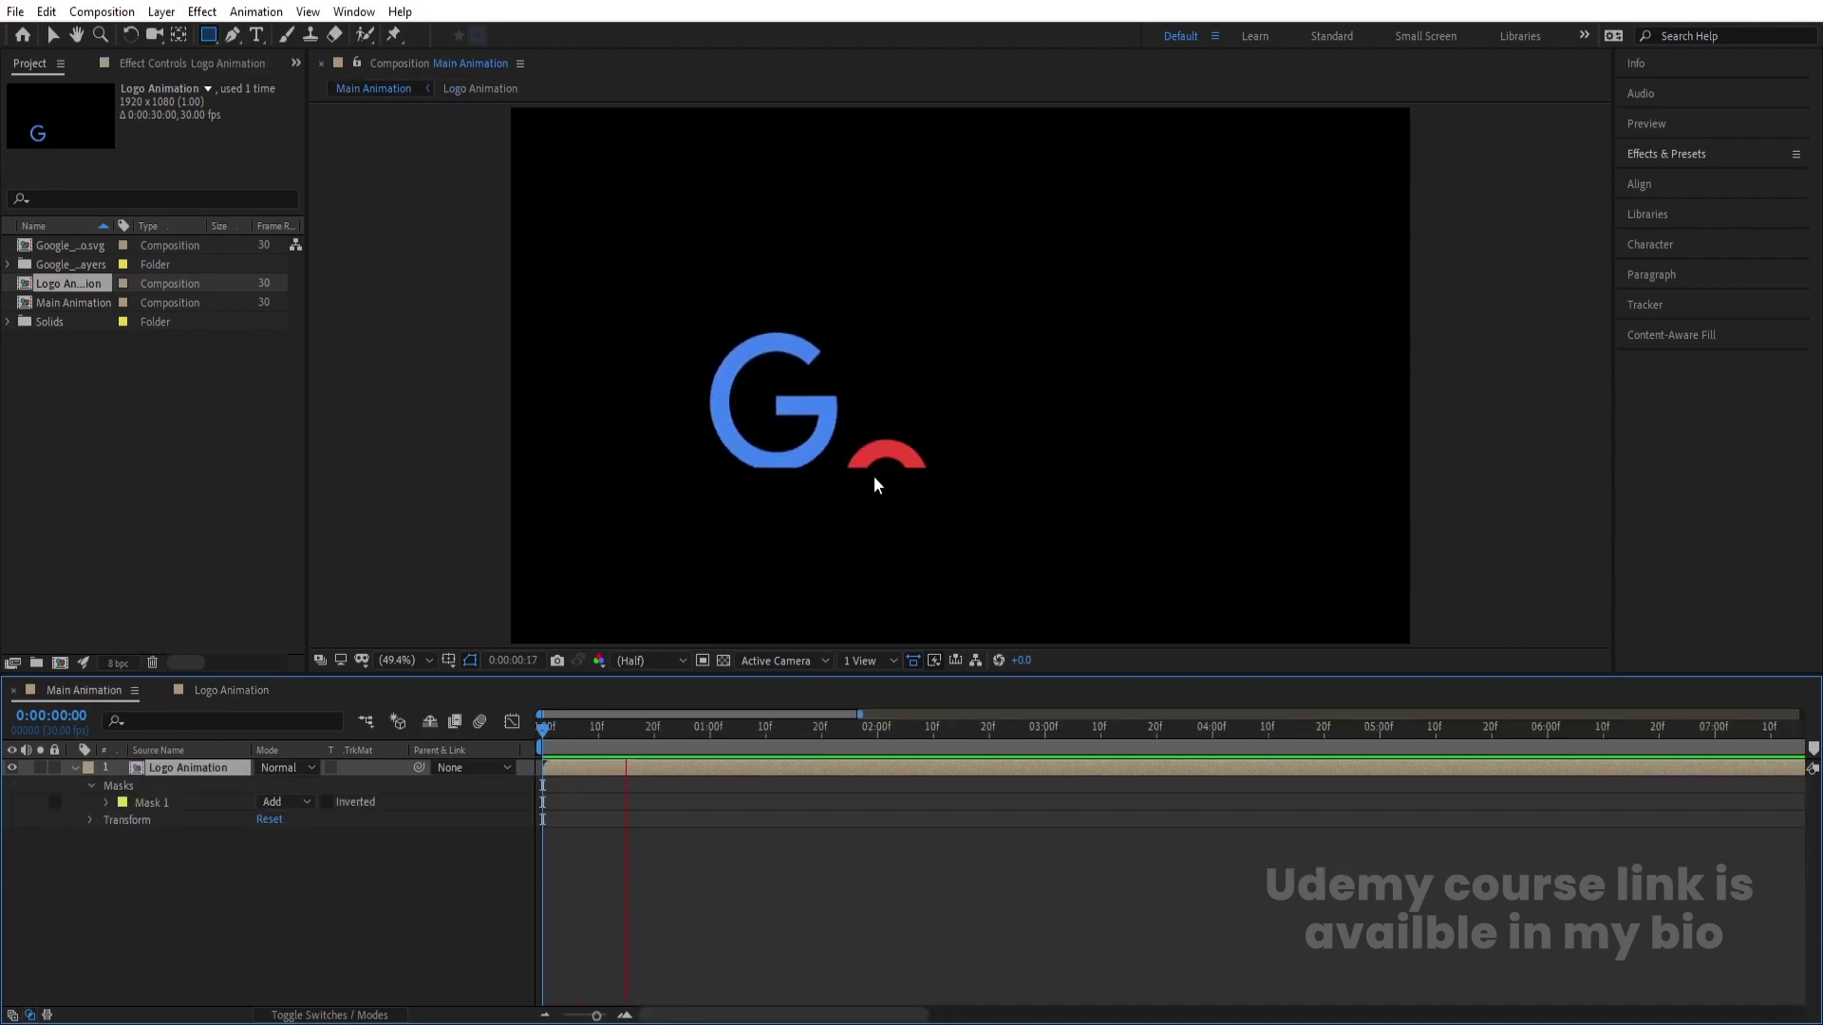
pyautogui.press('space')
pyautogui.click(259, 896)
pyautogui.click(74, 767)
pyautogui.click(165, 691)
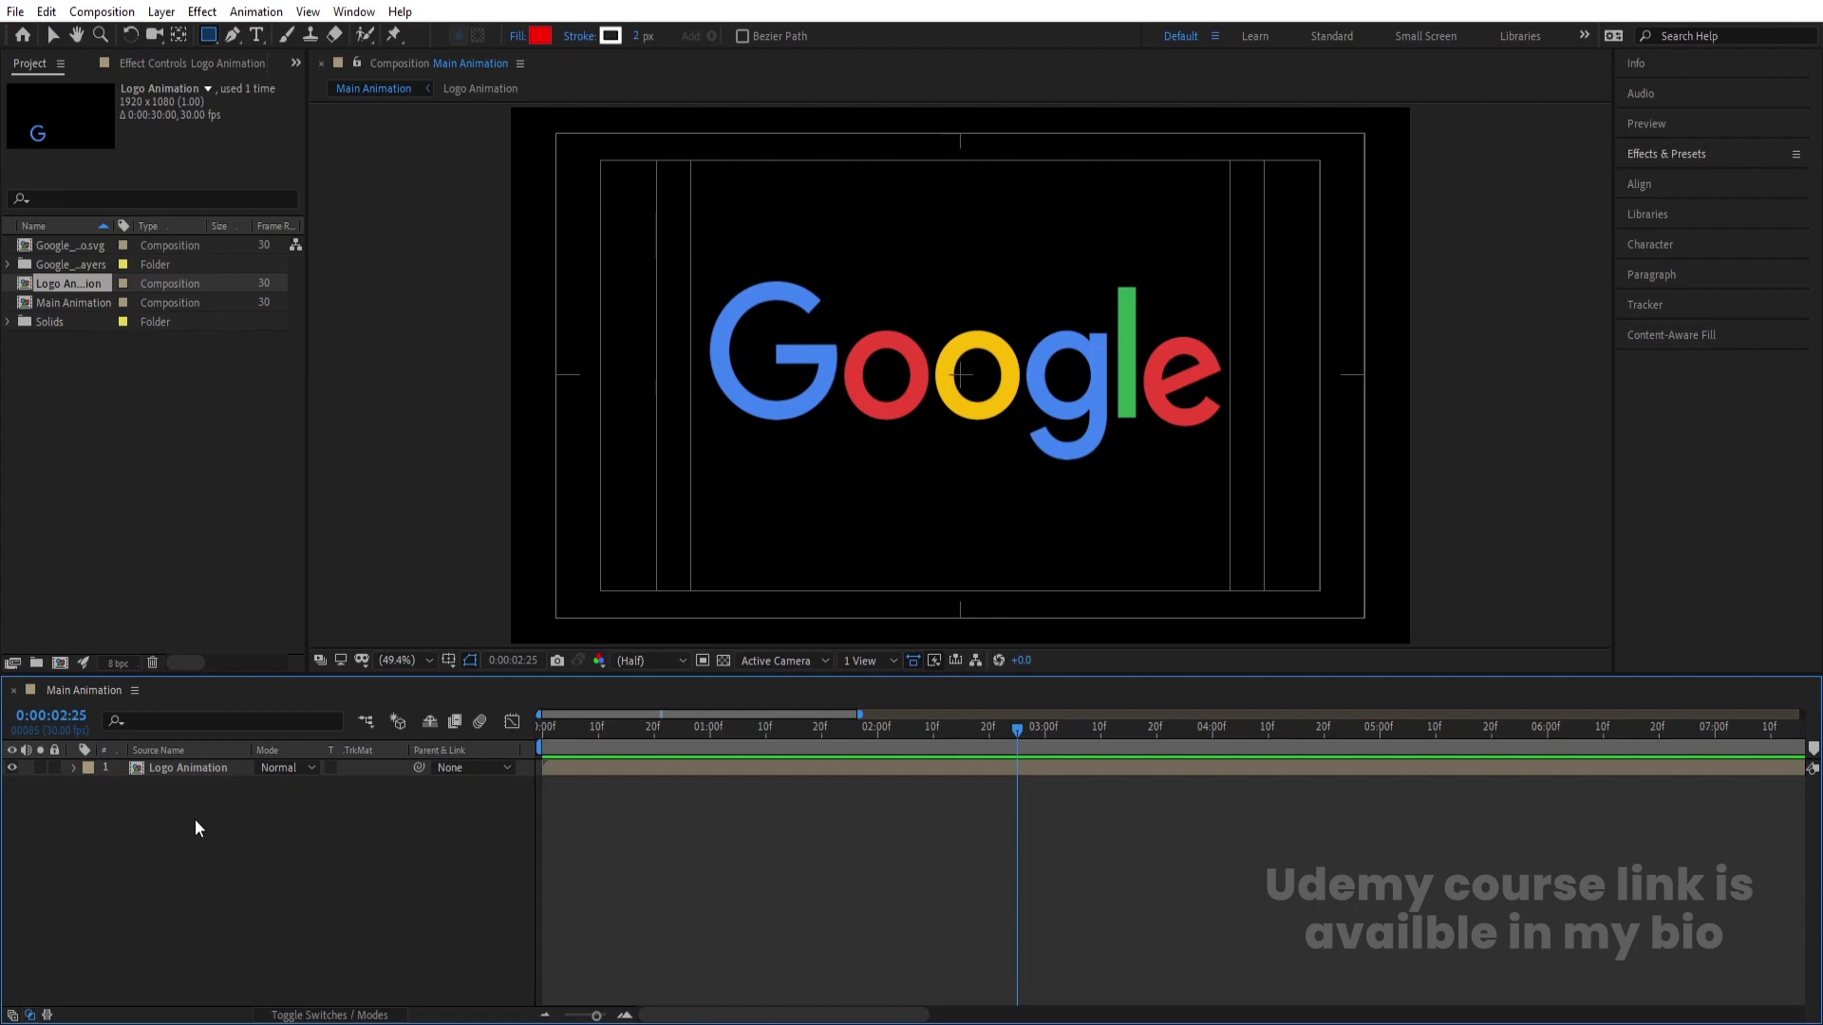
# Step: Create a composition named 'map' containing a Dark Gray Solid 1 layer
pyautogui.hotkey('ctrl', 'n')
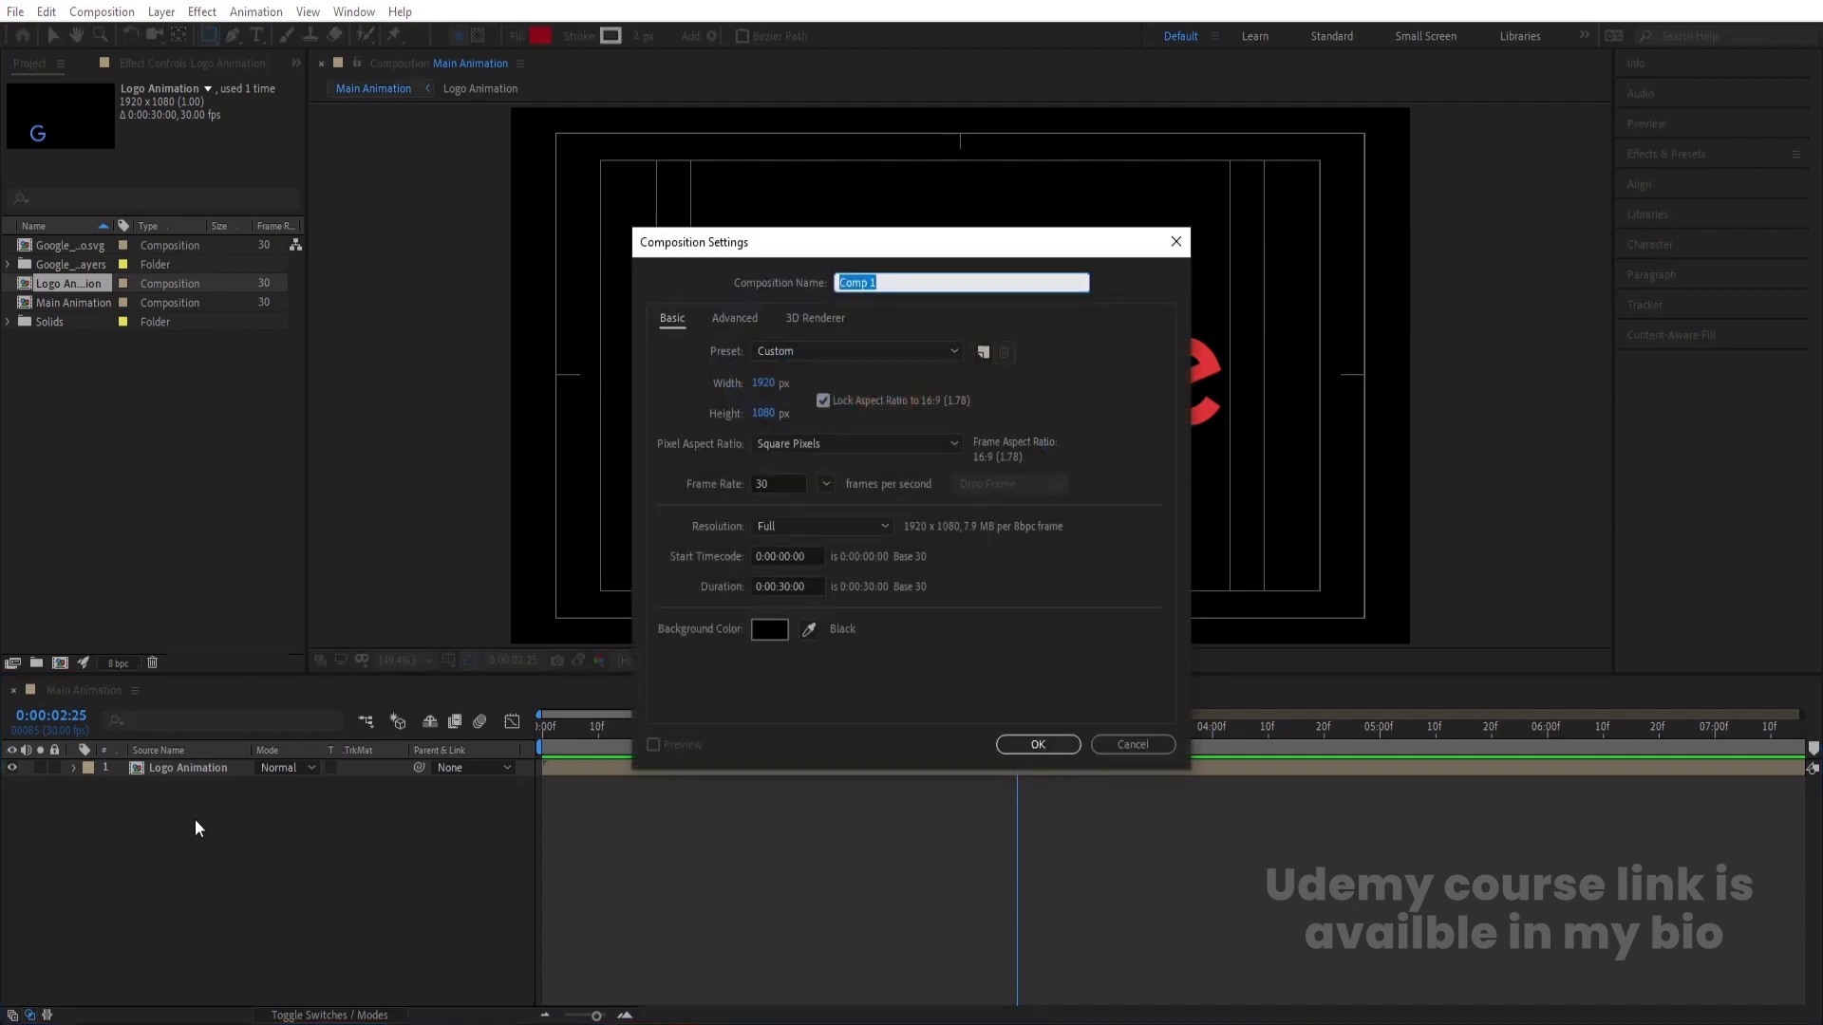
pyautogui.write('map')
pyautogui.press('Return')
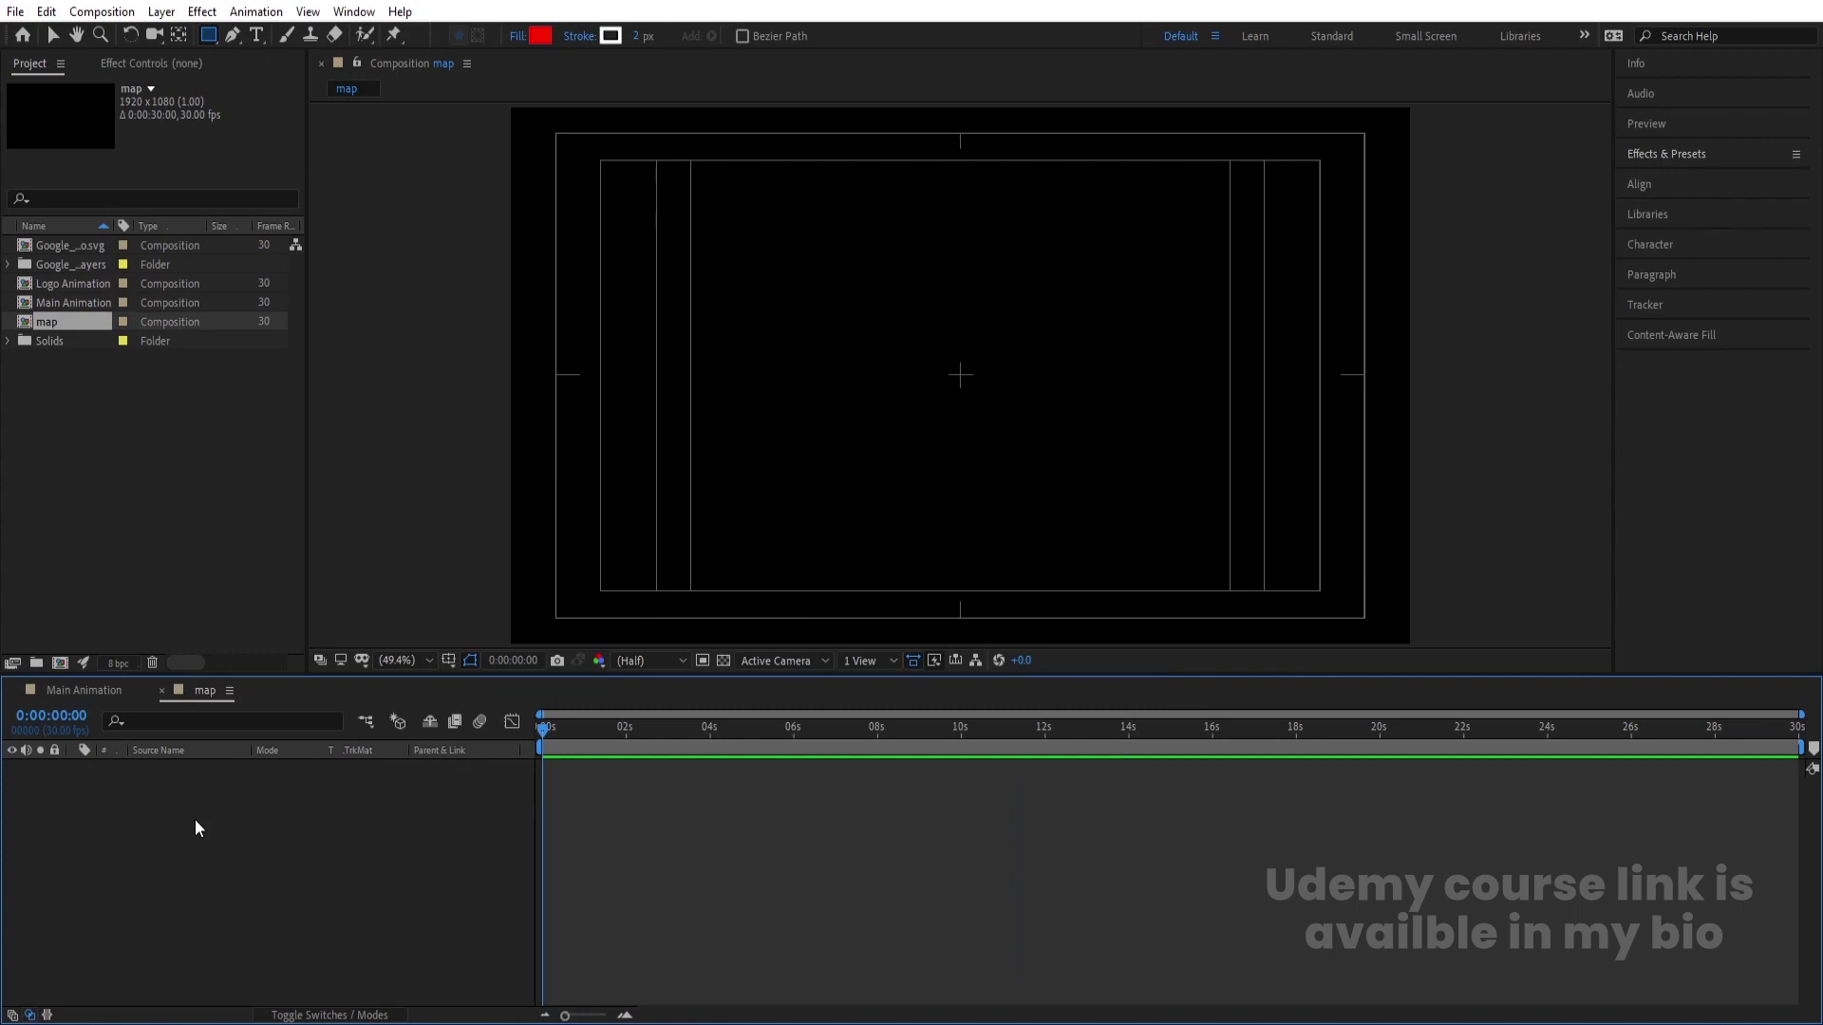
pyautogui.hotkey('ctrl', 'y')
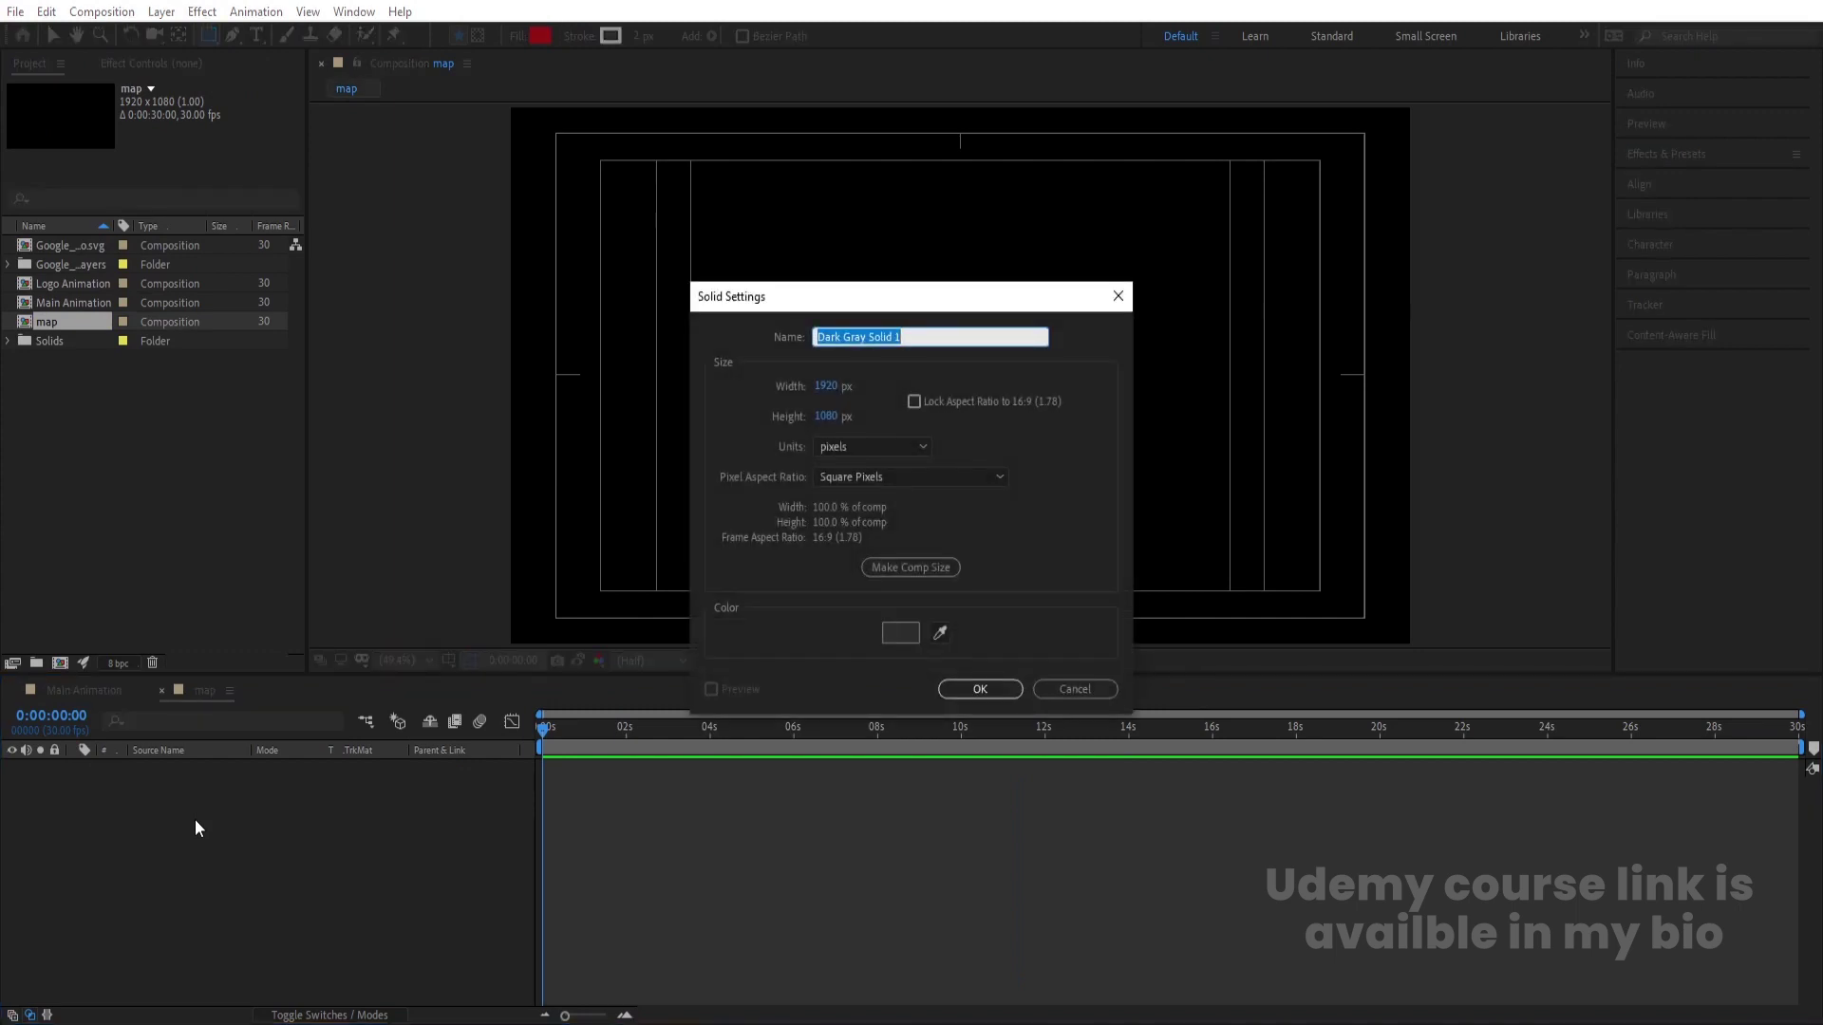
pyautogui.press('Return')
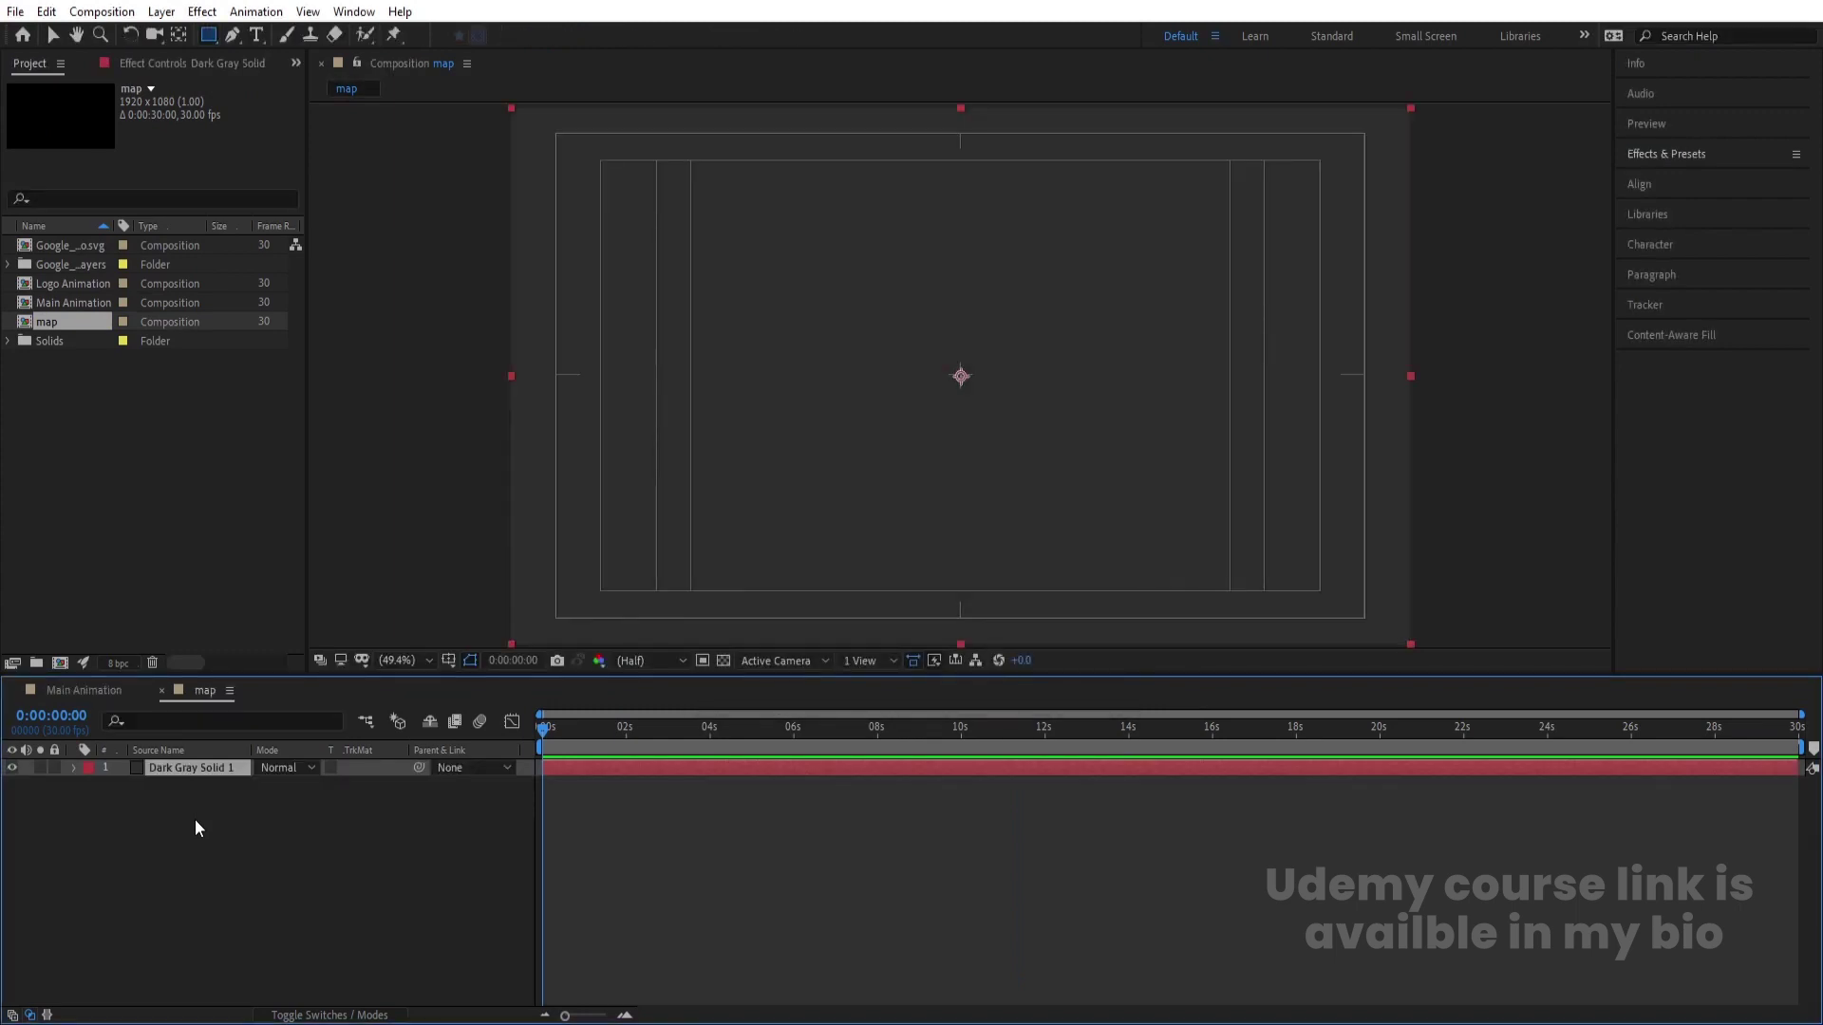
# Step: Search Effects & Presets for 'fract' and apply Fractal Noise to the solid
pyautogui.click(1706, 162)
pyautogui.click(1687, 180)
pyautogui.write('fract')
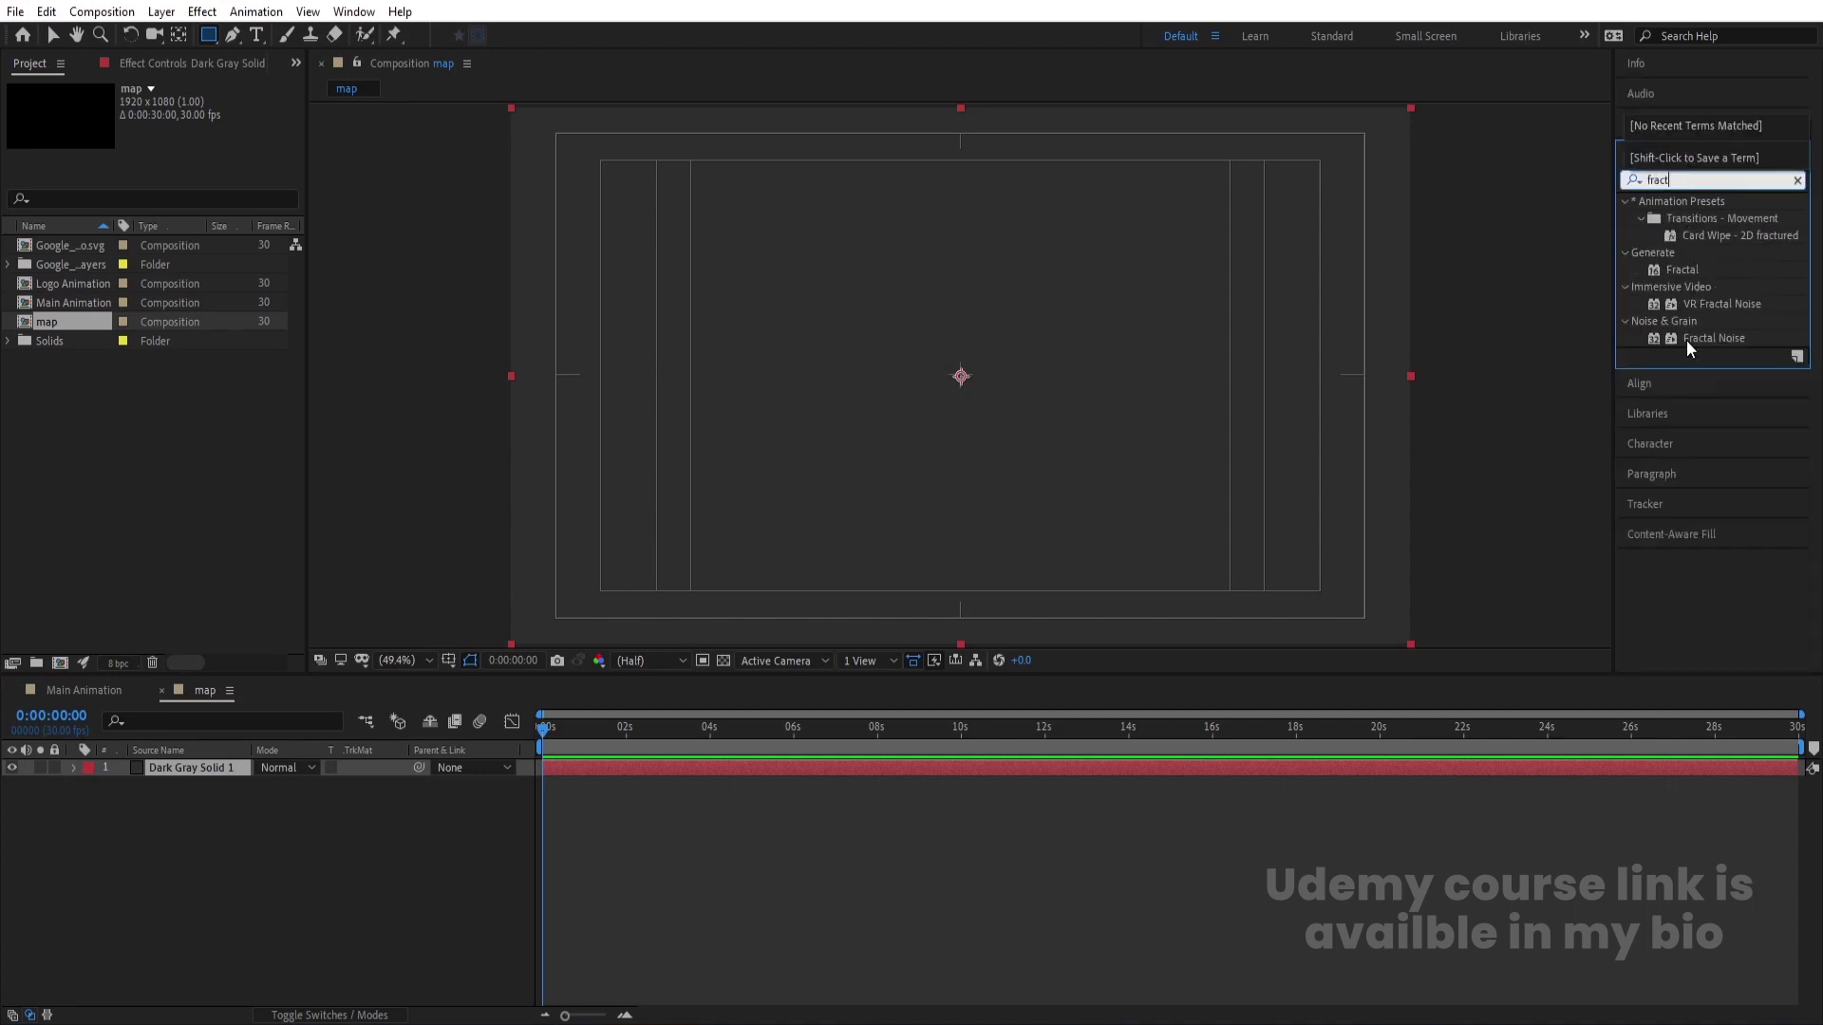
pyautogui.doubleClick(1686, 338)
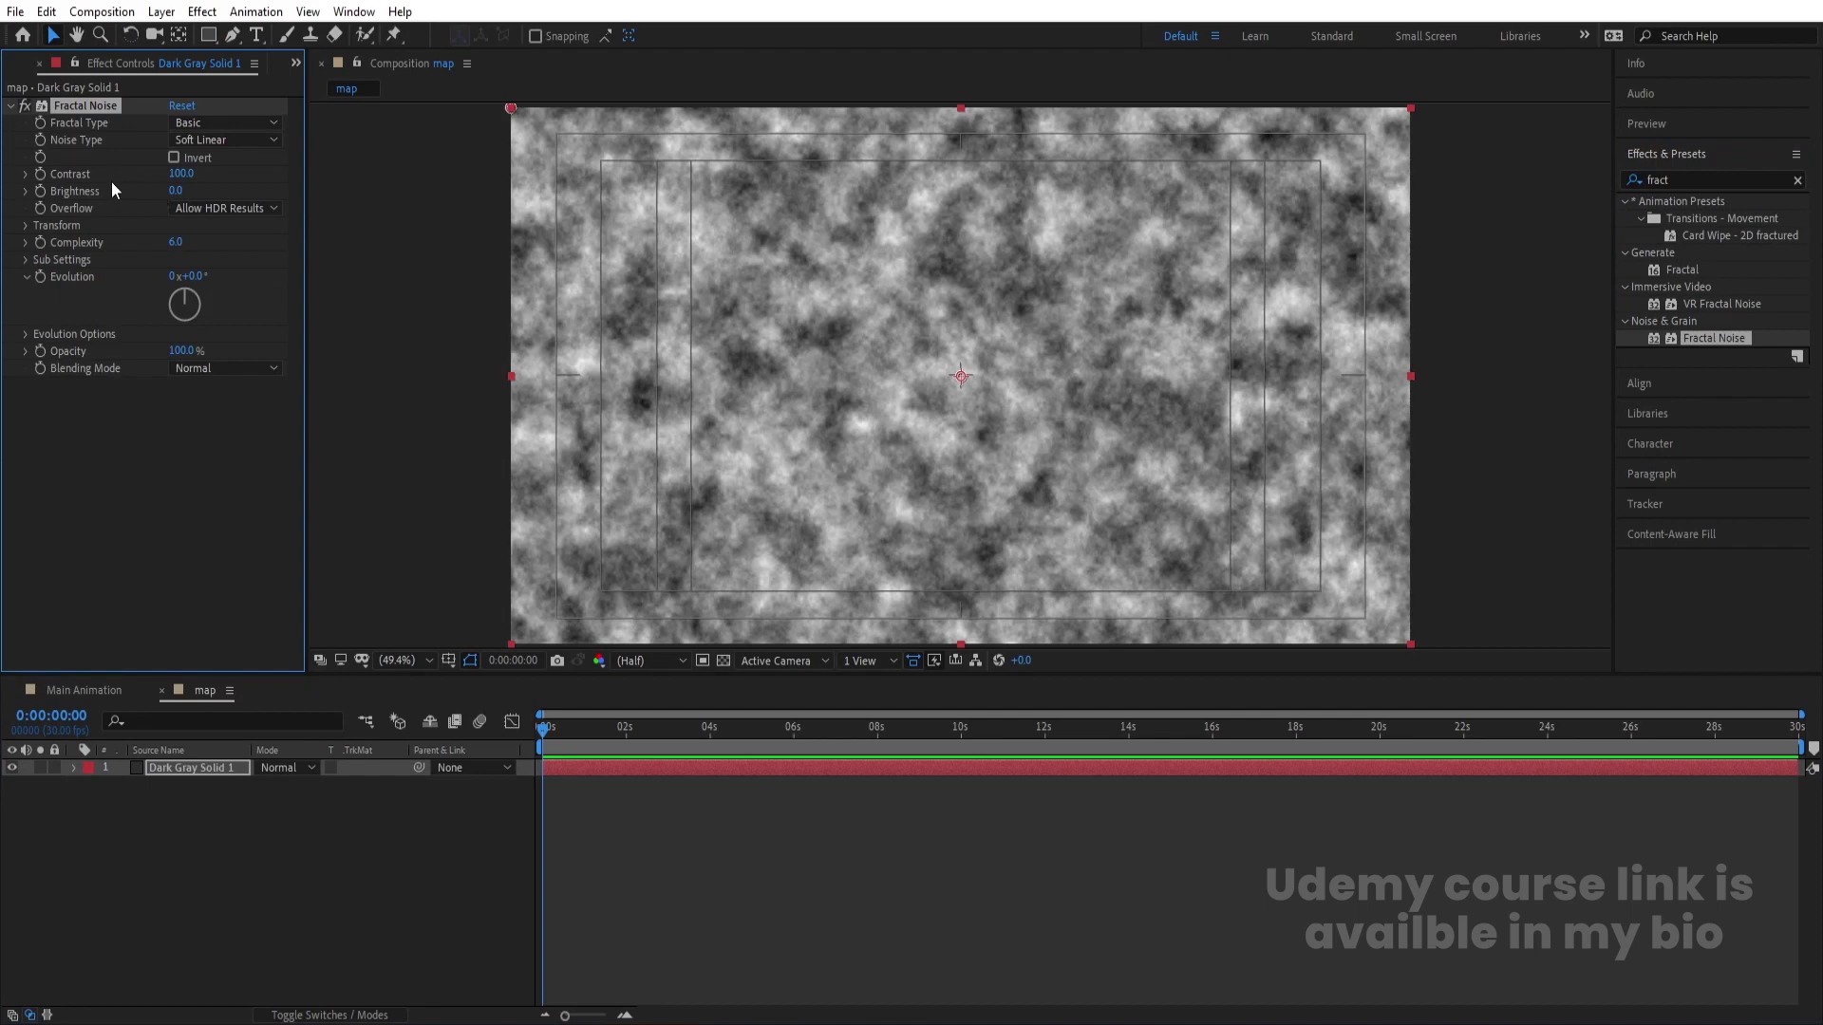
# Step: Set the Fractal Noise type to Block, complexity 1, and contrast 80
pyautogui.click(202, 139)
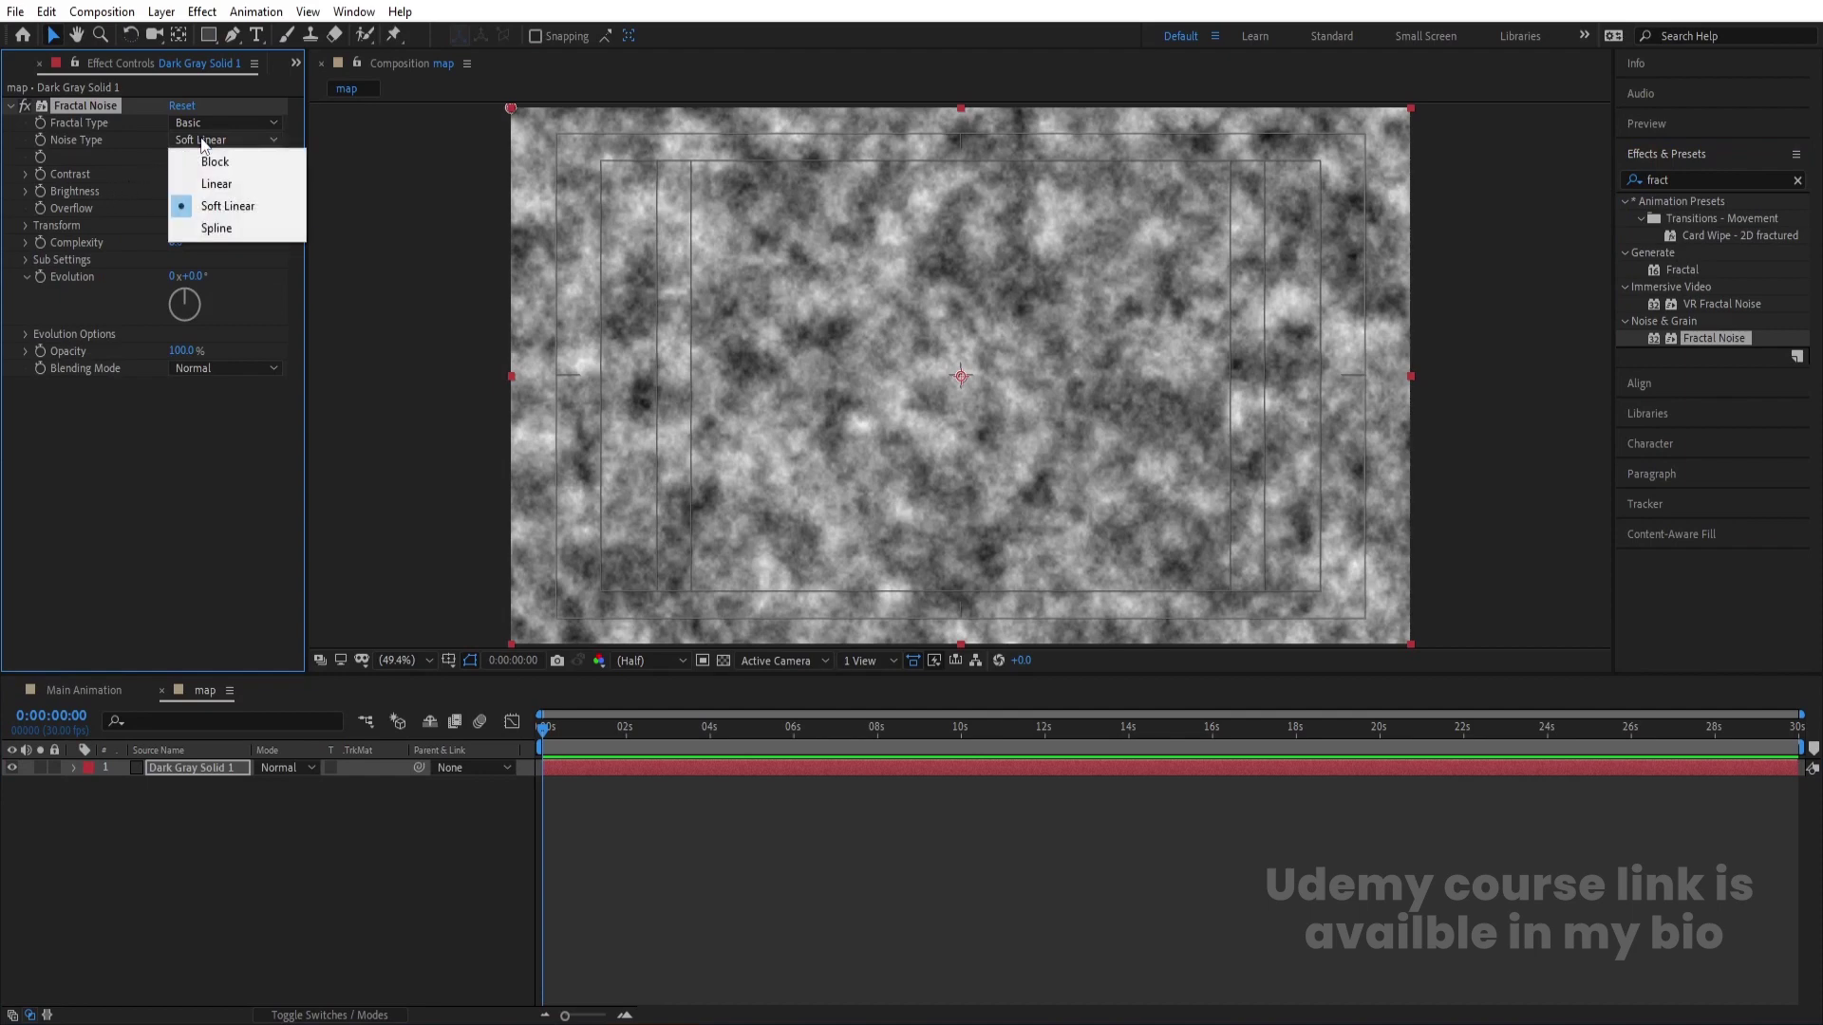
pyautogui.click(227, 158)
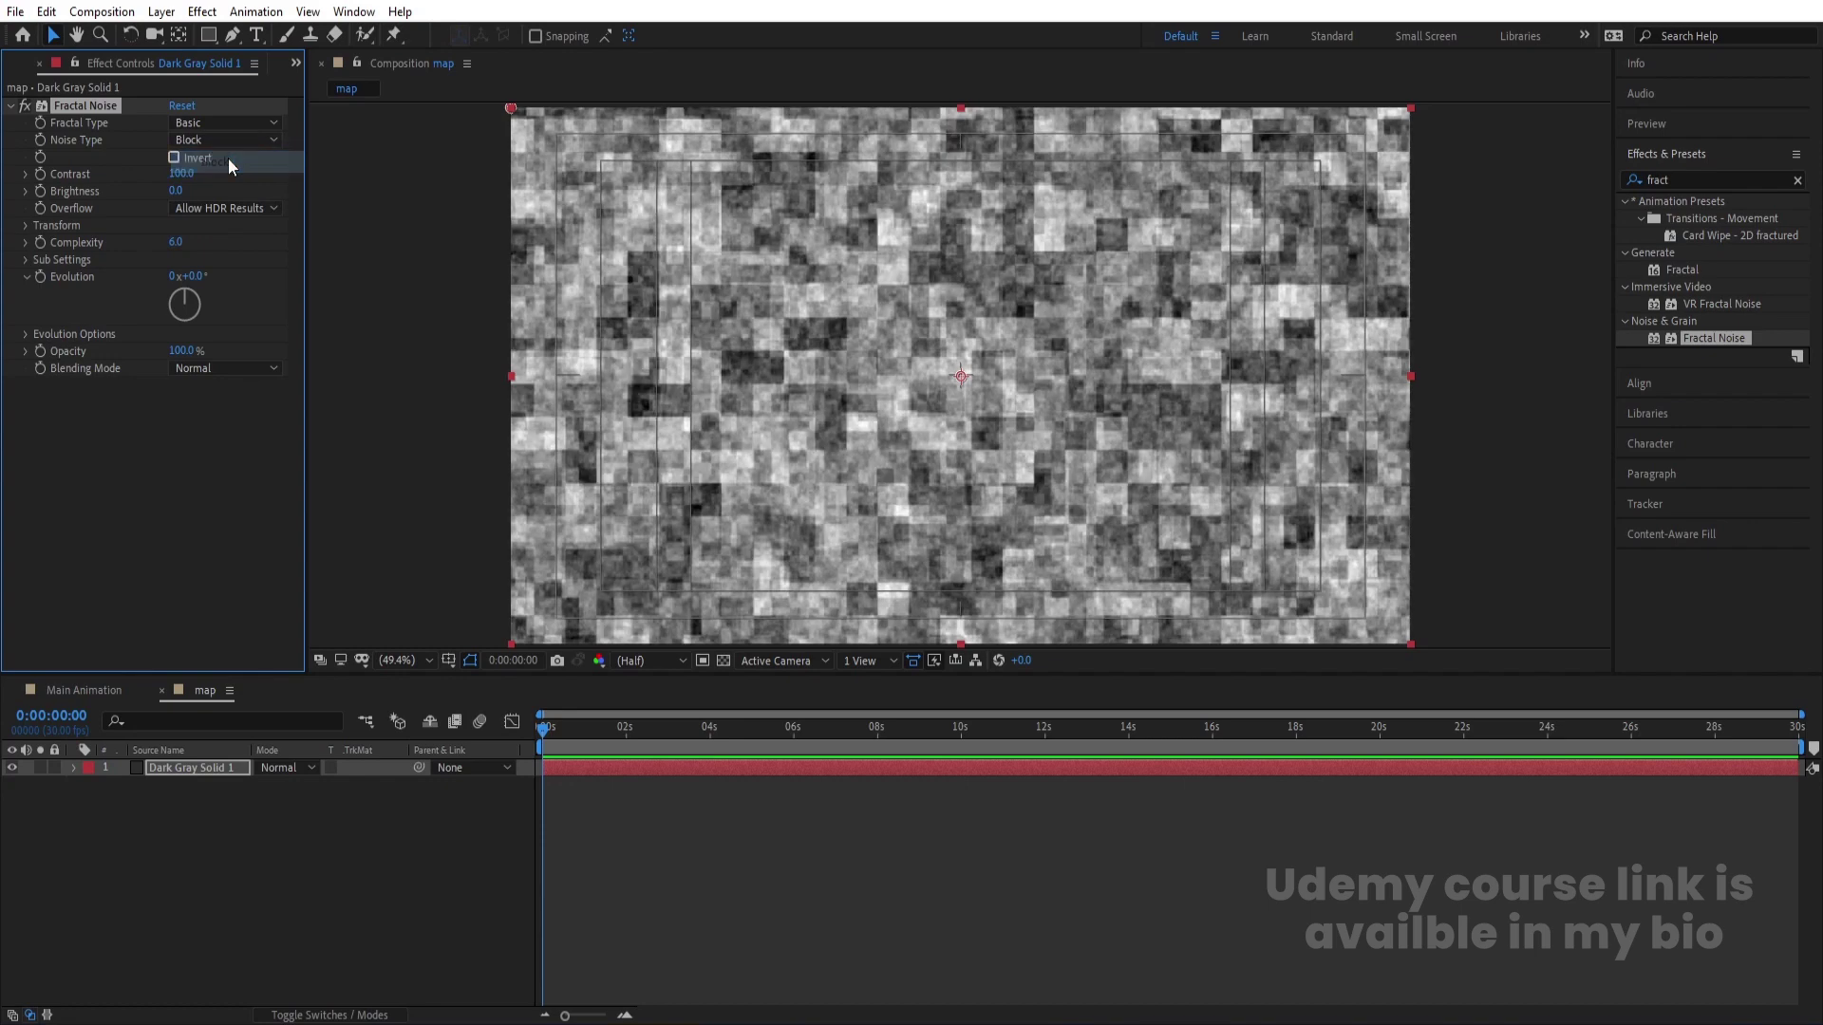
pyautogui.click(174, 245)
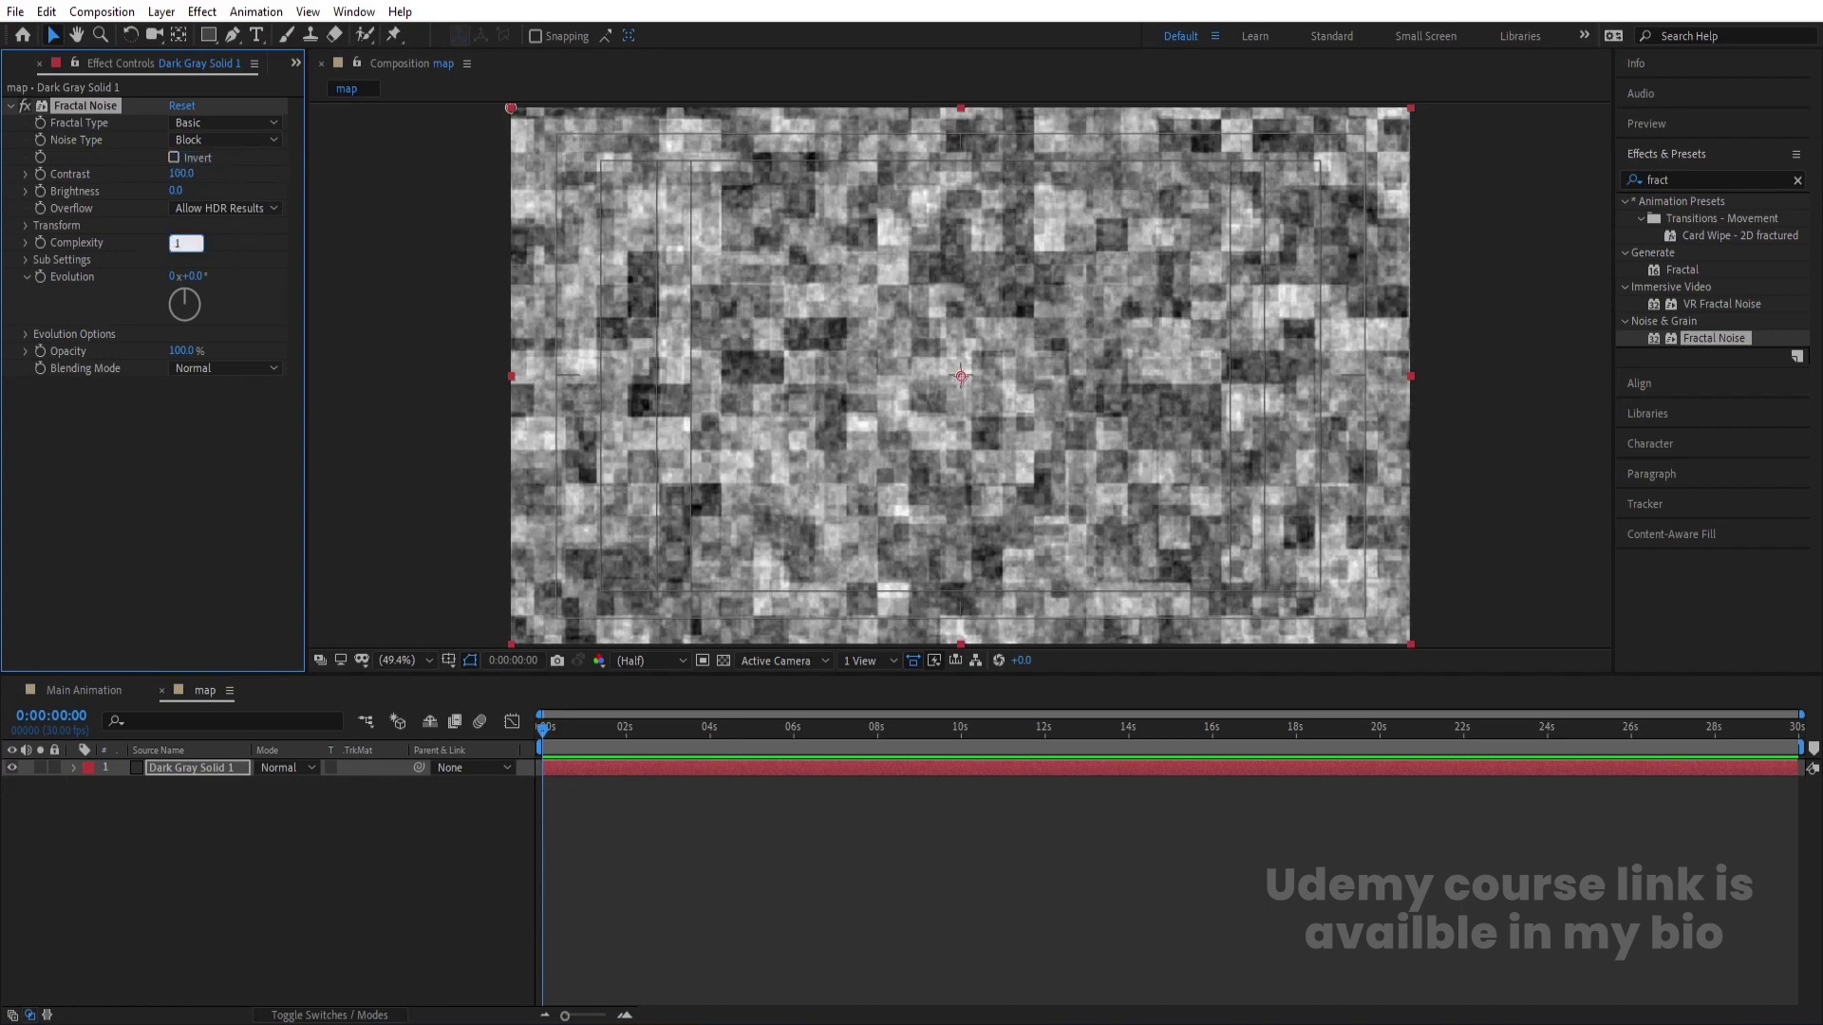
pyautogui.press('Return')
pyautogui.click(180, 173)
pyautogui.write('8')
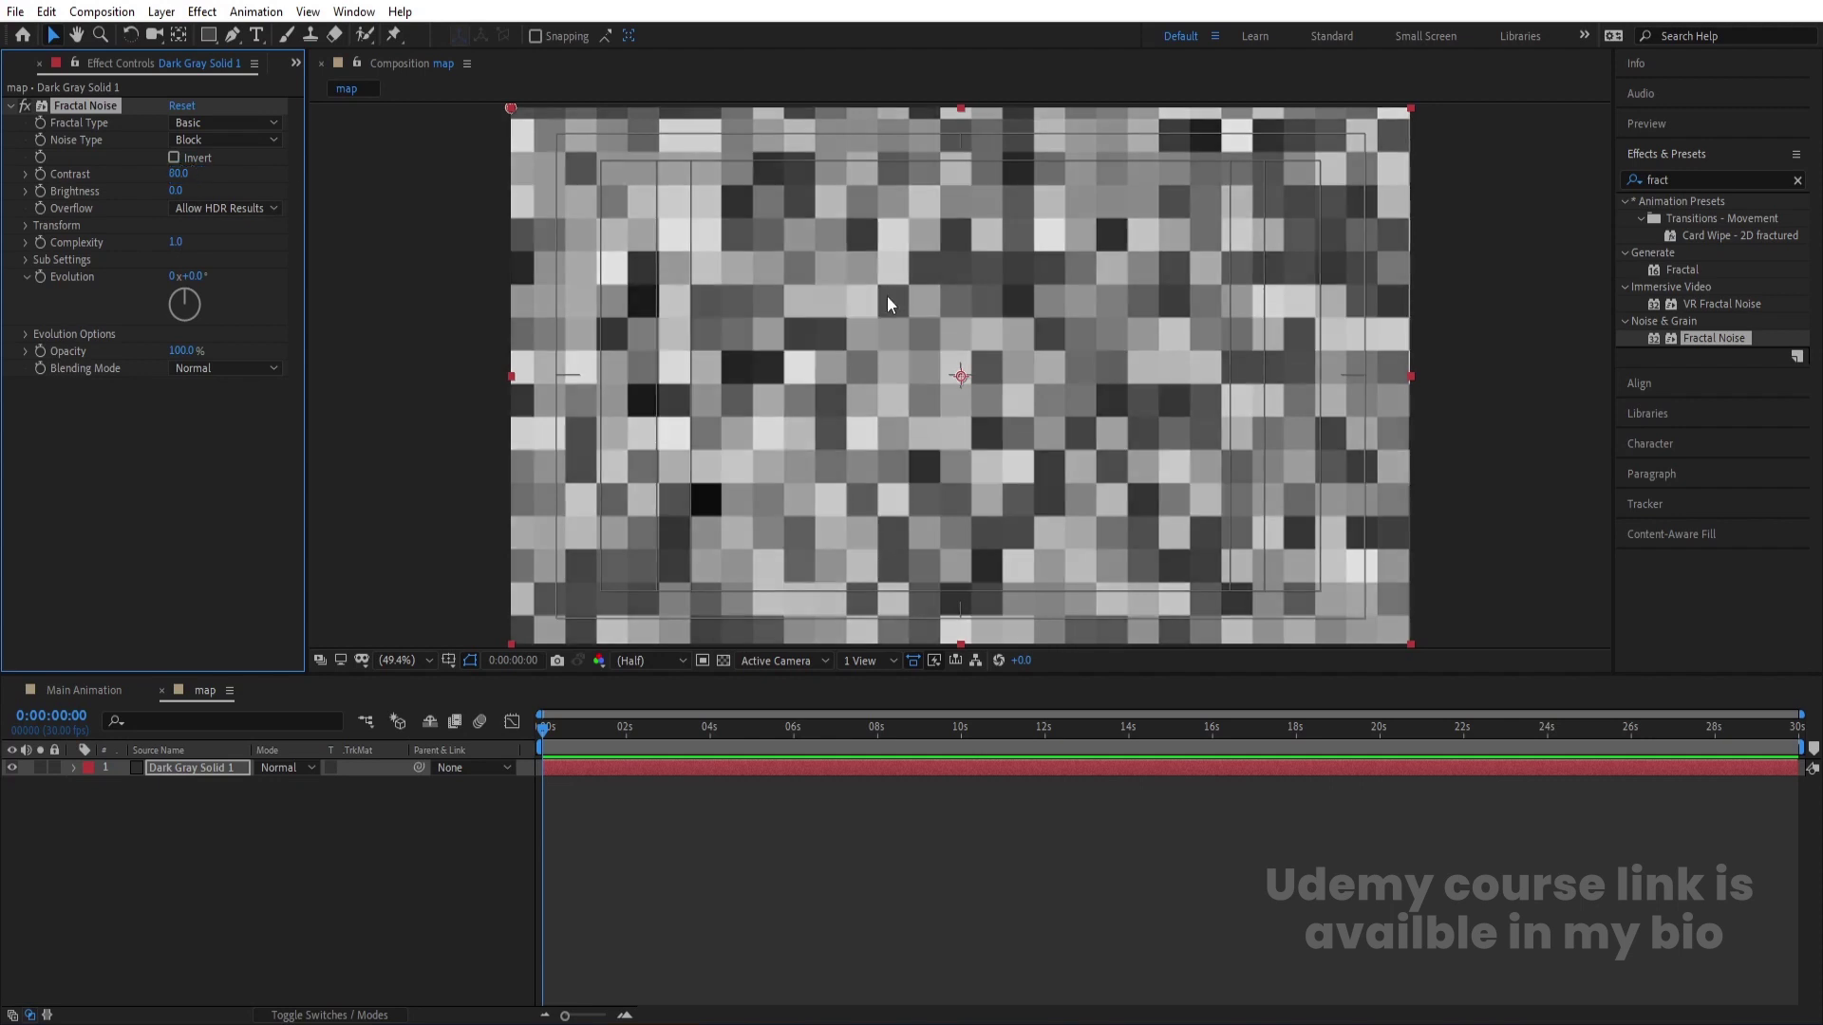
# Step: Uncheck Uniform Scaling, set width 20, height 174.7, complexity 2, and return to Main Animation
pyautogui.click(26, 226)
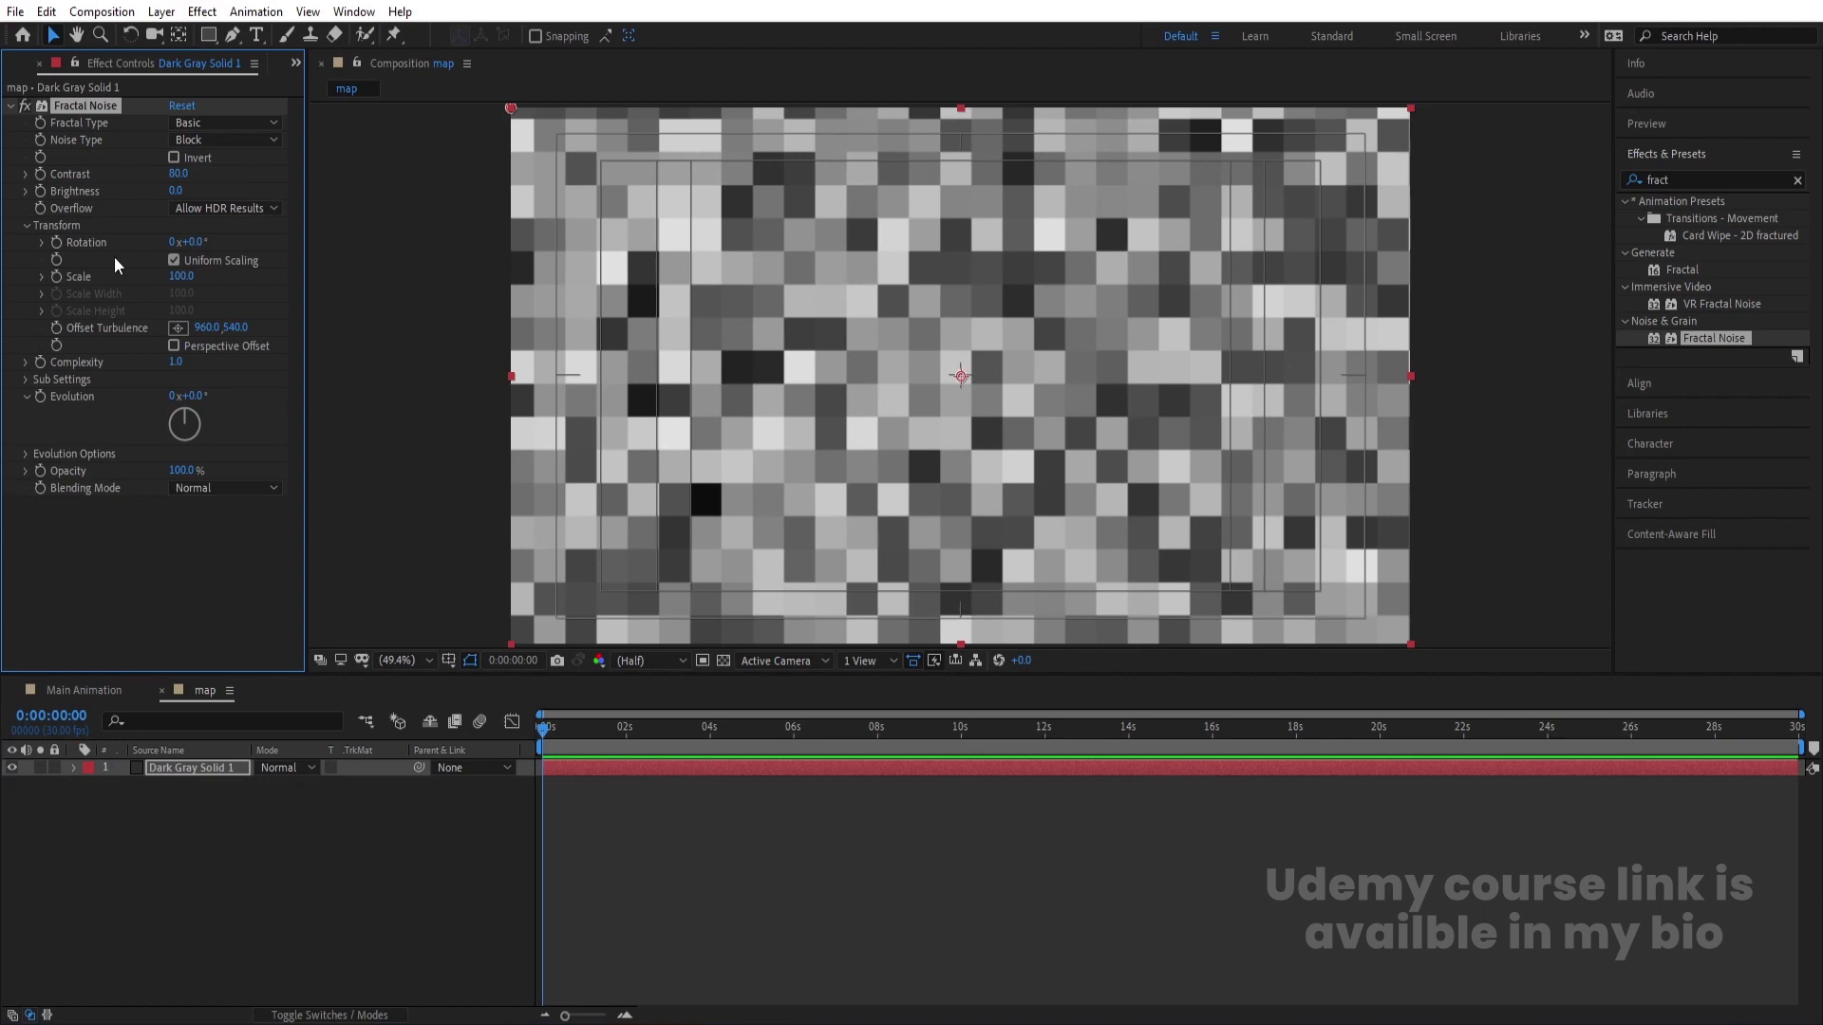
pyautogui.click(169, 259)
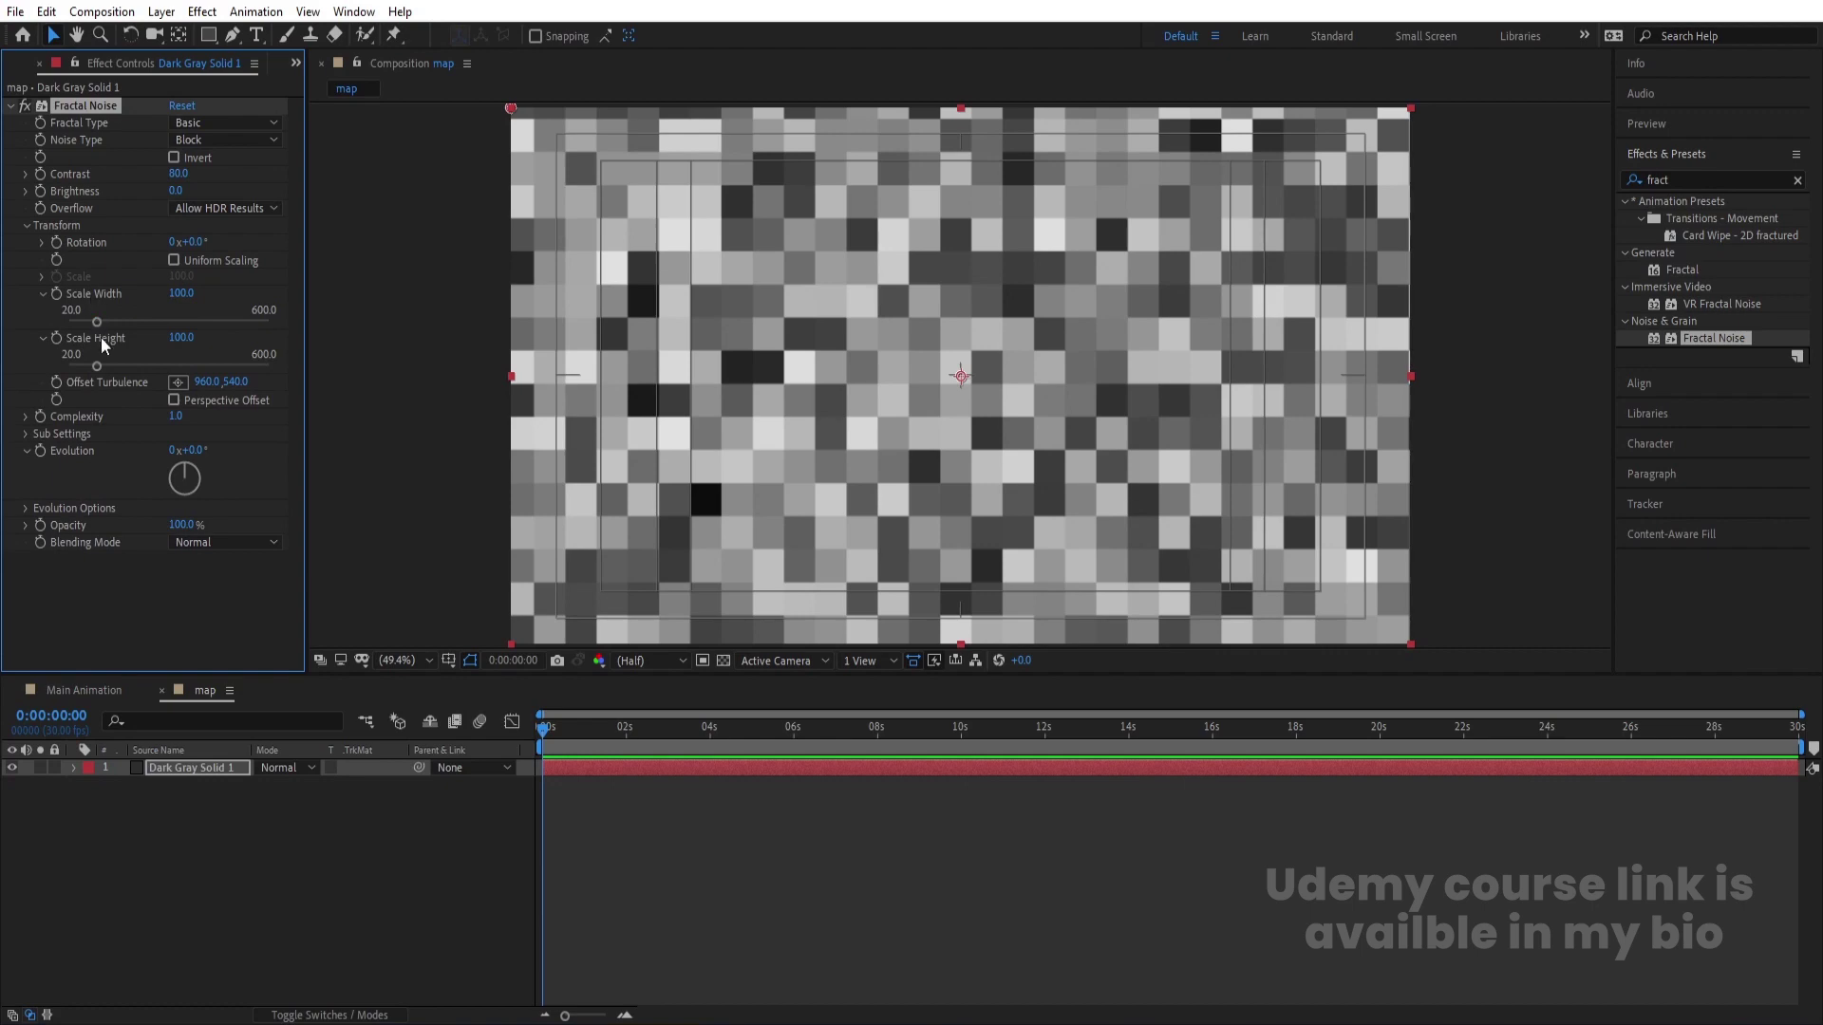
pyautogui.moveTo(98, 372); pyautogui.dragTo(265, 363)
pyautogui.moveTo(96, 322); pyautogui.dragTo(61, 321)
pyautogui.moveTo(184, 363); pyautogui.dragTo(217, 417)
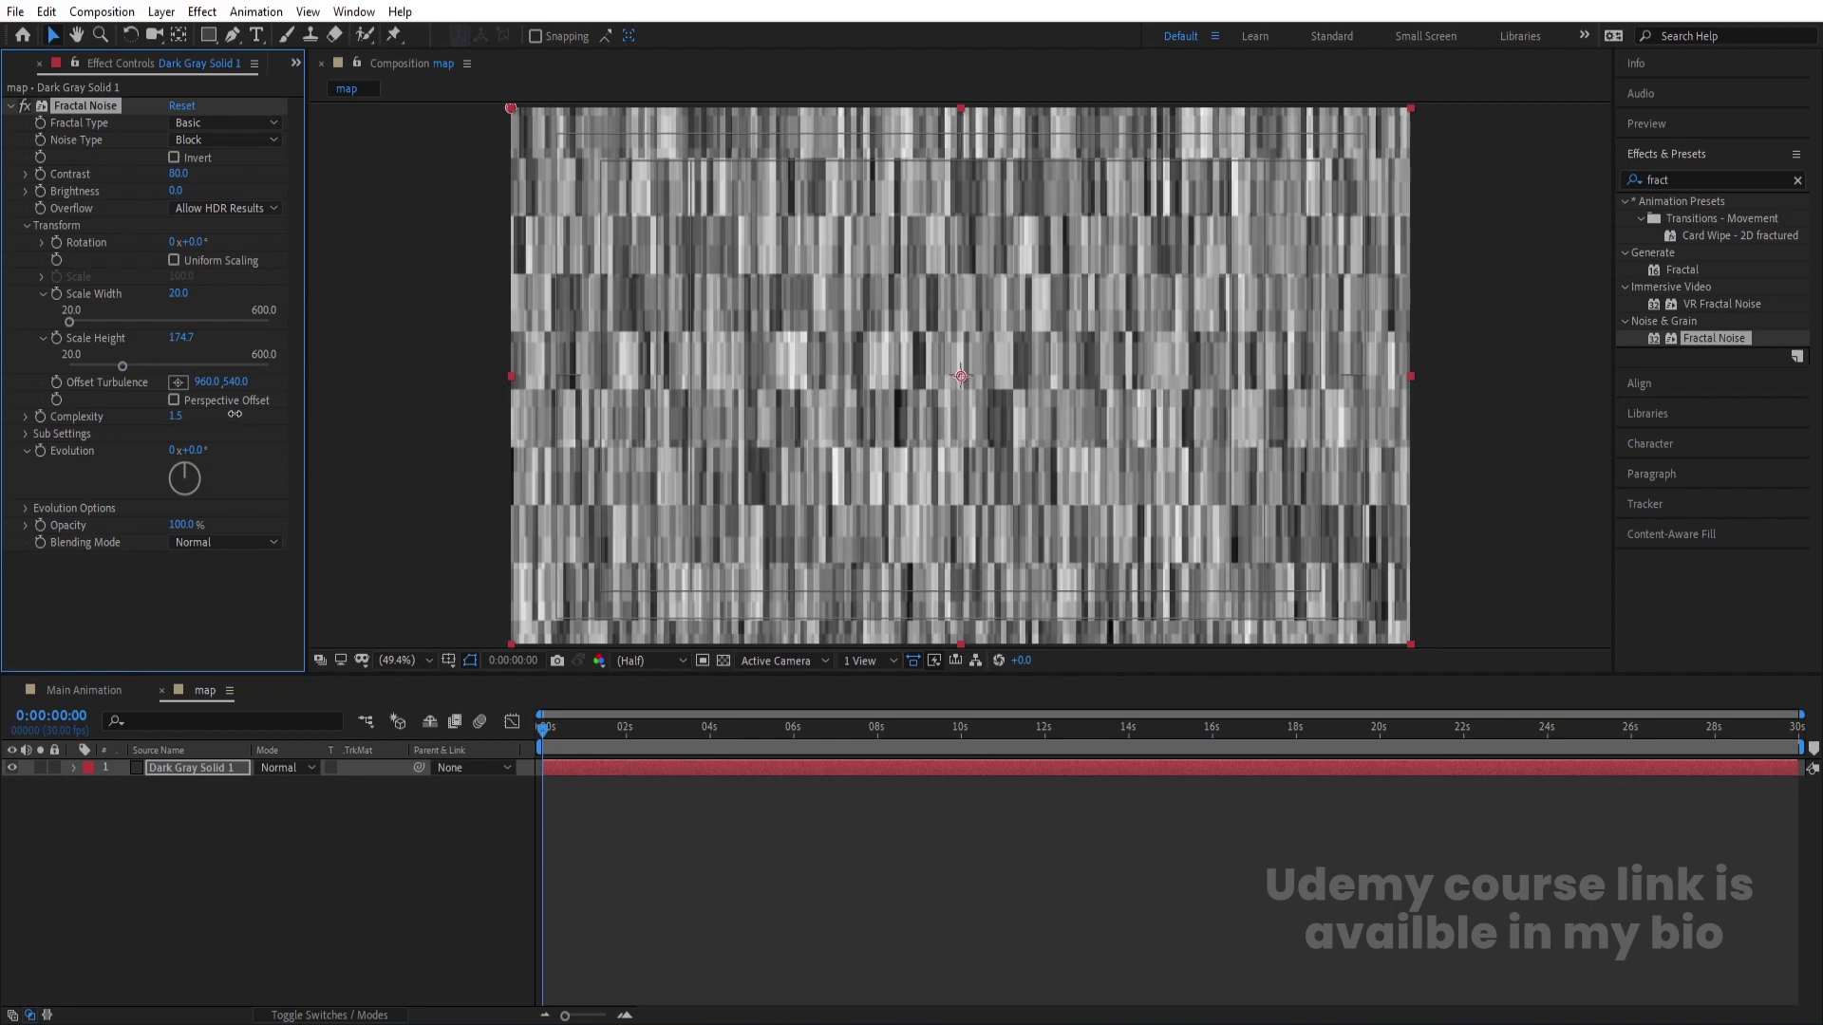
pyautogui.click(174, 416)
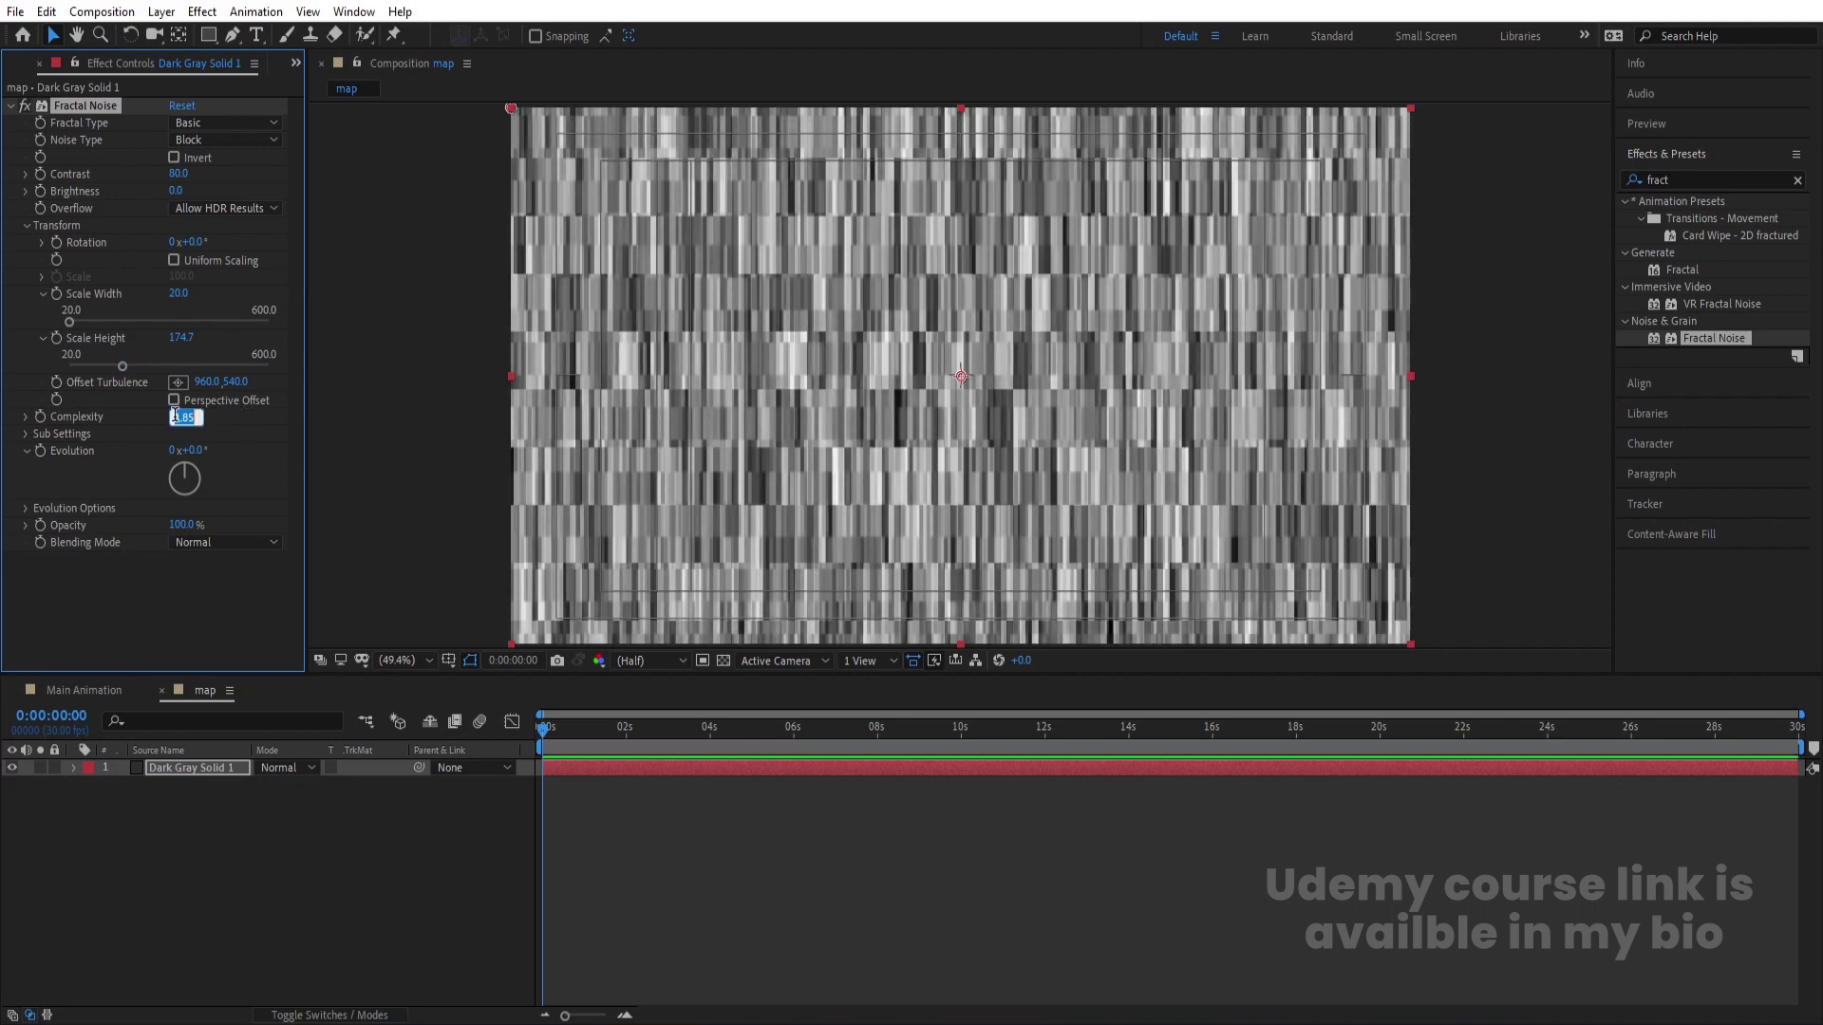
pyautogui.press('Return')
pyautogui.click(87, 689)
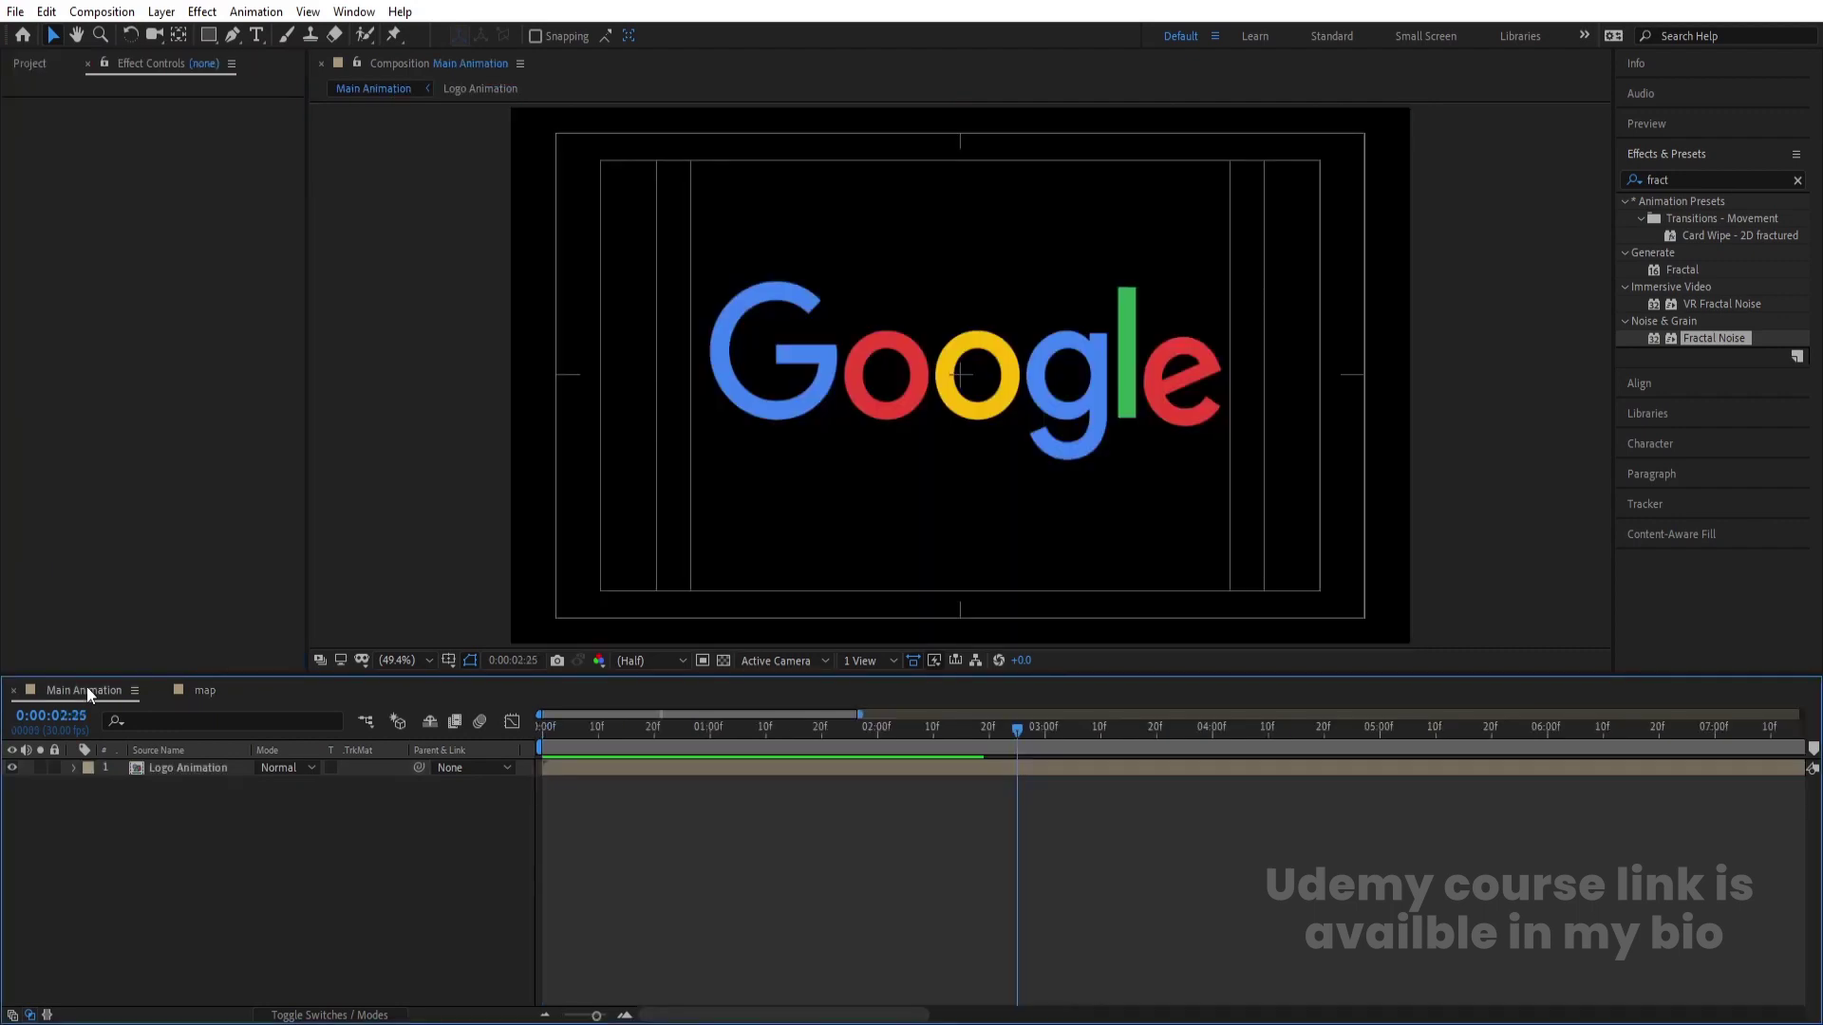
# Step: Add the map comp to Main Animation as a hidden layer and select Logo Animation
pyautogui.hotkey('ctrl', '0')
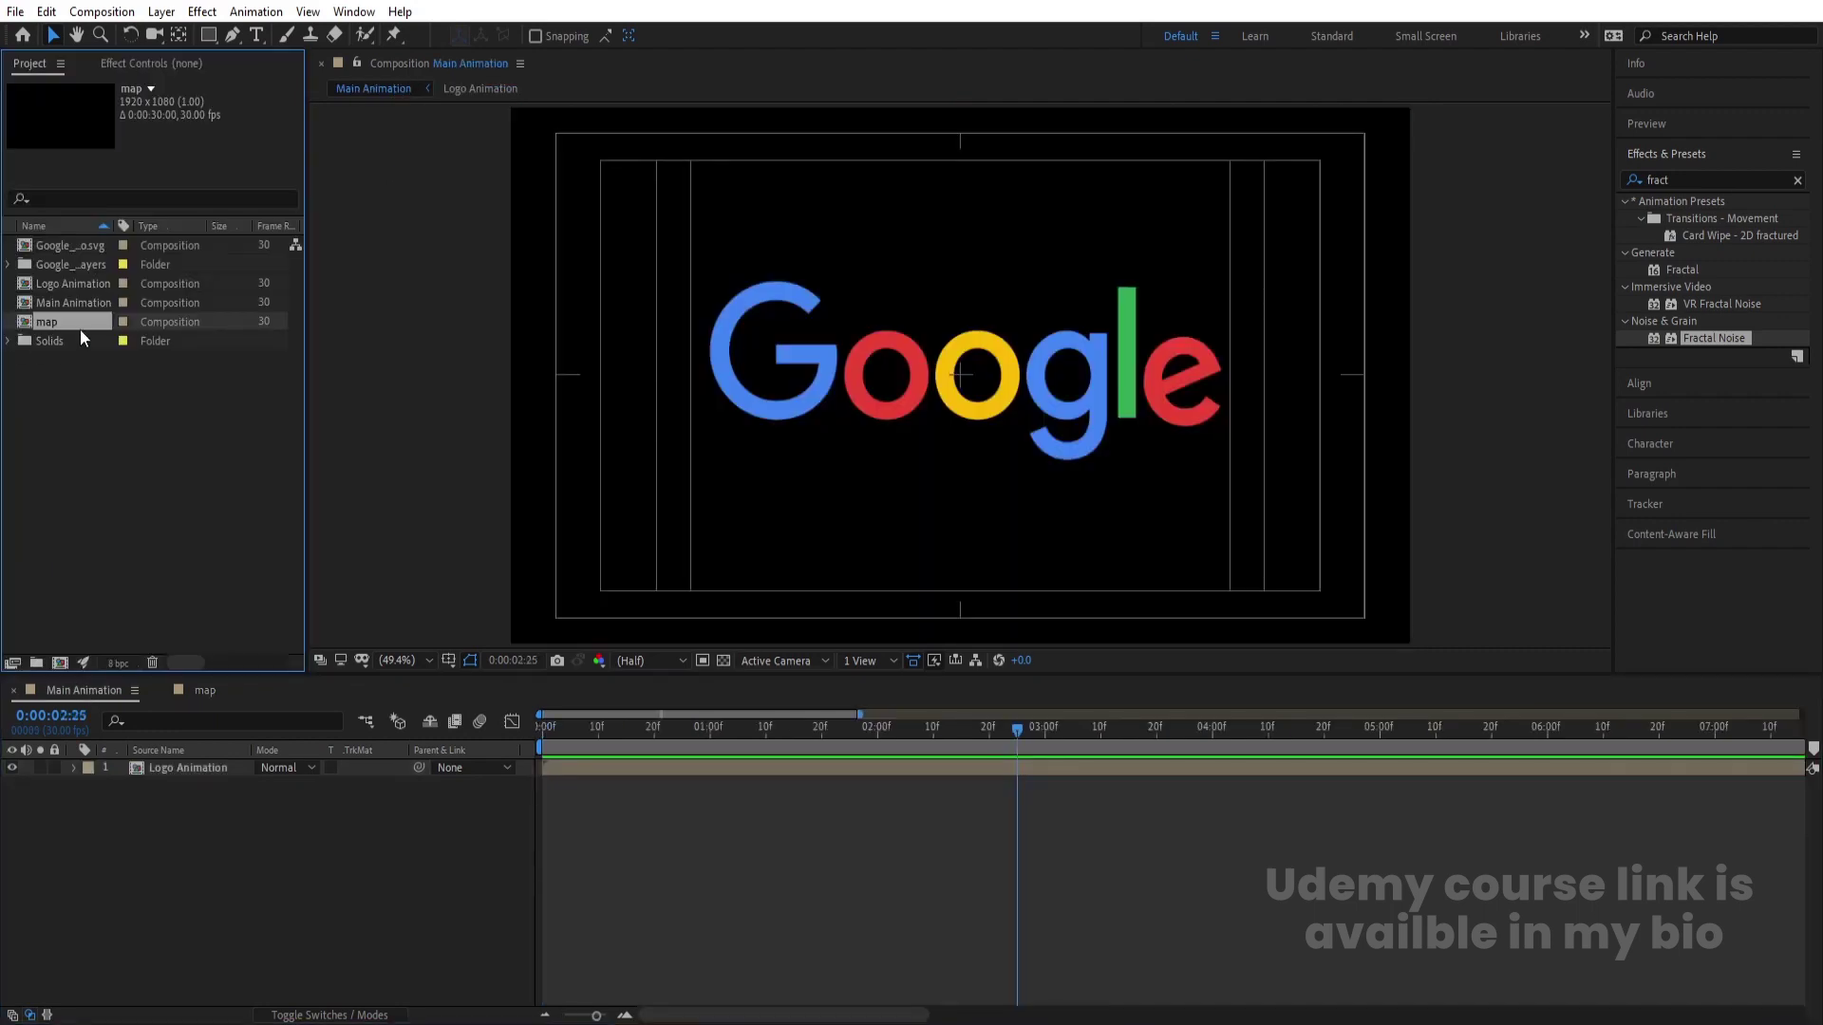
pyautogui.moveTo(73, 325); pyautogui.dragTo(207, 829)
pyautogui.press('Num_Lock')
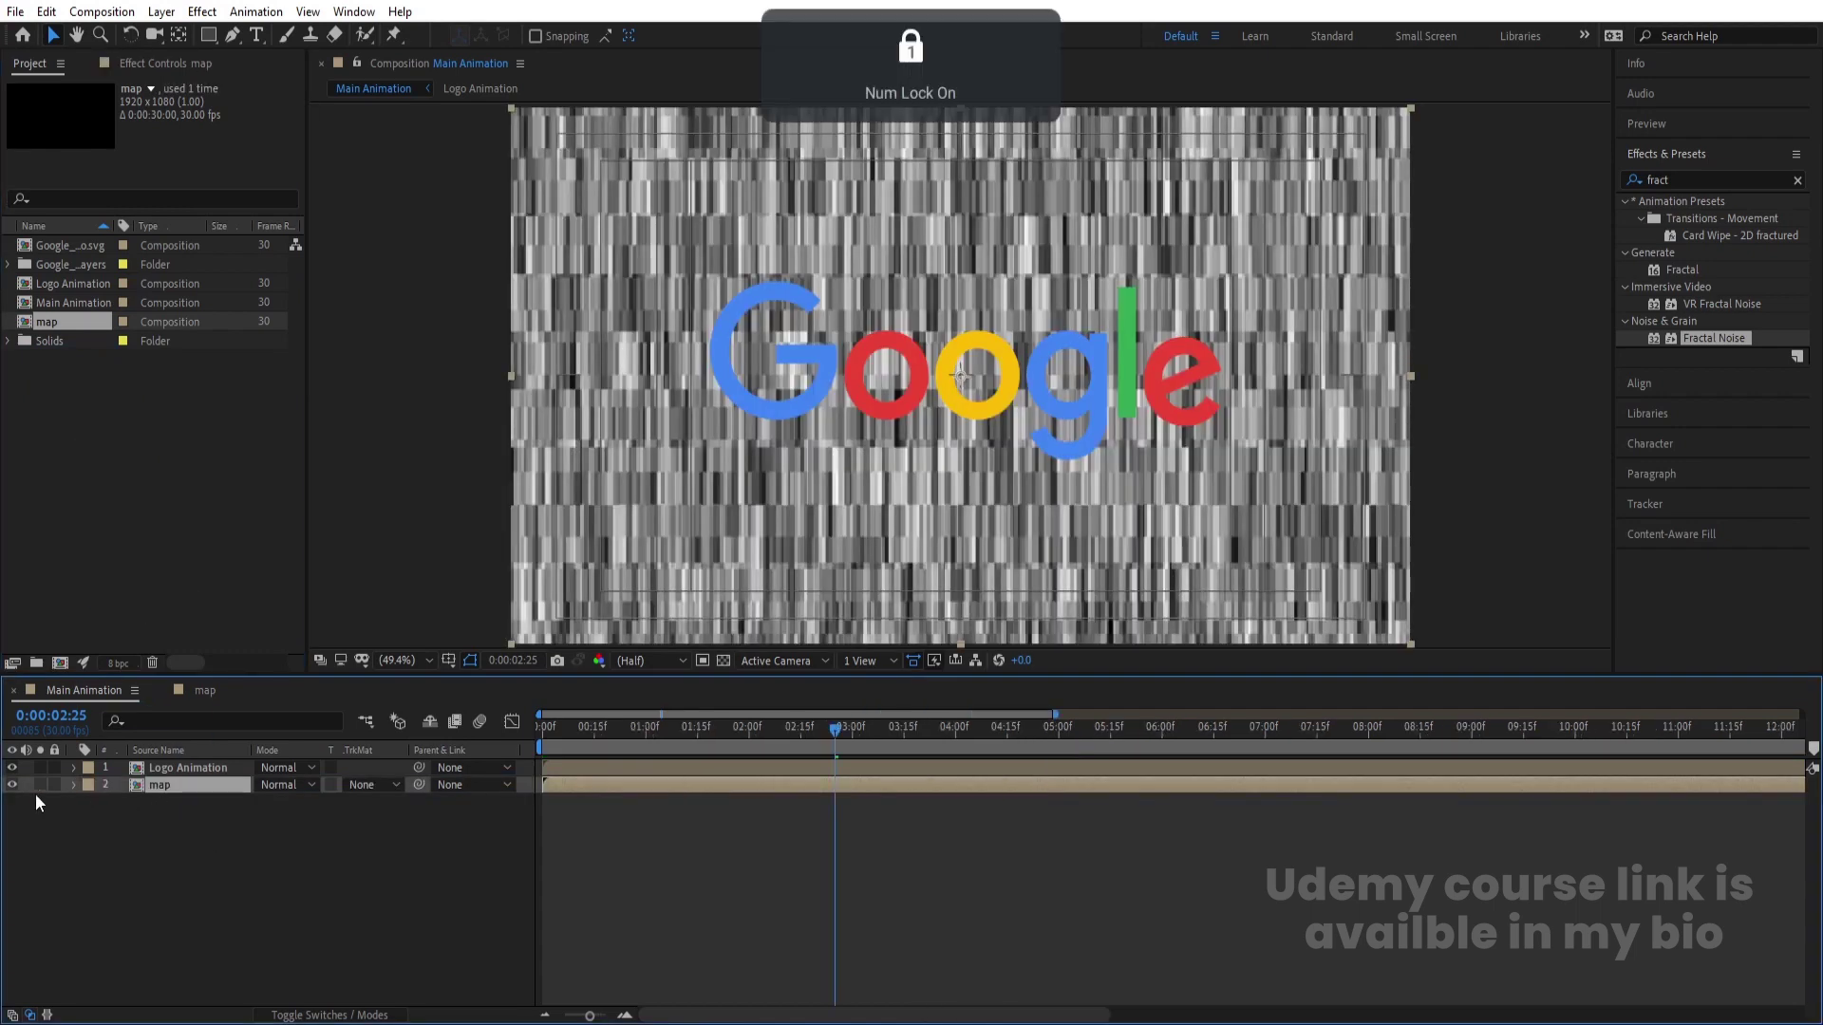
pyautogui.click(11, 784)
pyautogui.click(164, 769)
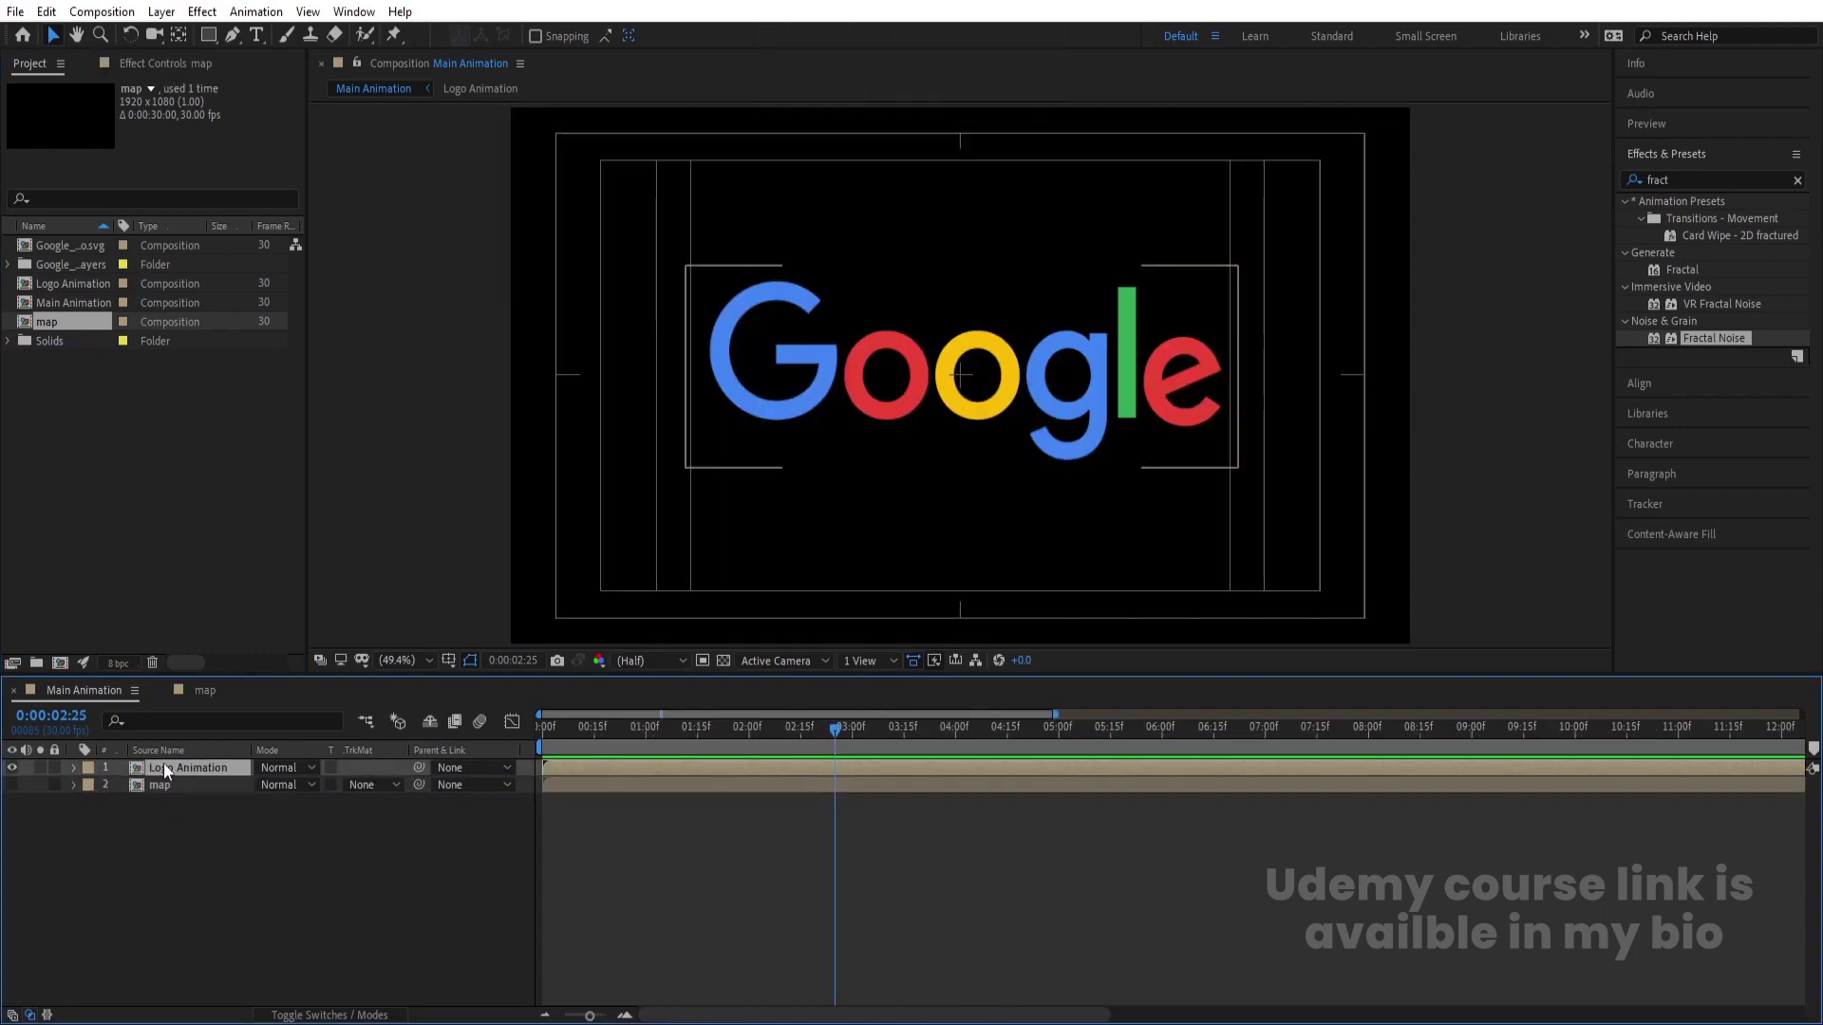
# Step: Apply Time Displacement to Logo Animation with the map layer as source
pyautogui.click(1681, 183)
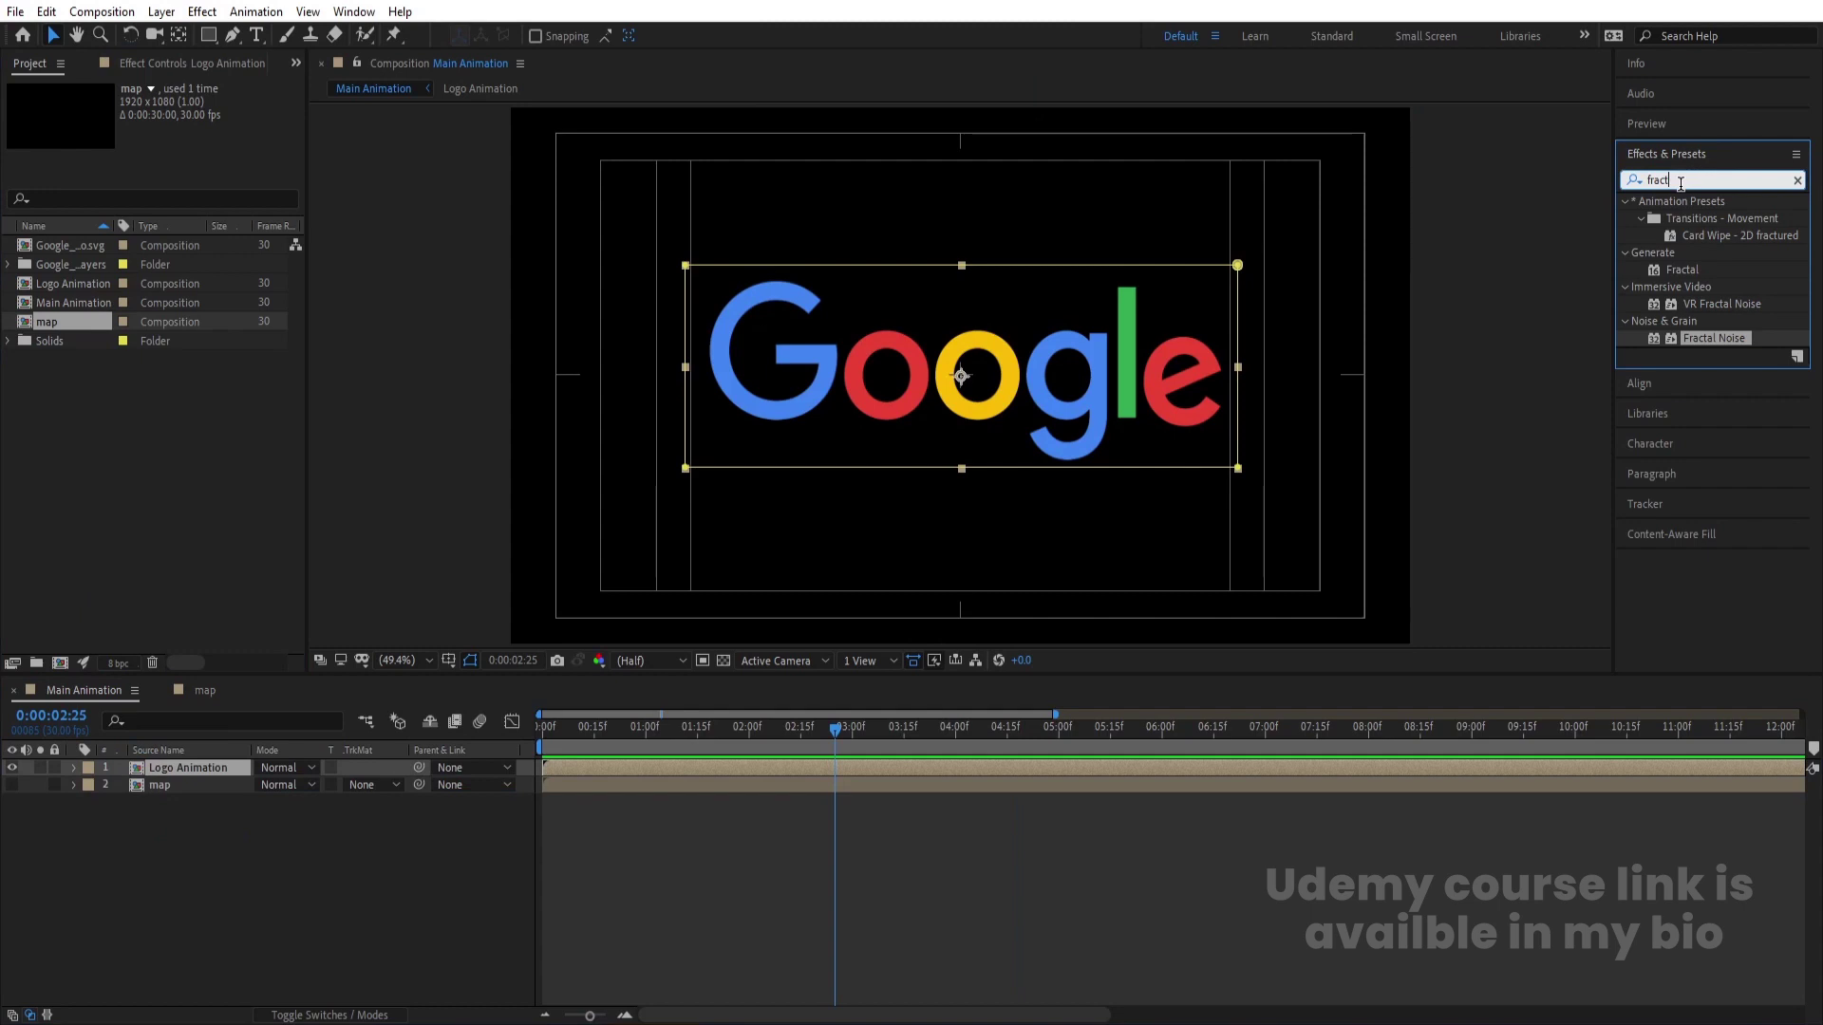
pyautogui.write('timt')
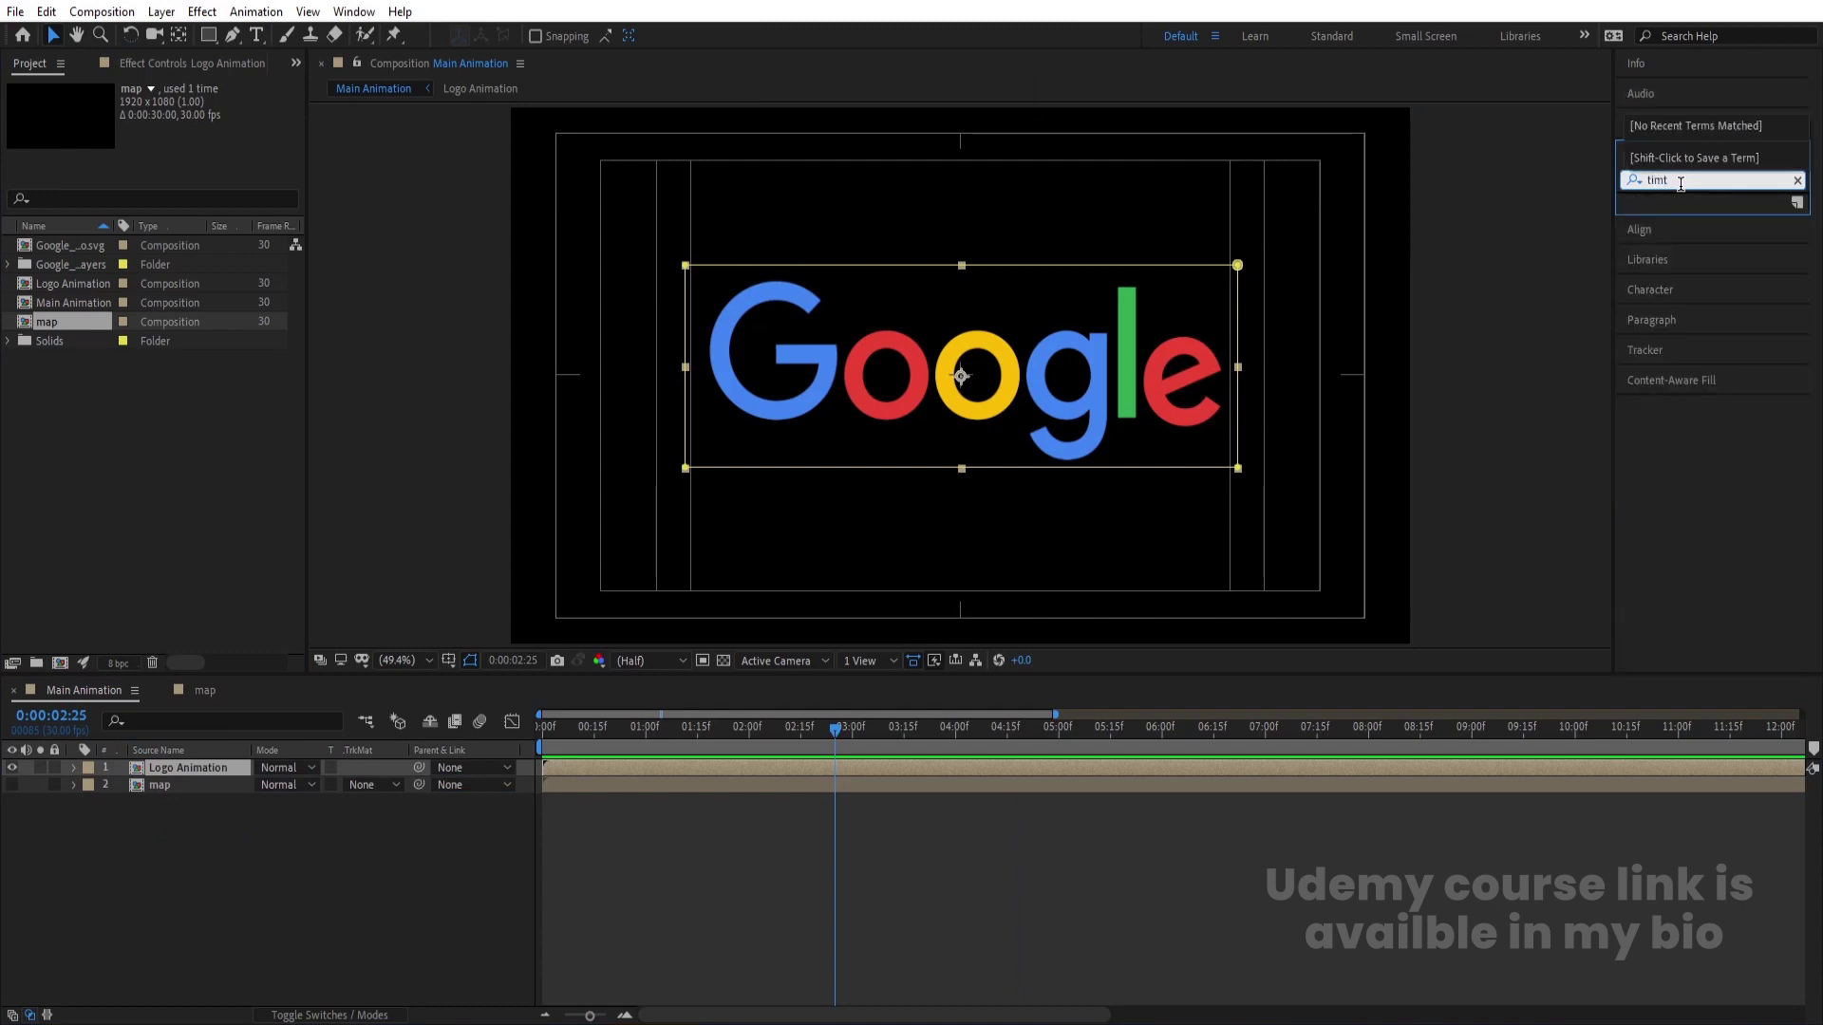
pyautogui.press('BackSpace')
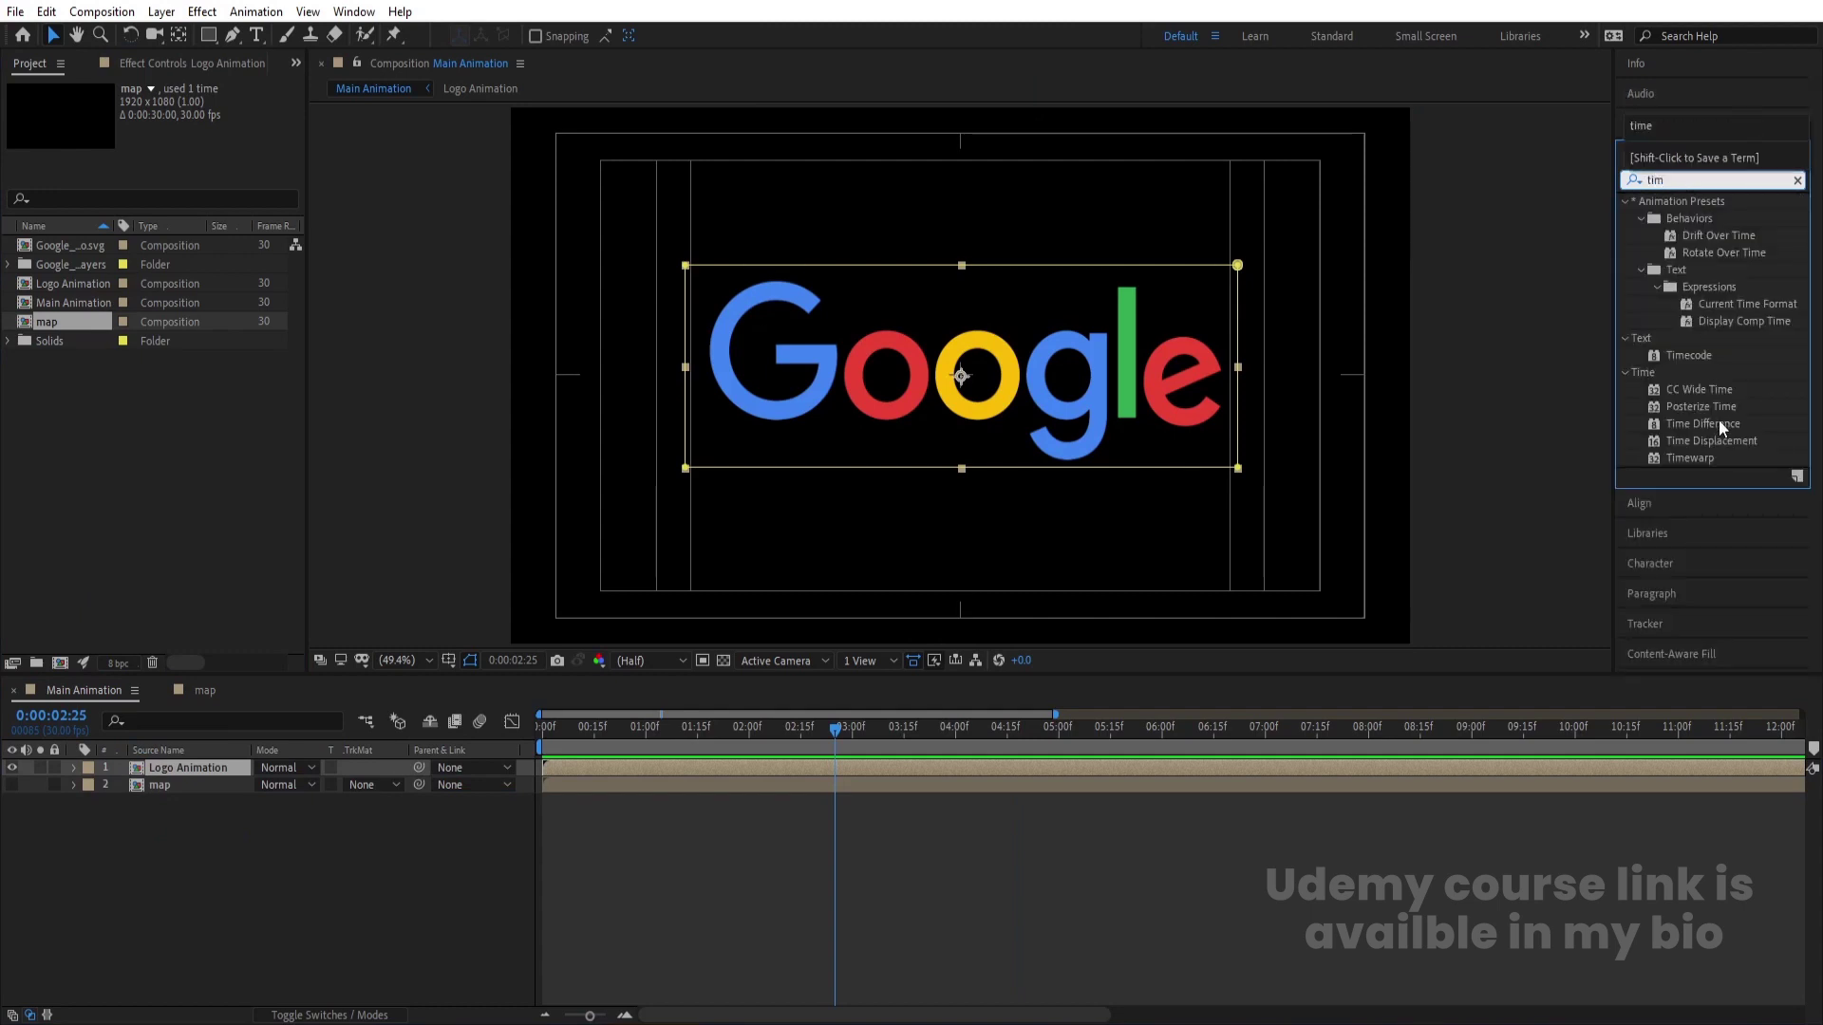
pyautogui.doubleClick(1715, 441)
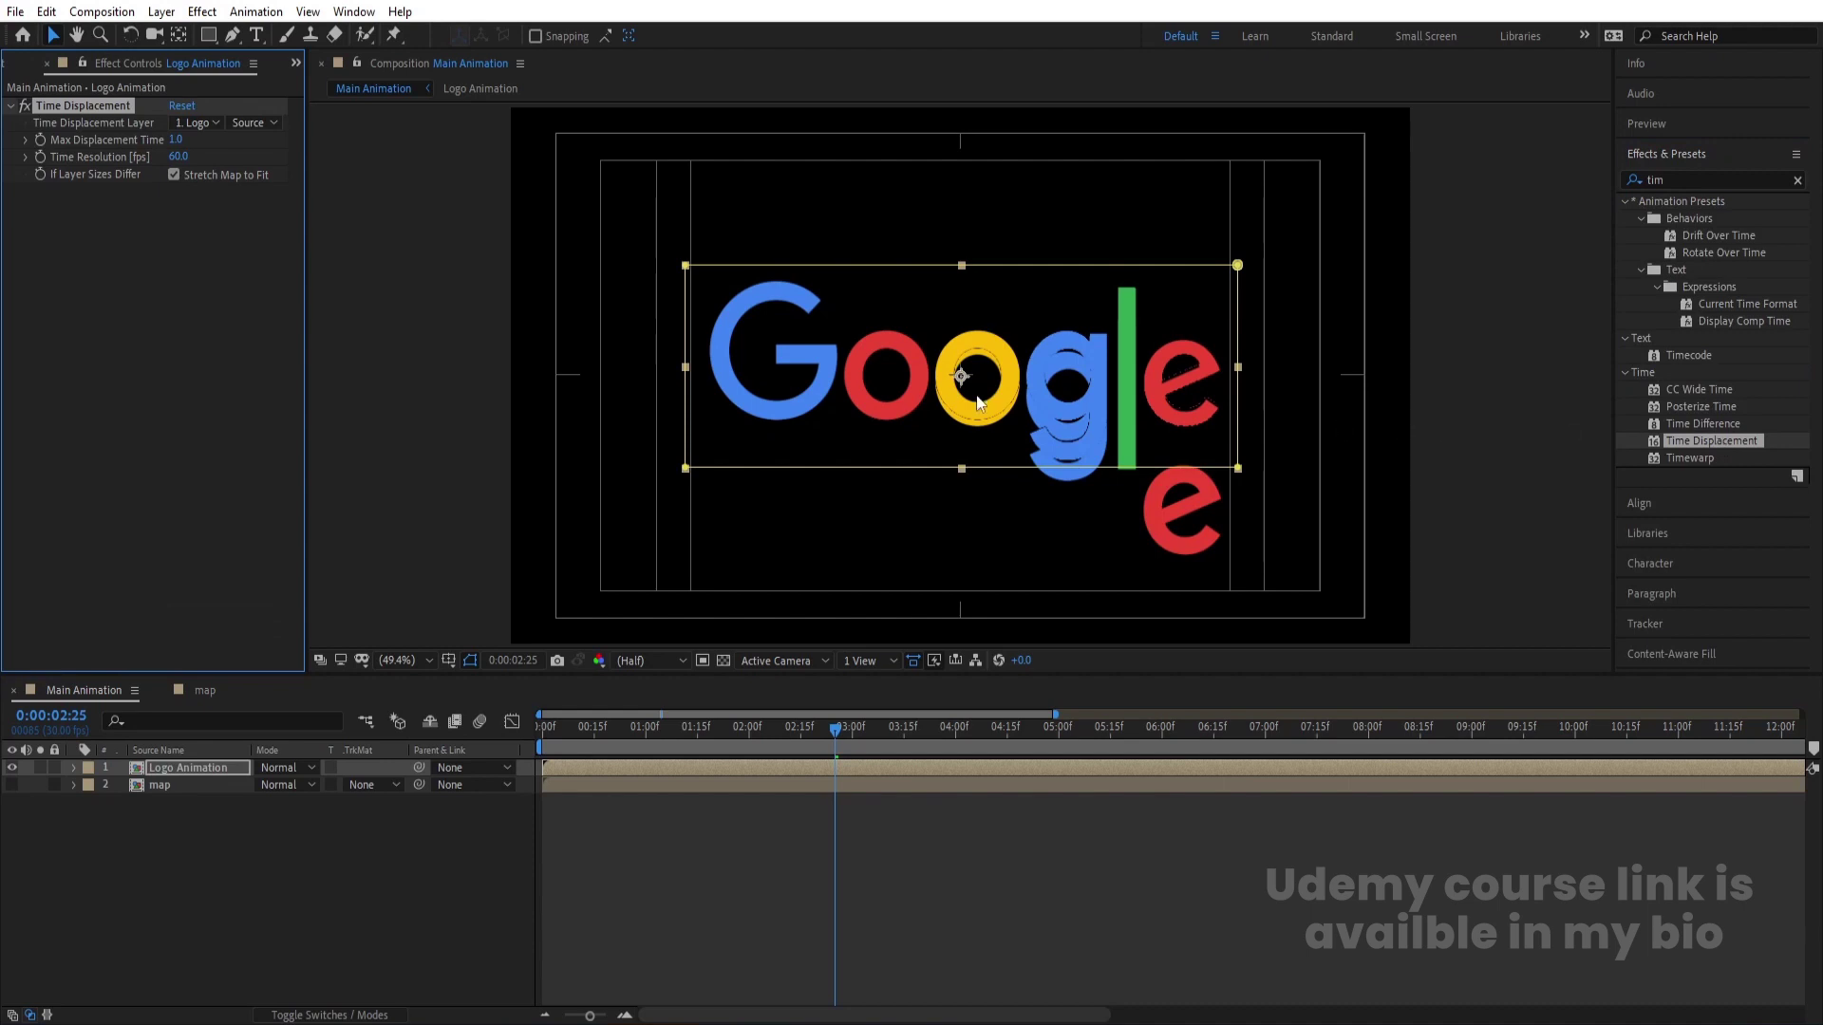
pyautogui.click(200, 127)
pyautogui.click(212, 191)
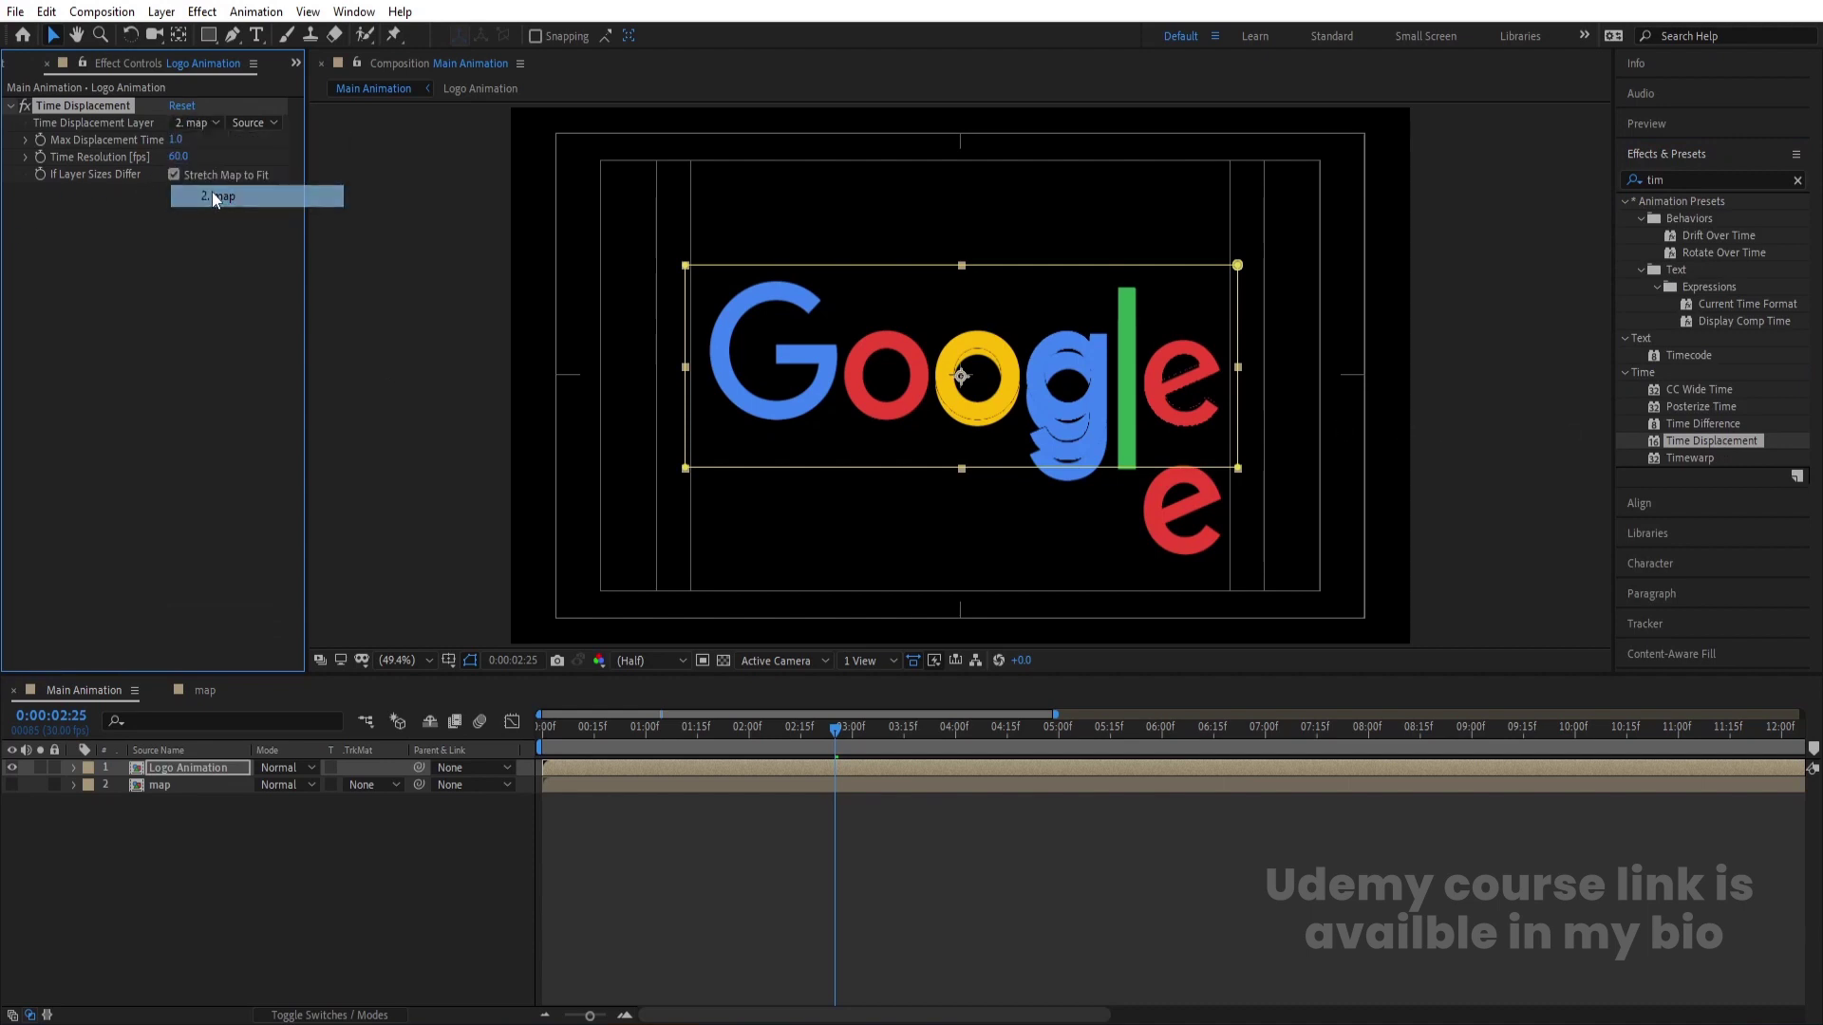
# Step: Preview the glitched logo from frame 0, then open the Logo Animation comp
pyautogui.press('Home')
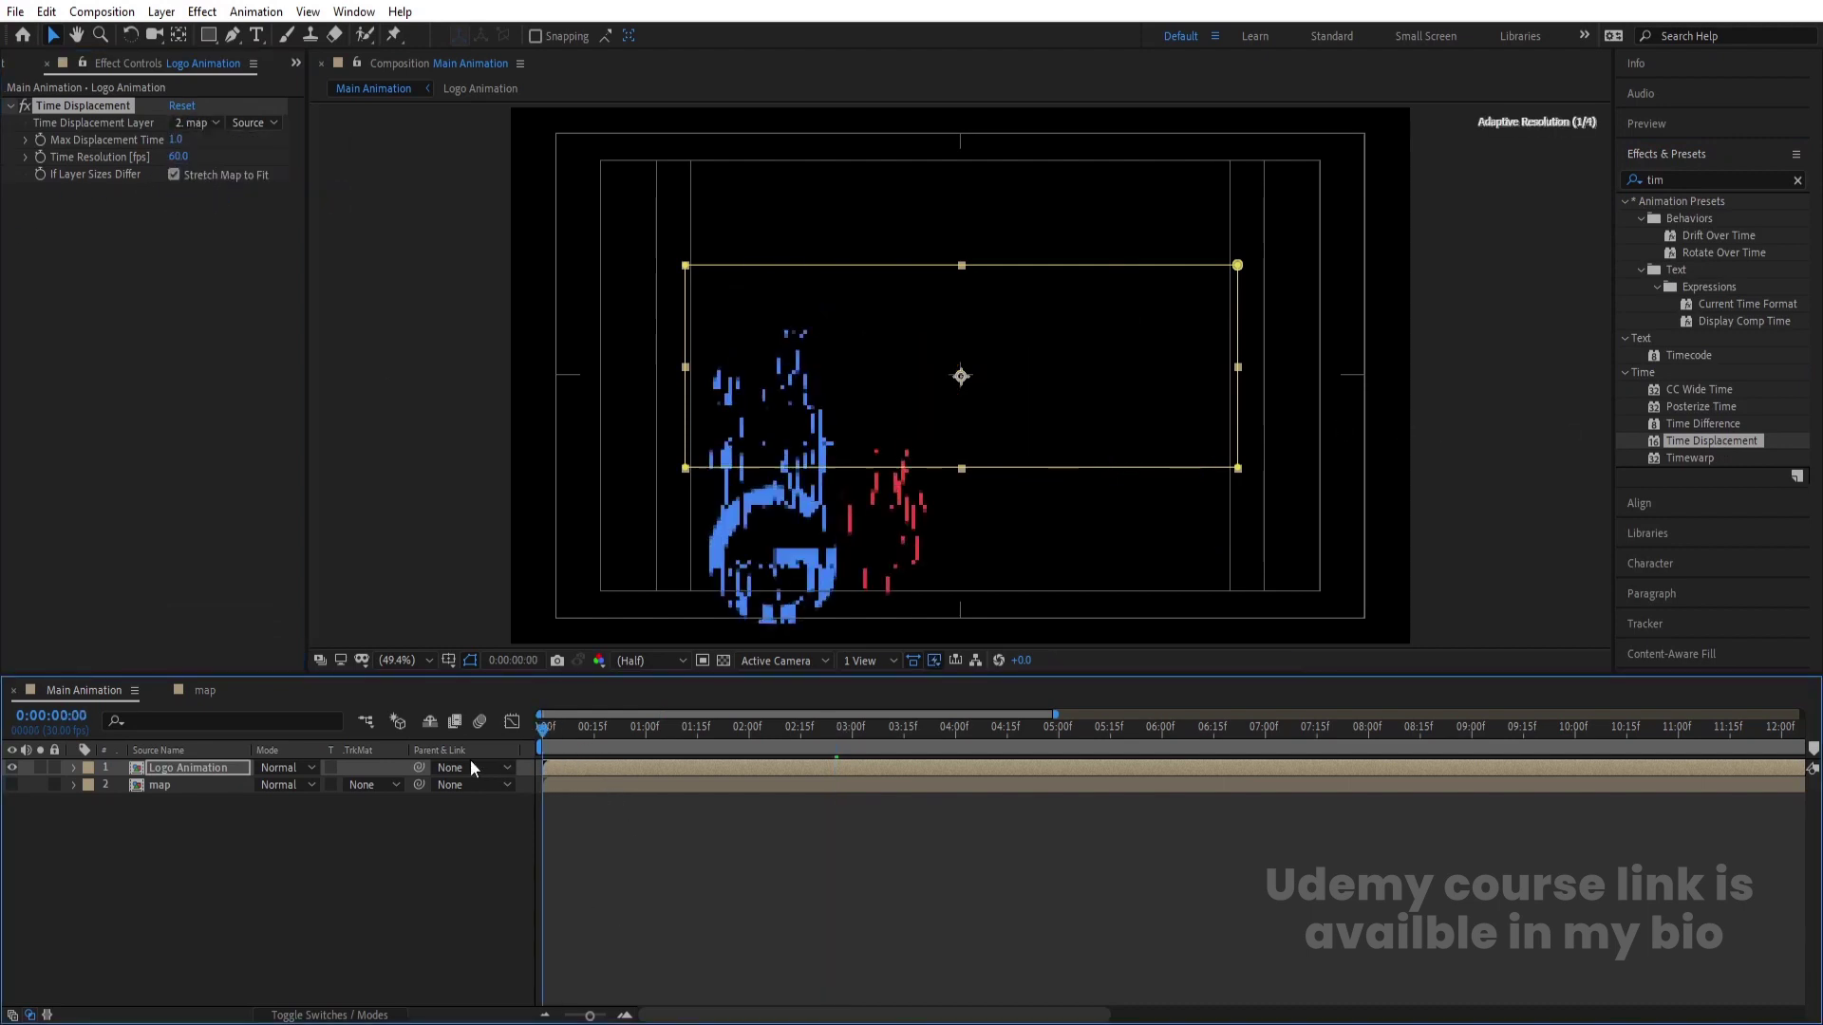
pyautogui.press('space')
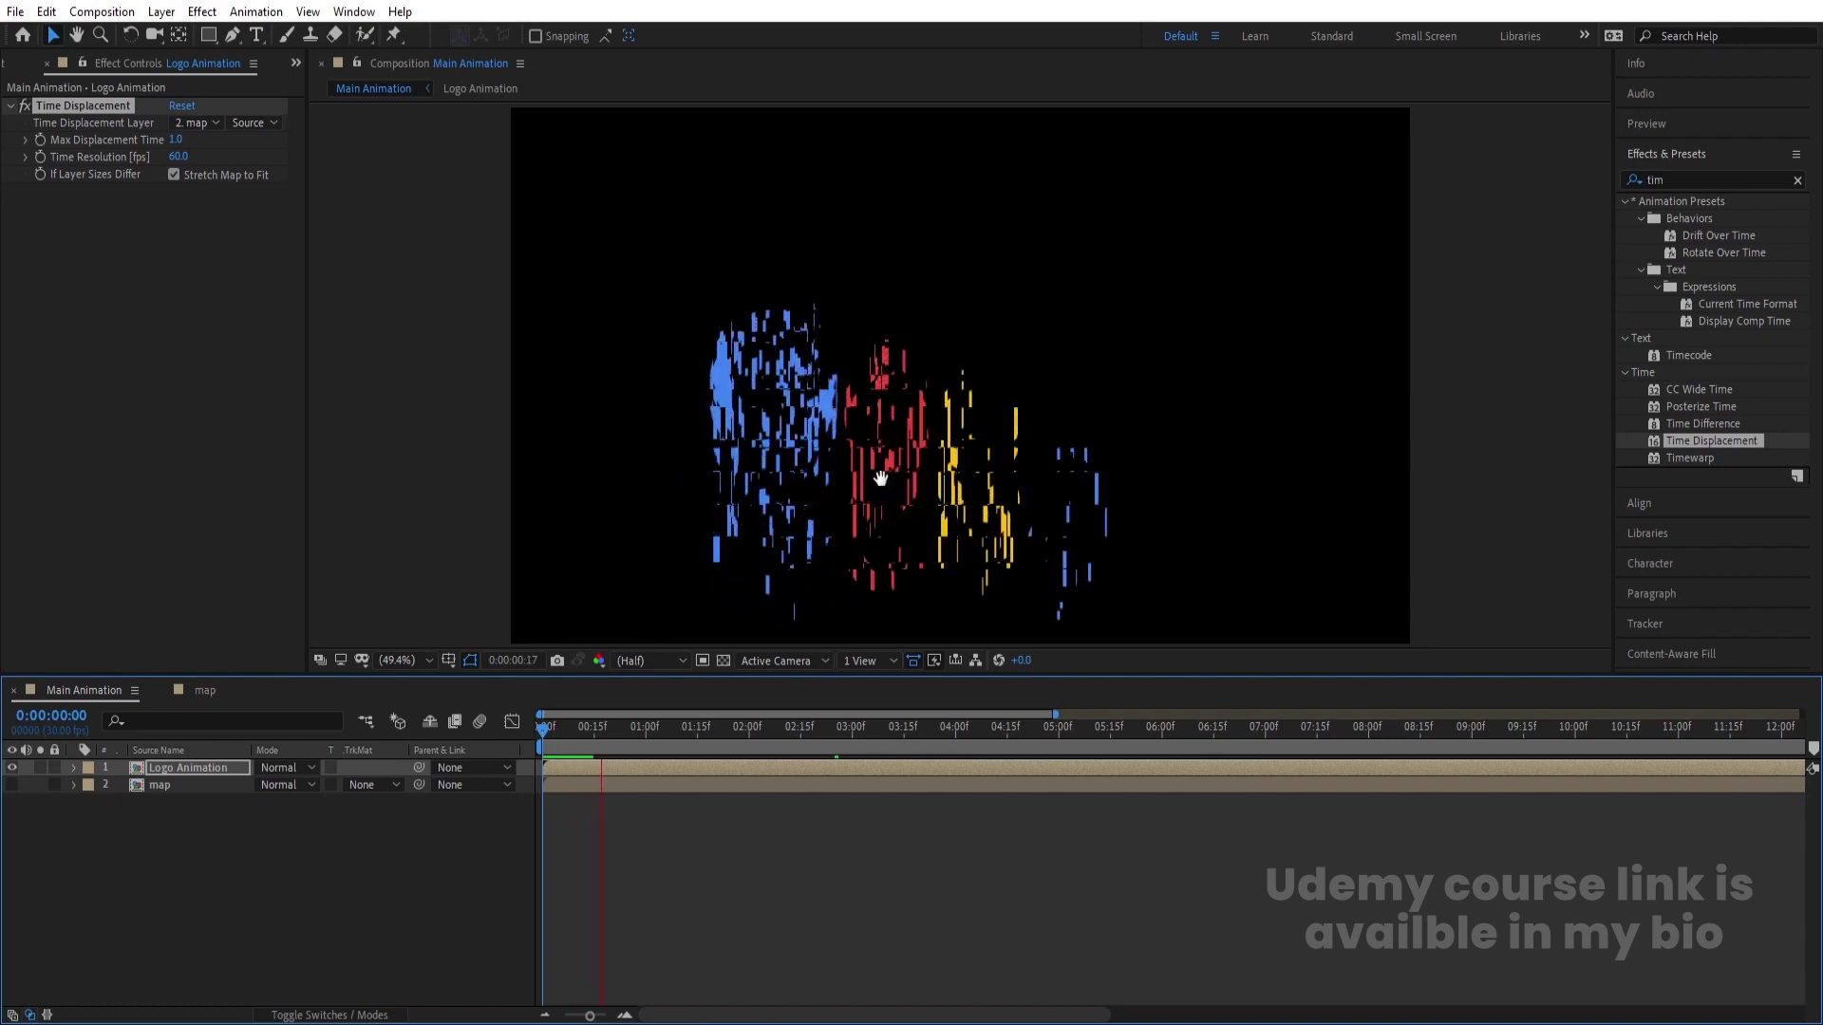
pyautogui.click(640, 773)
pyautogui.press('Home')
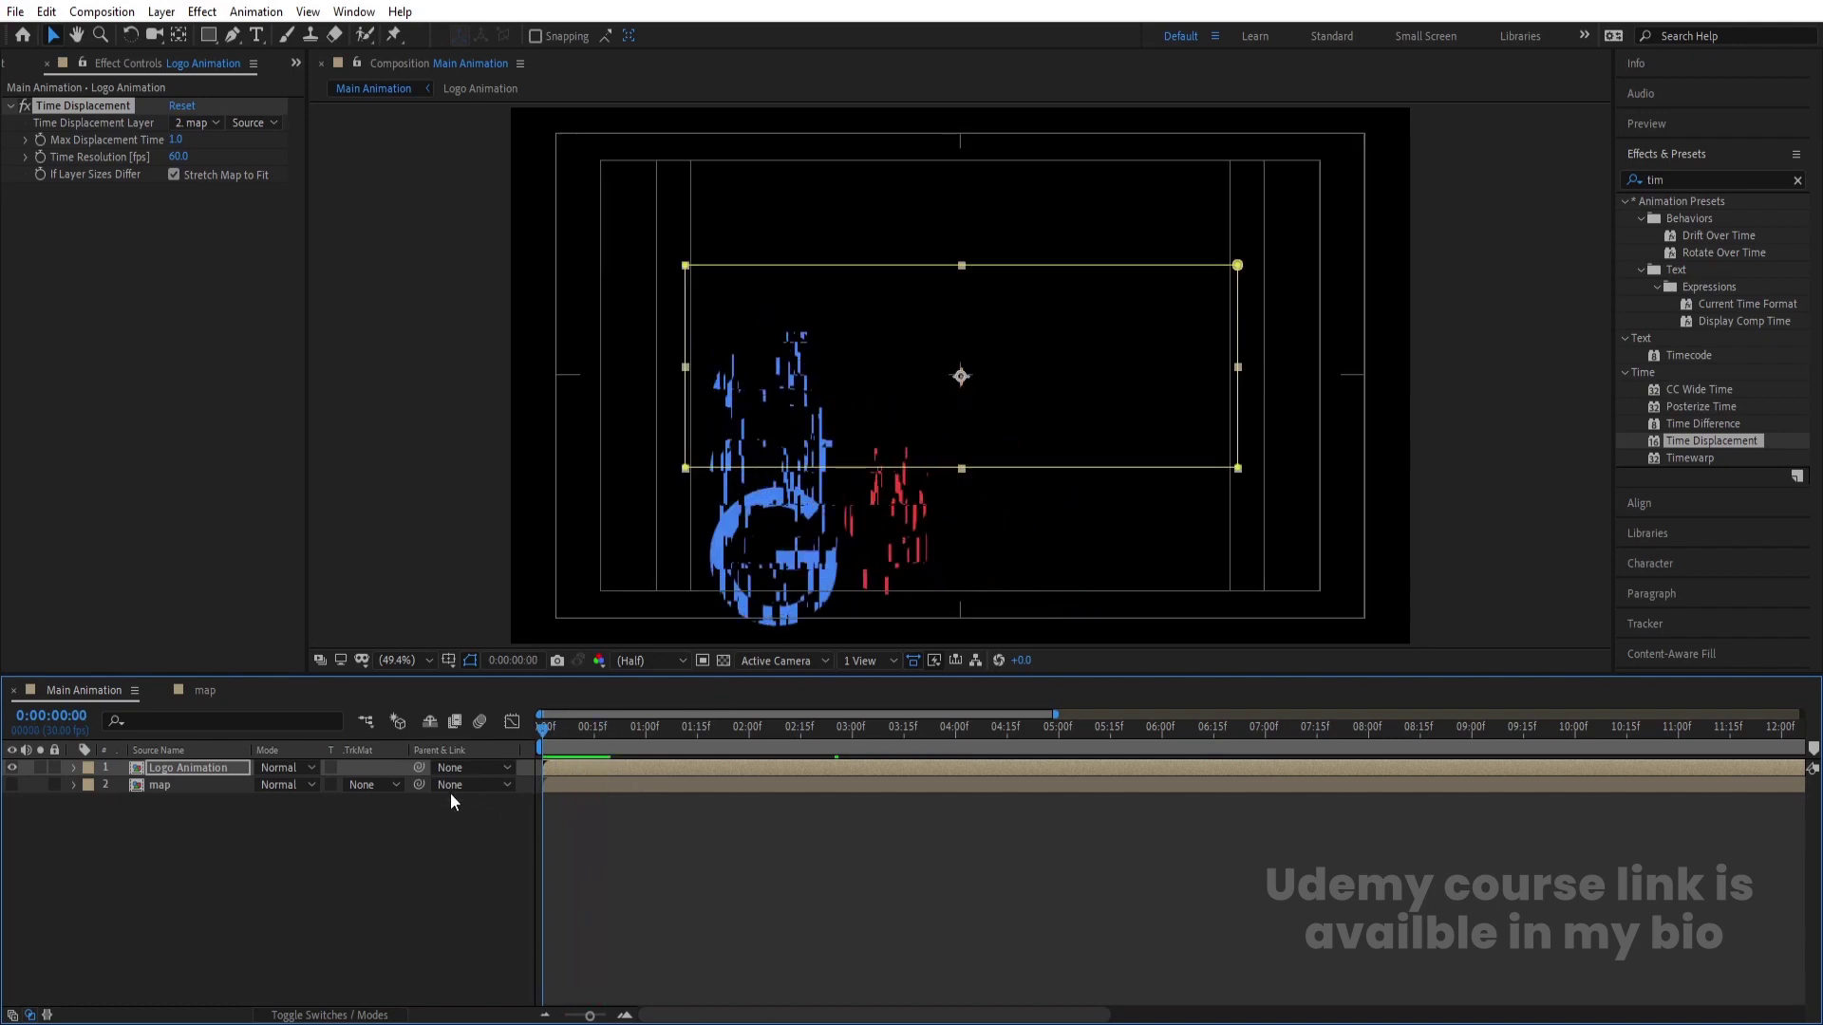
pyautogui.doubleClick(214, 771)
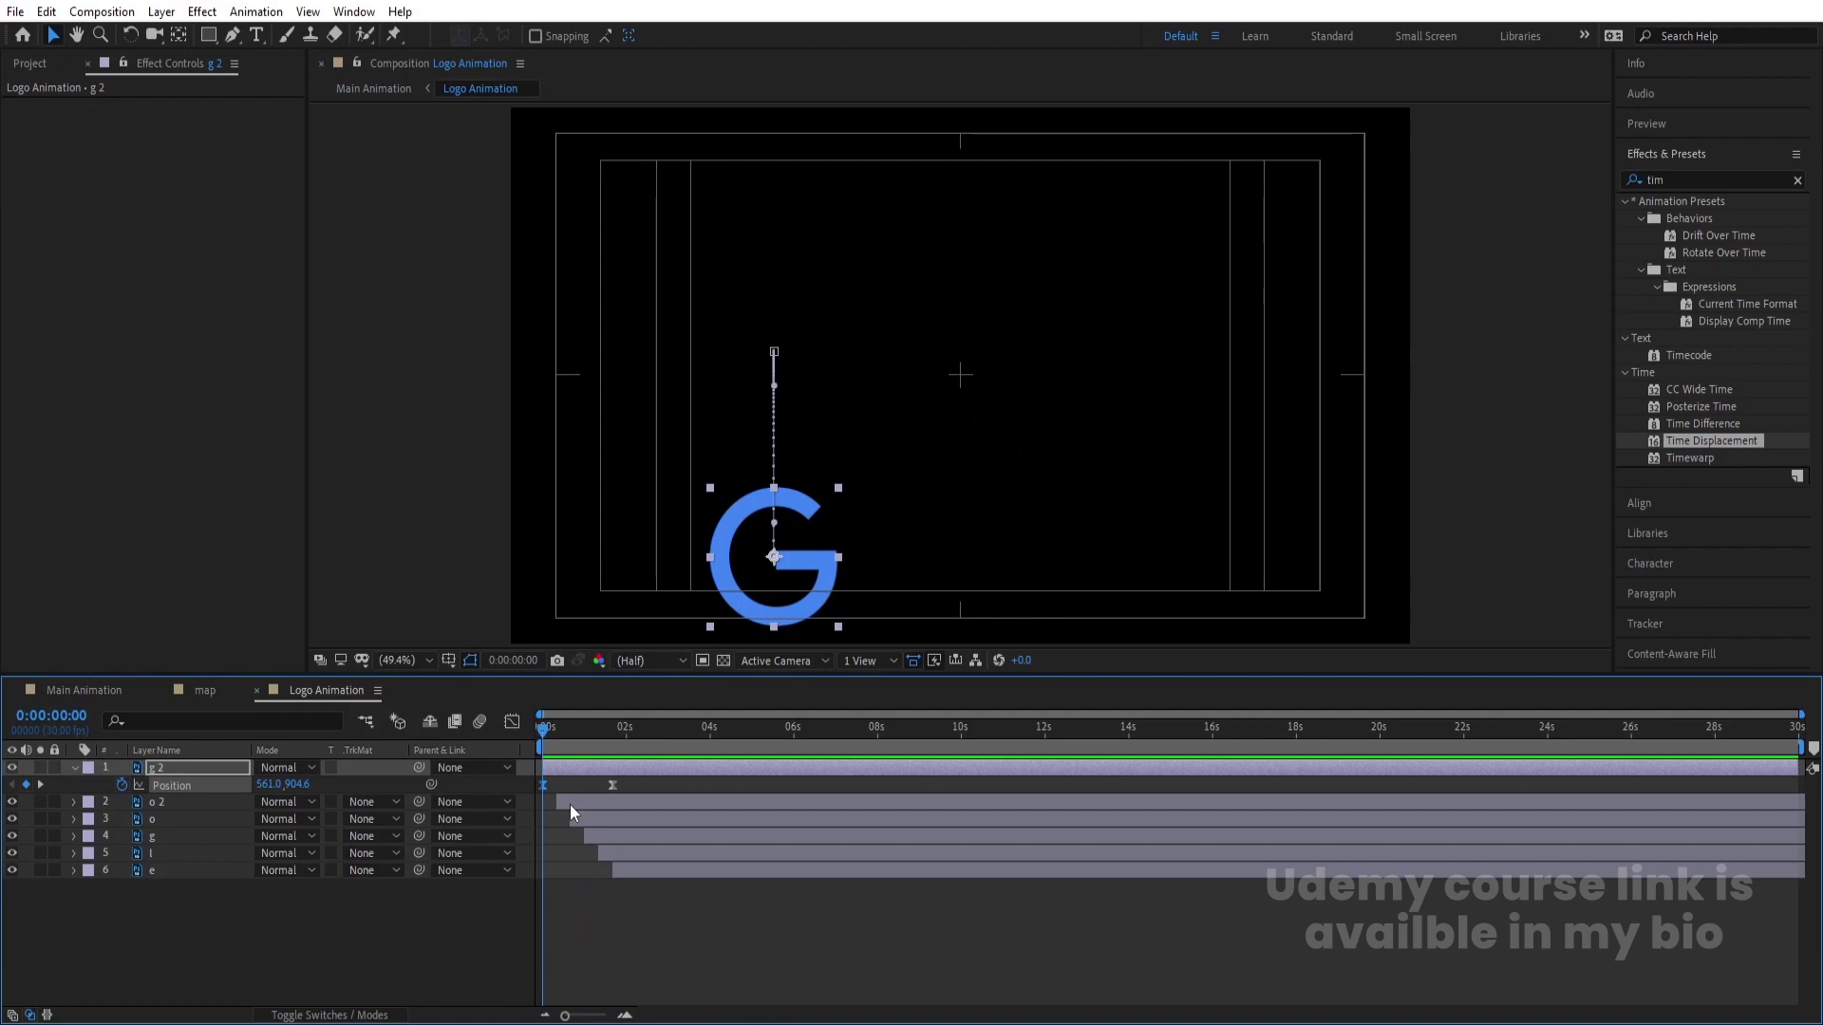
# Step: Shift all six letter layers about one second later in the timeline
pyautogui.hotkey('ctrl', 'a')
pyautogui.press('=')
pyautogui.moveTo(590, 769); pyautogui.dragTo(672, 769)
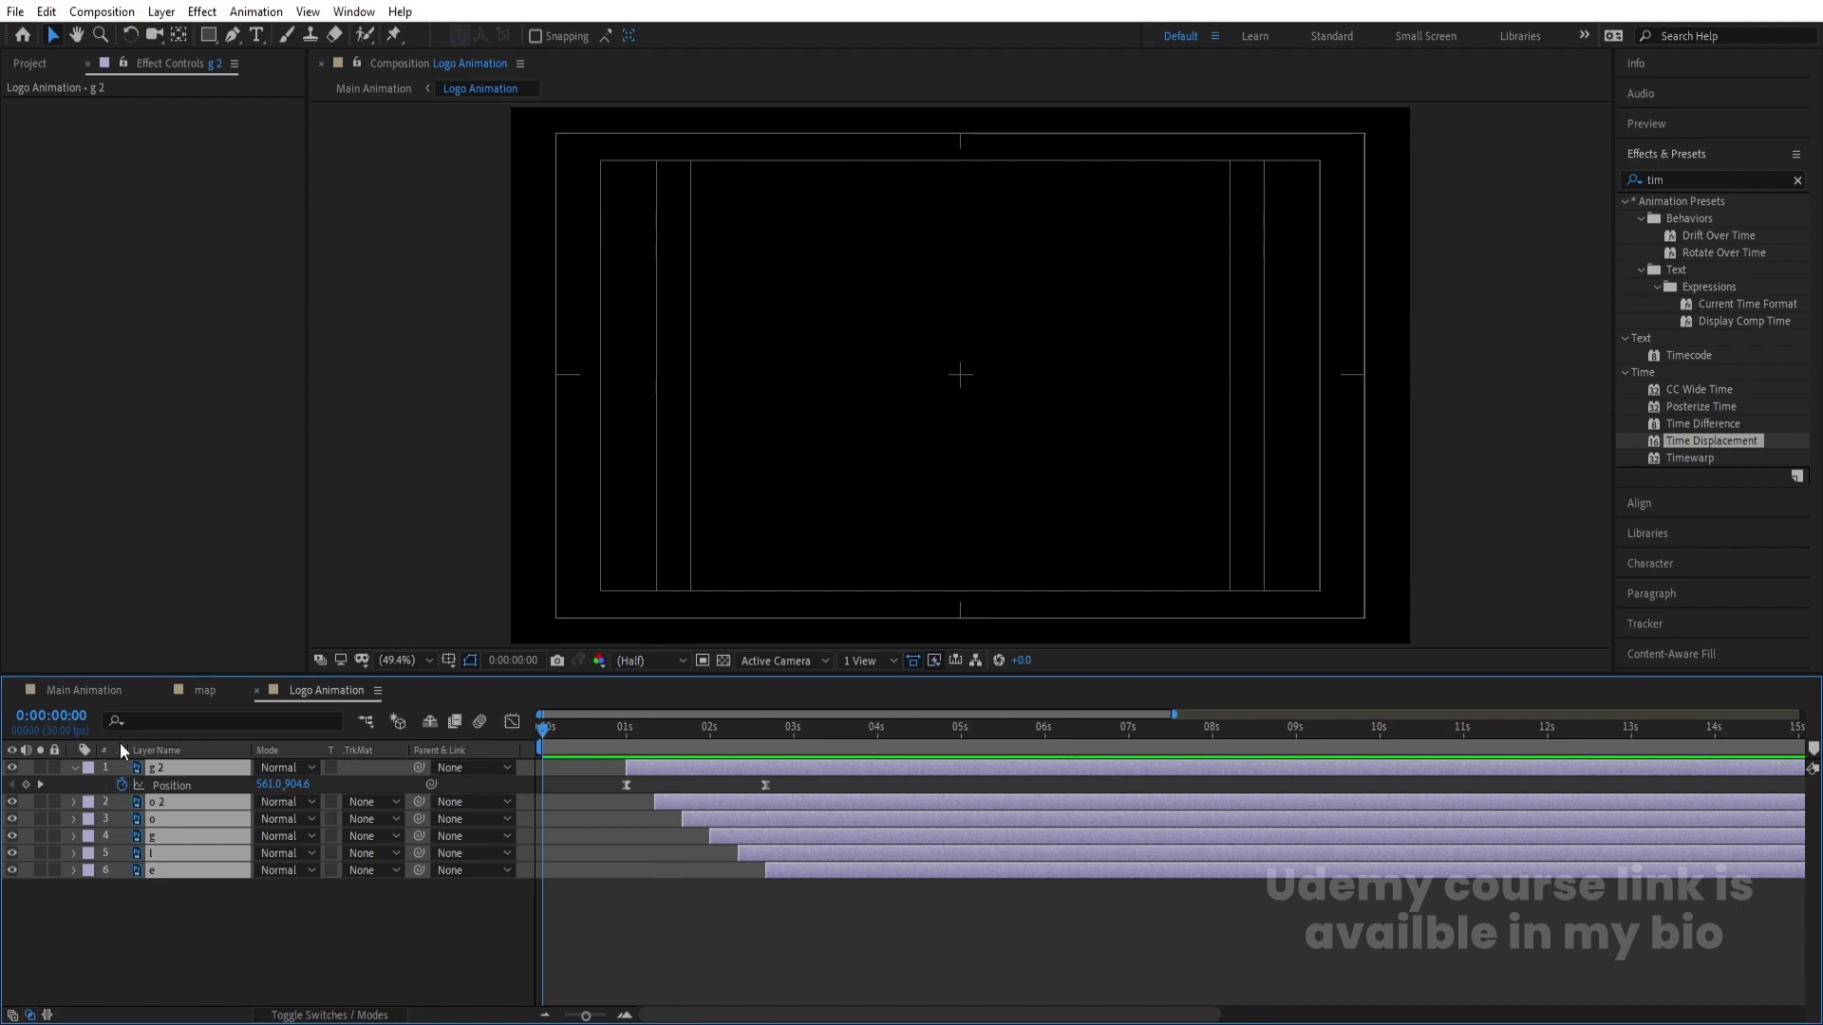
# Step: Back in Main Animation, preview the delayed glitch reveal and deselect the layer
pyautogui.click(84, 690)
pyautogui.press('space')
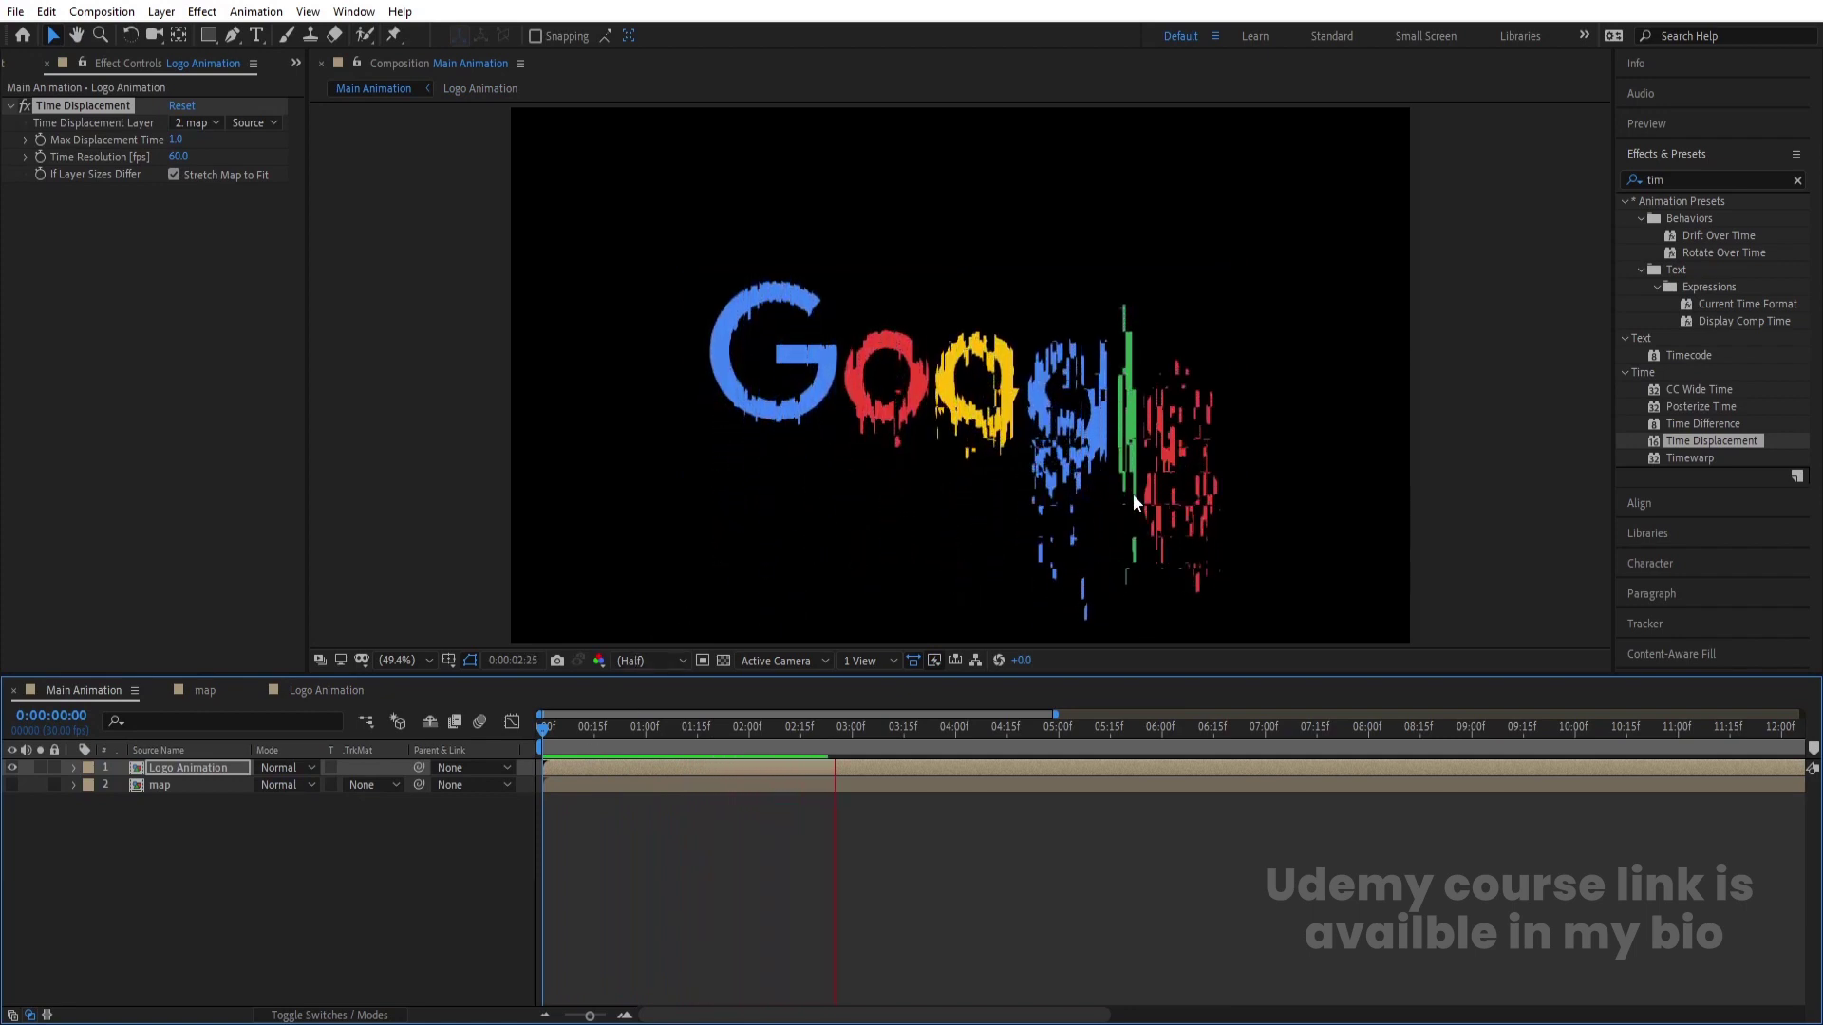
pyautogui.press('space')
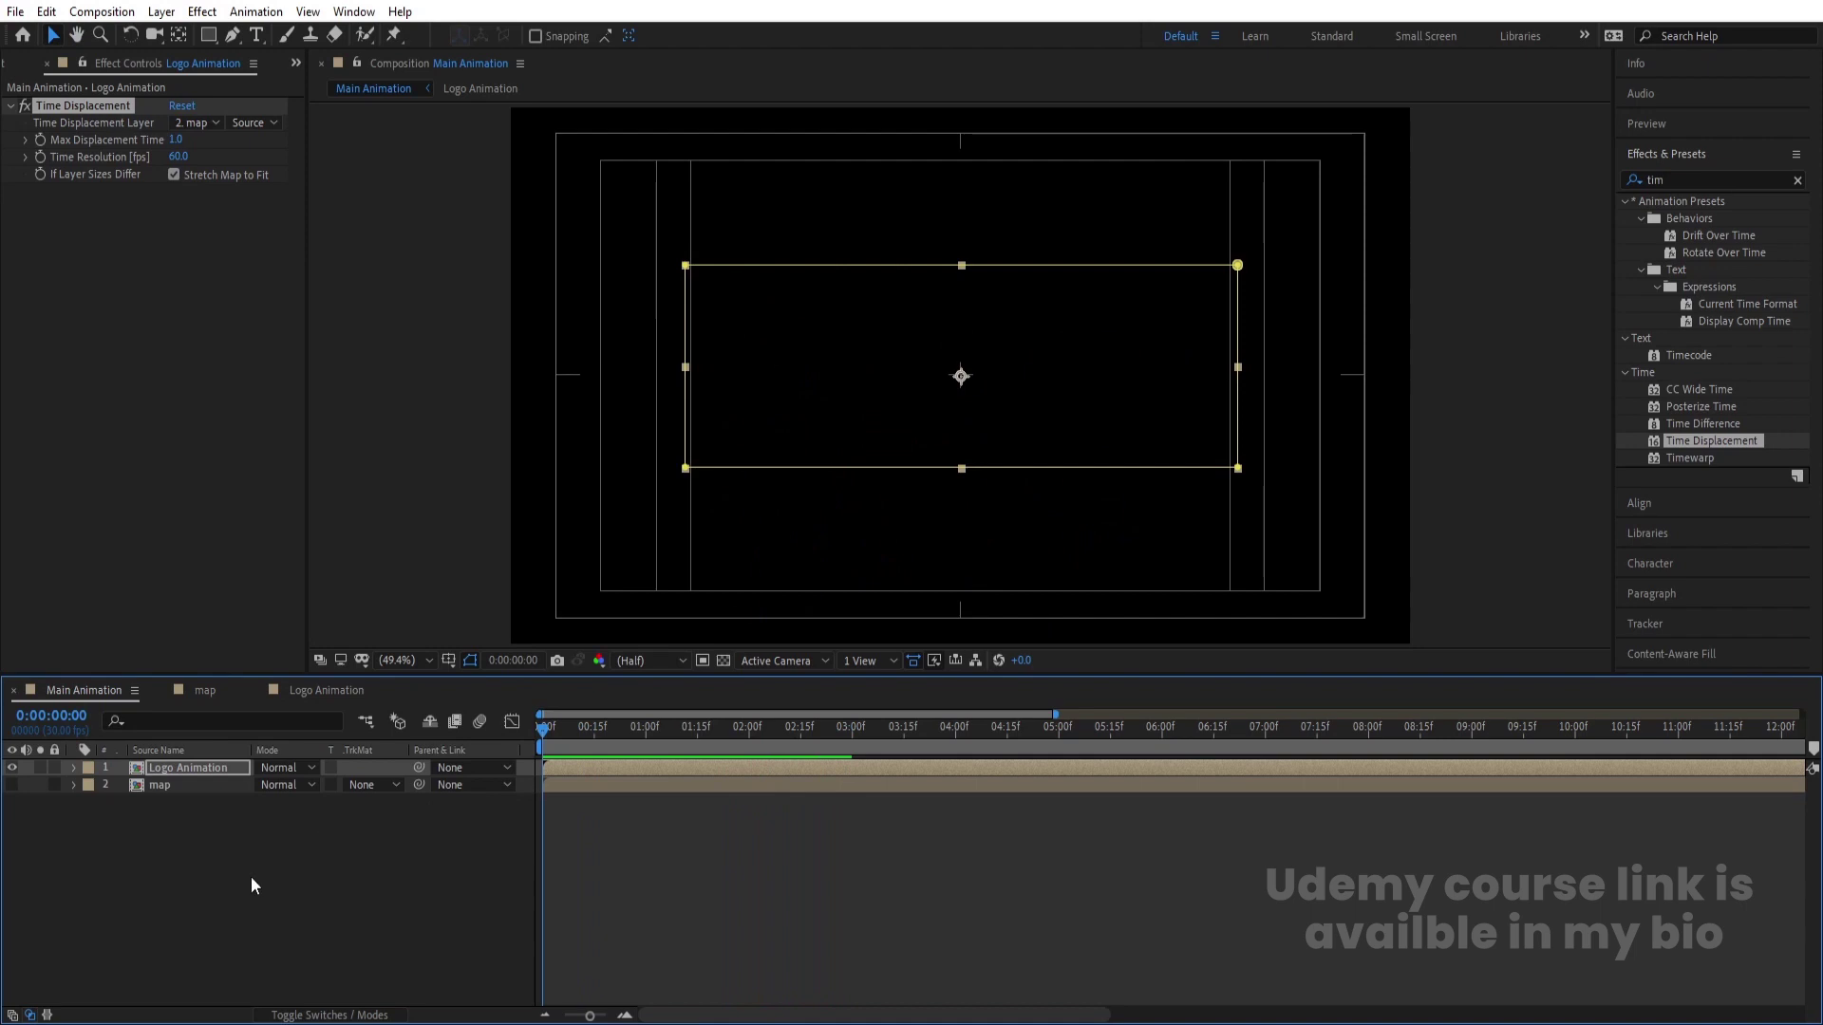
pyautogui.click(264, 873)
# Step: Delete the Time Displacement effect from the Logo Animation layer
pyautogui.click(64, 100)
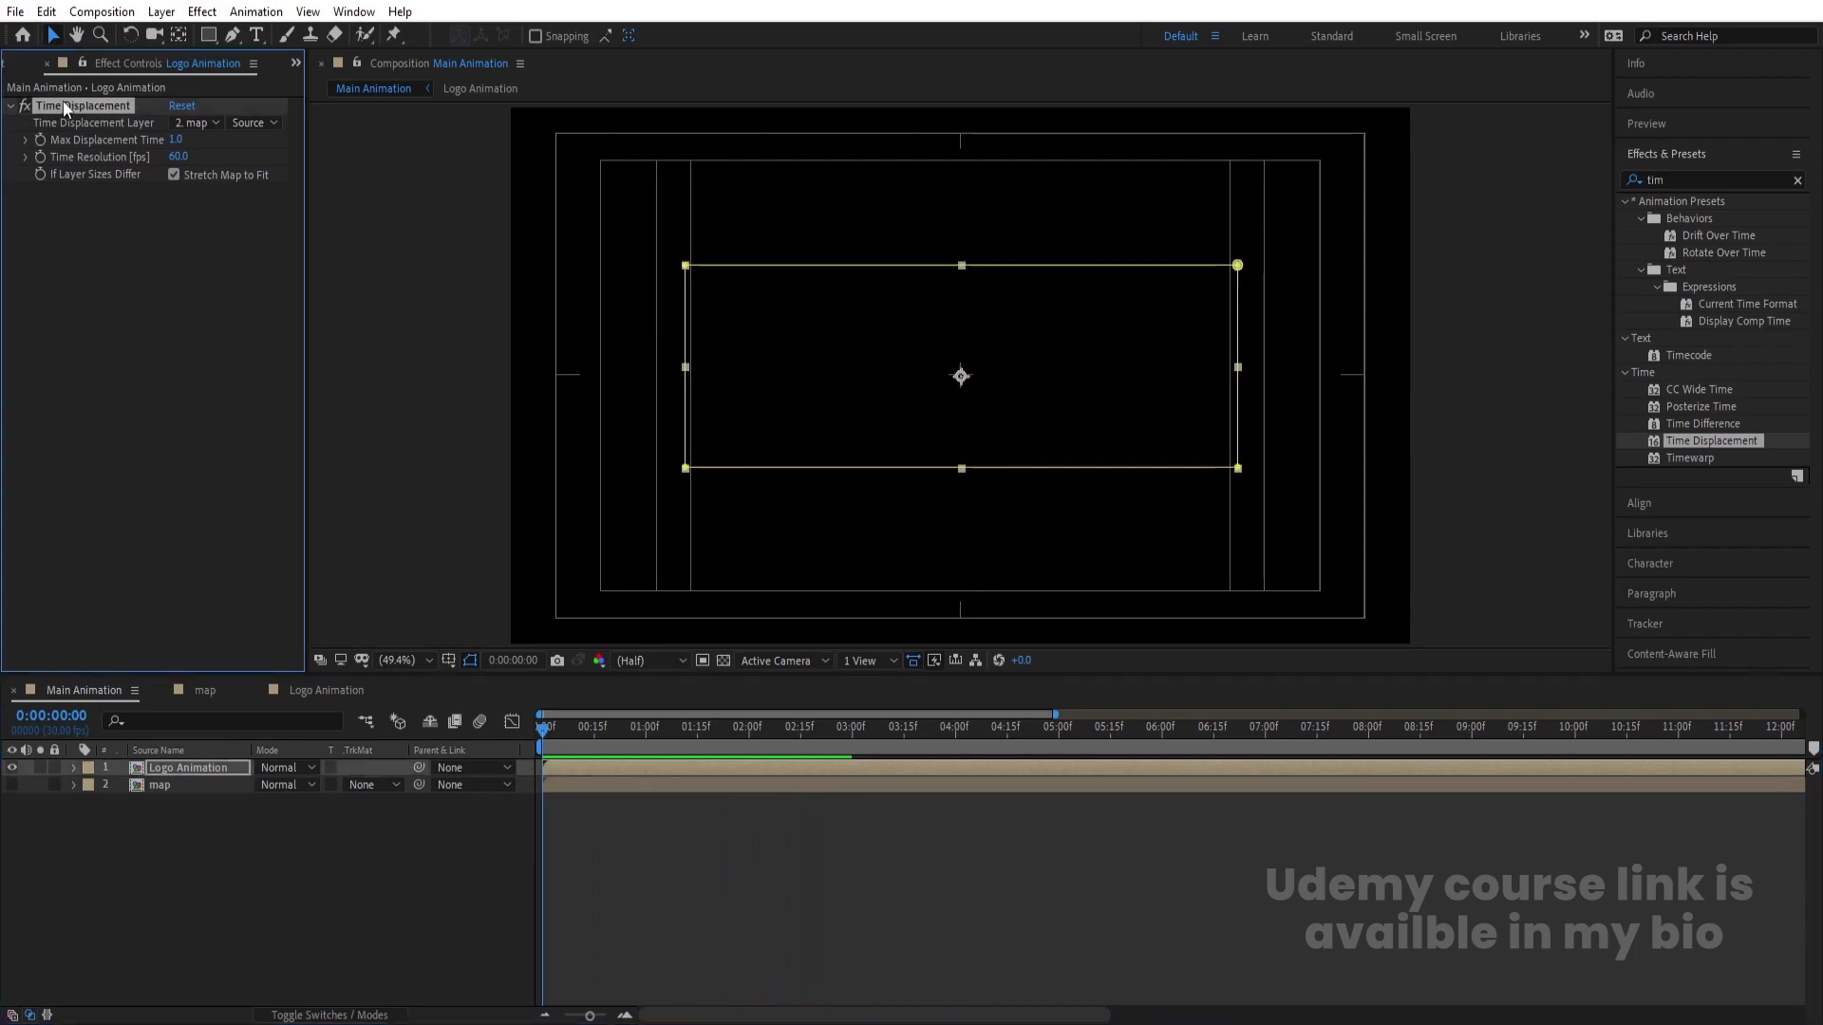
pyautogui.press('Delete')
pyautogui.click(186, 831)
# Step: Precompose the Logo Animation layer as Logo Animation Comp 1 and preview it
pyautogui.click(163, 769)
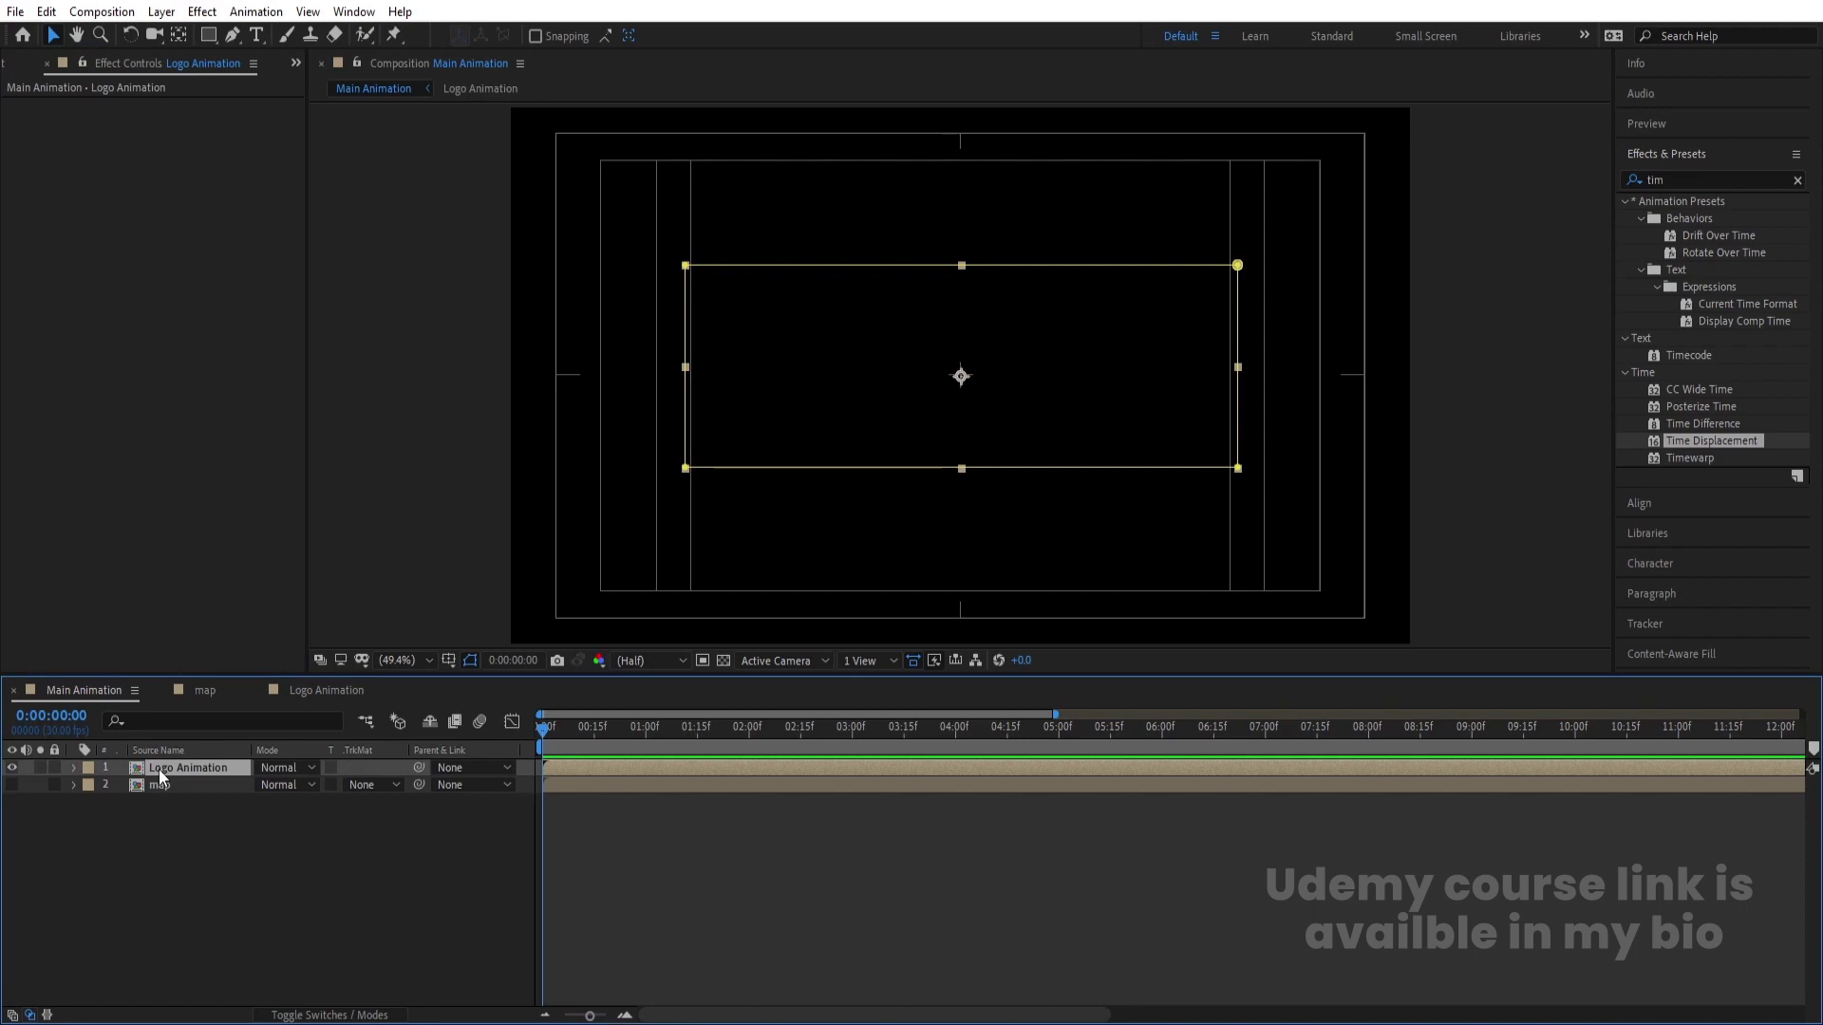
pyautogui.hotkey('ctrl', 'shift', 'c')
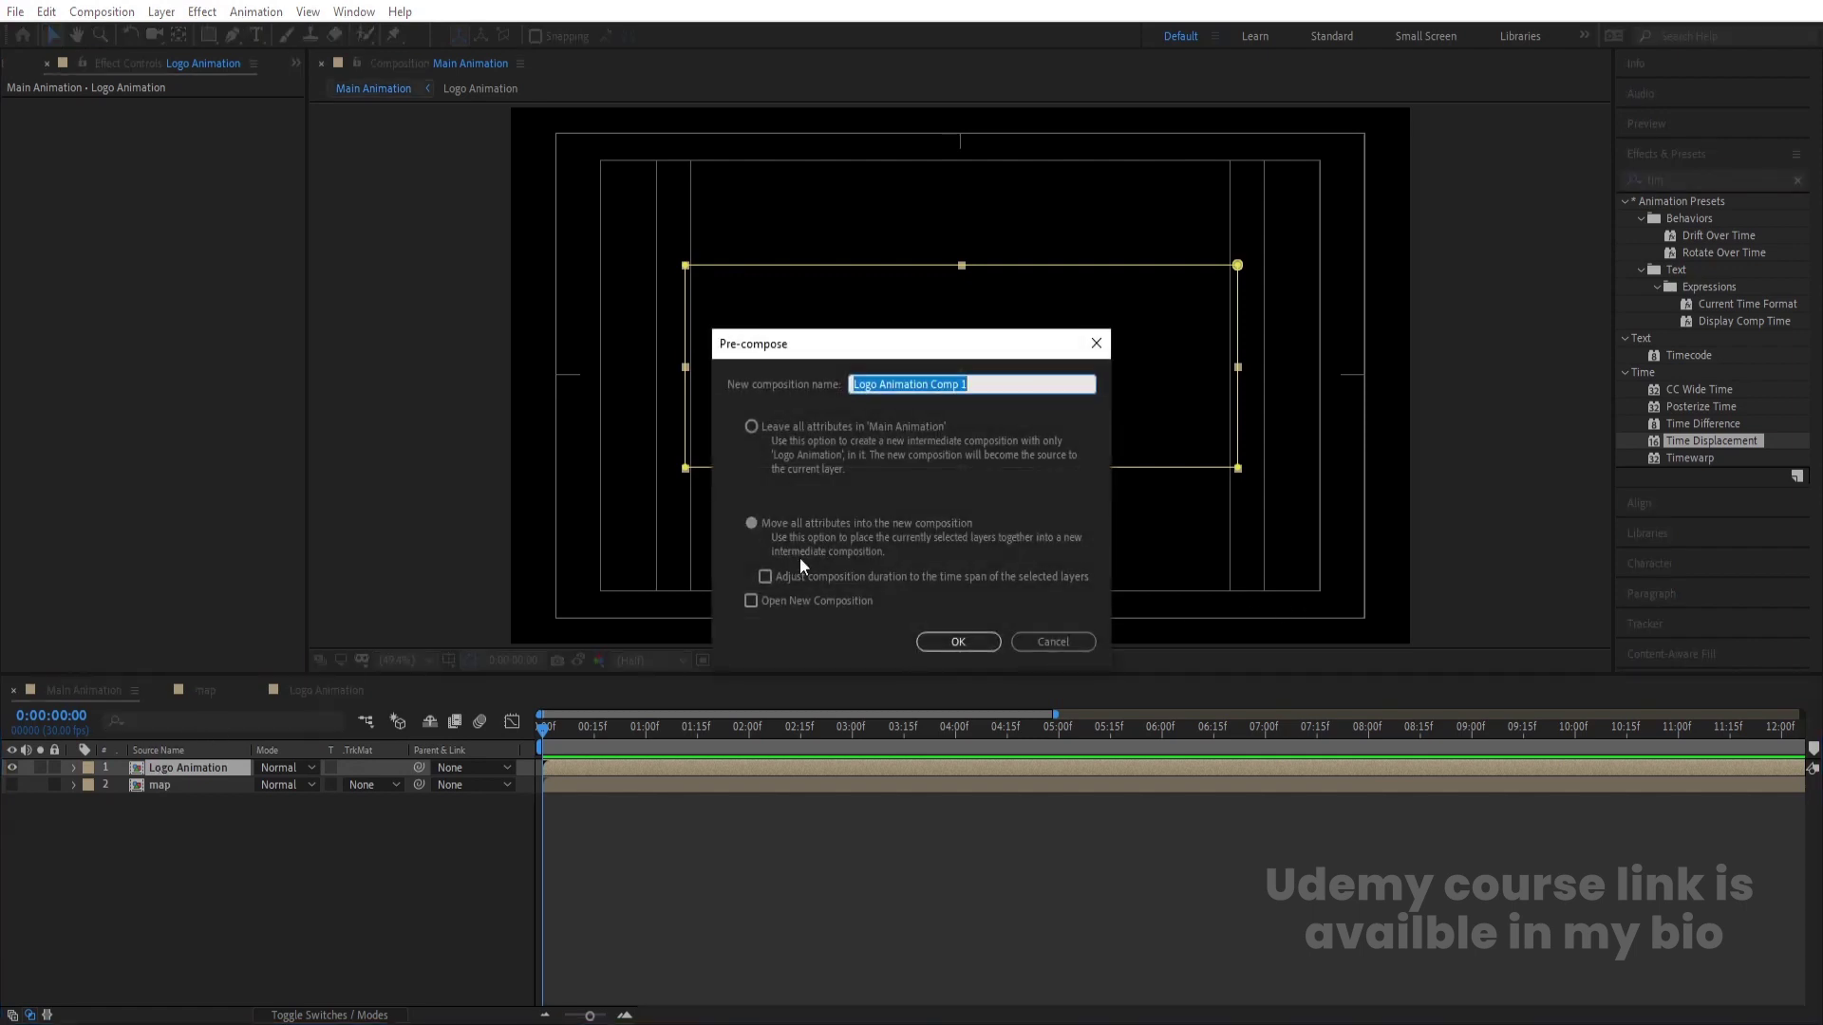
pyautogui.click(956, 642)
pyautogui.click(249, 848)
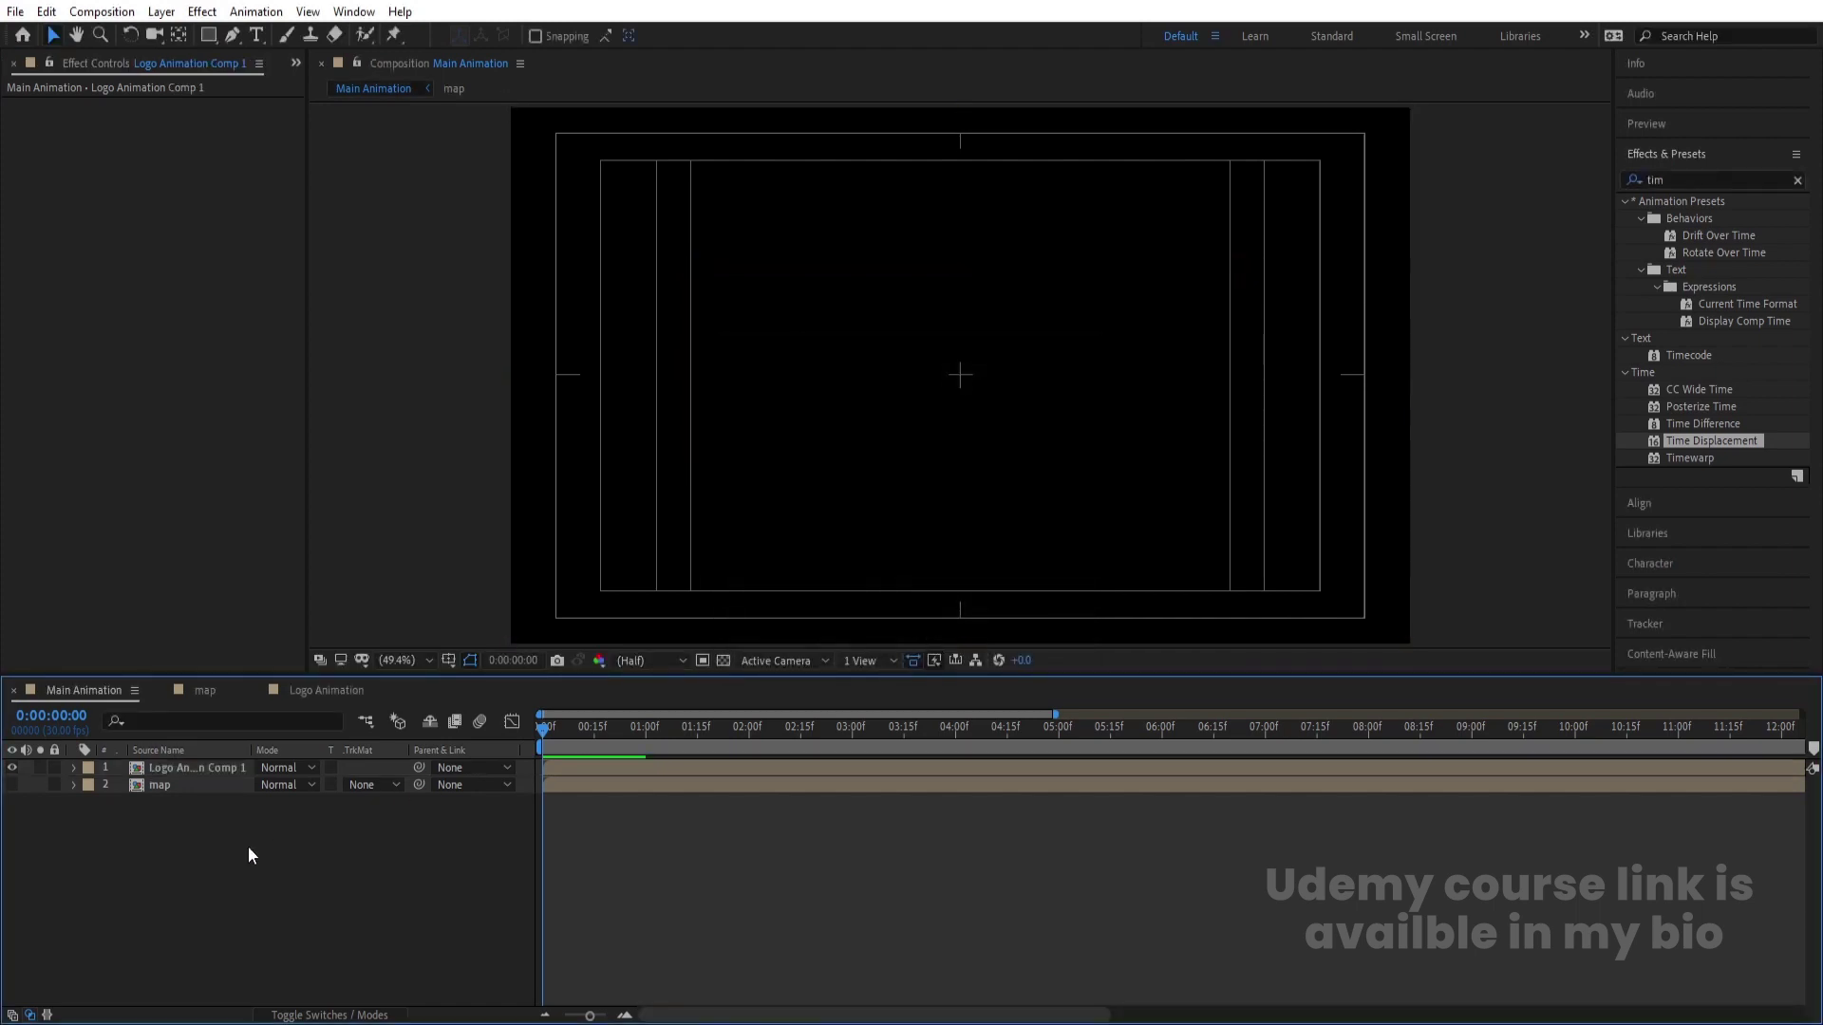
pyautogui.press('space')
# Step: Inspect the nested Logo Animation Comp 1 and Logo Animation comps, then return to Main Animation
pyautogui.doubleClick(203, 767)
pyautogui.click(198, 769)
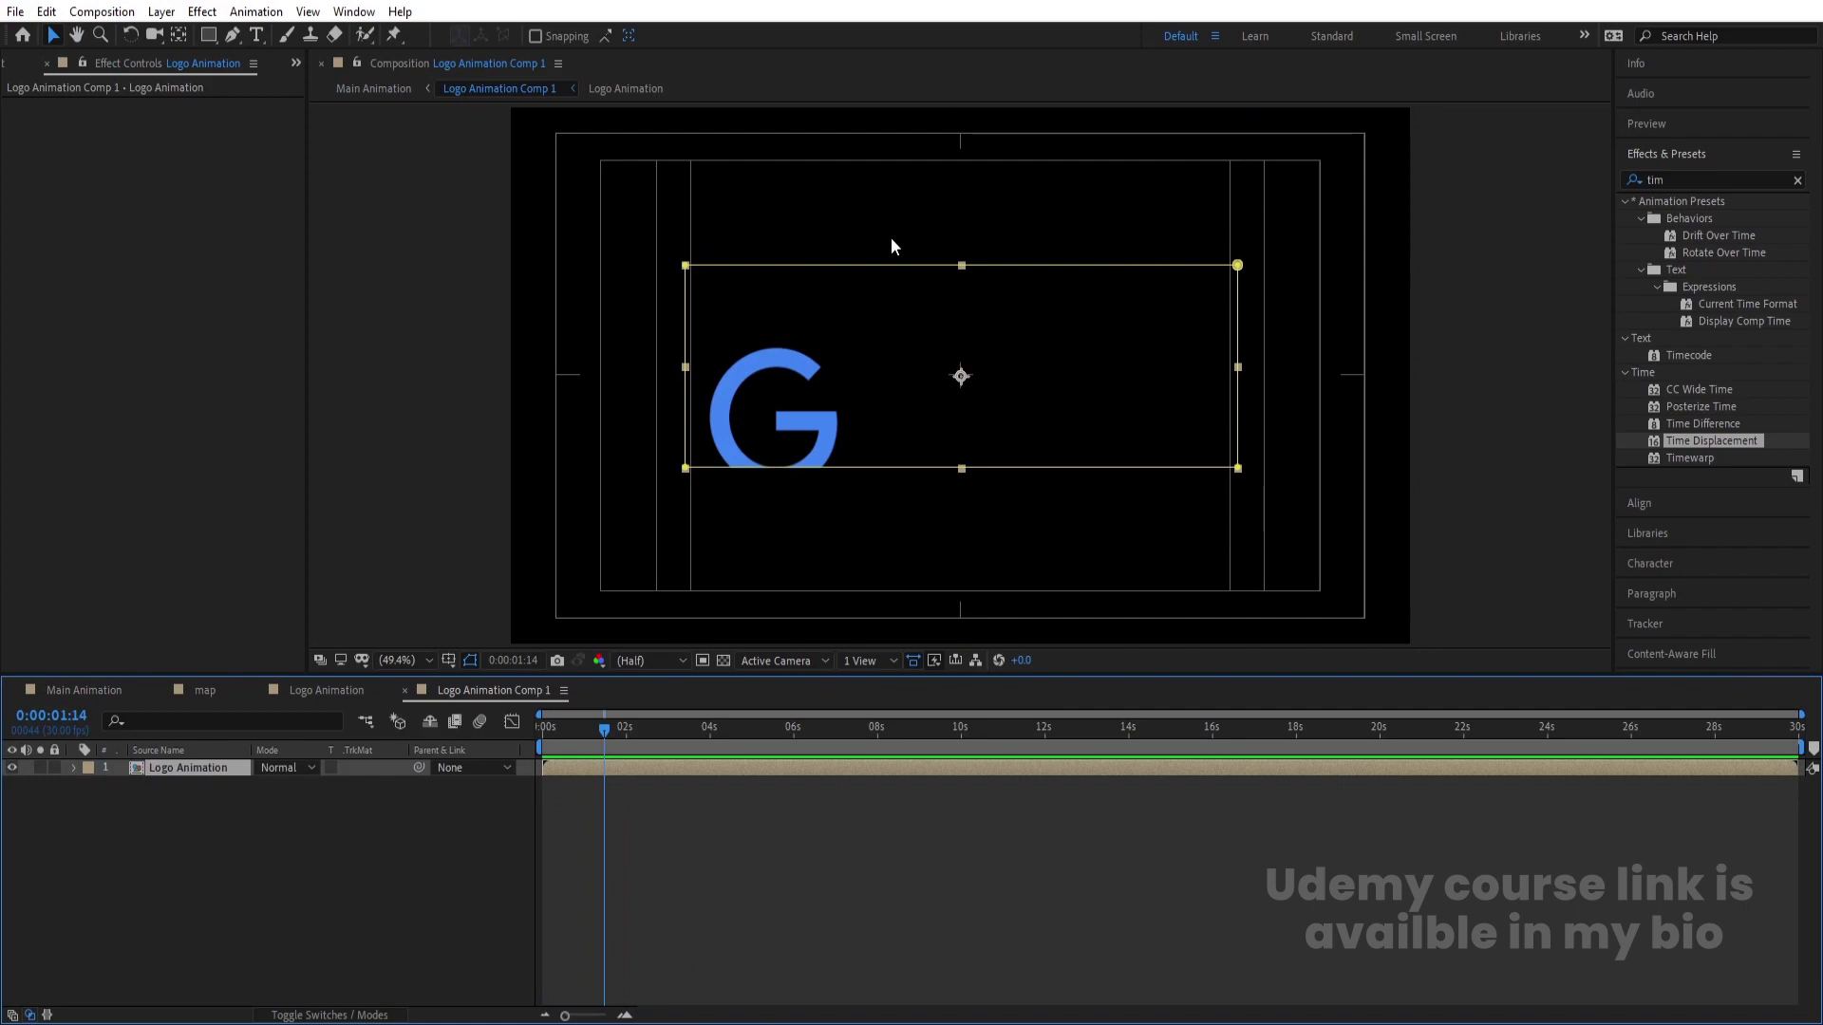
pyautogui.doubleClick(226, 769)
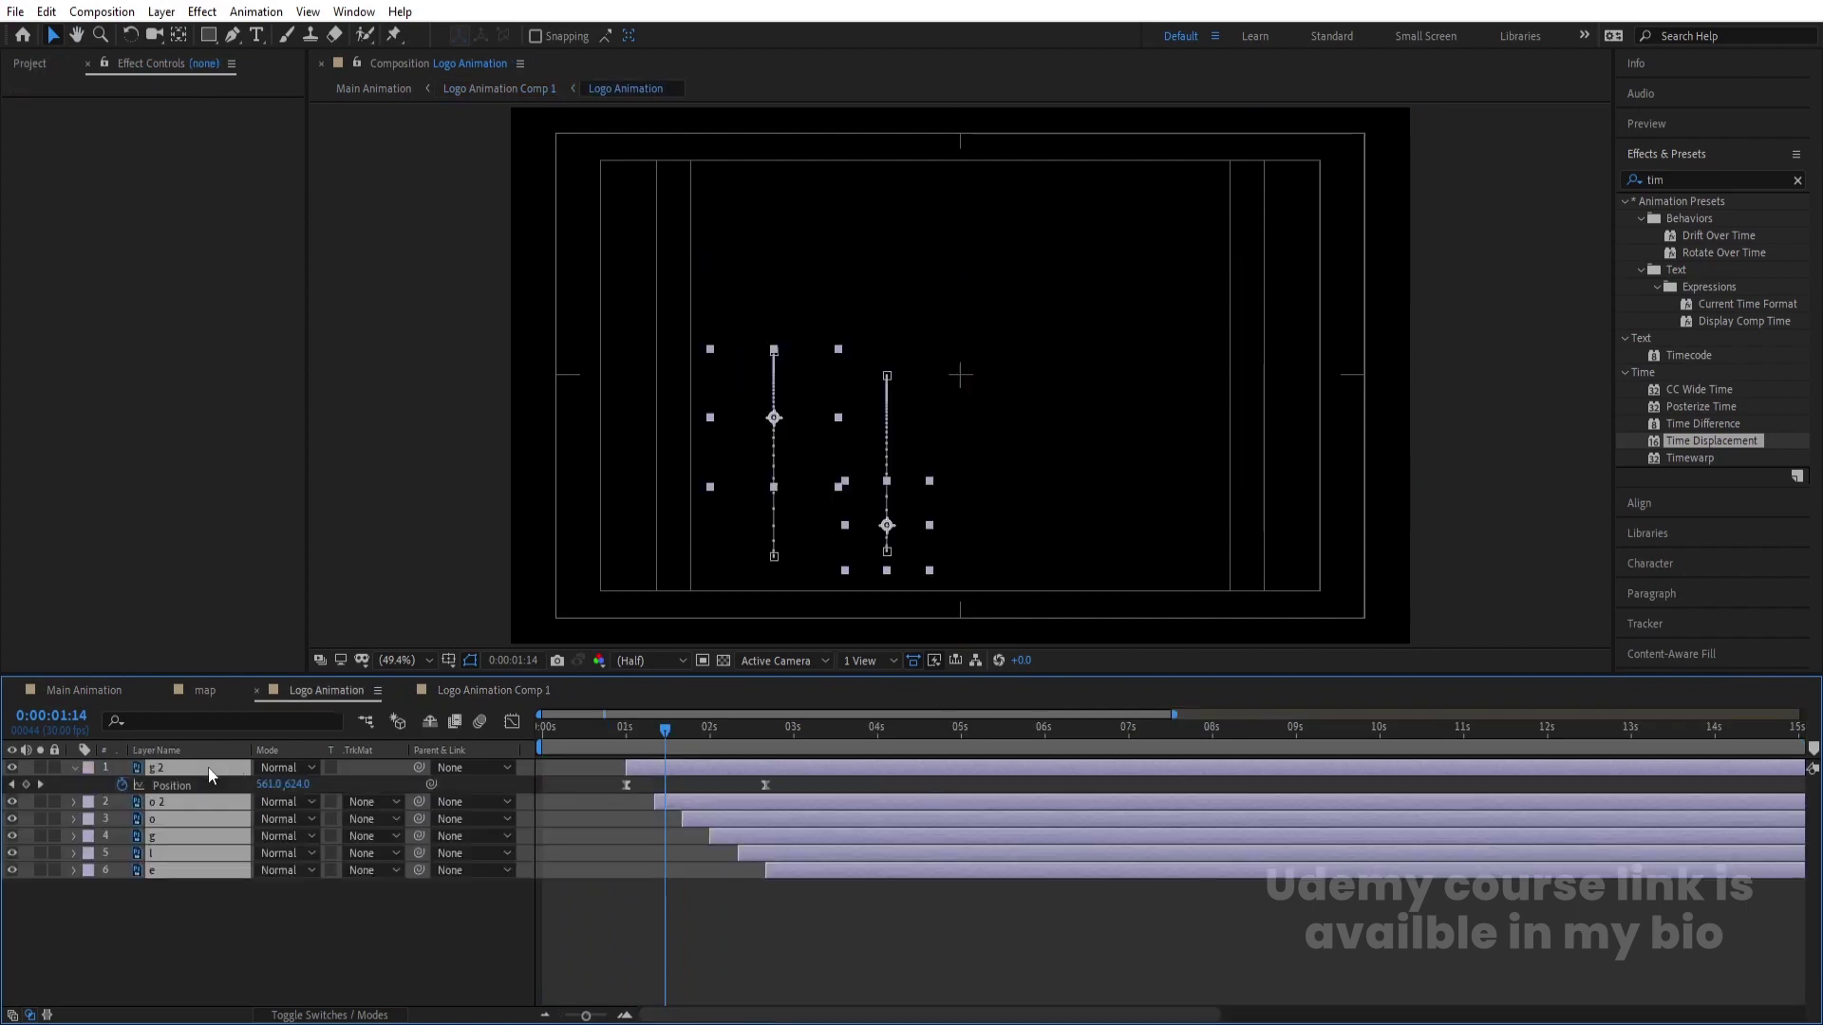
pyautogui.click(117, 680)
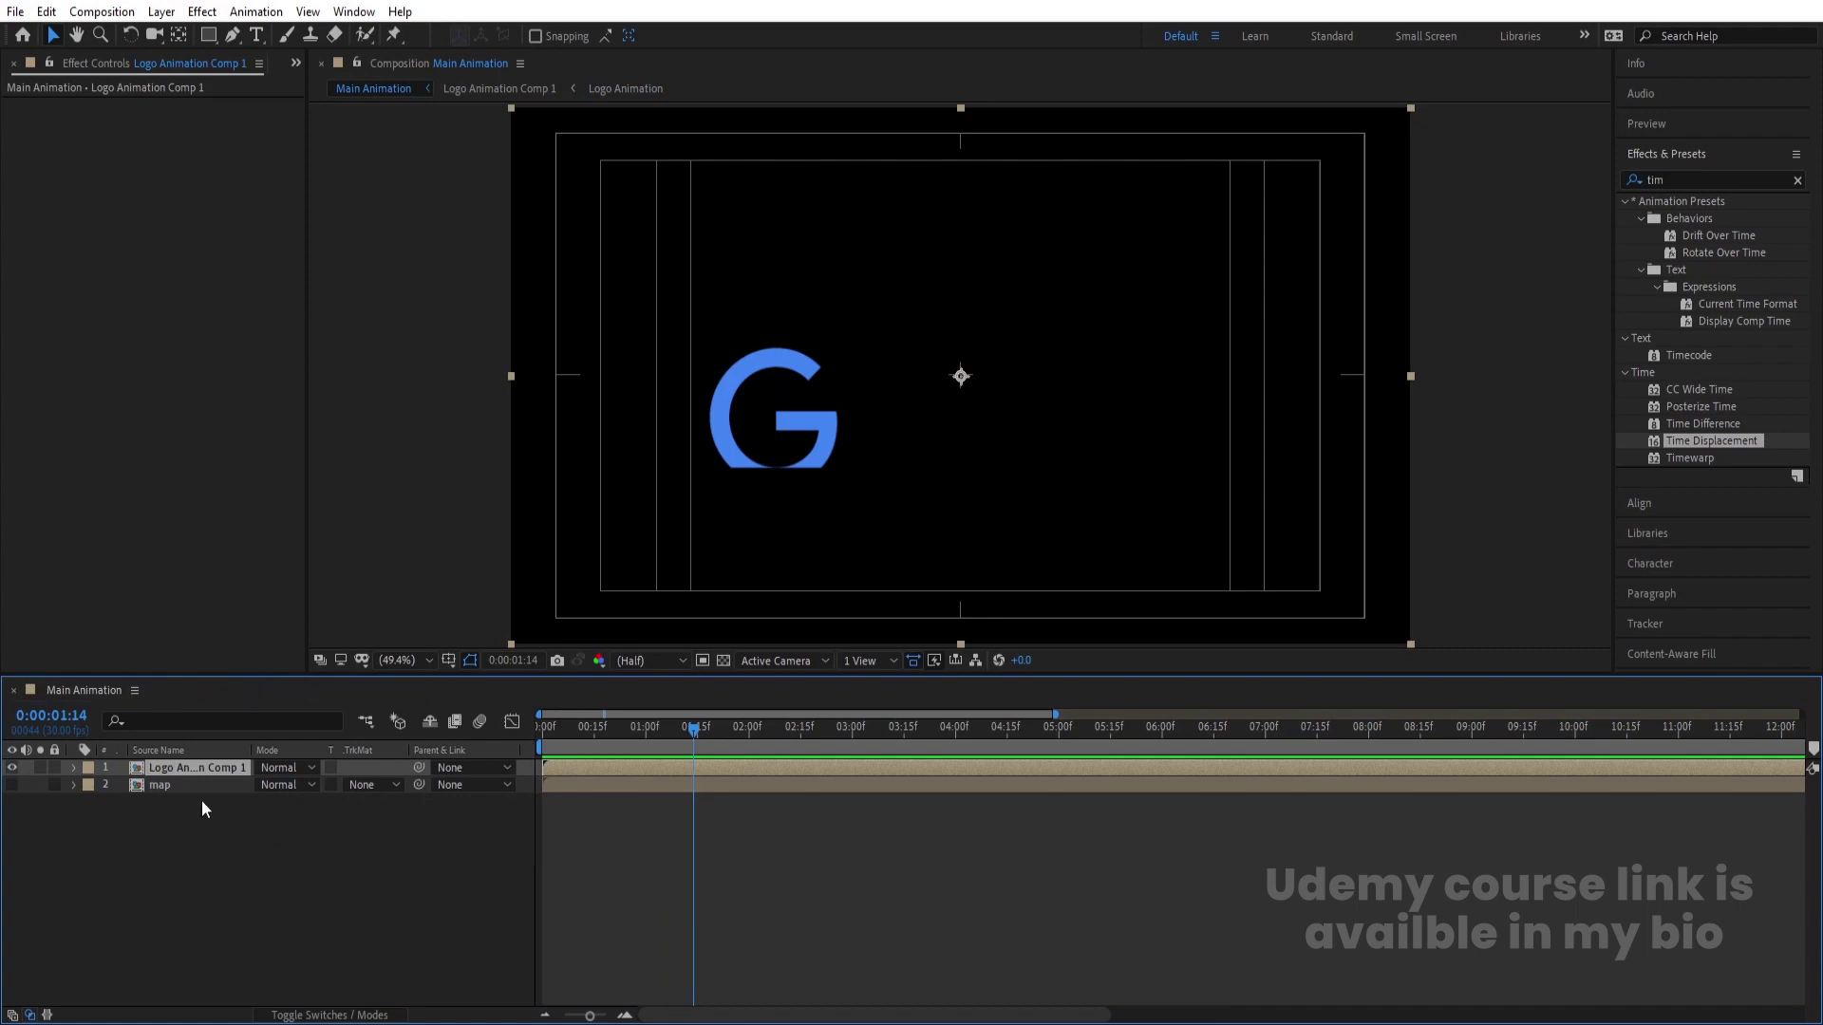
# Step: Add Time Displacement to Logo Animation Comp 1 using 2. map as the displacement layer
pyautogui.doubleClick(1675, 440)
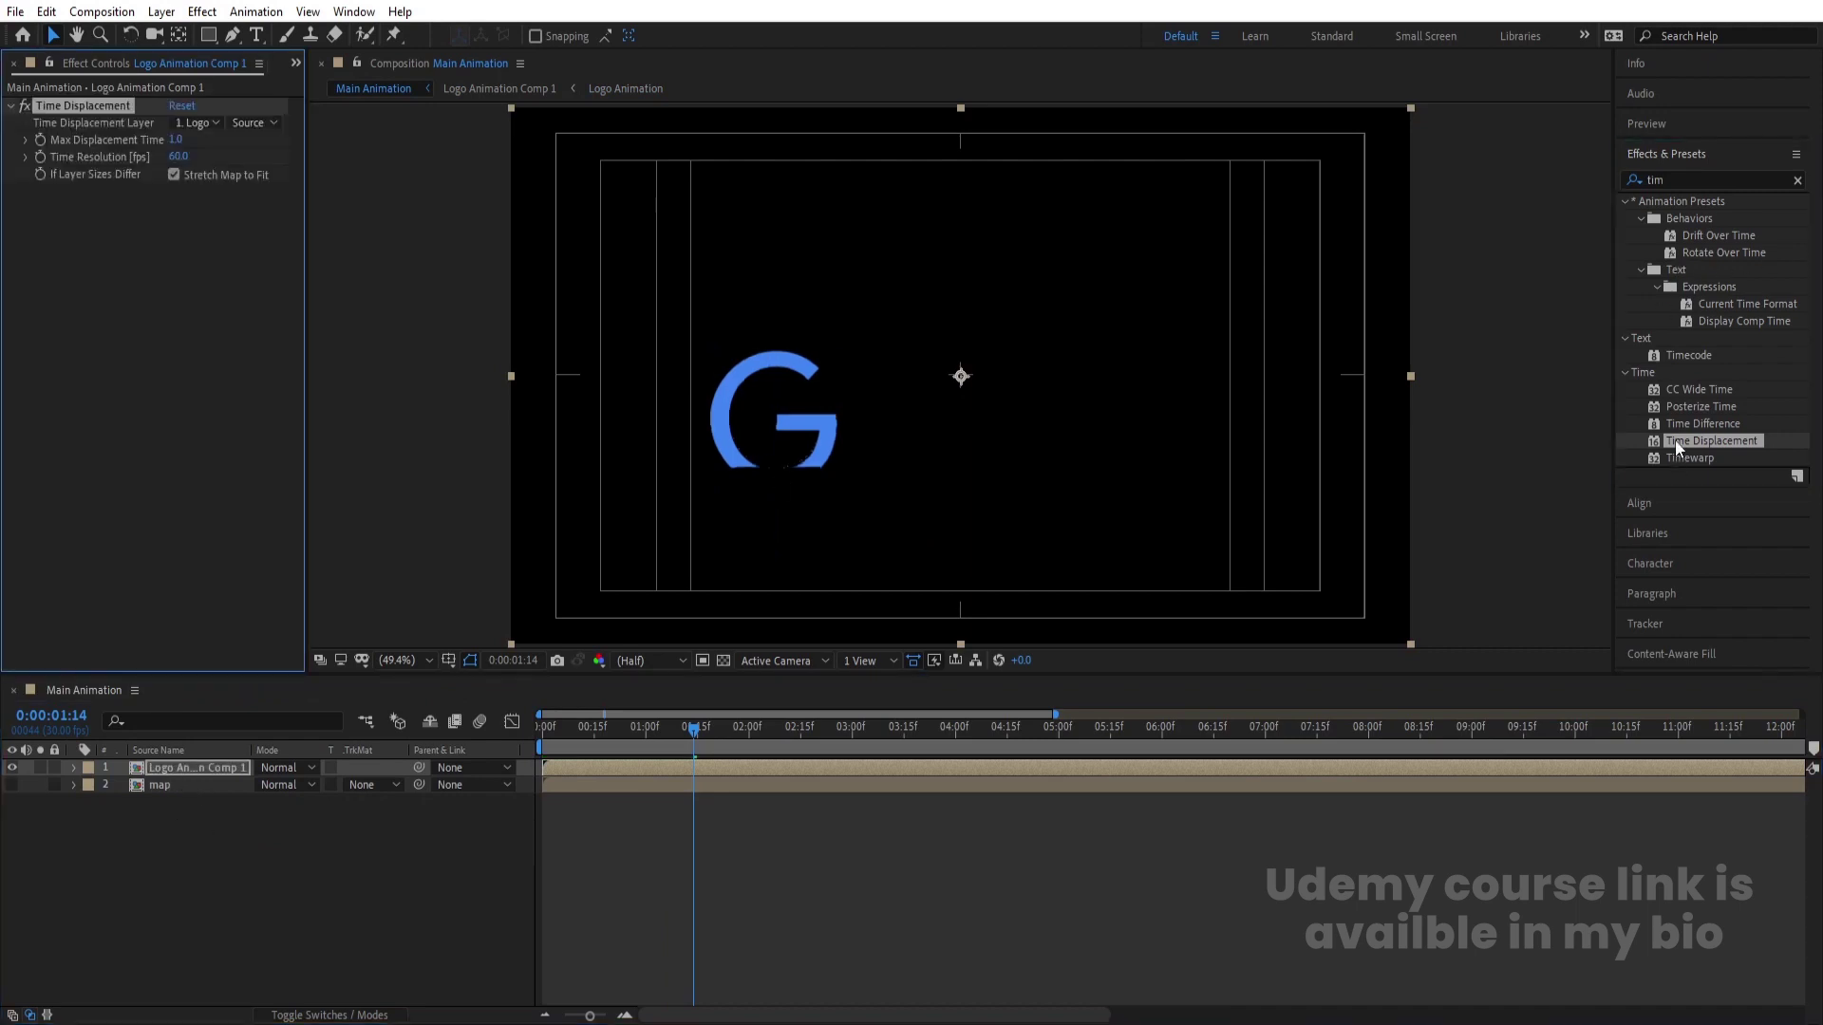
pyautogui.click(190, 123)
pyautogui.click(204, 195)
# Step: Preview the glitch reveal from the start, then select both layers
pyautogui.press('space')
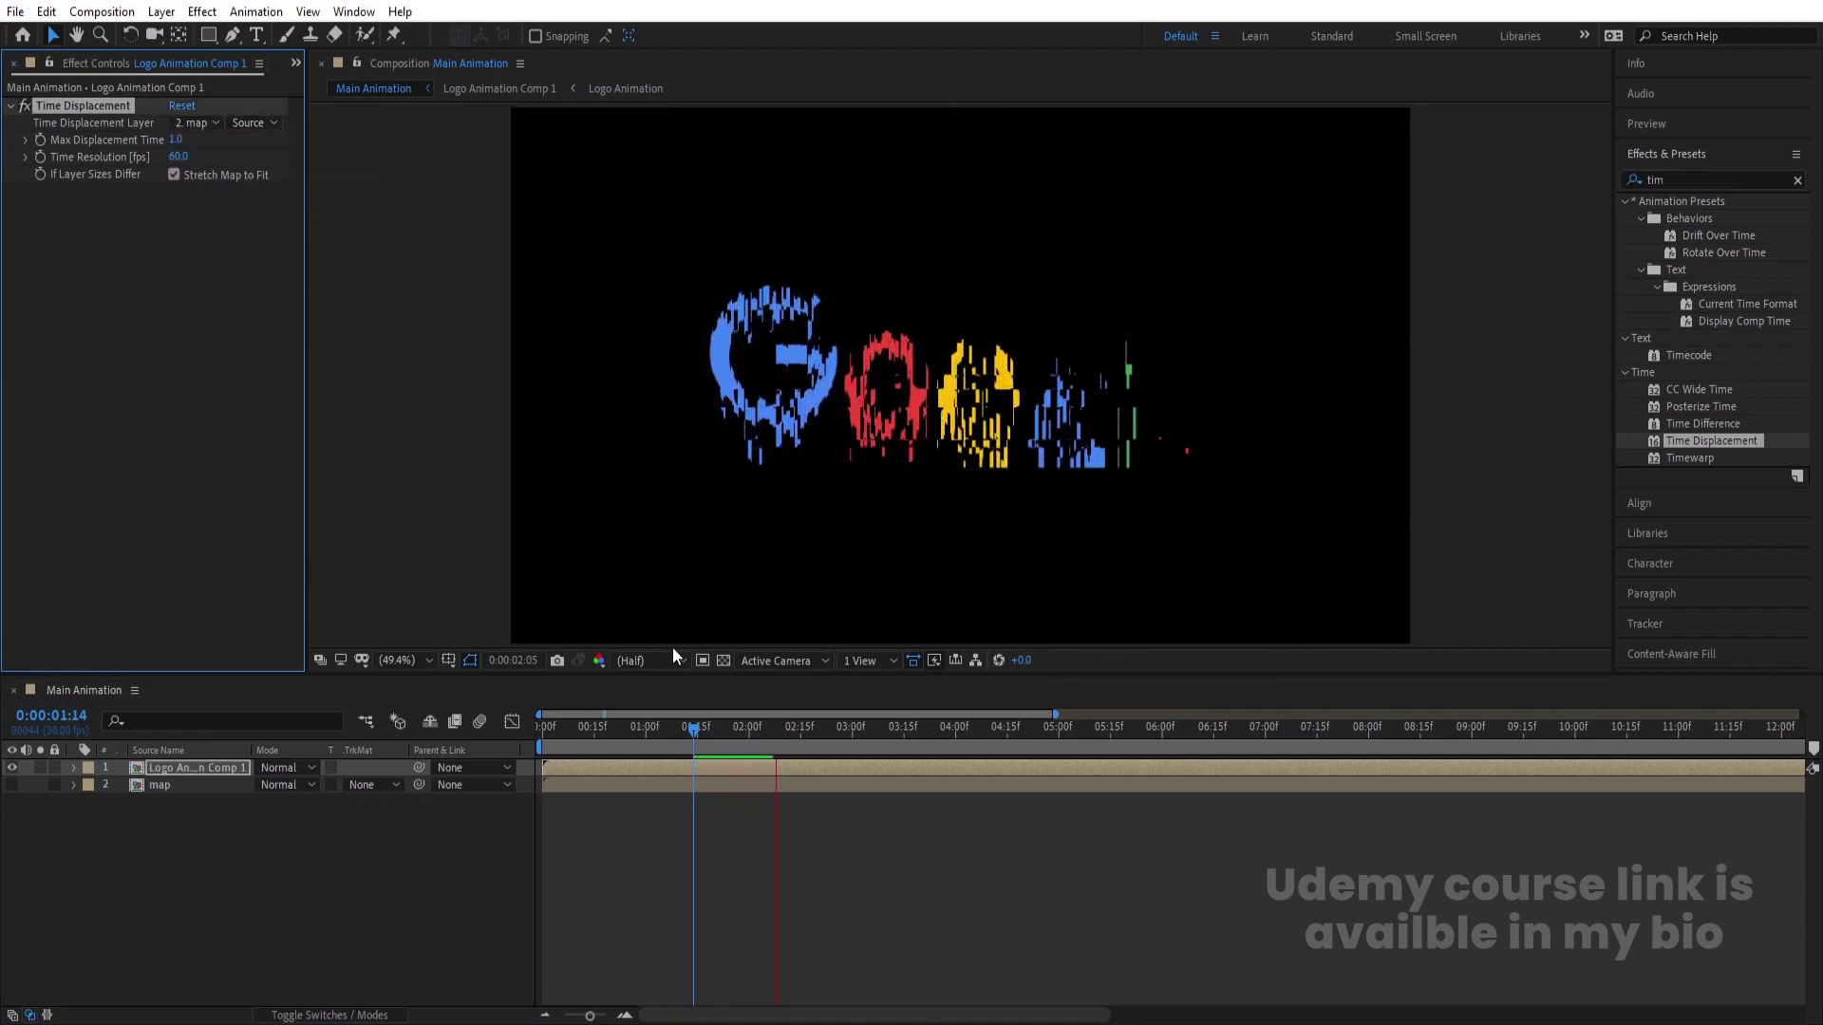
pyautogui.moveTo(703, 737); pyautogui.dragTo(413, 729)
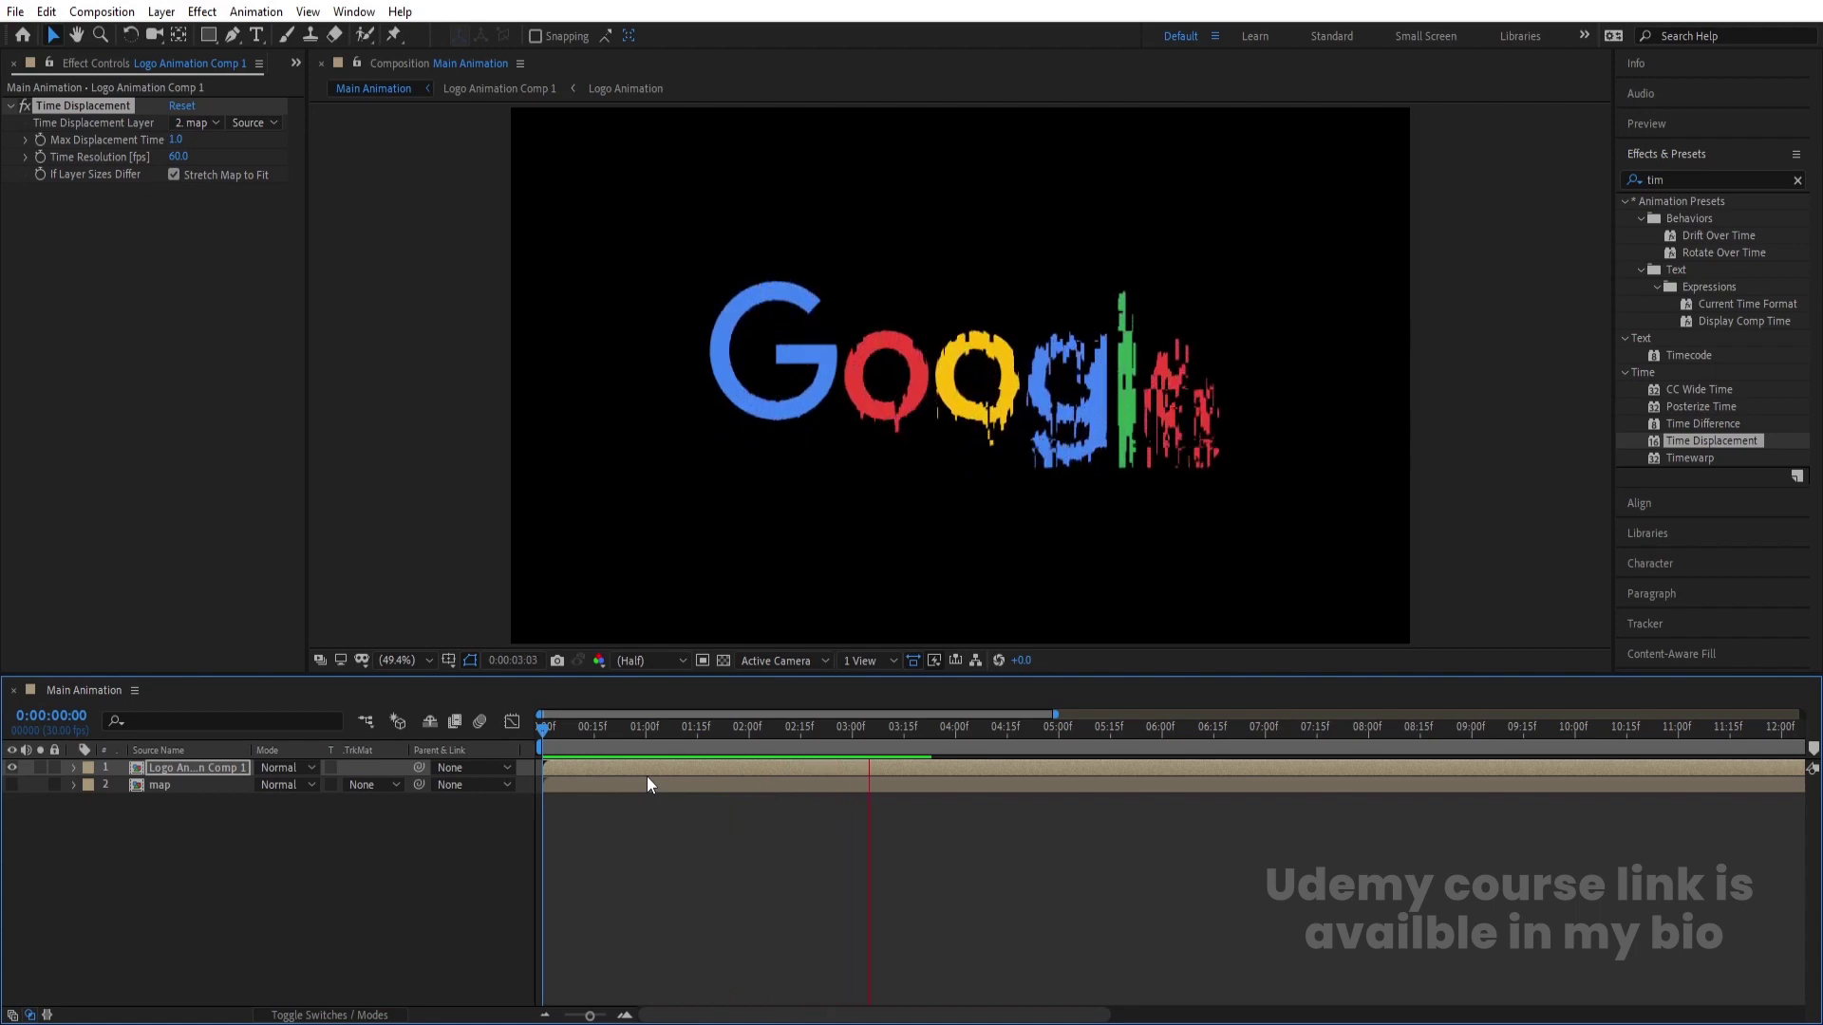
pyautogui.click(666, 731)
pyautogui.moveTo(666, 732); pyautogui.dragTo(544, 720)
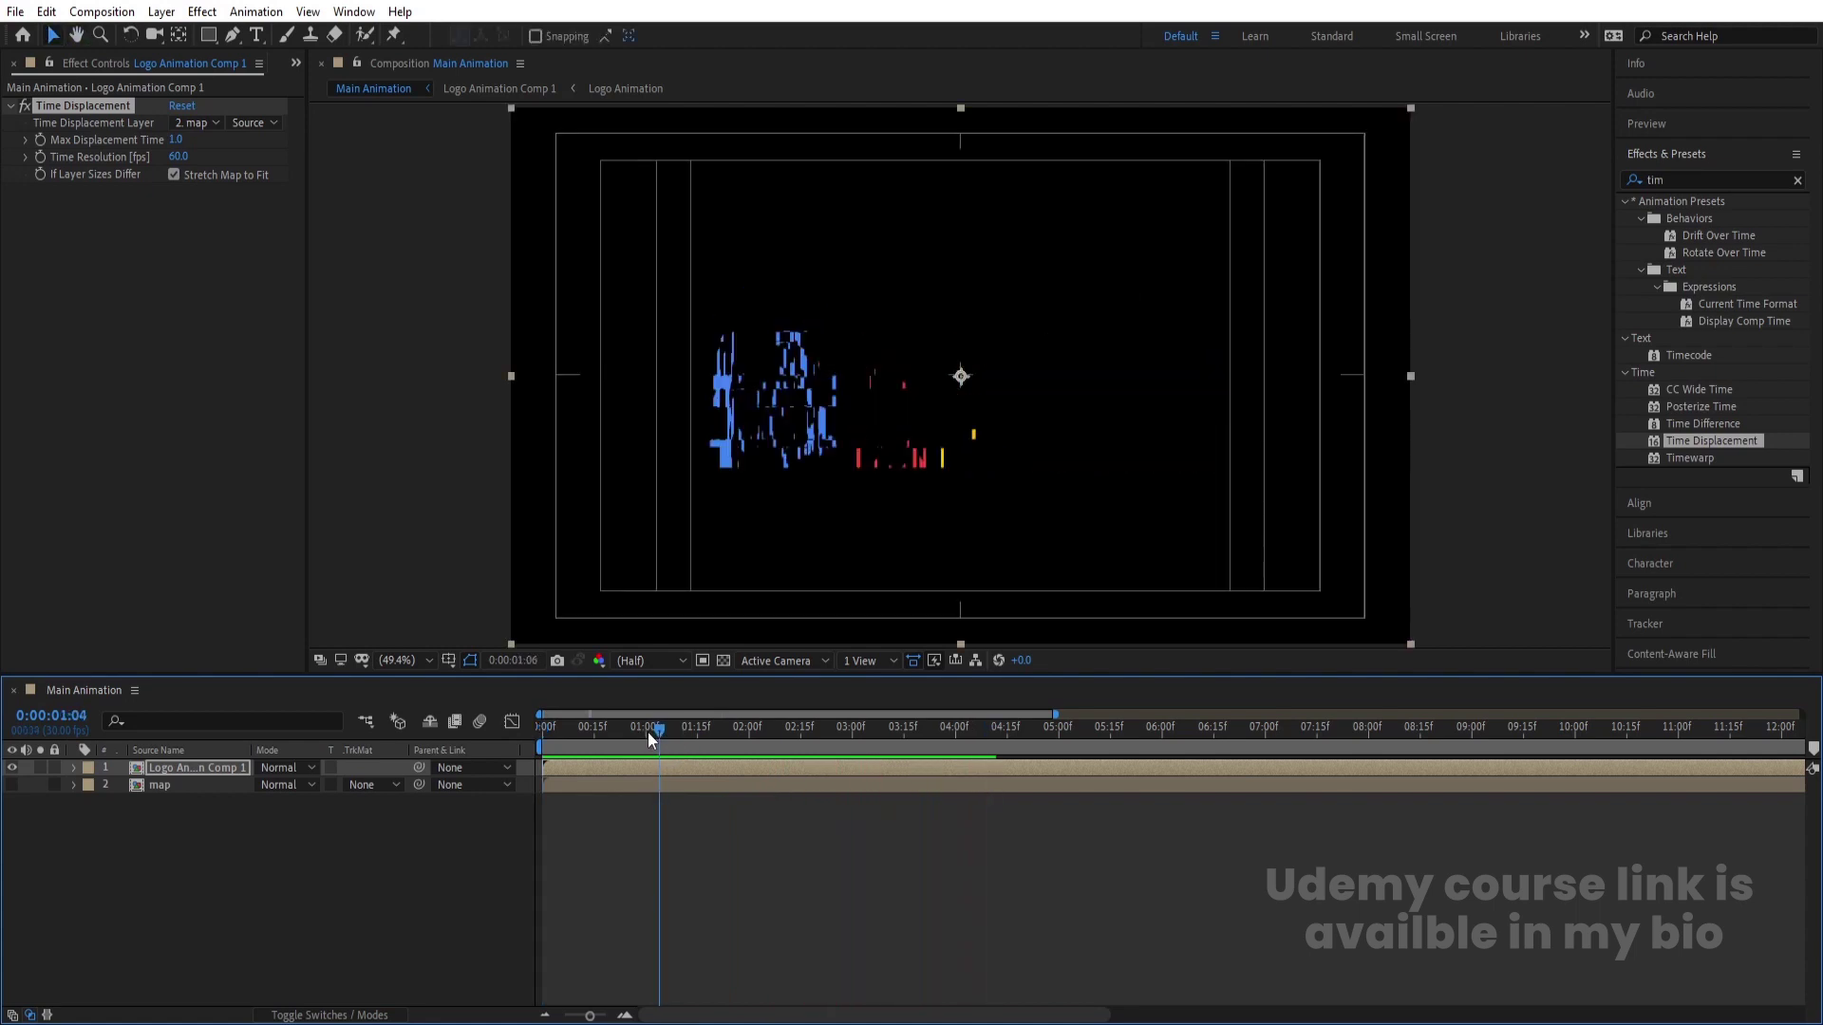
pyautogui.press('space')
pyautogui.moveTo(208, 863); pyautogui.dragTo(122, 775)
# Step: Pre-compose both layers into a comp named Final Logo and preview it
pyautogui.hotkey('ctrl', 'shift', 'c')
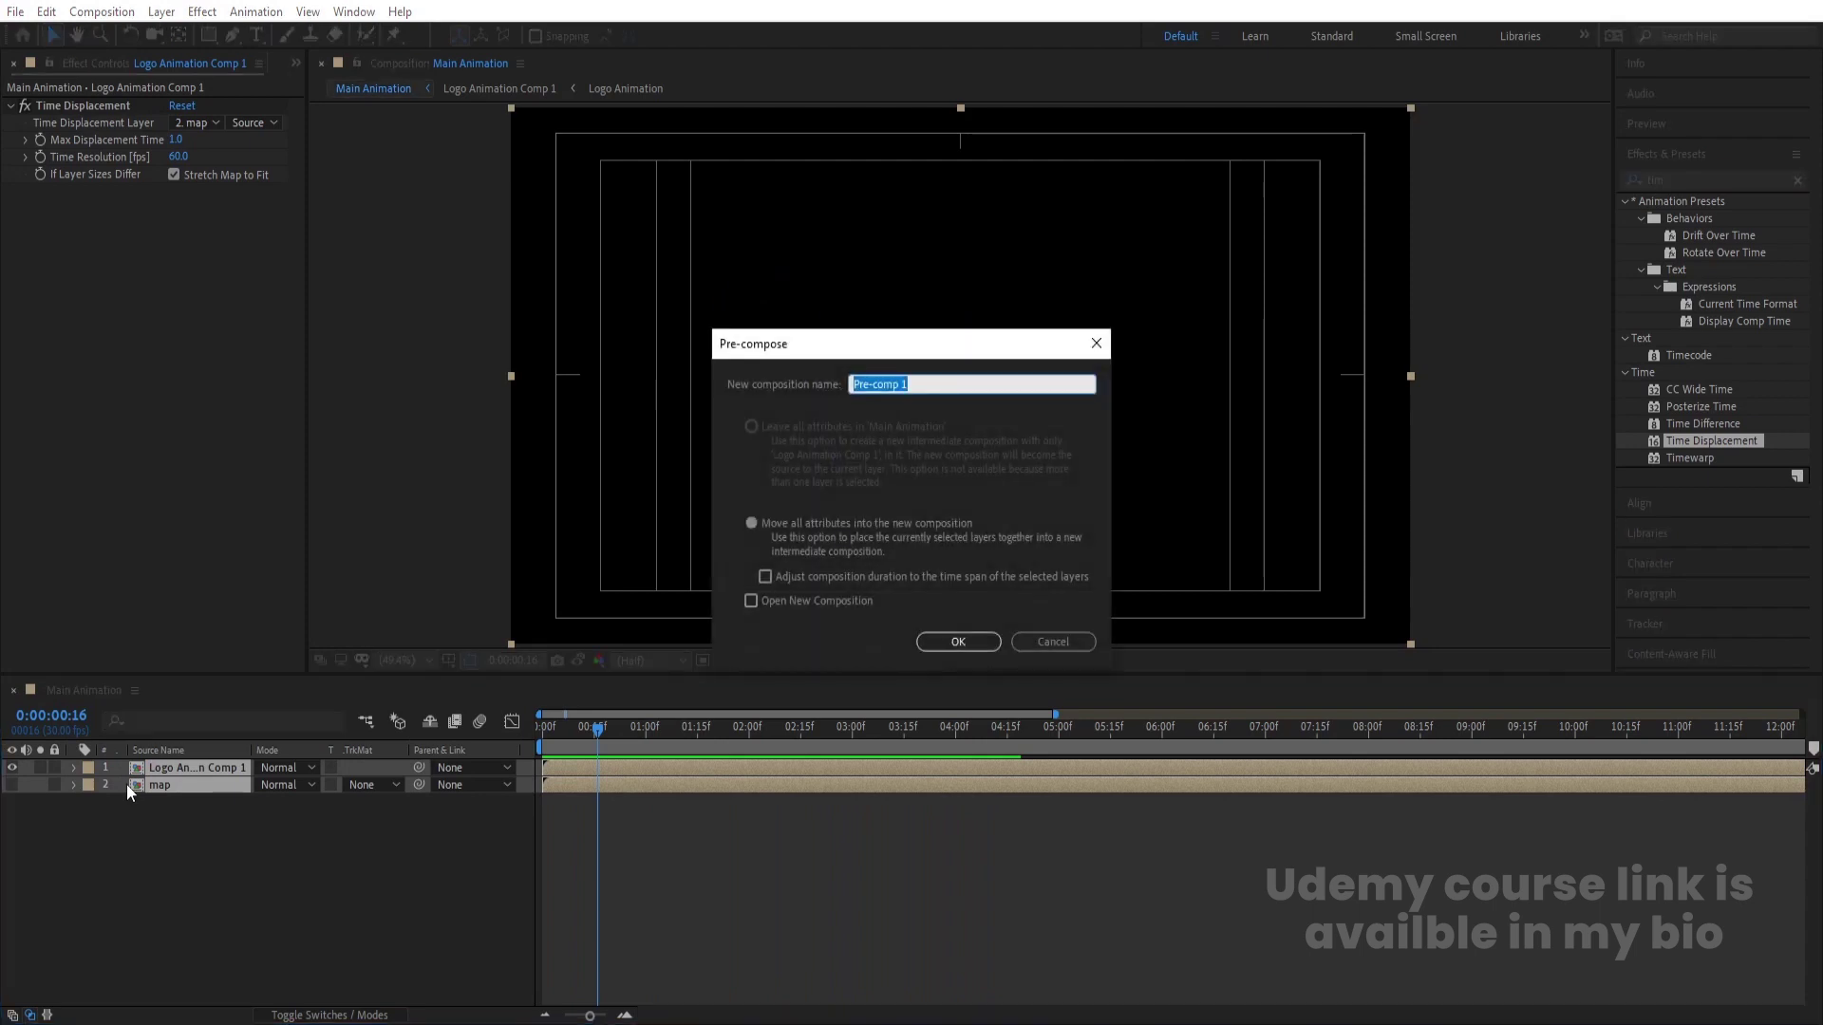
pyautogui.write('Final Logo')
pyautogui.press('Return')
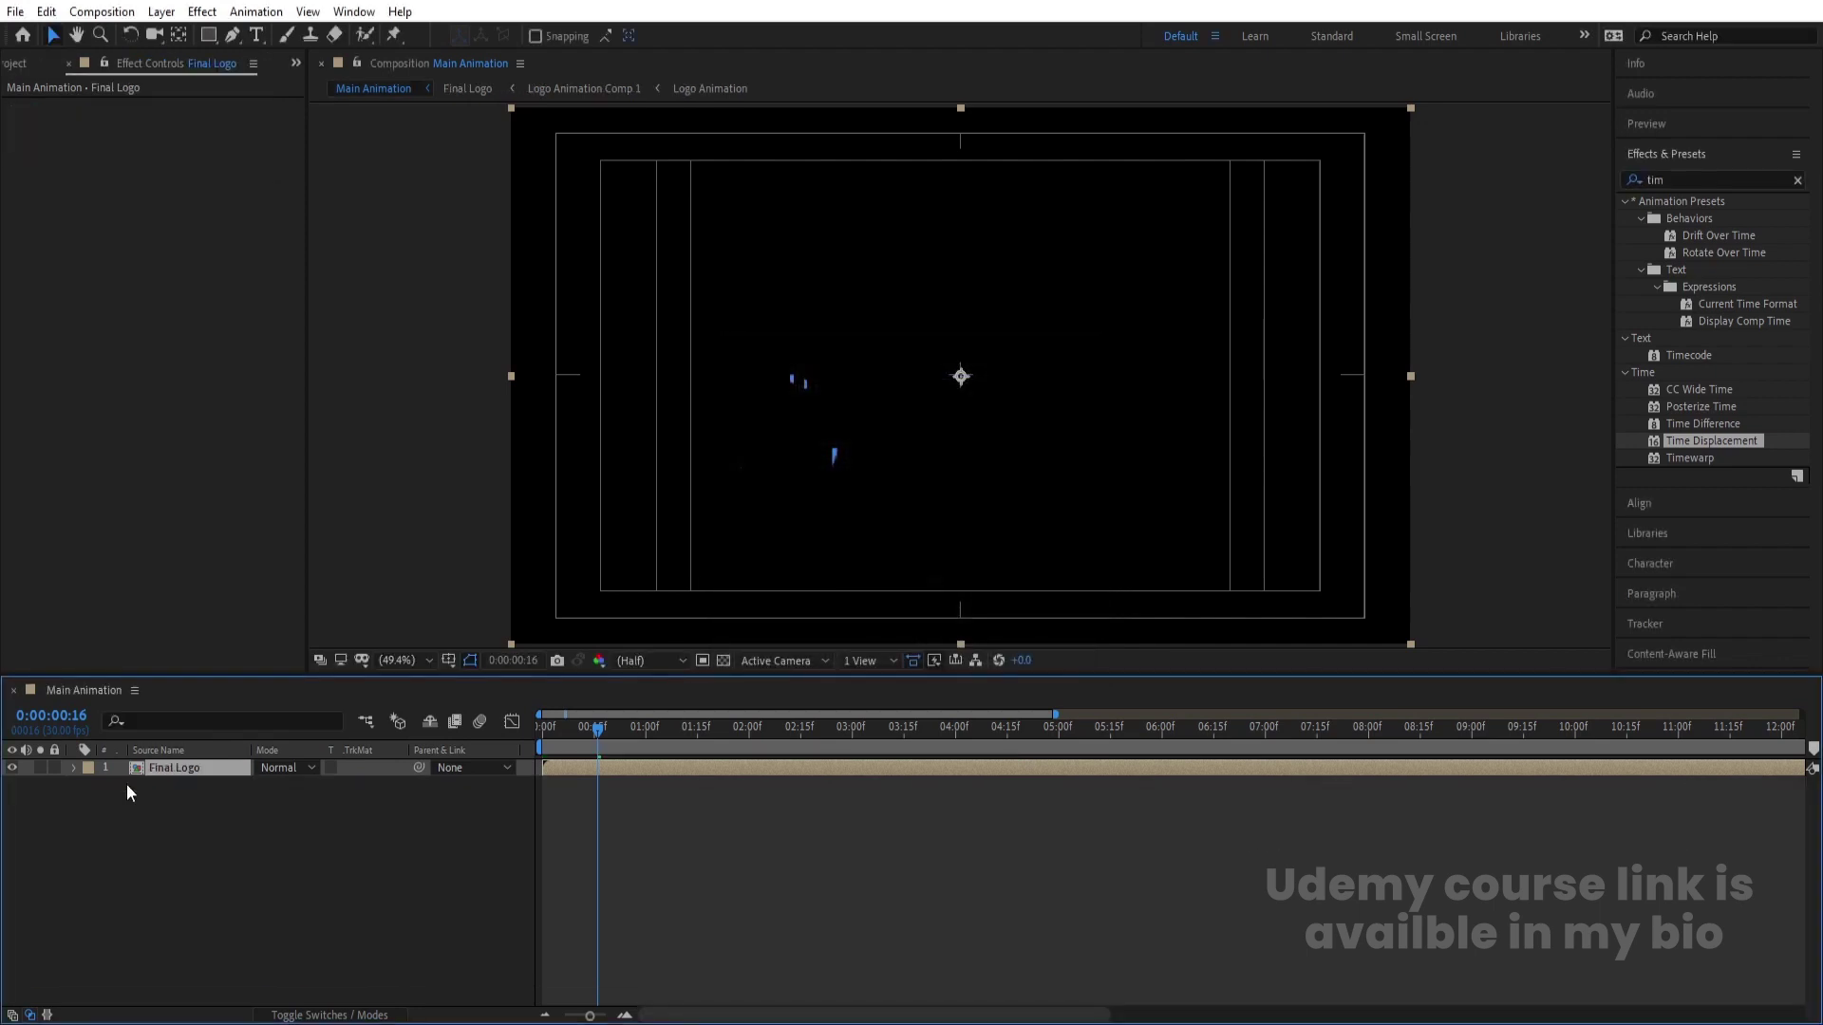
pyautogui.press('space')
# Step: Duplicate the Final Logo layer and select the bottom copy
pyautogui.hotkey('ctrl', 'd')
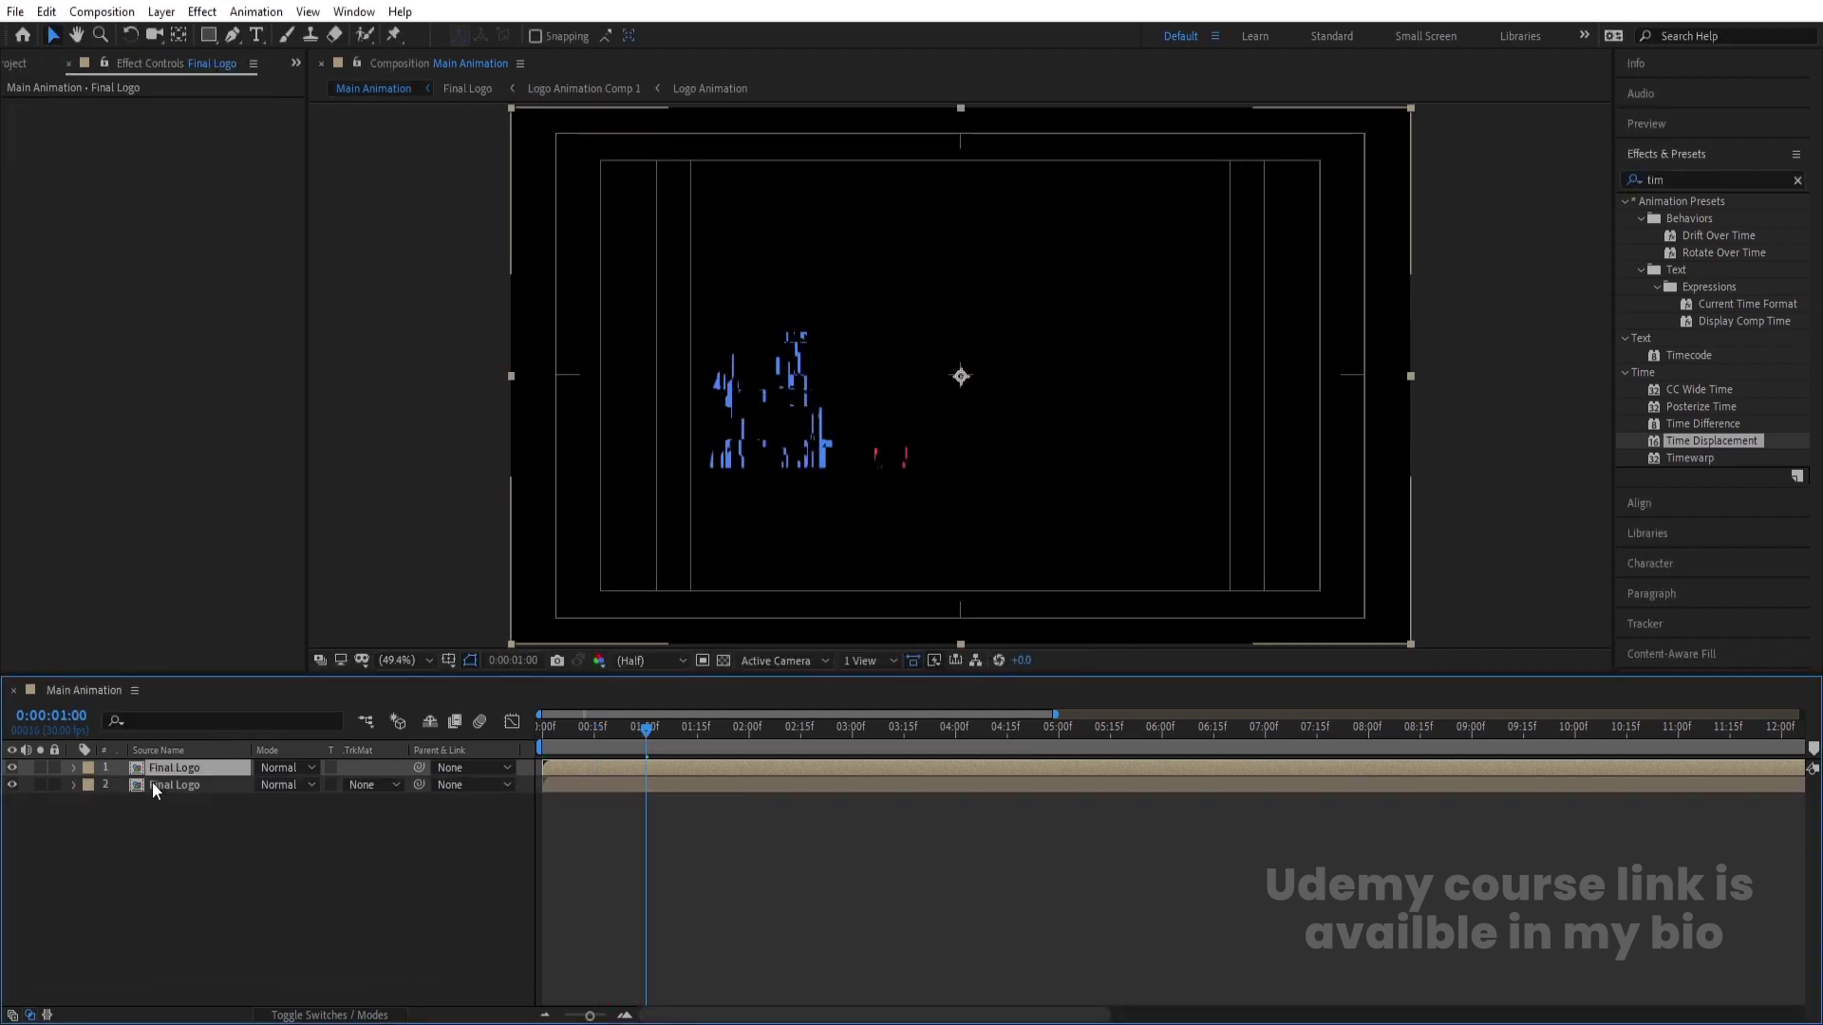
pyautogui.hotkey('ctrl', 'd')
pyautogui.hotkey('ctrl', 'd')
pyautogui.click(182, 820)
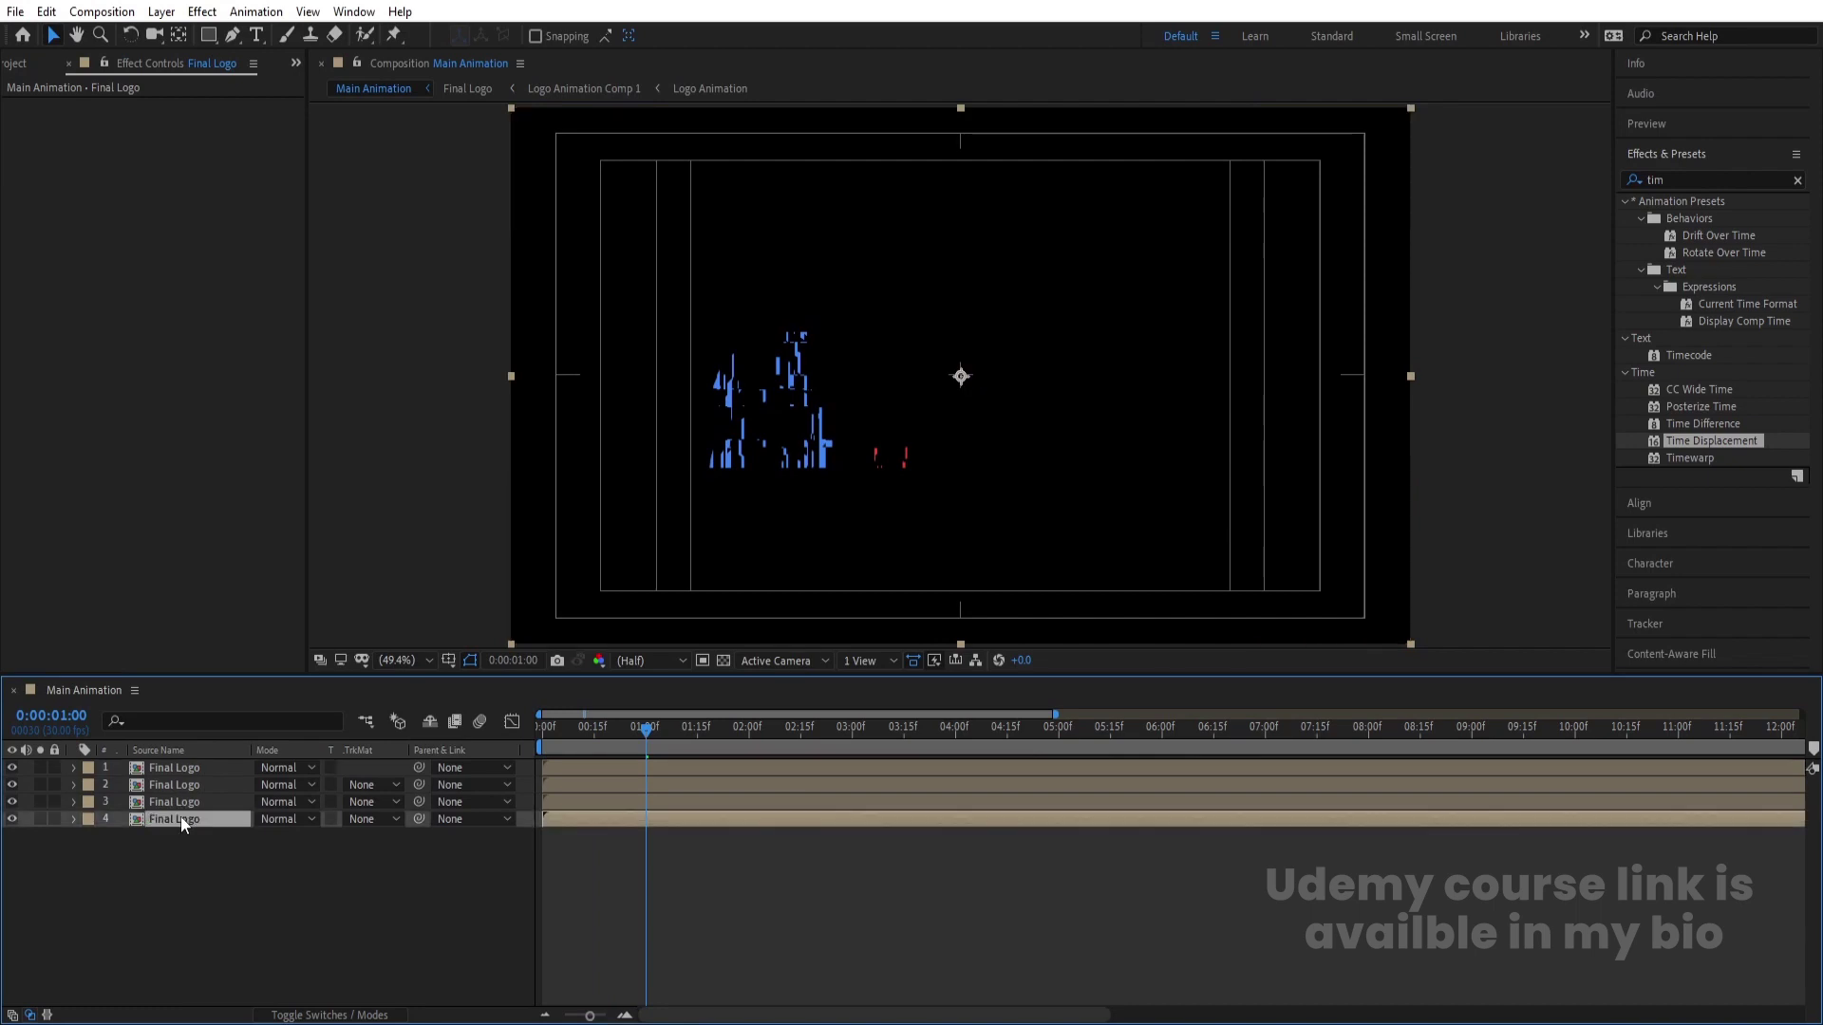
# Step: Apply a red Fill effect to the bottom Final Logo layer
pyautogui.doubleClick(1679, 180)
pyautogui.write('fill')
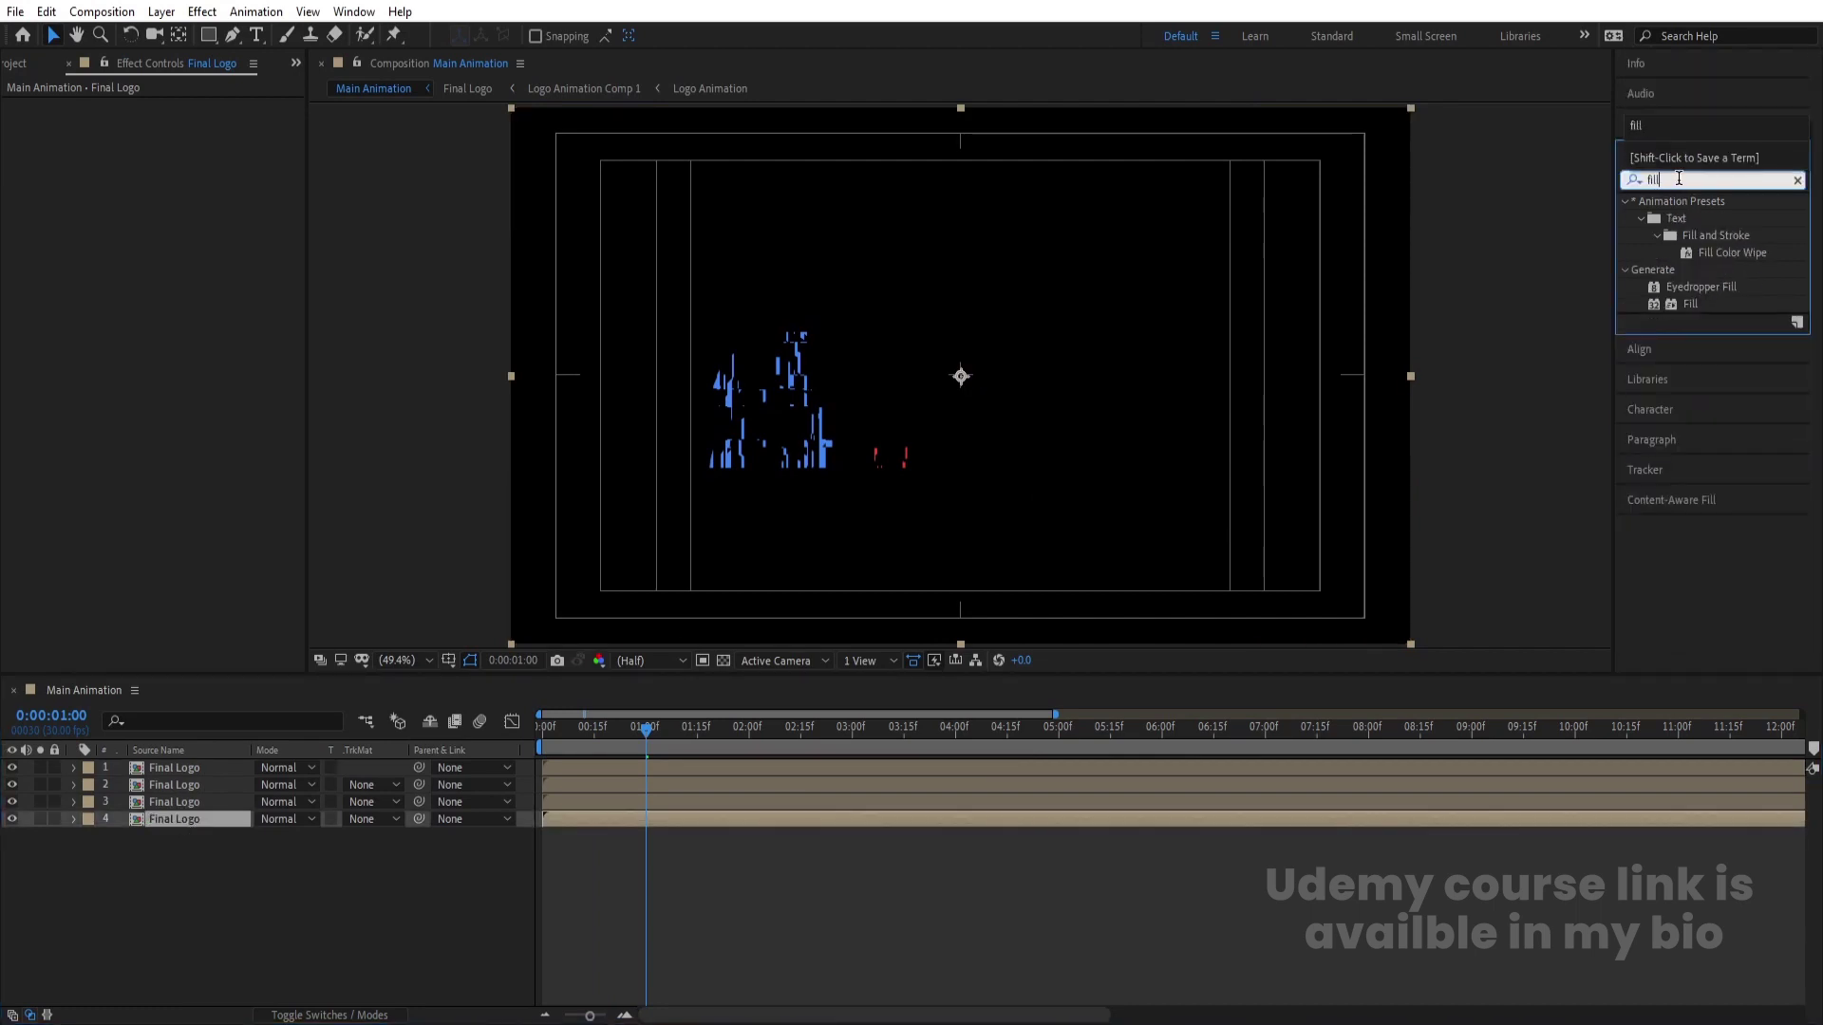
pyautogui.doubleClick(1691, 303)
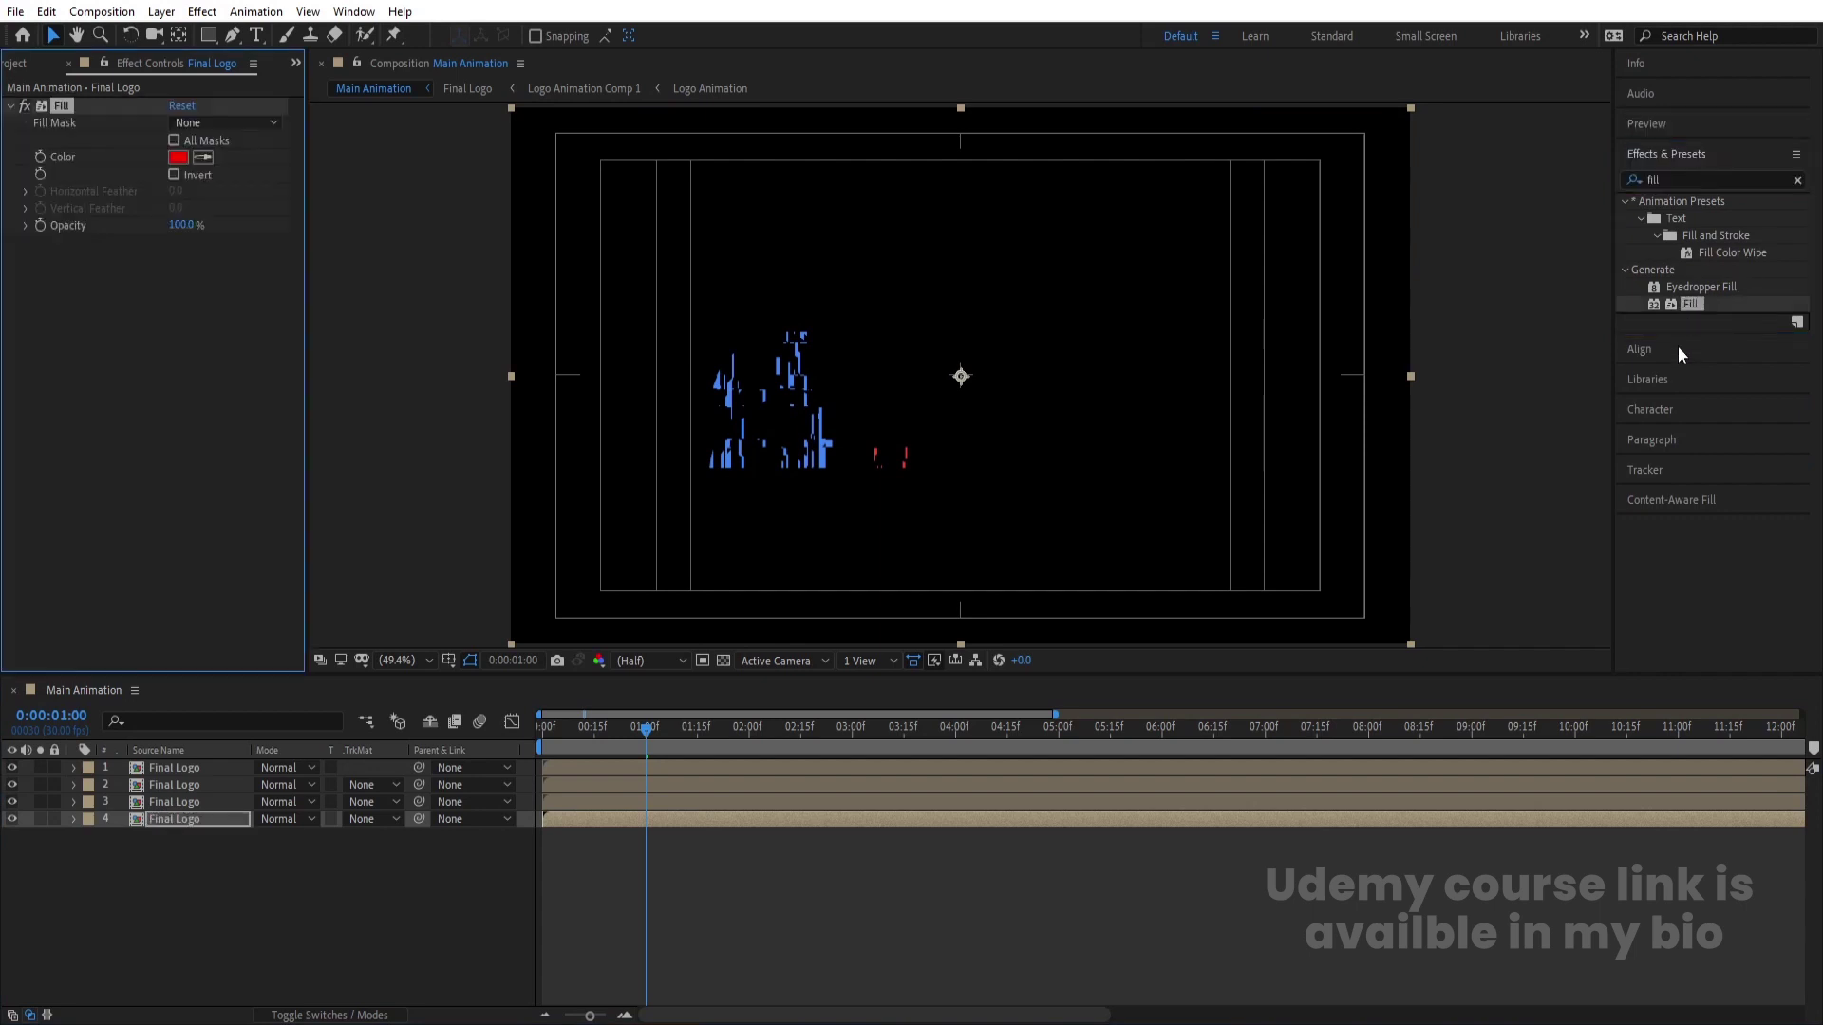
# Step: Add a green Fill effect to the third Final Logo layer
pyautogui.click(201, 803)
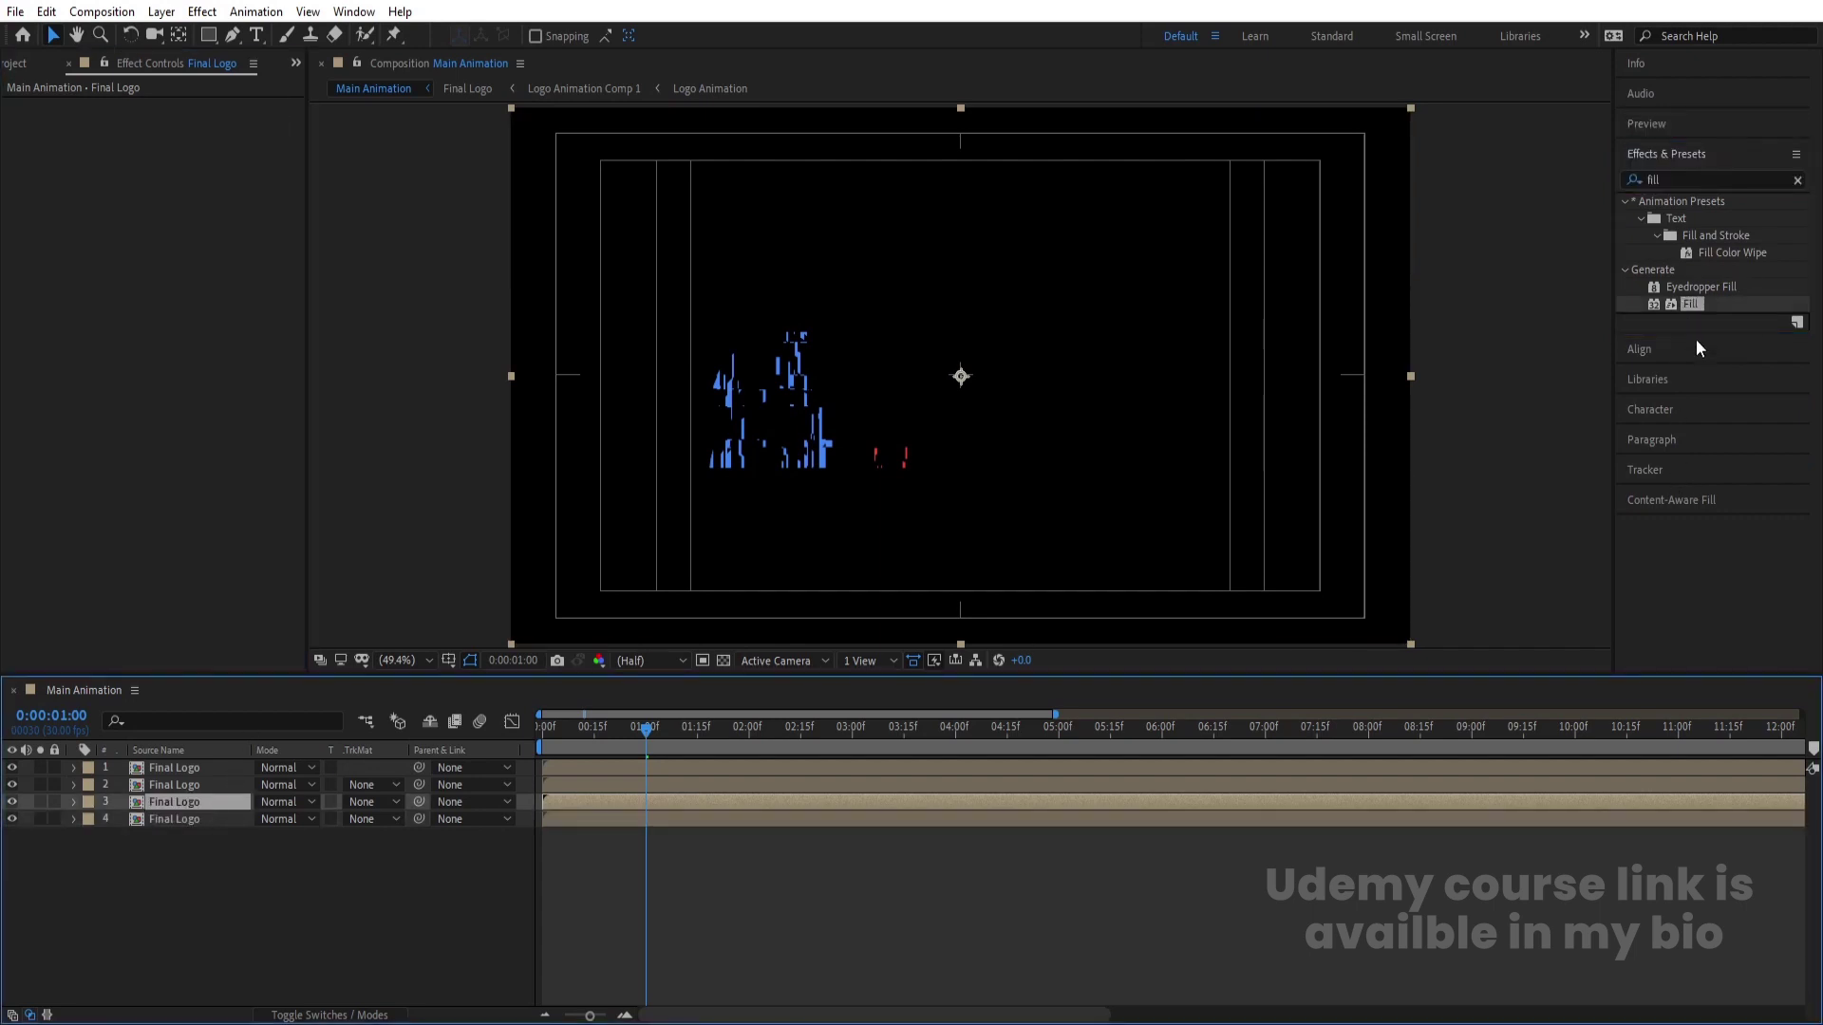
pyautogui.doubleClick(1691, 304)
pyautogui.click(171, 156)
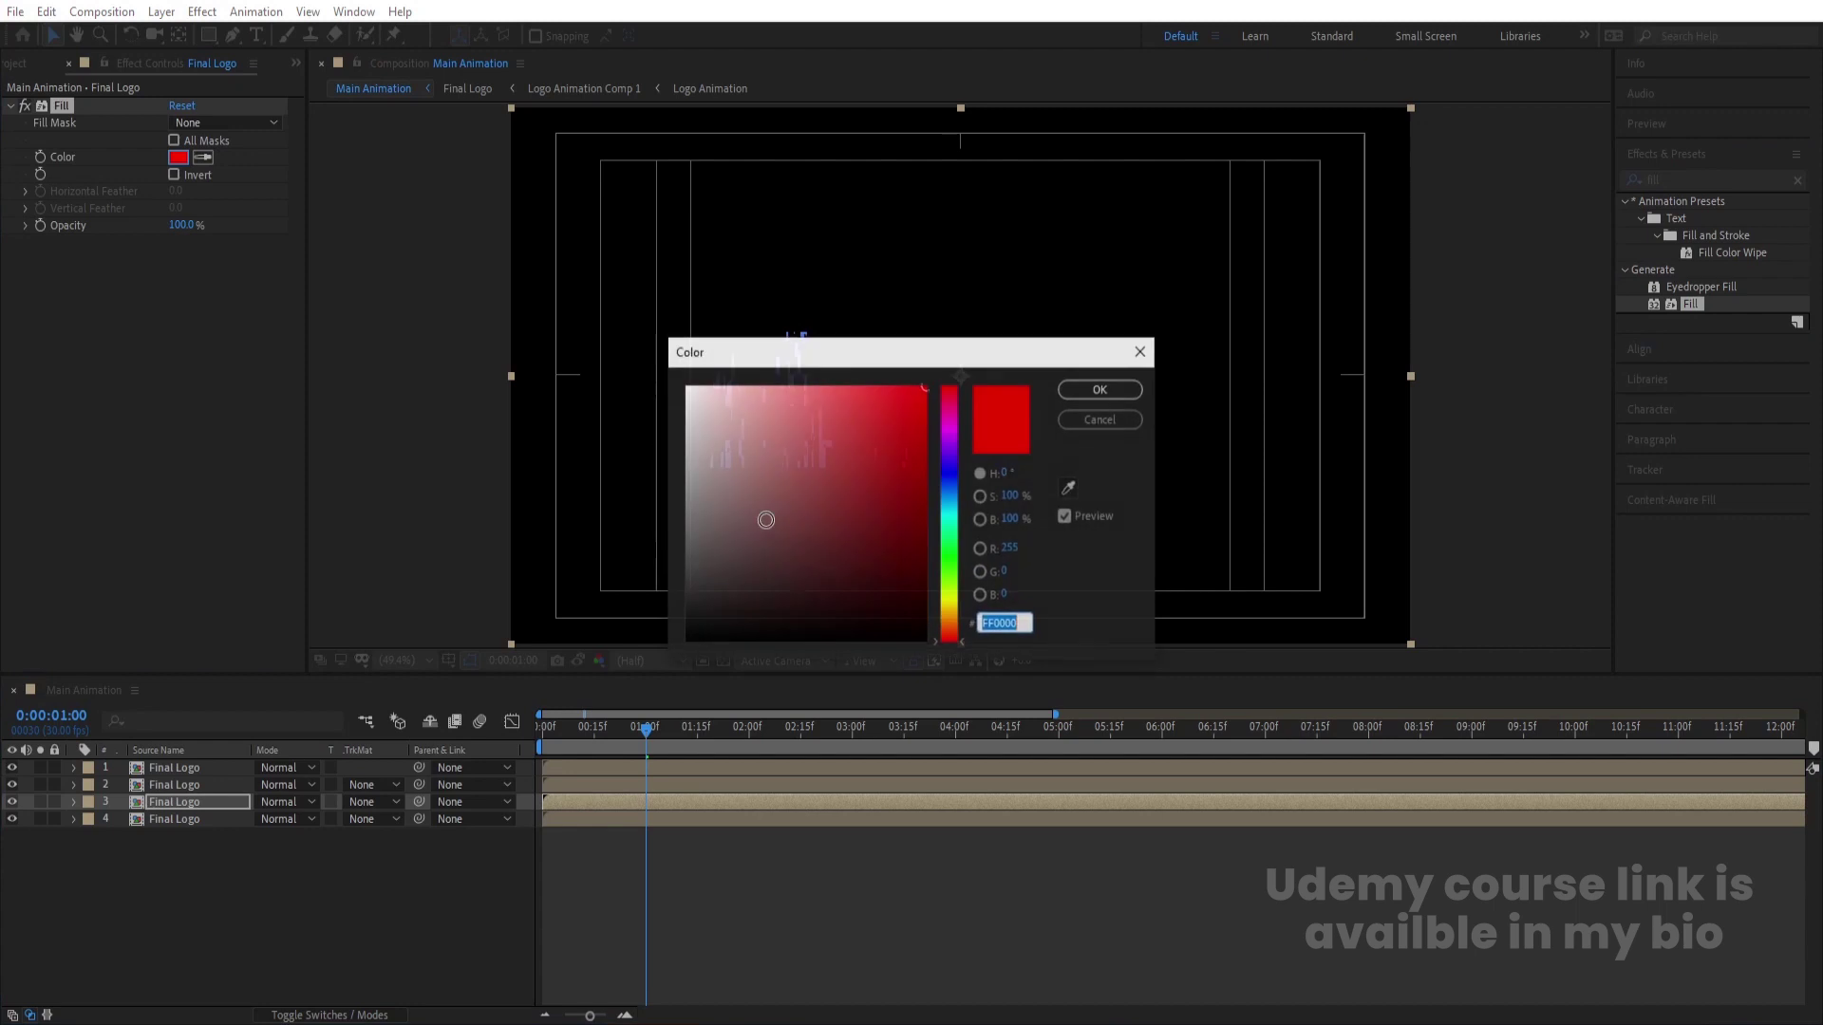
pyautogui.click(954, 551)
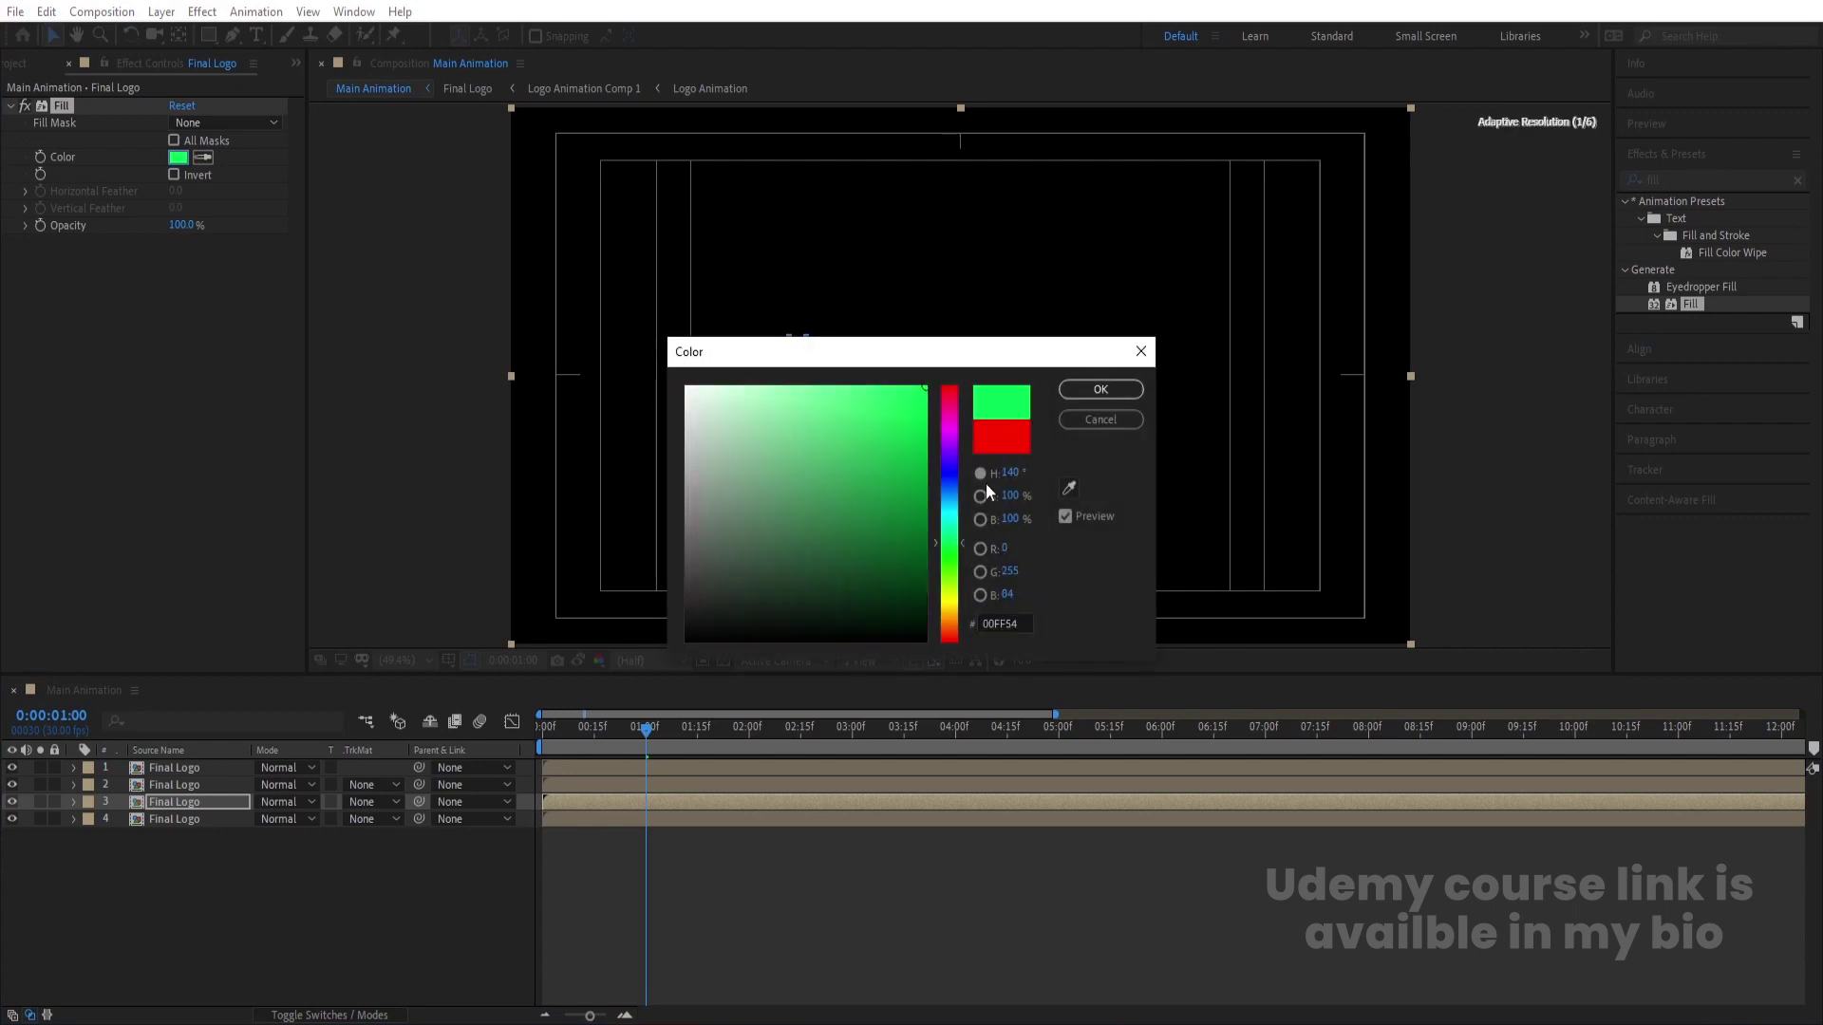
pyautogui.click(1101, 389)
# Step: Add a blue Fill effect to the second Final Logo layer
pyautogui.click(200, 792)
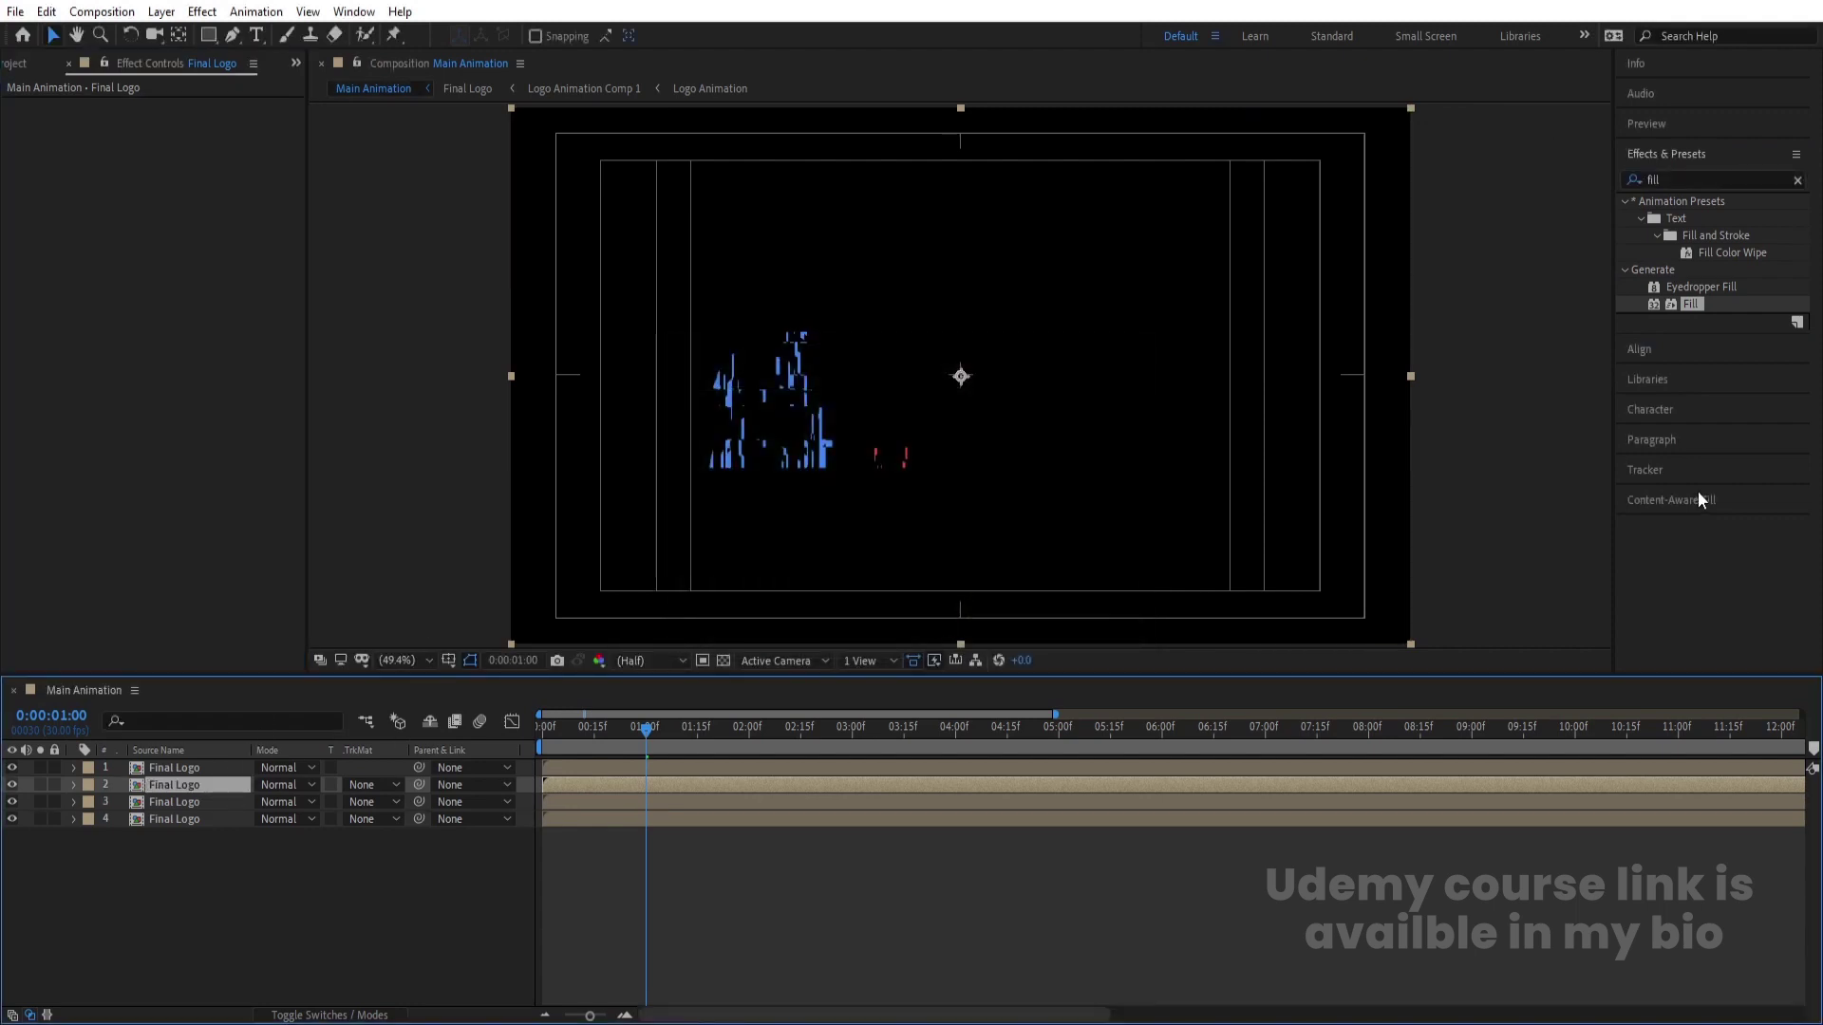
pyautogui.doubleClick(1695, 305)
pyautogui.click(176, 157)
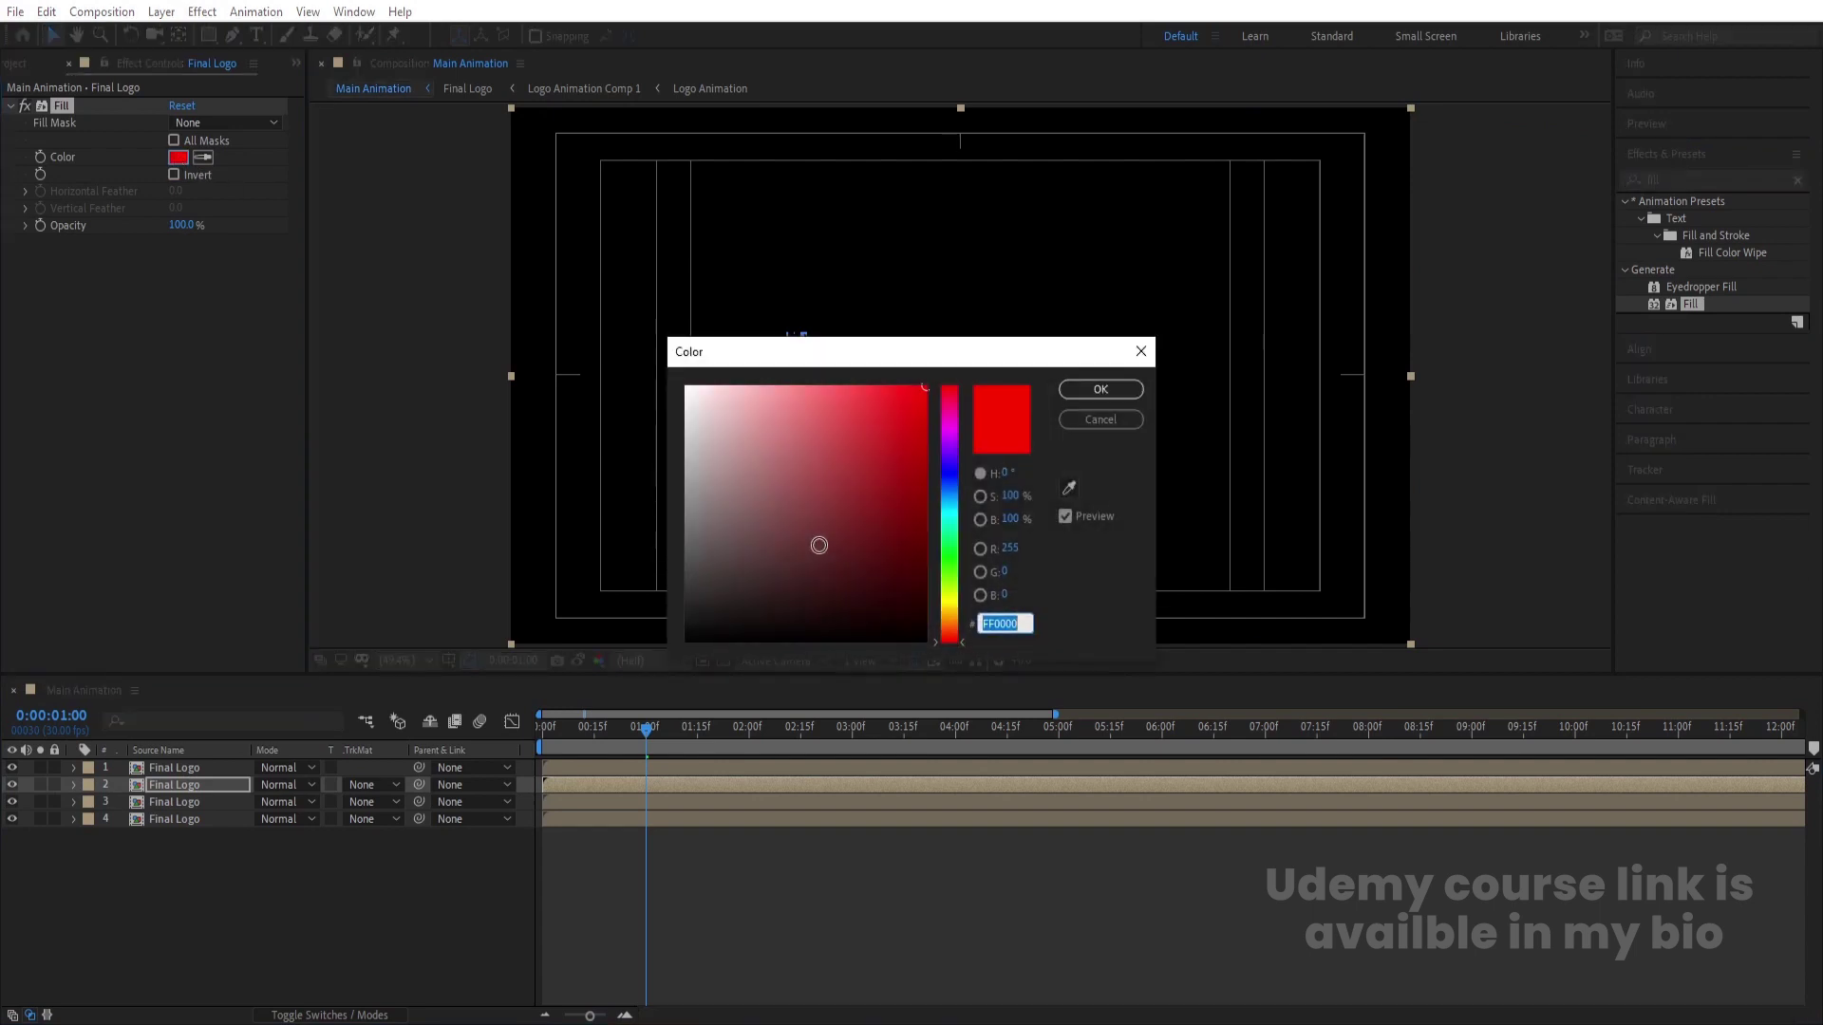
pyautogui.click(945, 486)
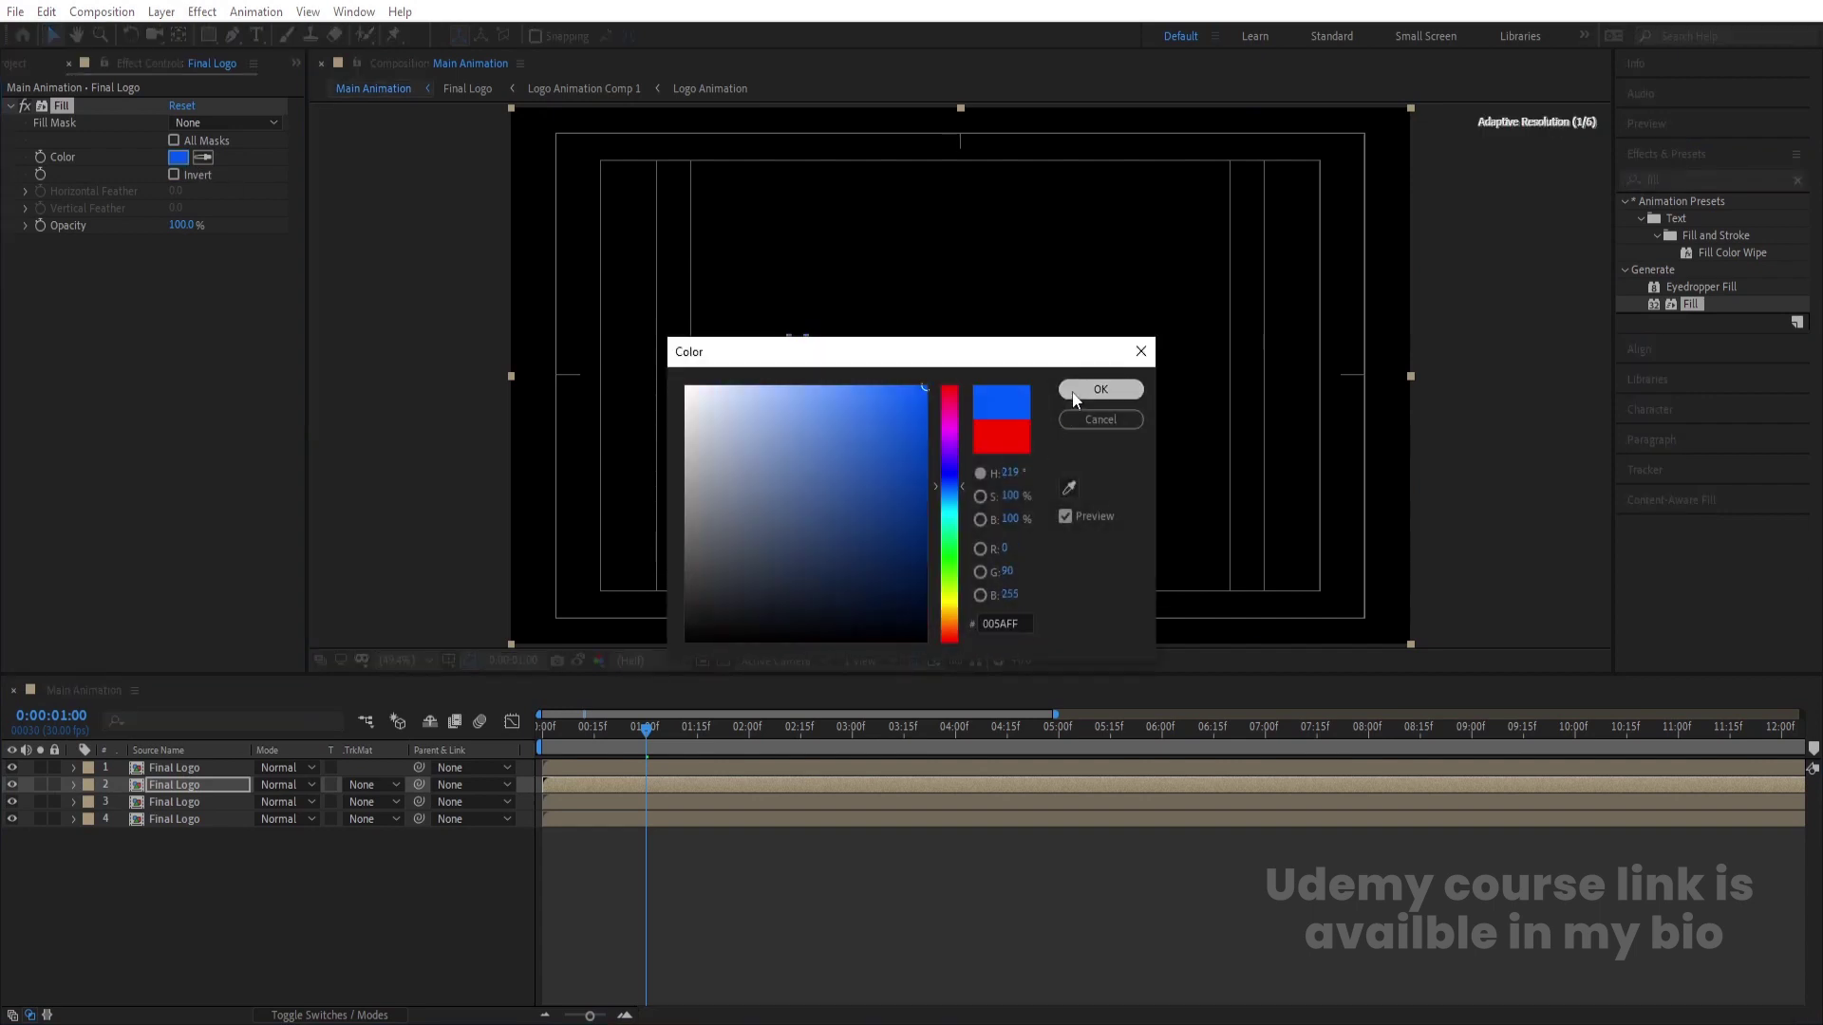
pyautogui.click(1100, 389)
# Step: Trim layers 3, 2 and 1 to start at frames 5, 10 and 15, then preview
pyautogui.press('Home')
pyautogui.press('=')
pyautogui.press('=')
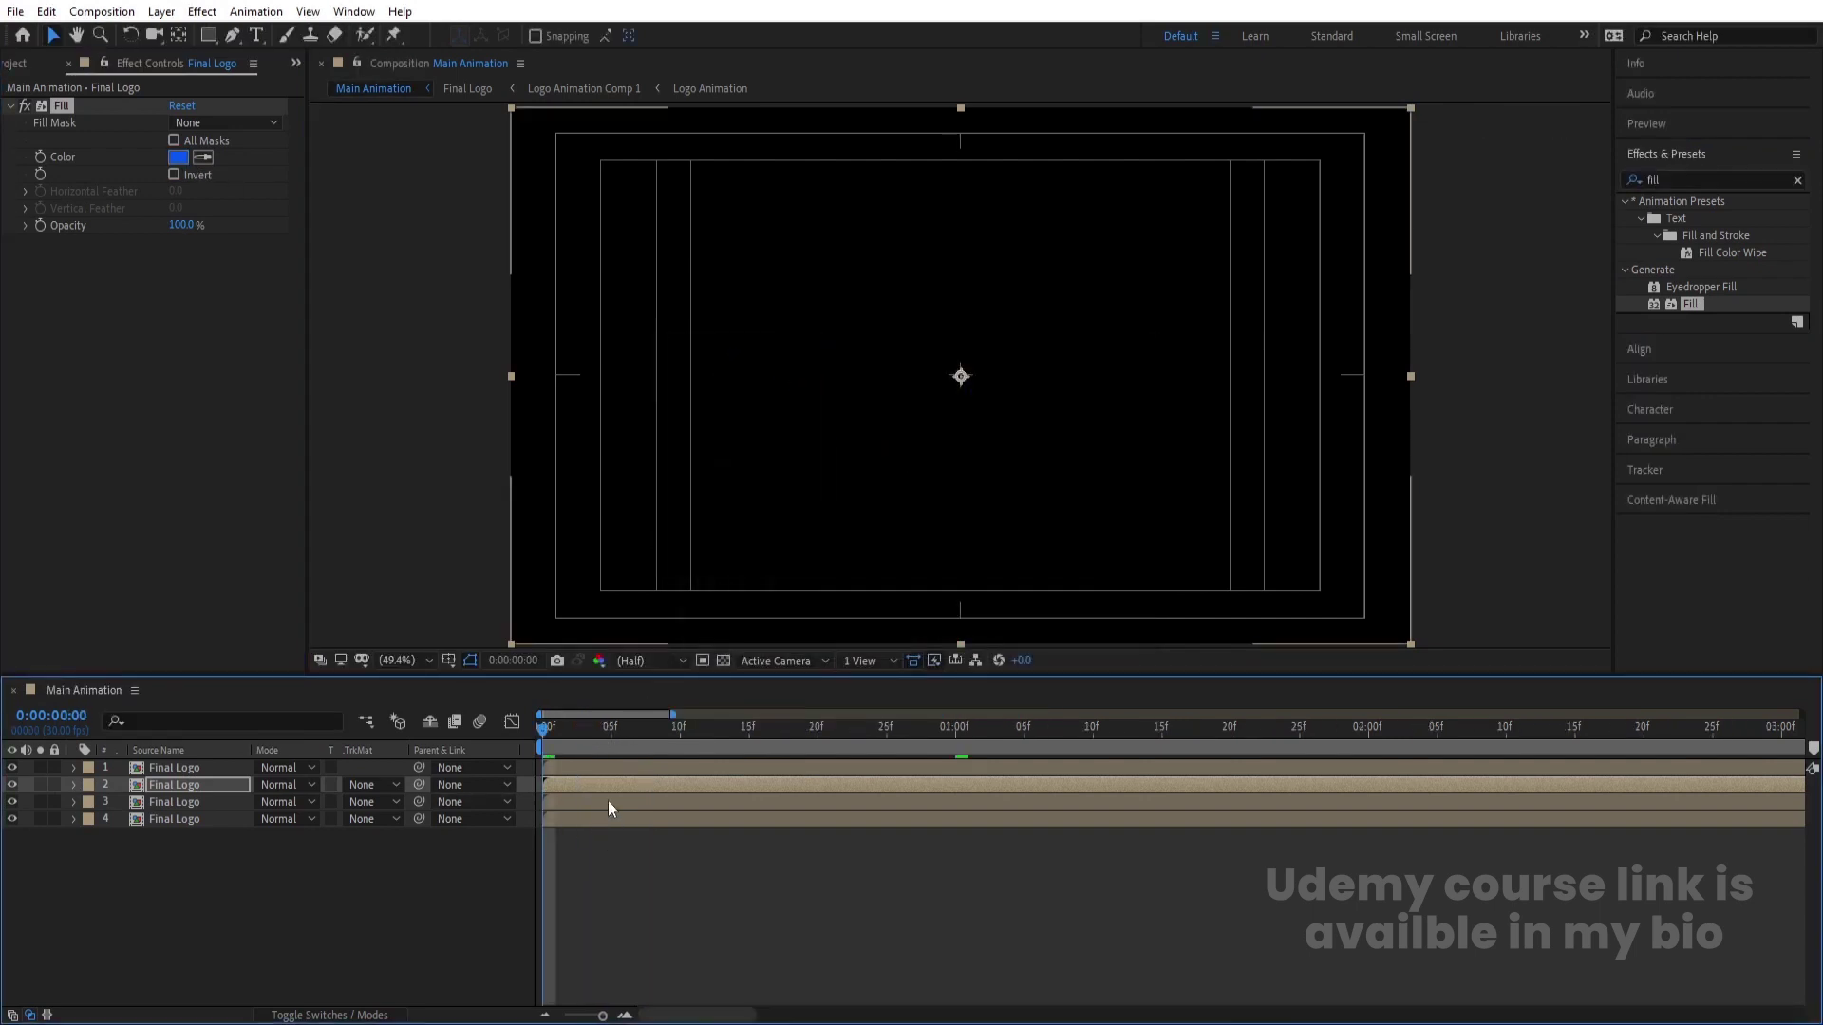
pyautogui.click(611, 725)
pyautogui.click(607, 798)
pyautogui.hotkey('alt', '[')
pyautogui.click(681, 725)
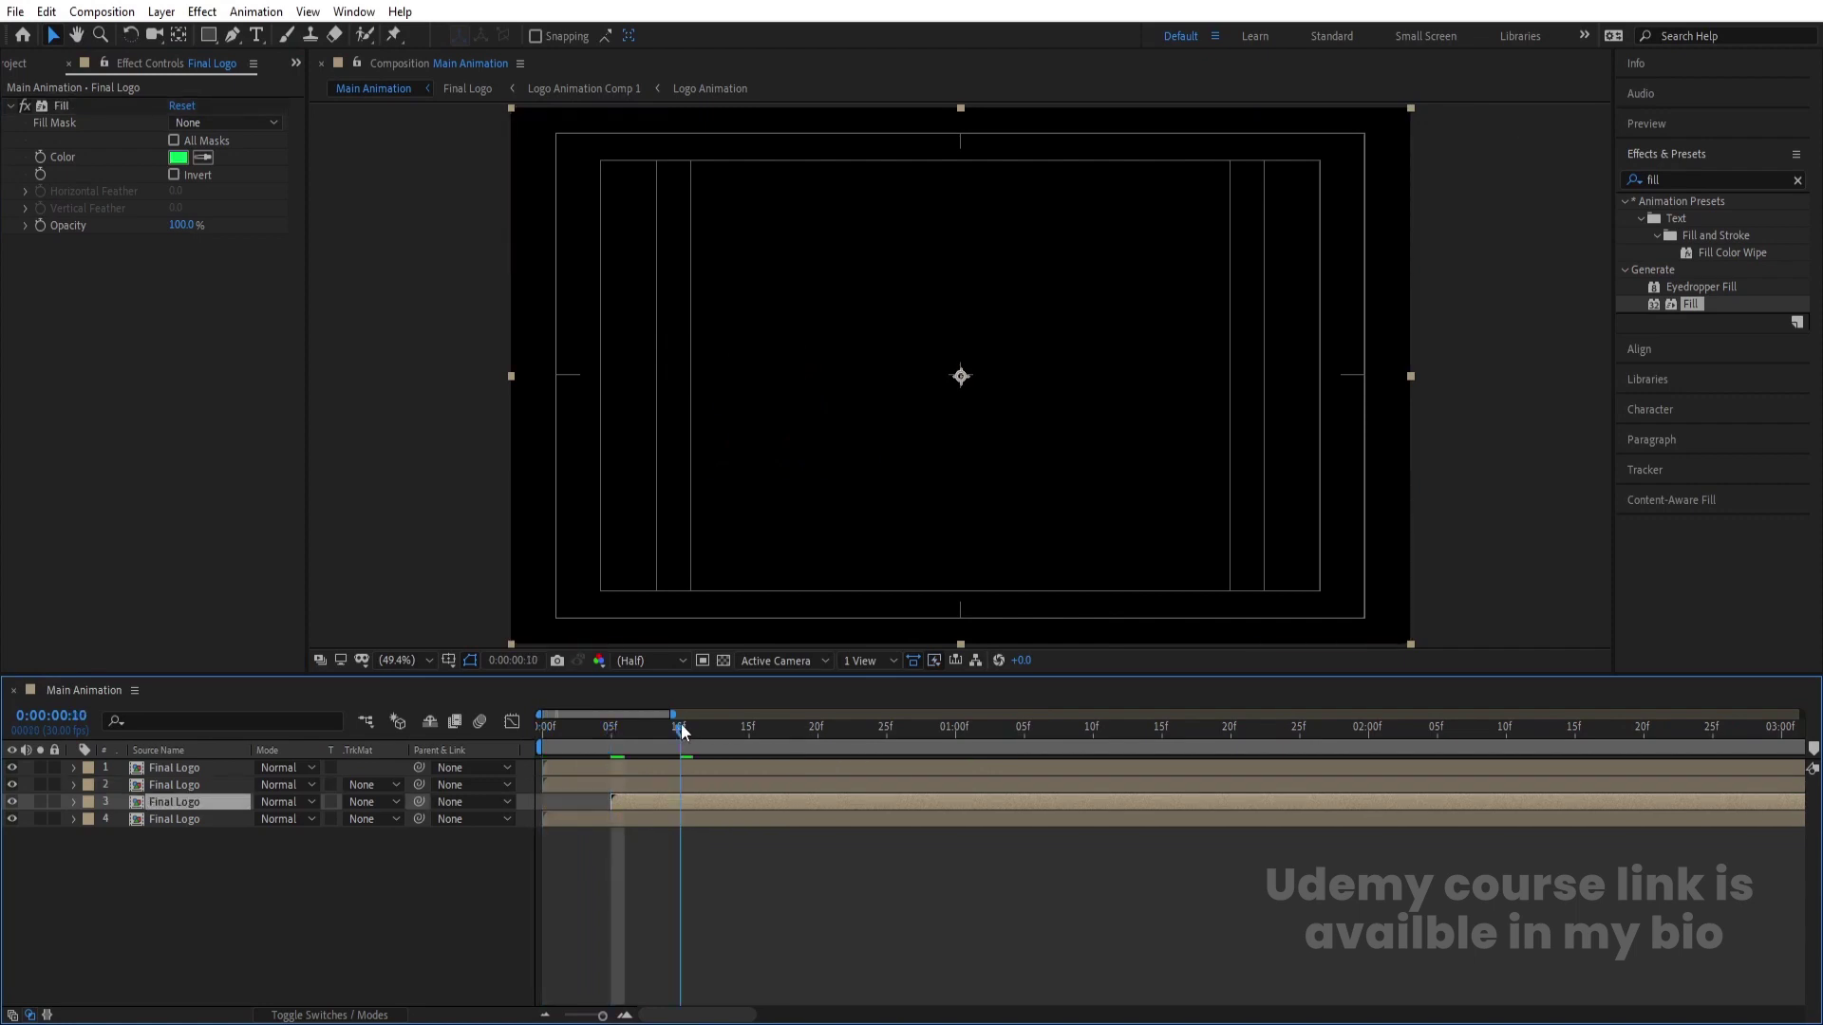
pyautogui.click(684, 781)
pyautogui.hotkey('alt', '[')
pyautogui.click(748, 727)
pyautogui.click(752, 767)
pyautogui.hotkey('alt', '[')
pyautogui.press('space')
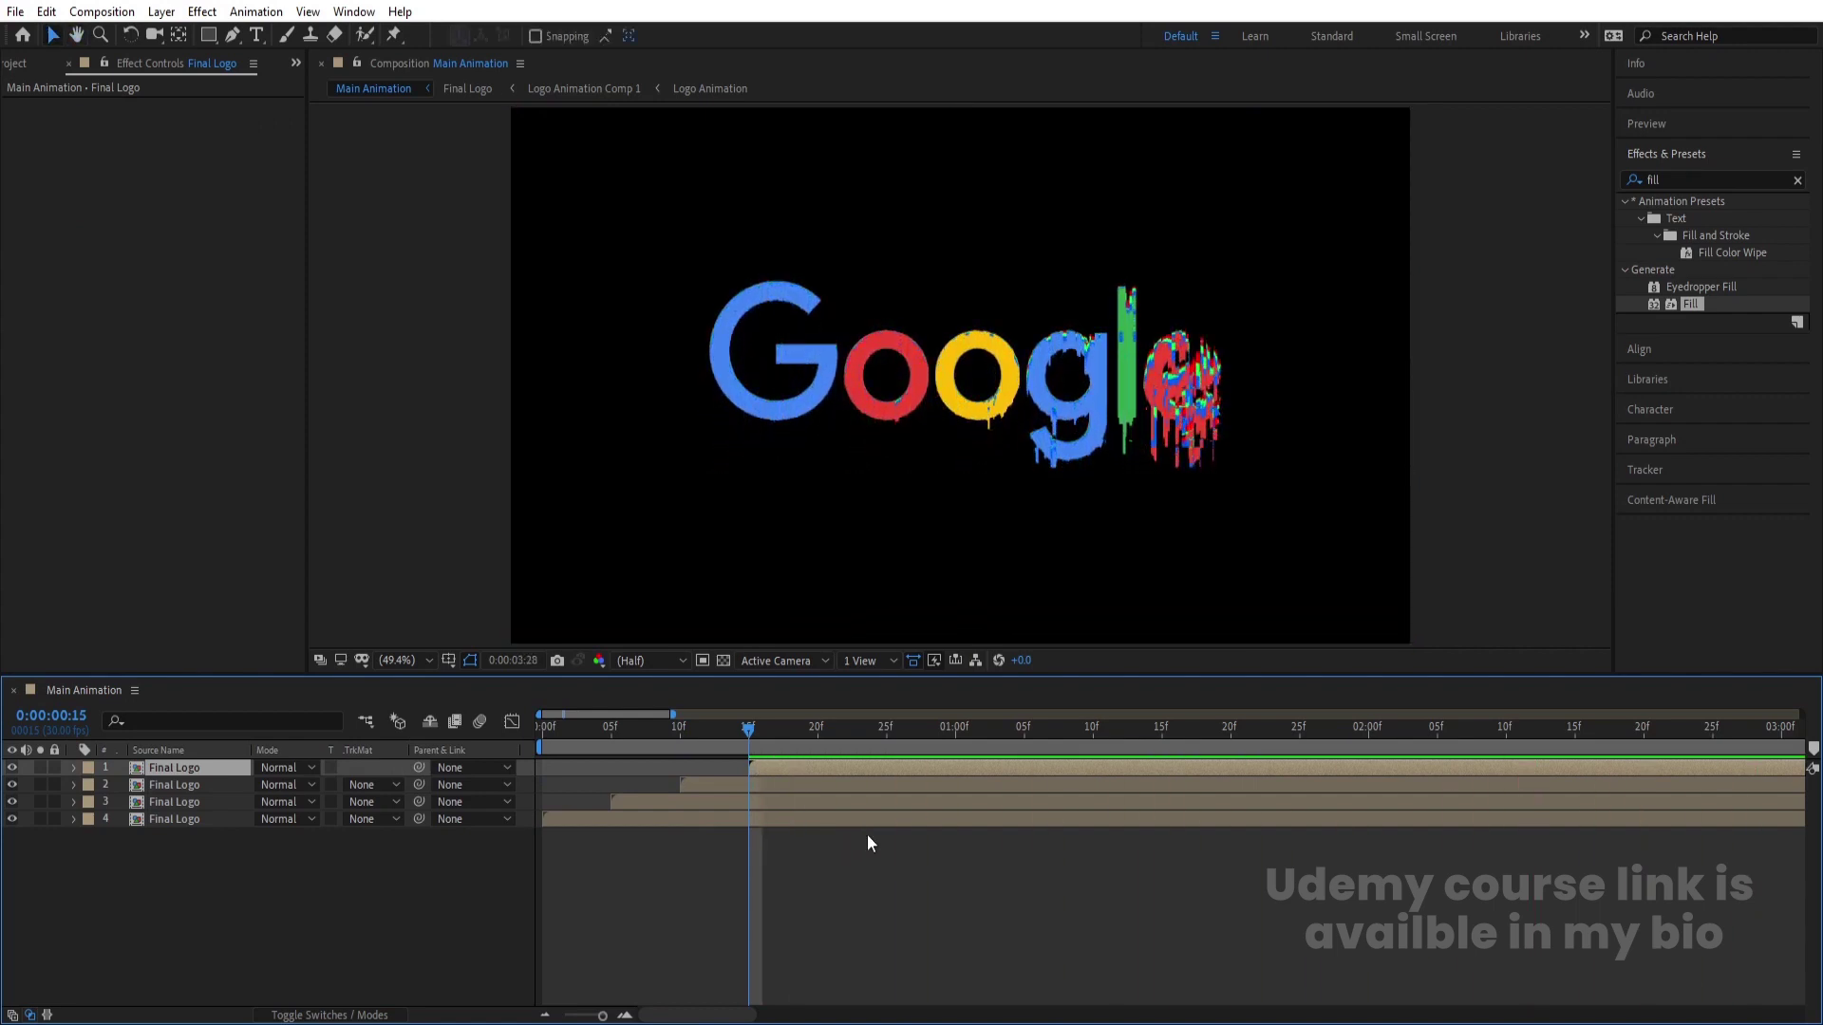
# Step: Set the blend mode of the three tinted logo layers to Screen
pyautogui.press('space')
pyautogui.press('-')
pyautogui.press('-')
pyautogui.press('space')
pyautogui.press('space')
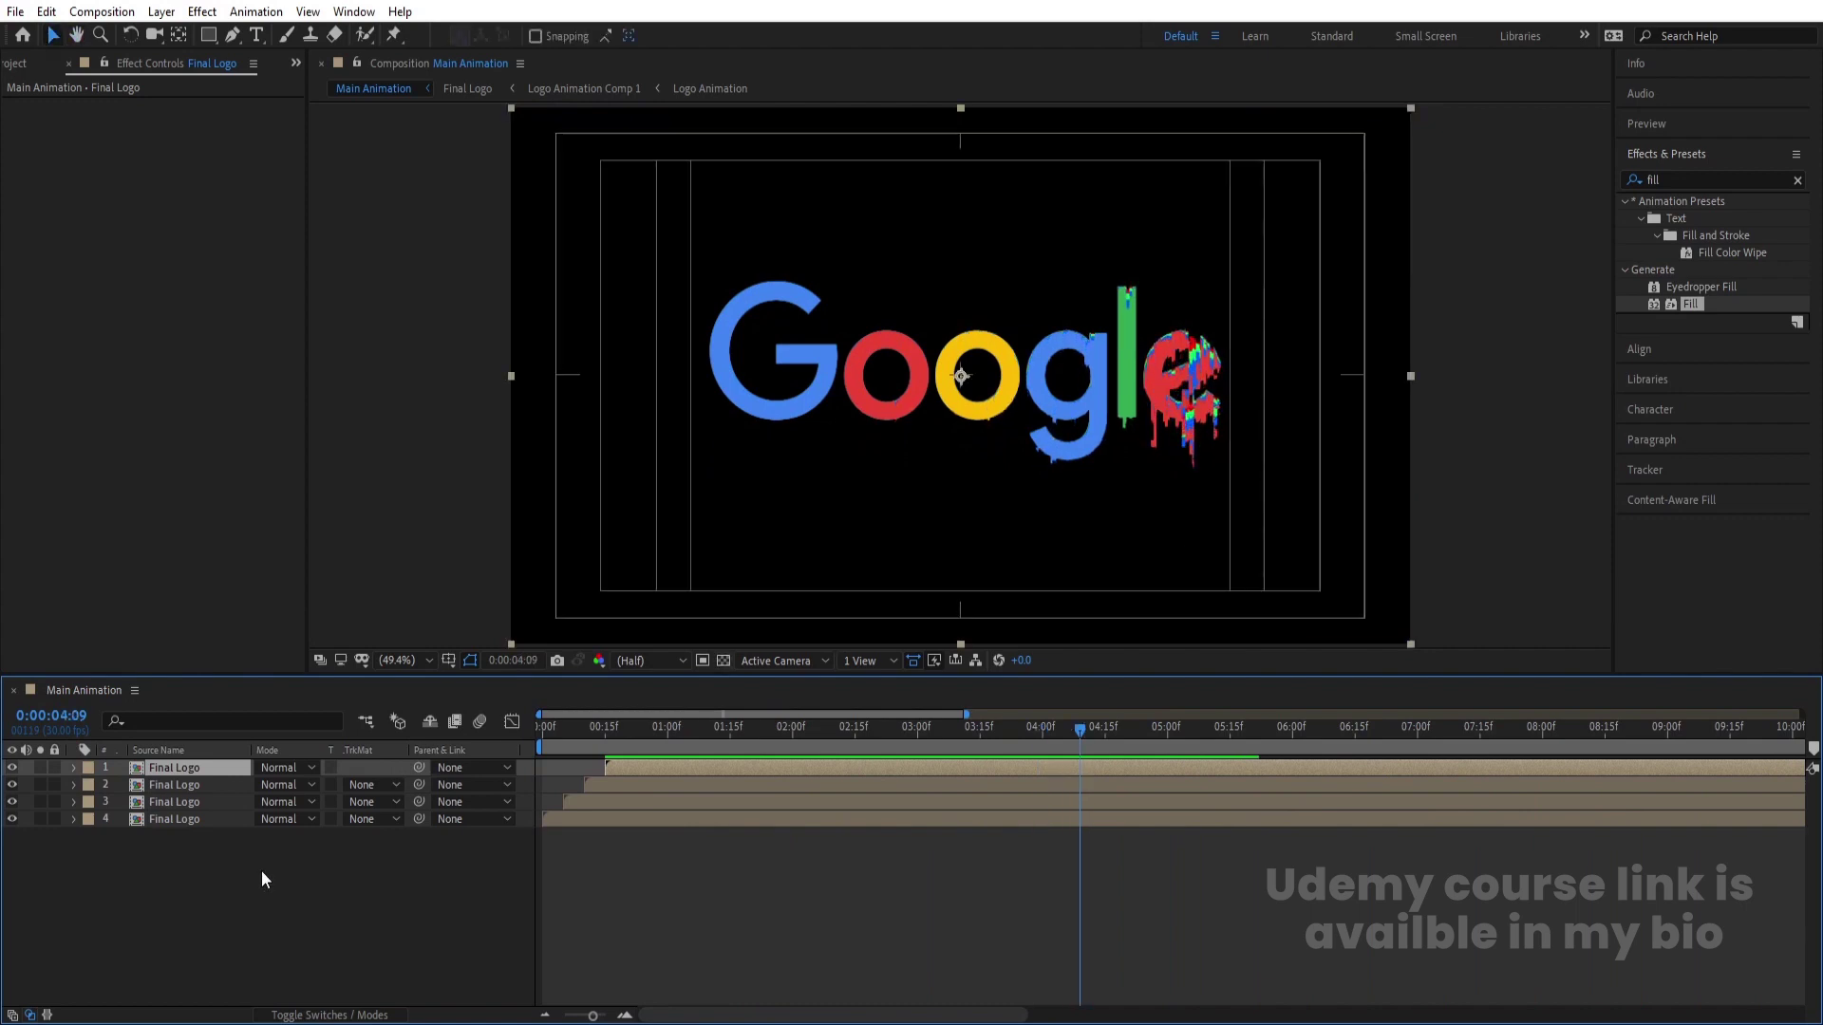
pyautogui.click(205, 885)
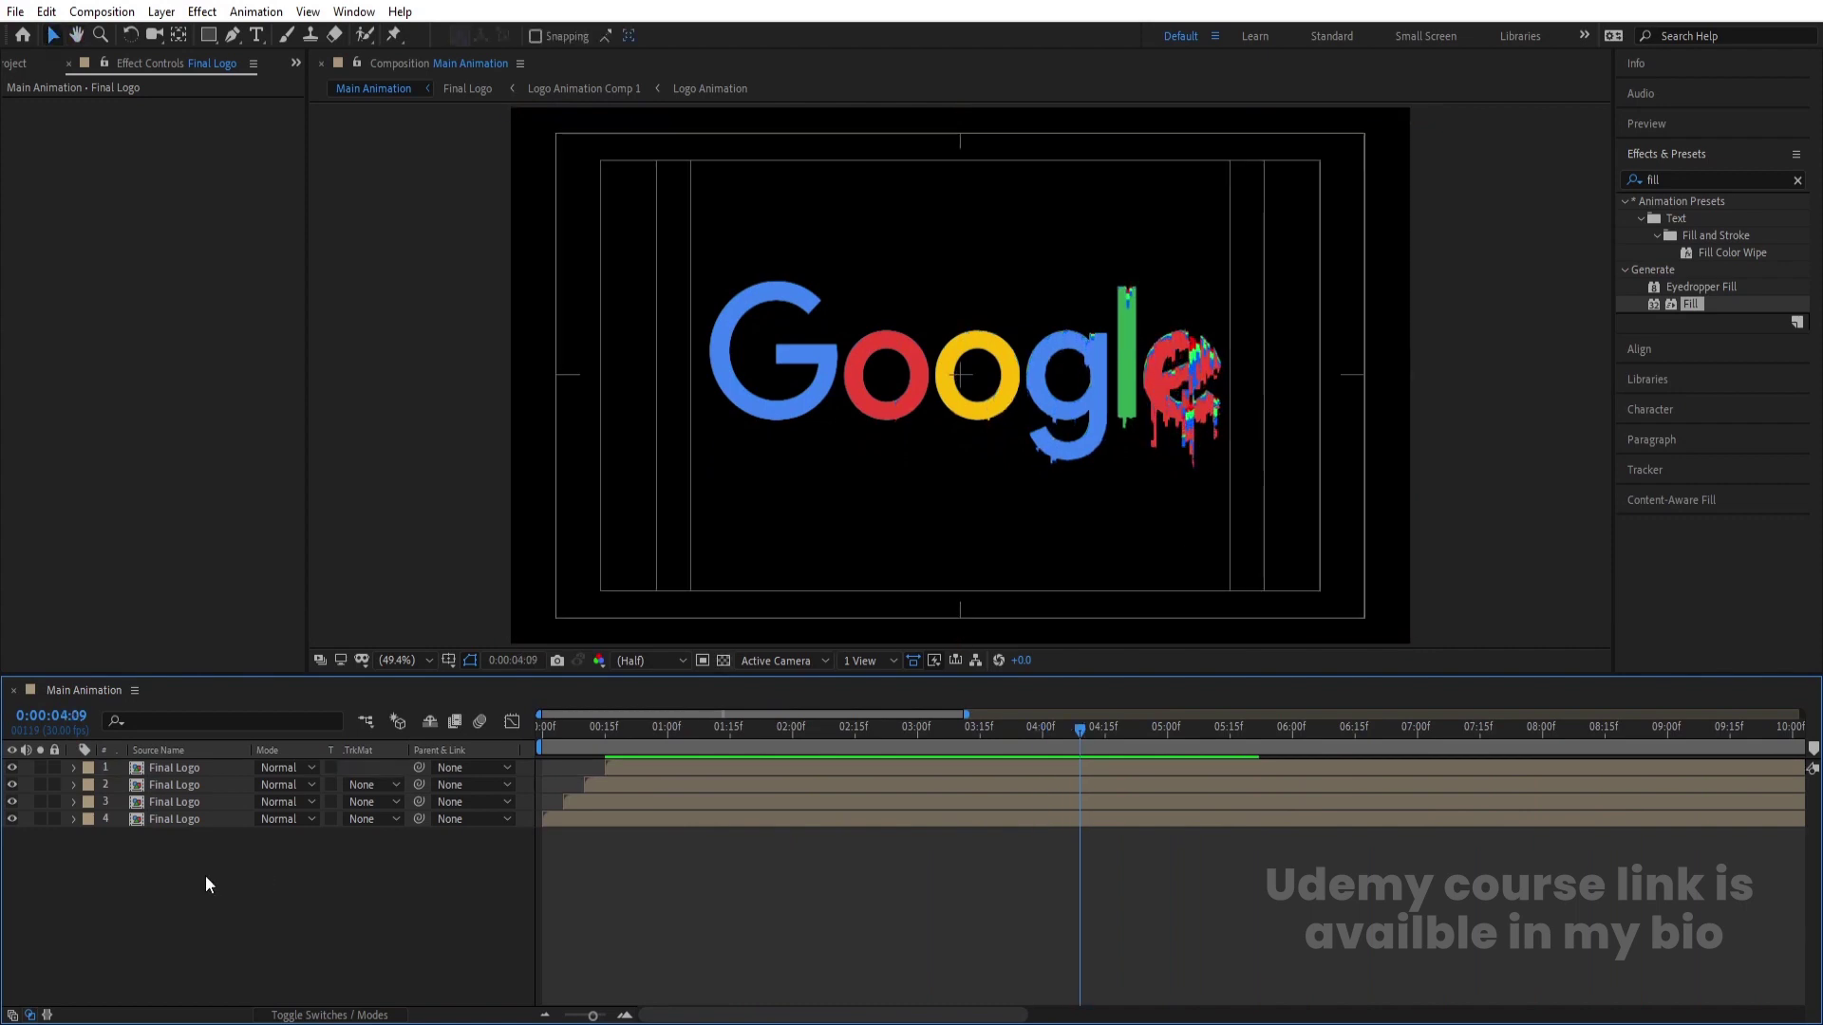
pyautogui.click(207, 818)
pyautogui.keyDown('shift'); pyautogui.click(176, 786); pyautogui.keyUp('shift')
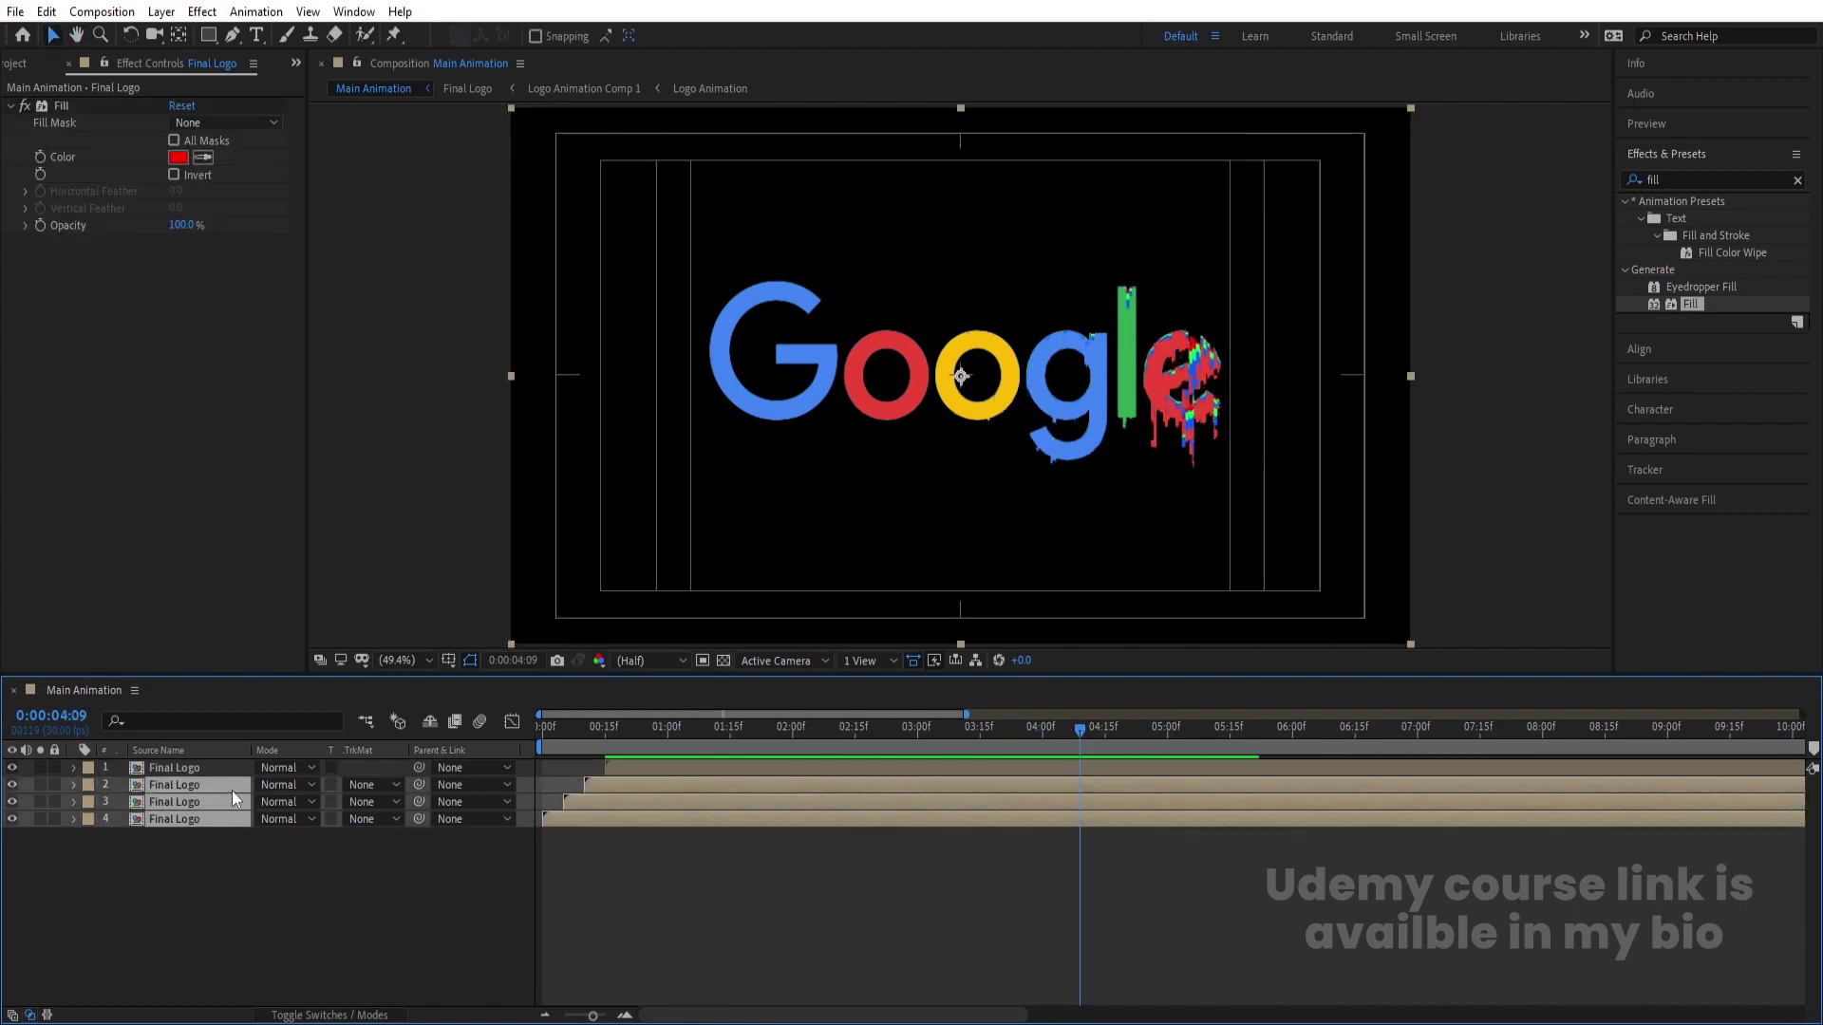
pyautogui.click(279, 784)
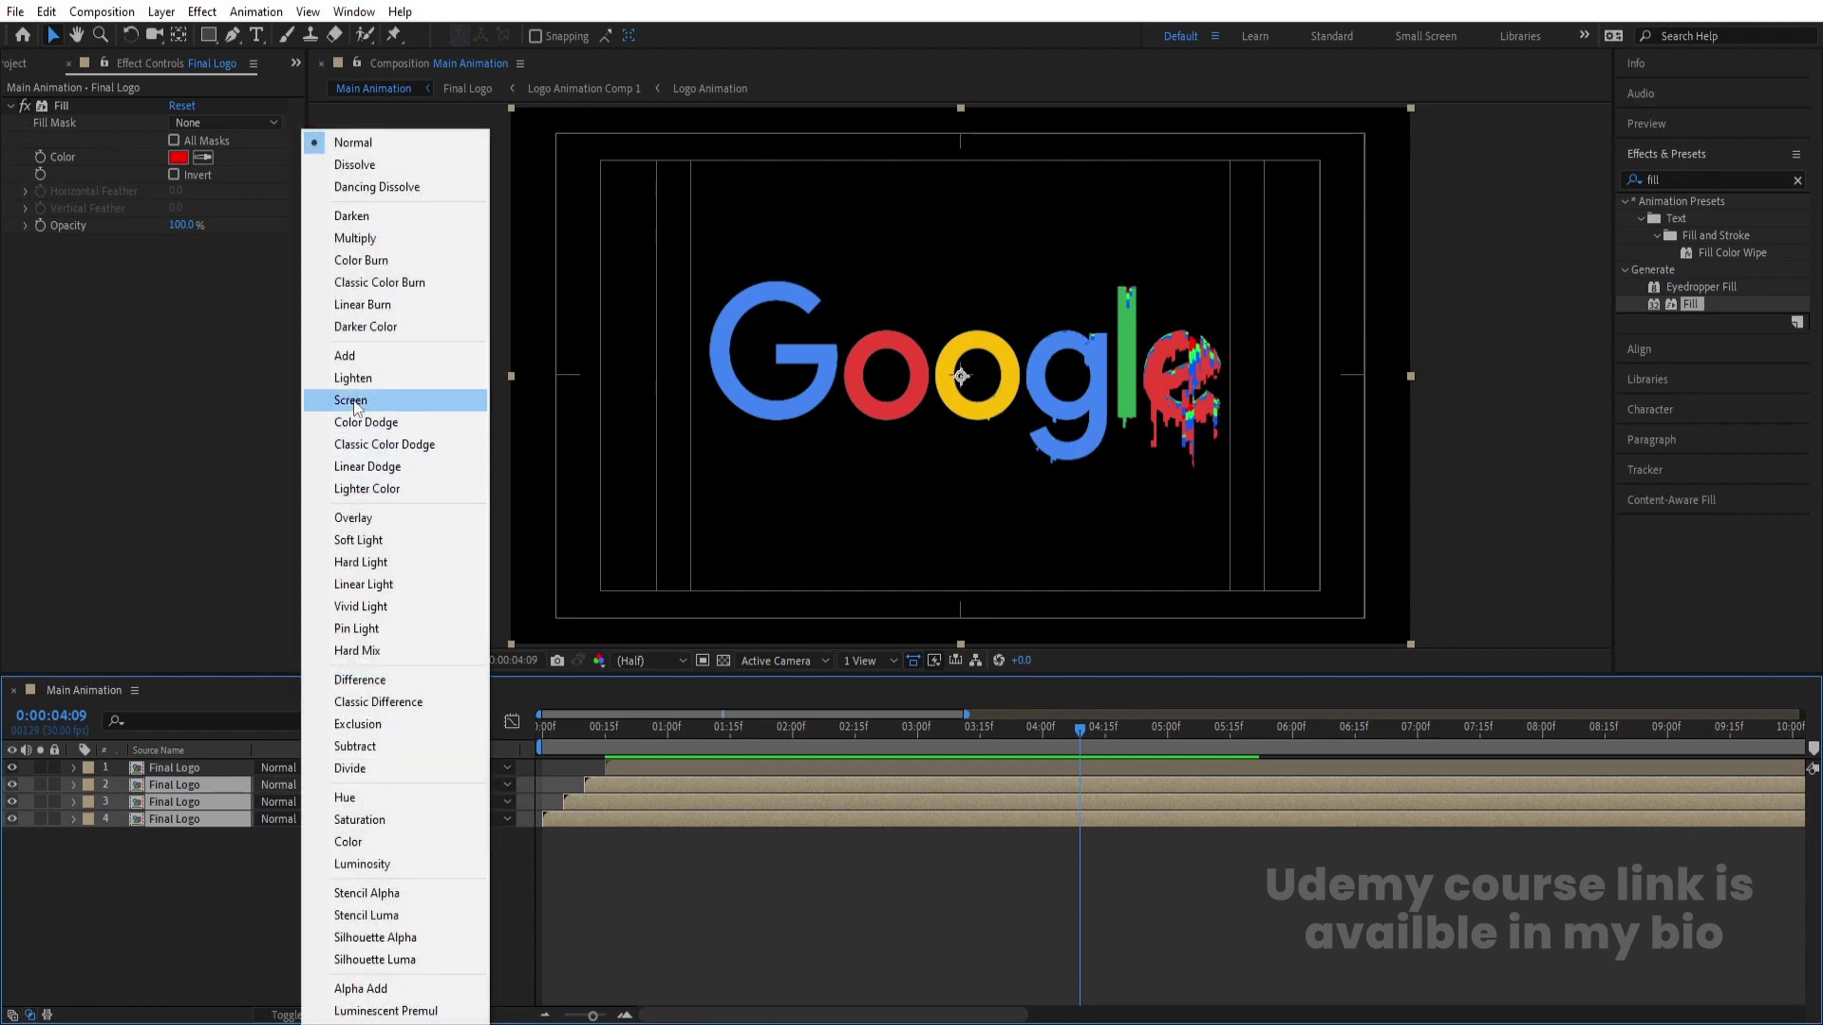
pyautogui.click(352, 401)
# Step: Preview the Screen-blended glitch from about 1 second, then open the Final Logo precomp
pyautogui.moveTo(835, 733); pyautogui.dragTo(710, 745)
pyautogui.press('space')
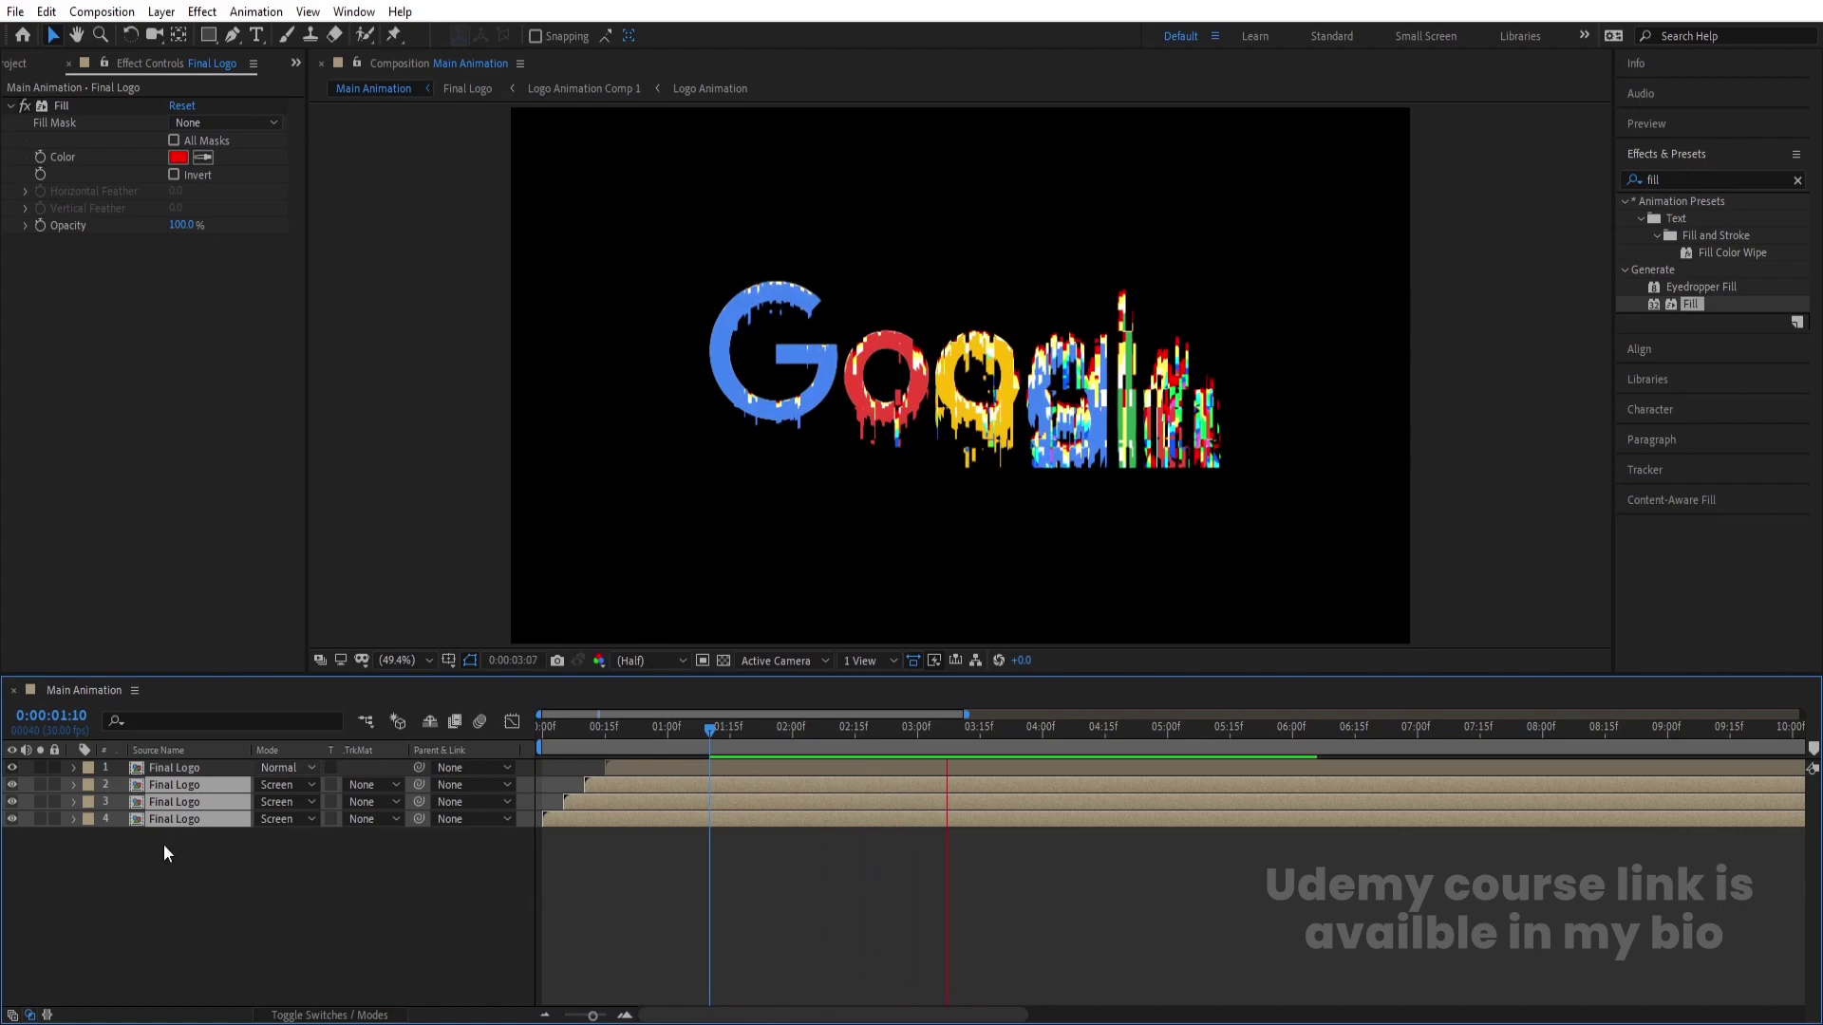
pyautogui.press("'")
pyautogui.click(165, 833)
pyautogui.doubleClick(152, 771)
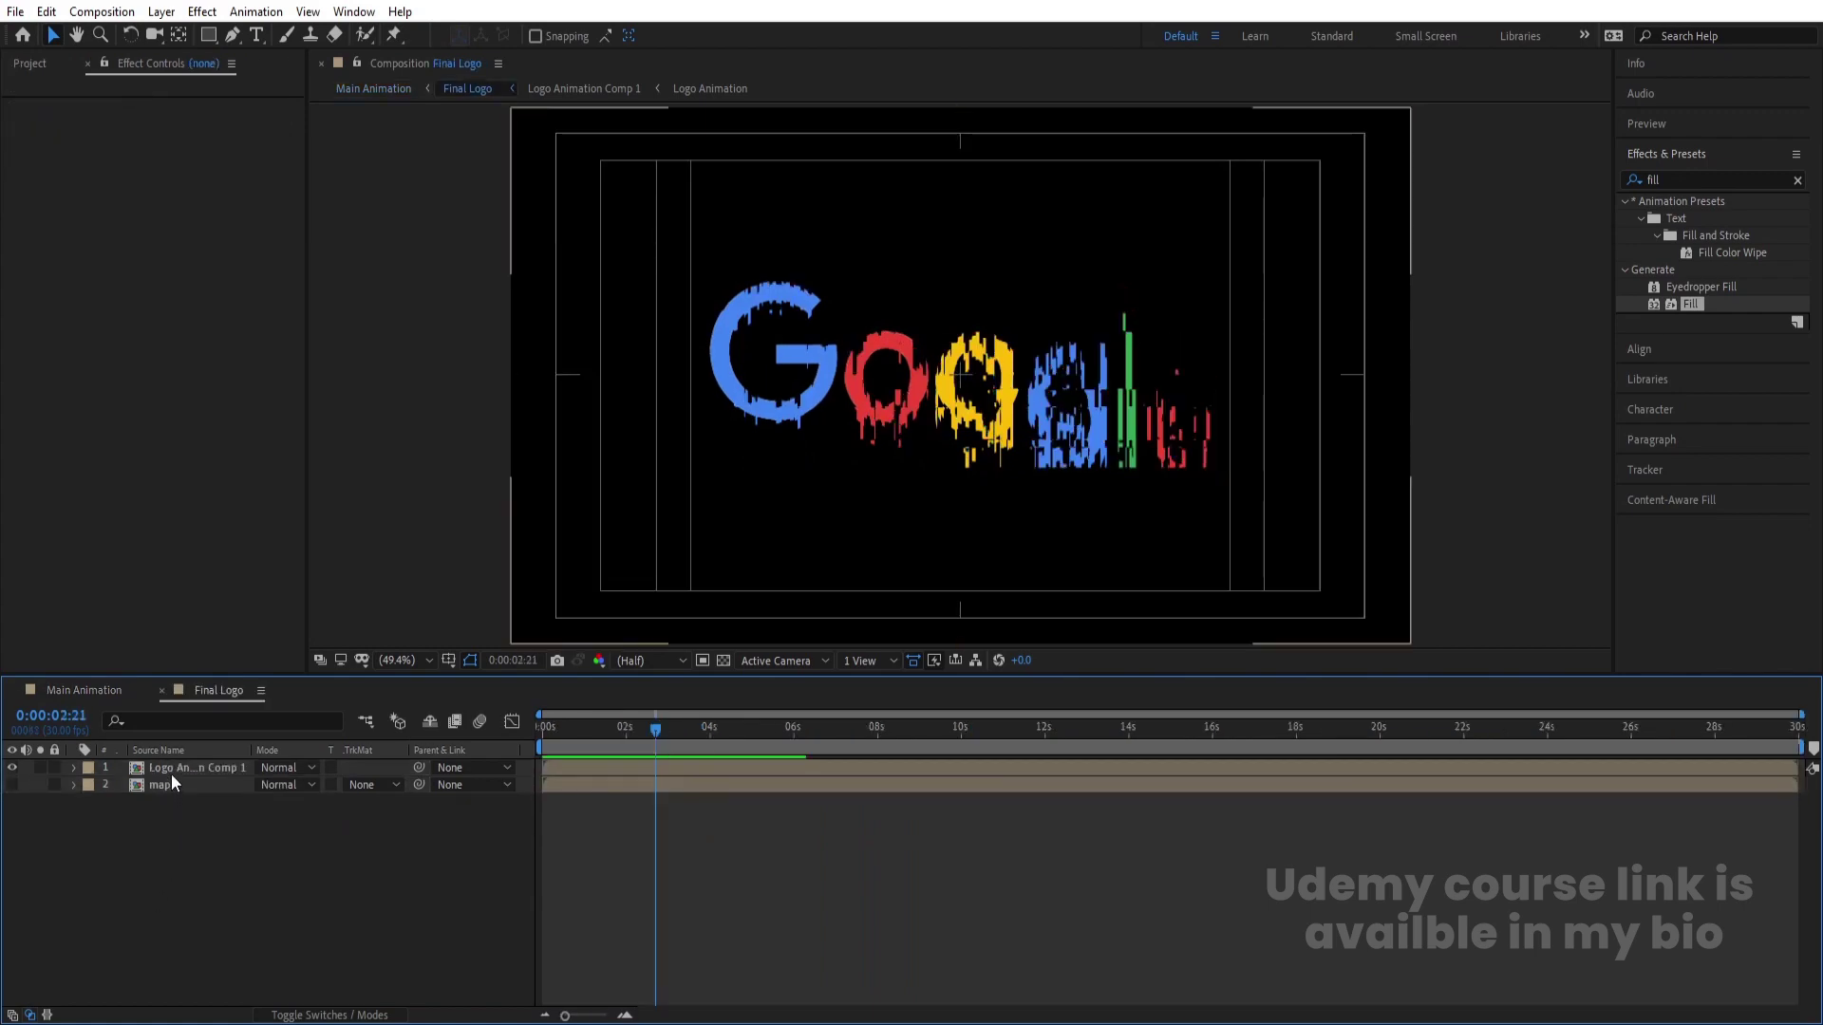
# Step: Open the map precomp inside Final Logo and add a new adjustment layer
pyautogui.doubleClick(171, 771)
pyautogui.click(219, 690)
pyautogui.doubleClick(167, 777)
pyautogui.rightClick(209, 866)
pyautogui.moveTo(332, 633)
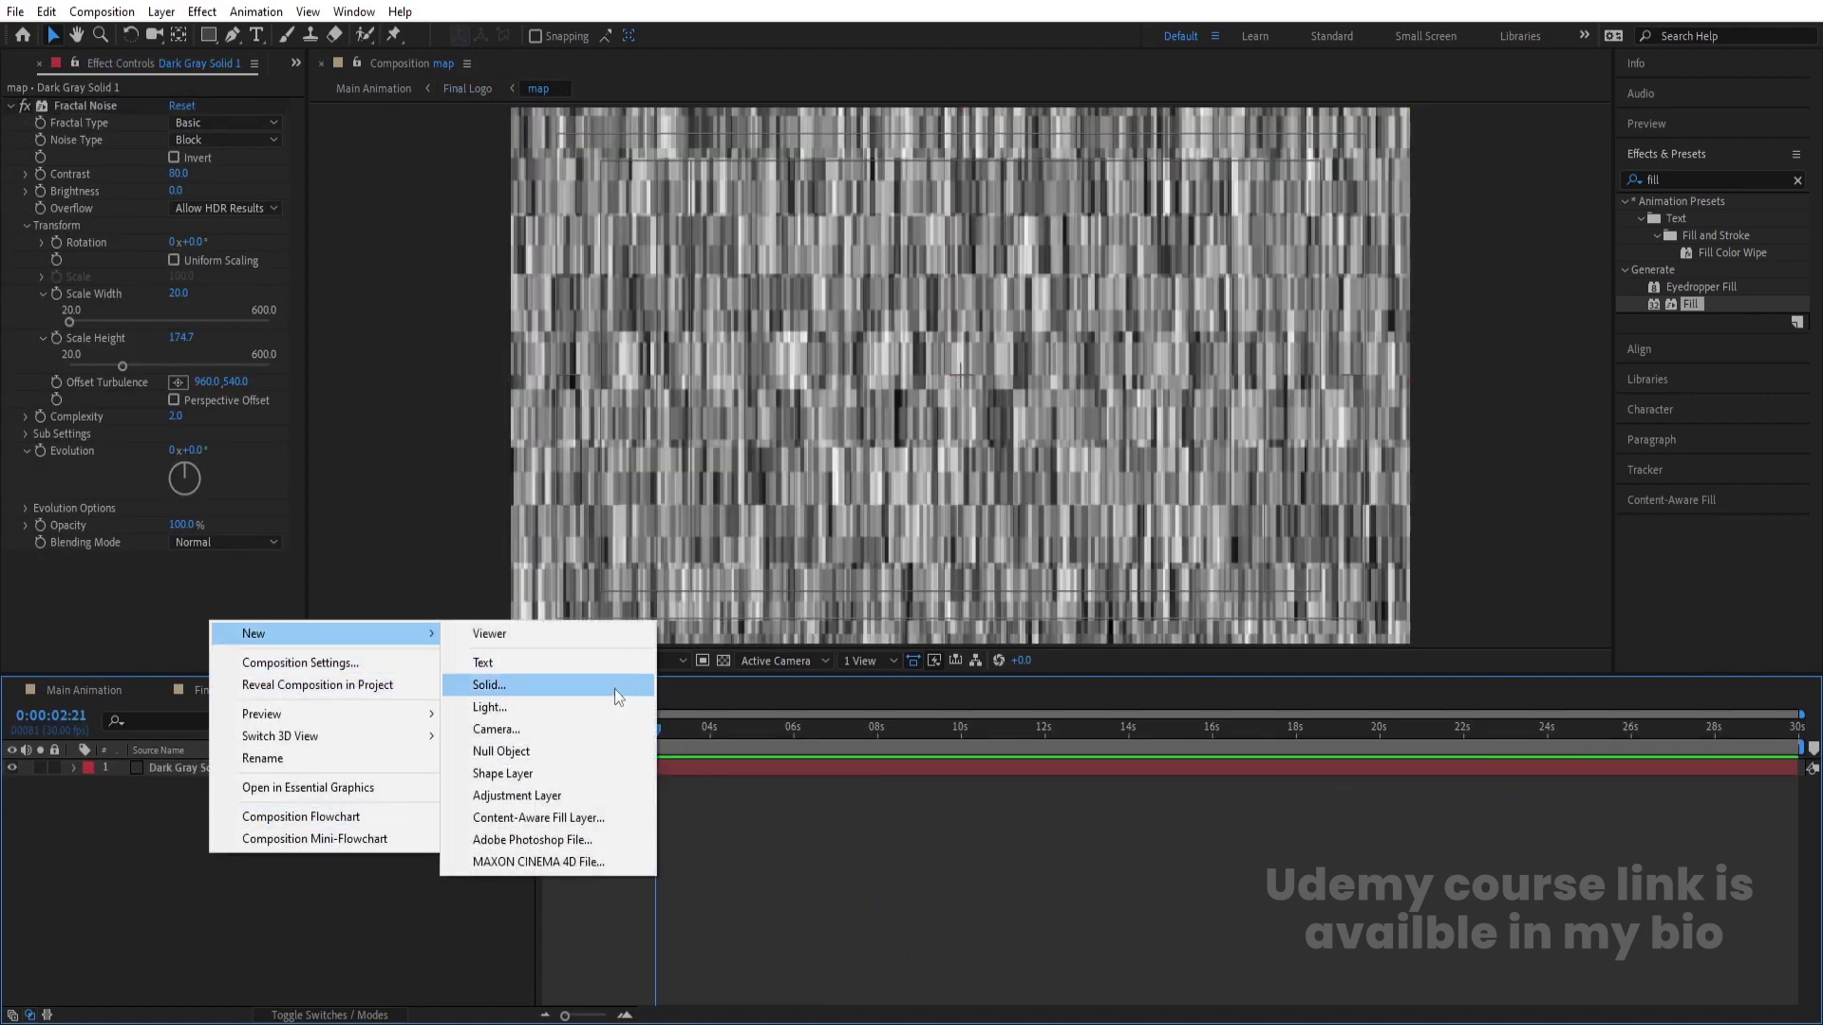
pyautogui.click(569, 796)
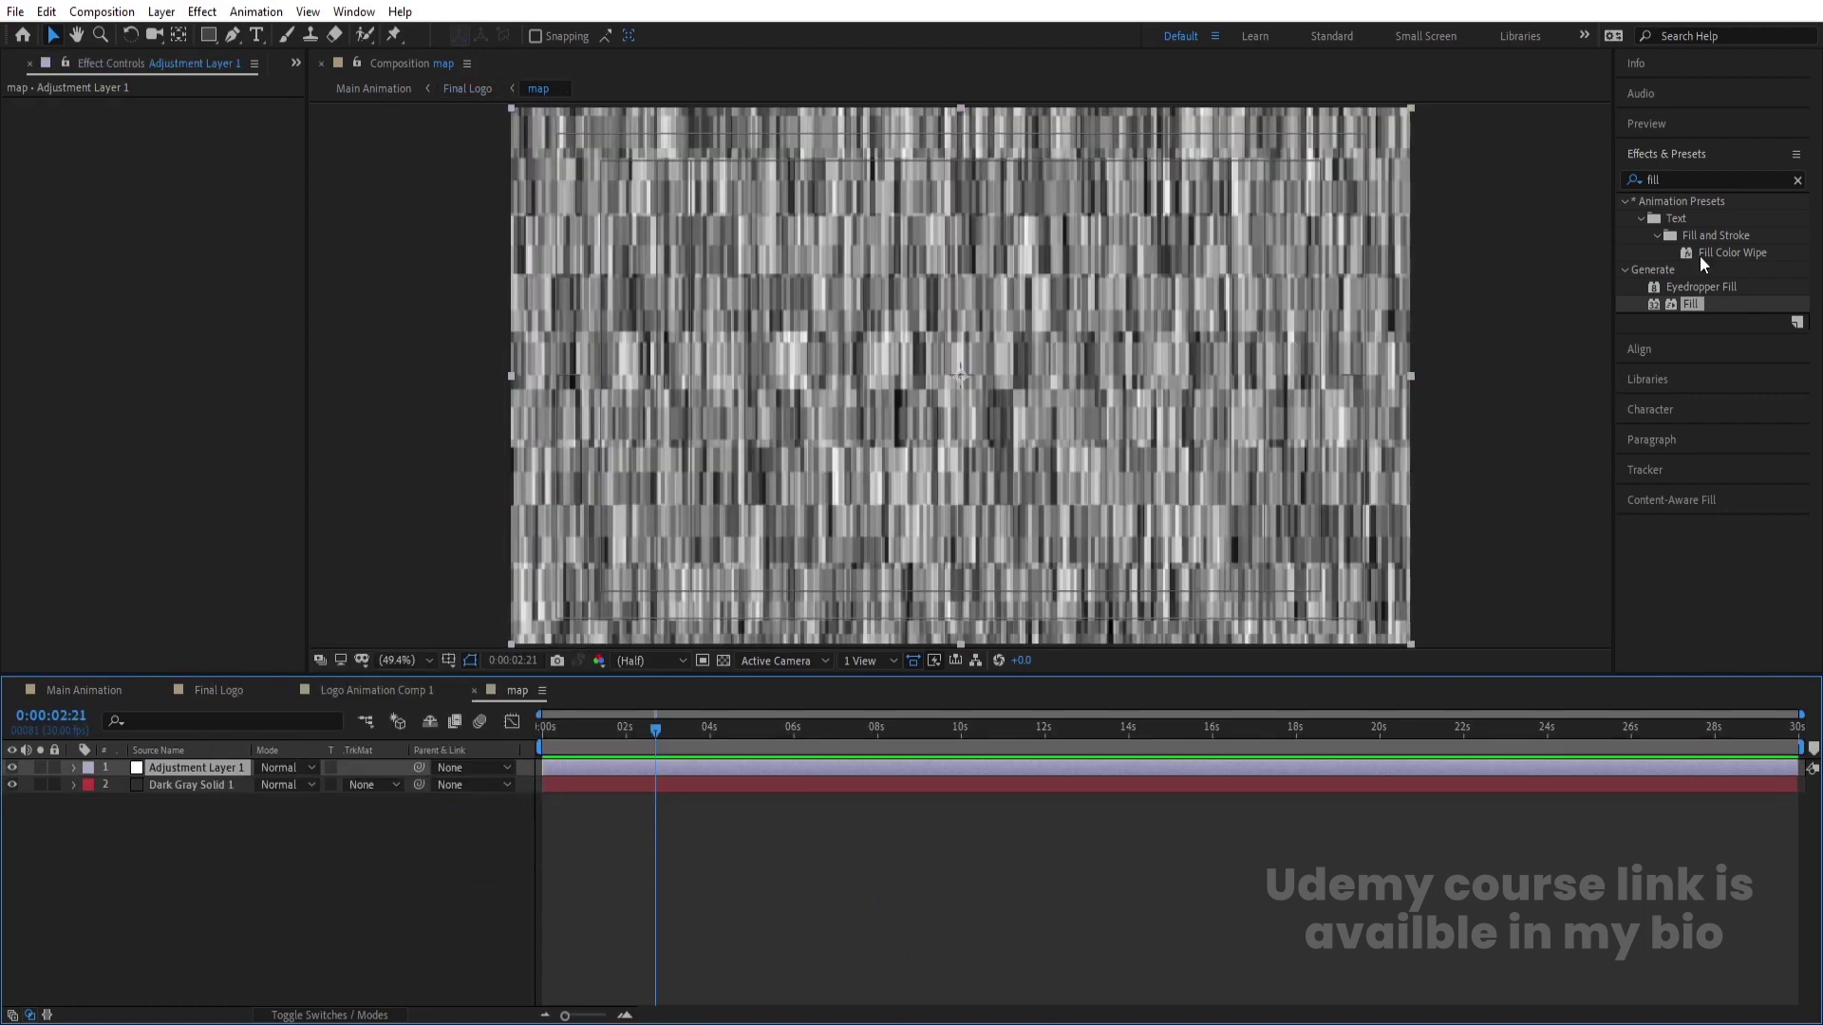
# Step: Apply Turbulent Displace to the adjustment layer, then return to Main Animation at 0s
pyautogui.click(1697, 180)
pyautogui.write('tur')
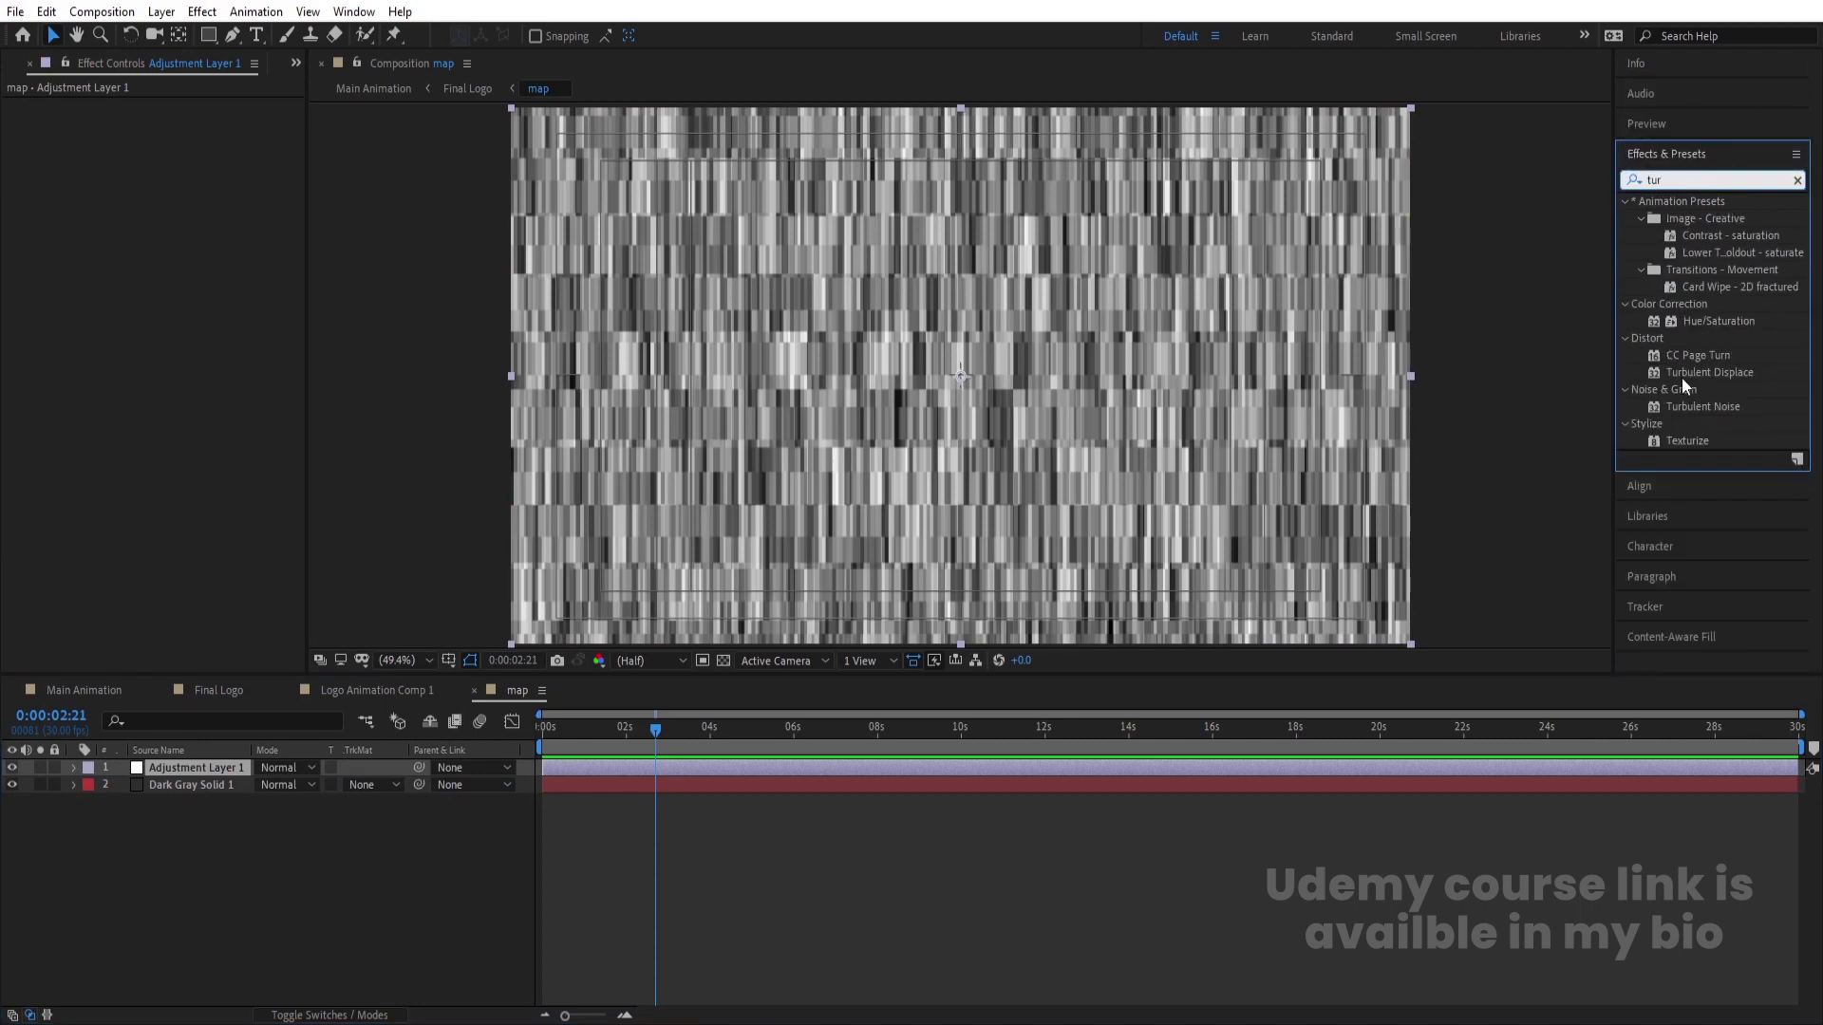
pyautogui.doubleClick(1682, 376)
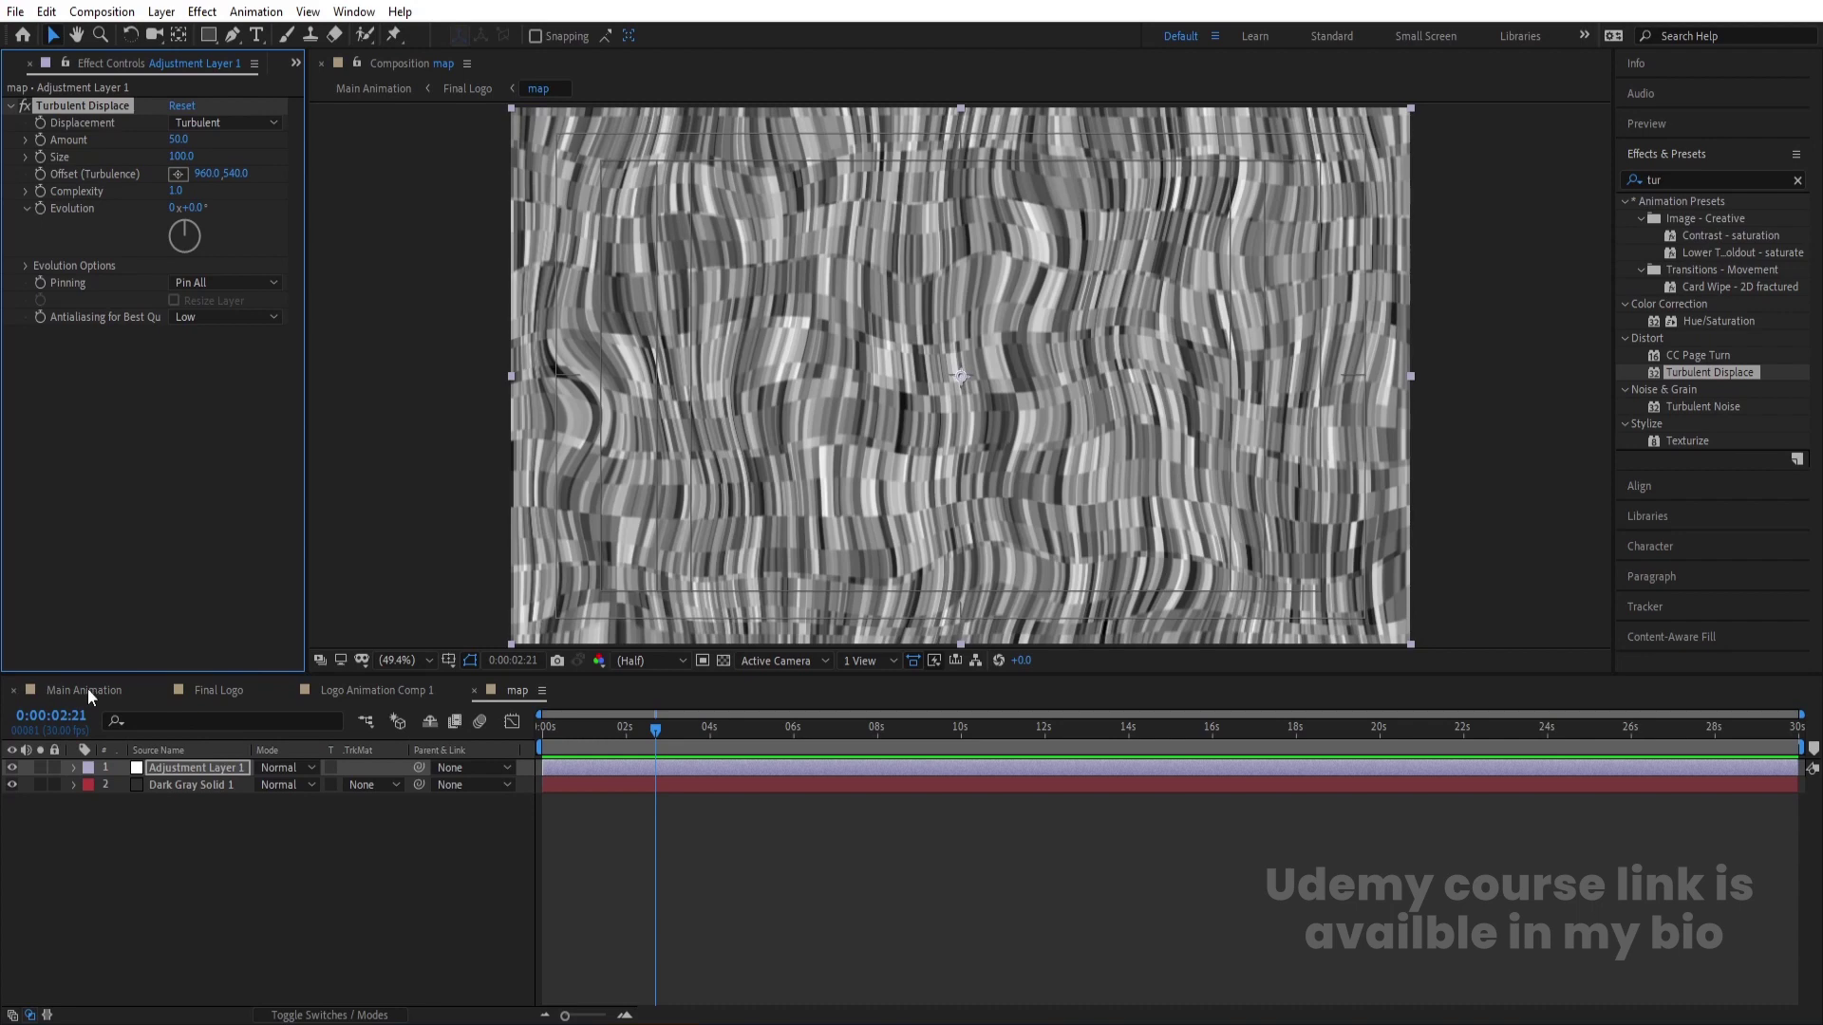
pyautogui.click(85, 691)
pyautogui.press('Home')
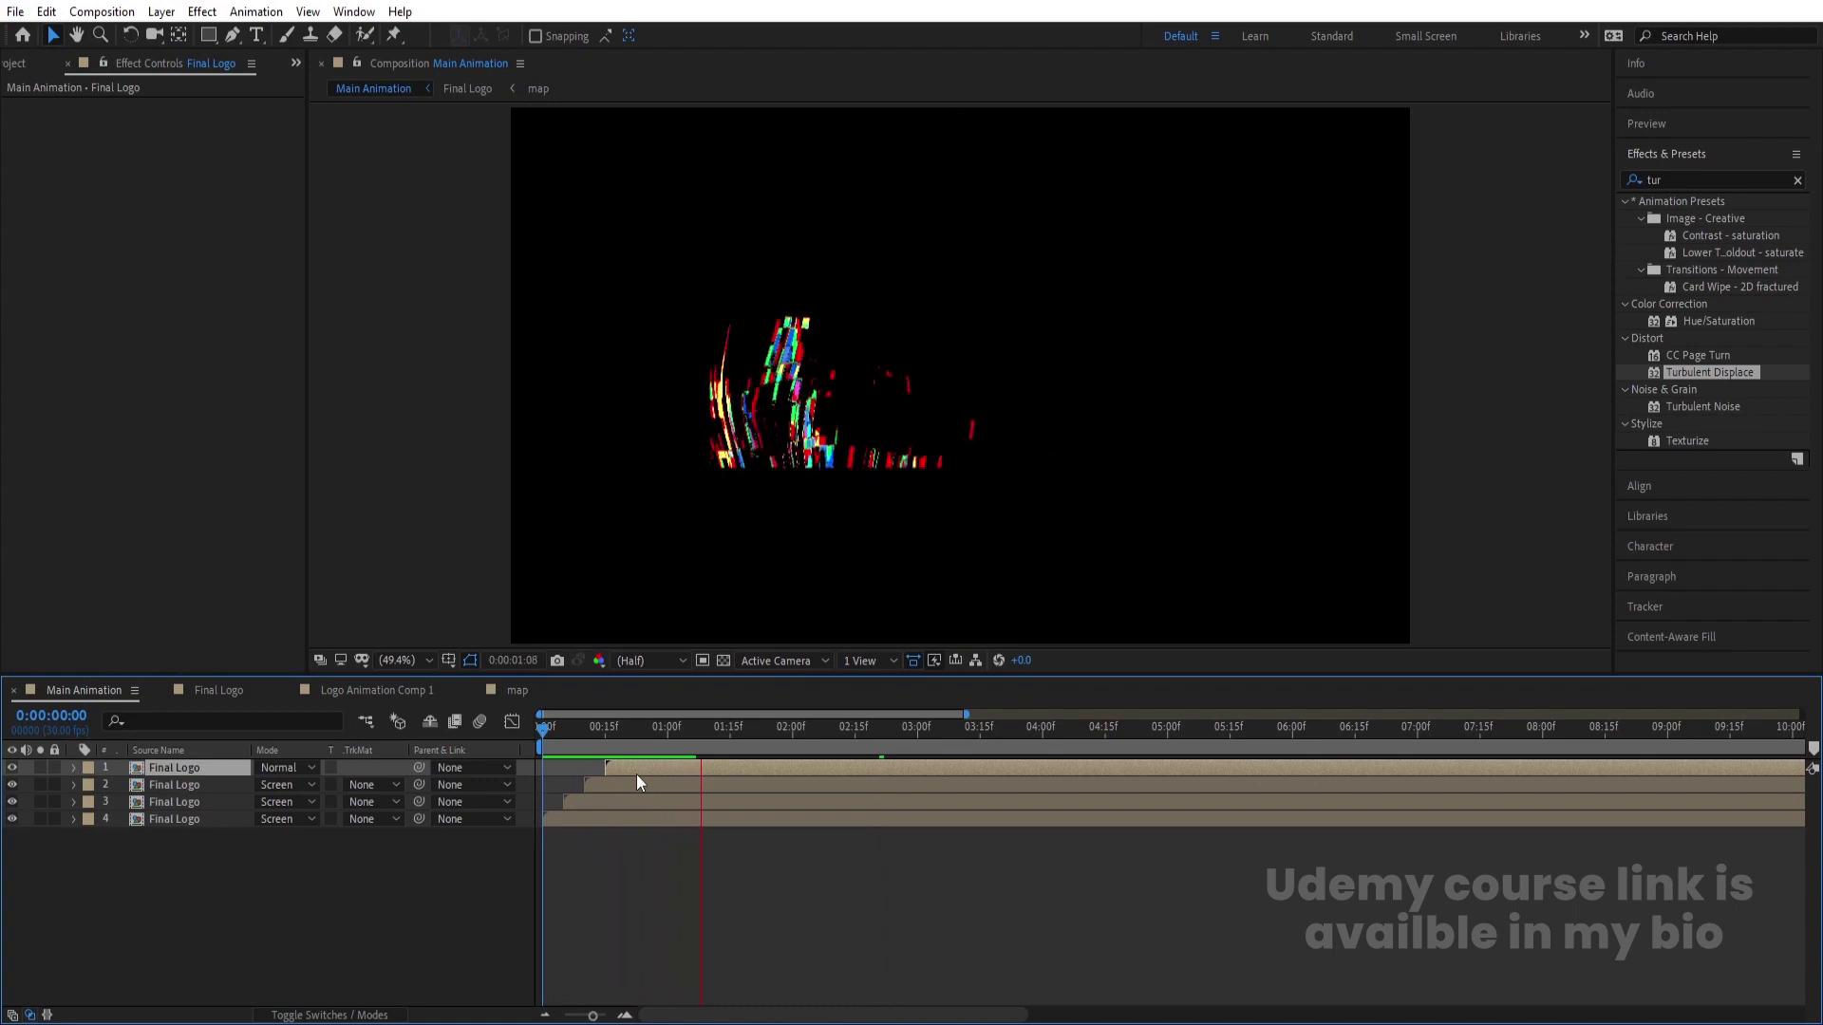
# Step: In the map comp, set a Turbulent Displace Evolution keyframe at 0 seconds
pyautogui.press('space')
pyautogui.press('space')
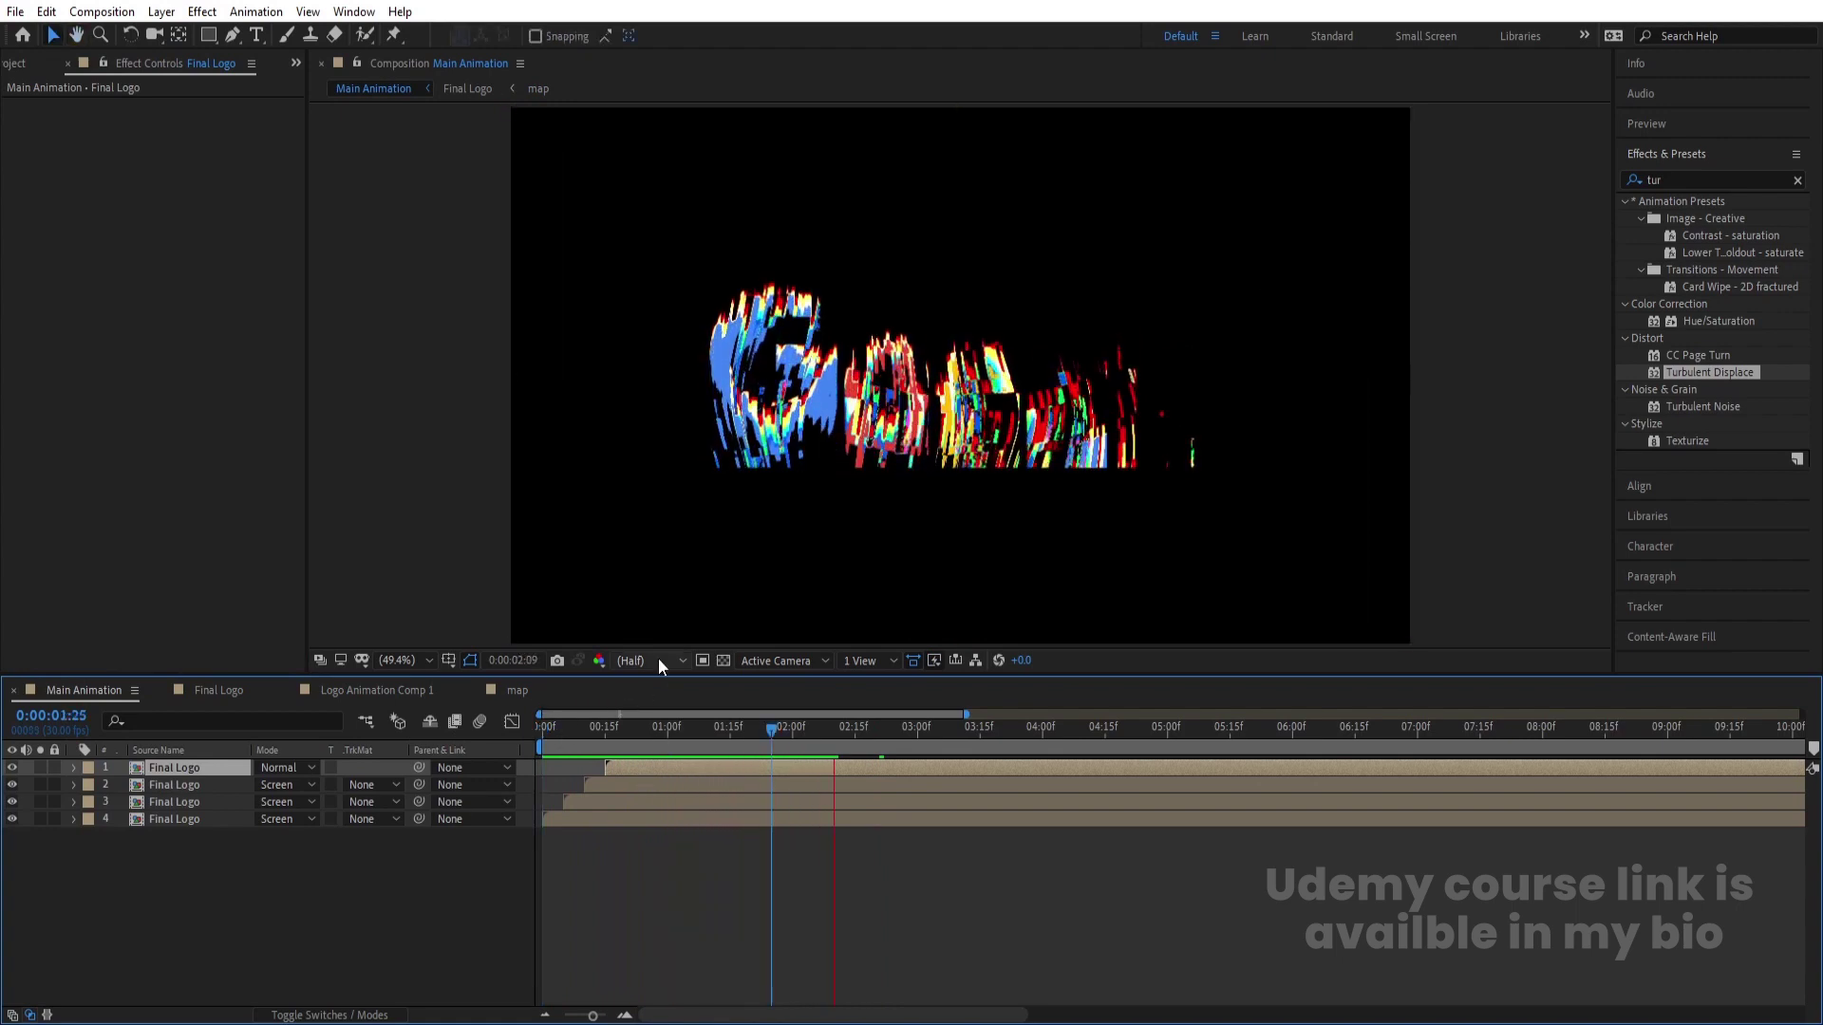
pyautogui.click(520, 692)
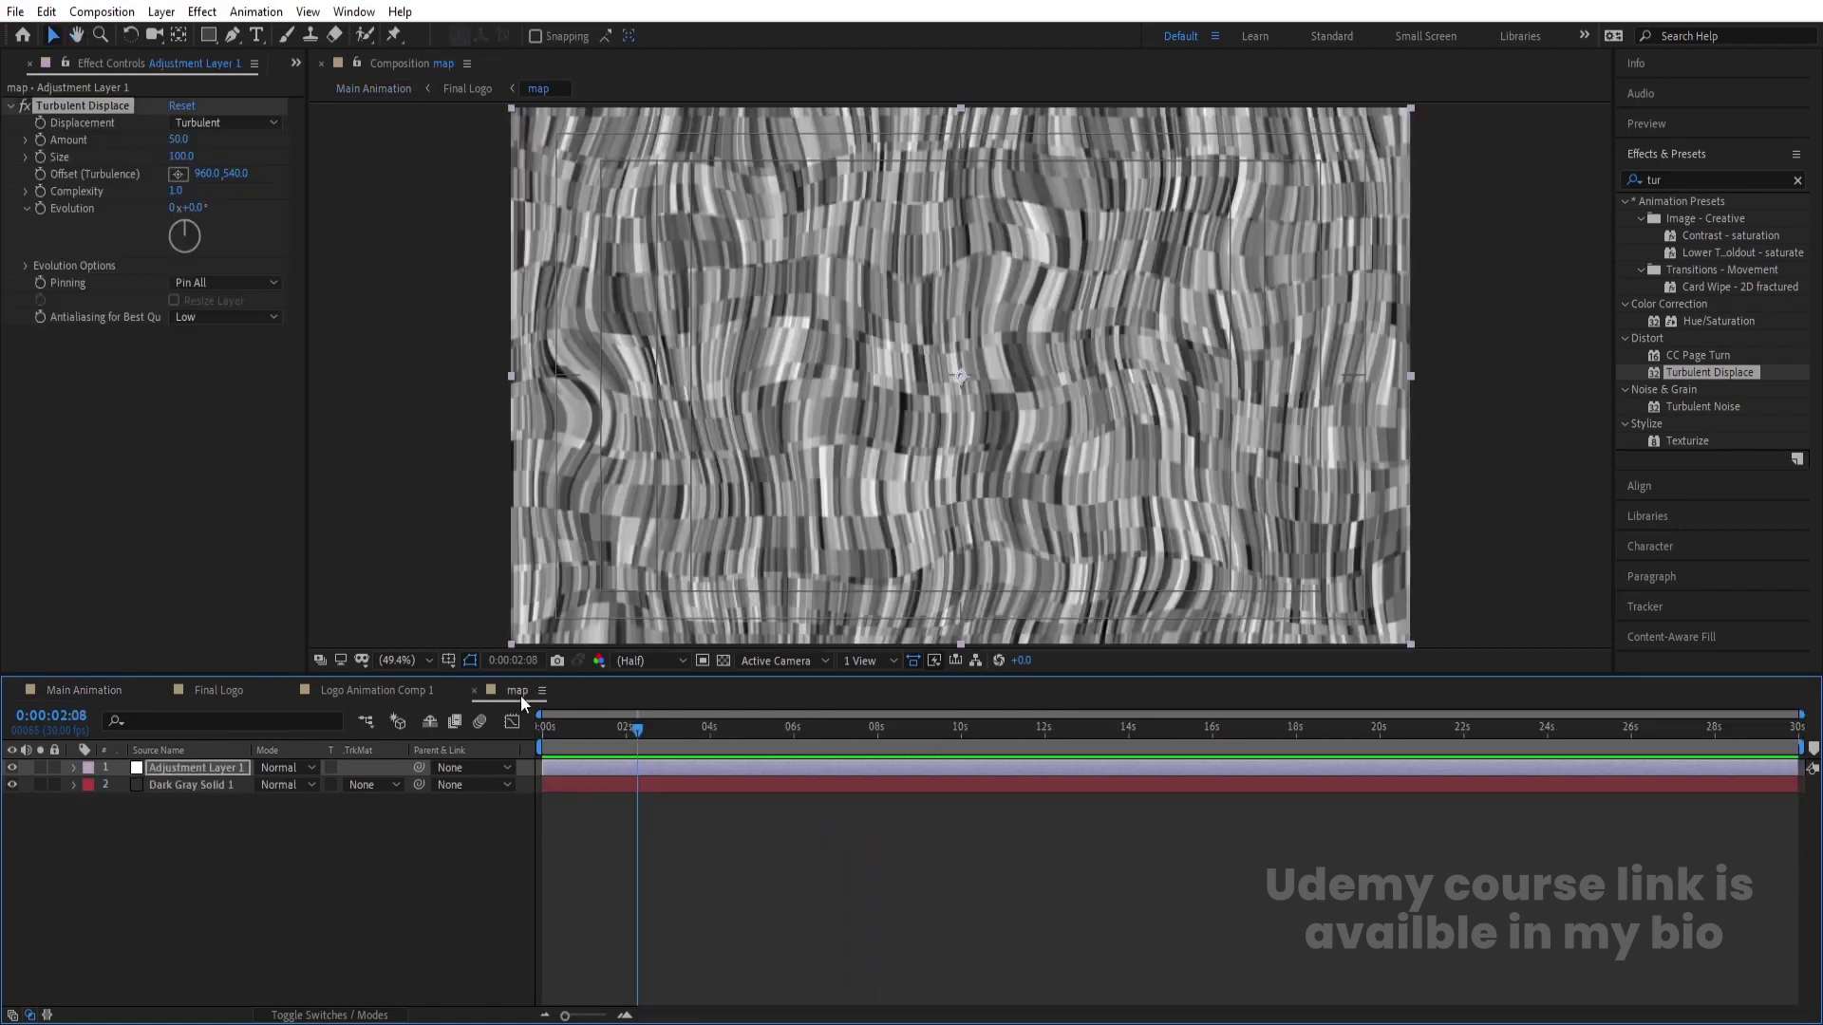
pyautogui.moveTo(560, 729); pyautogui.dragTo(464, 745)
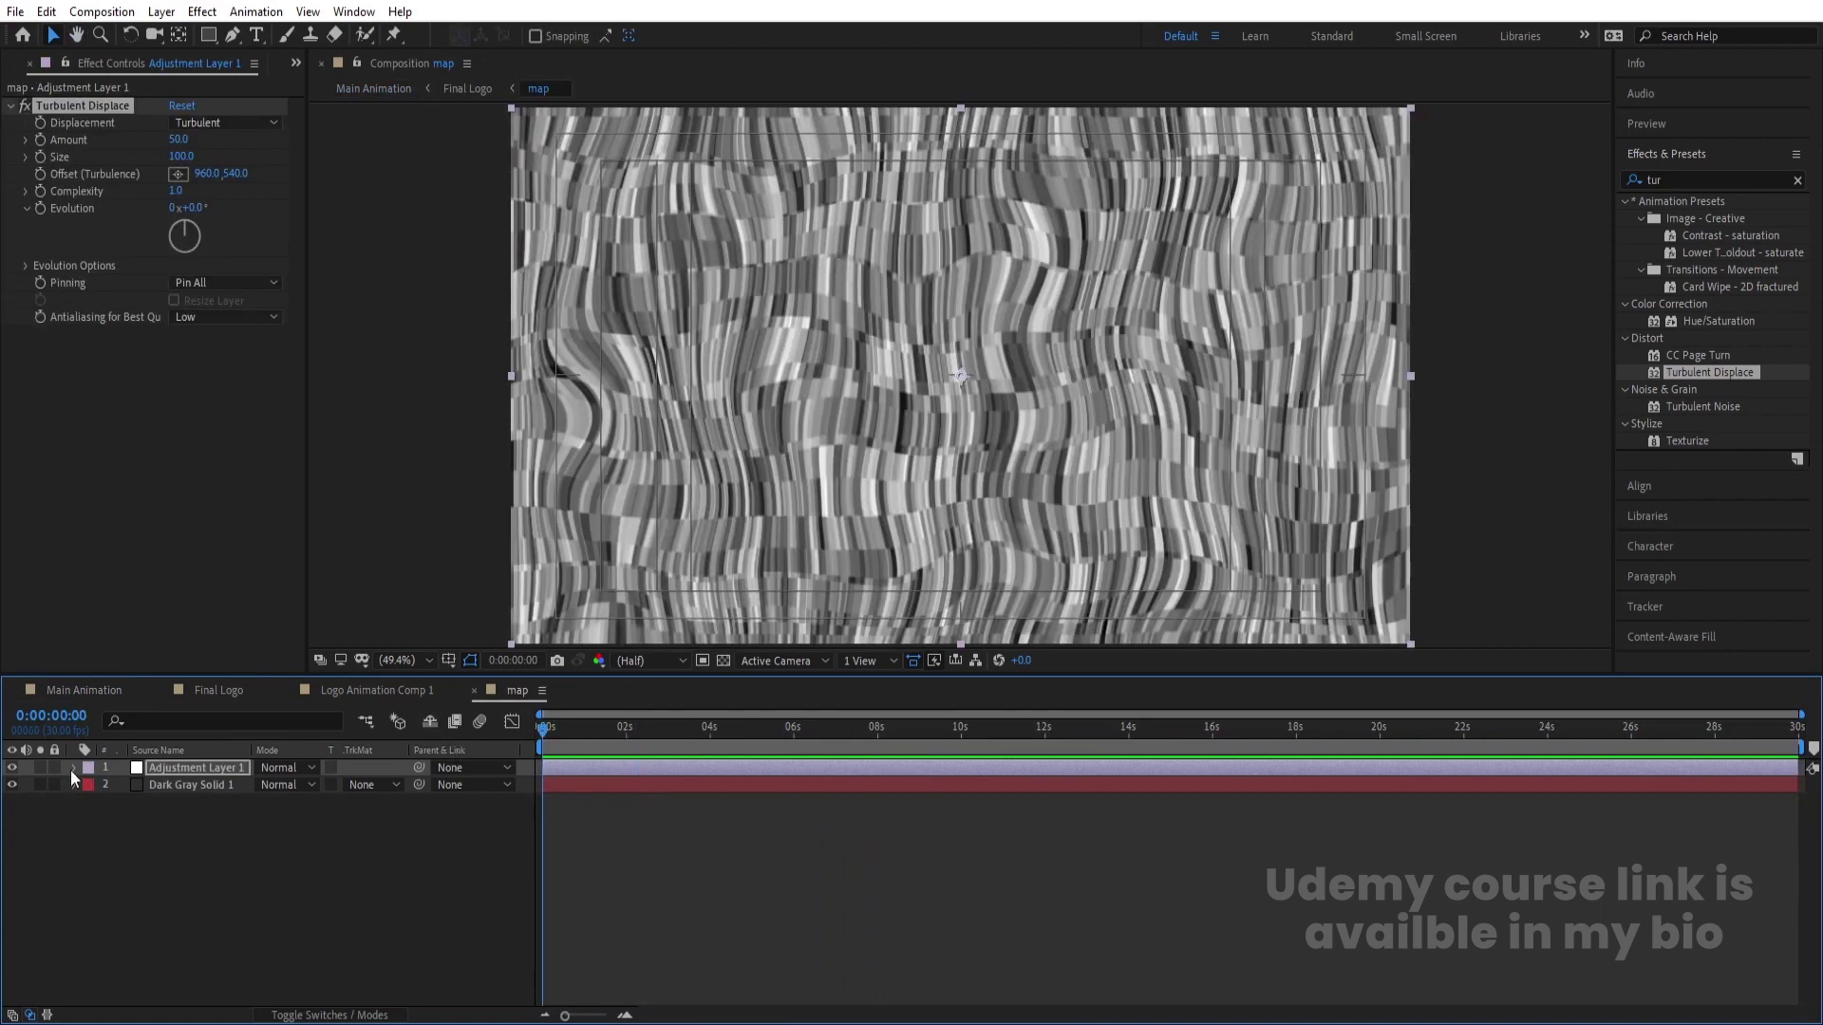
pyautogui.click(150, 771)
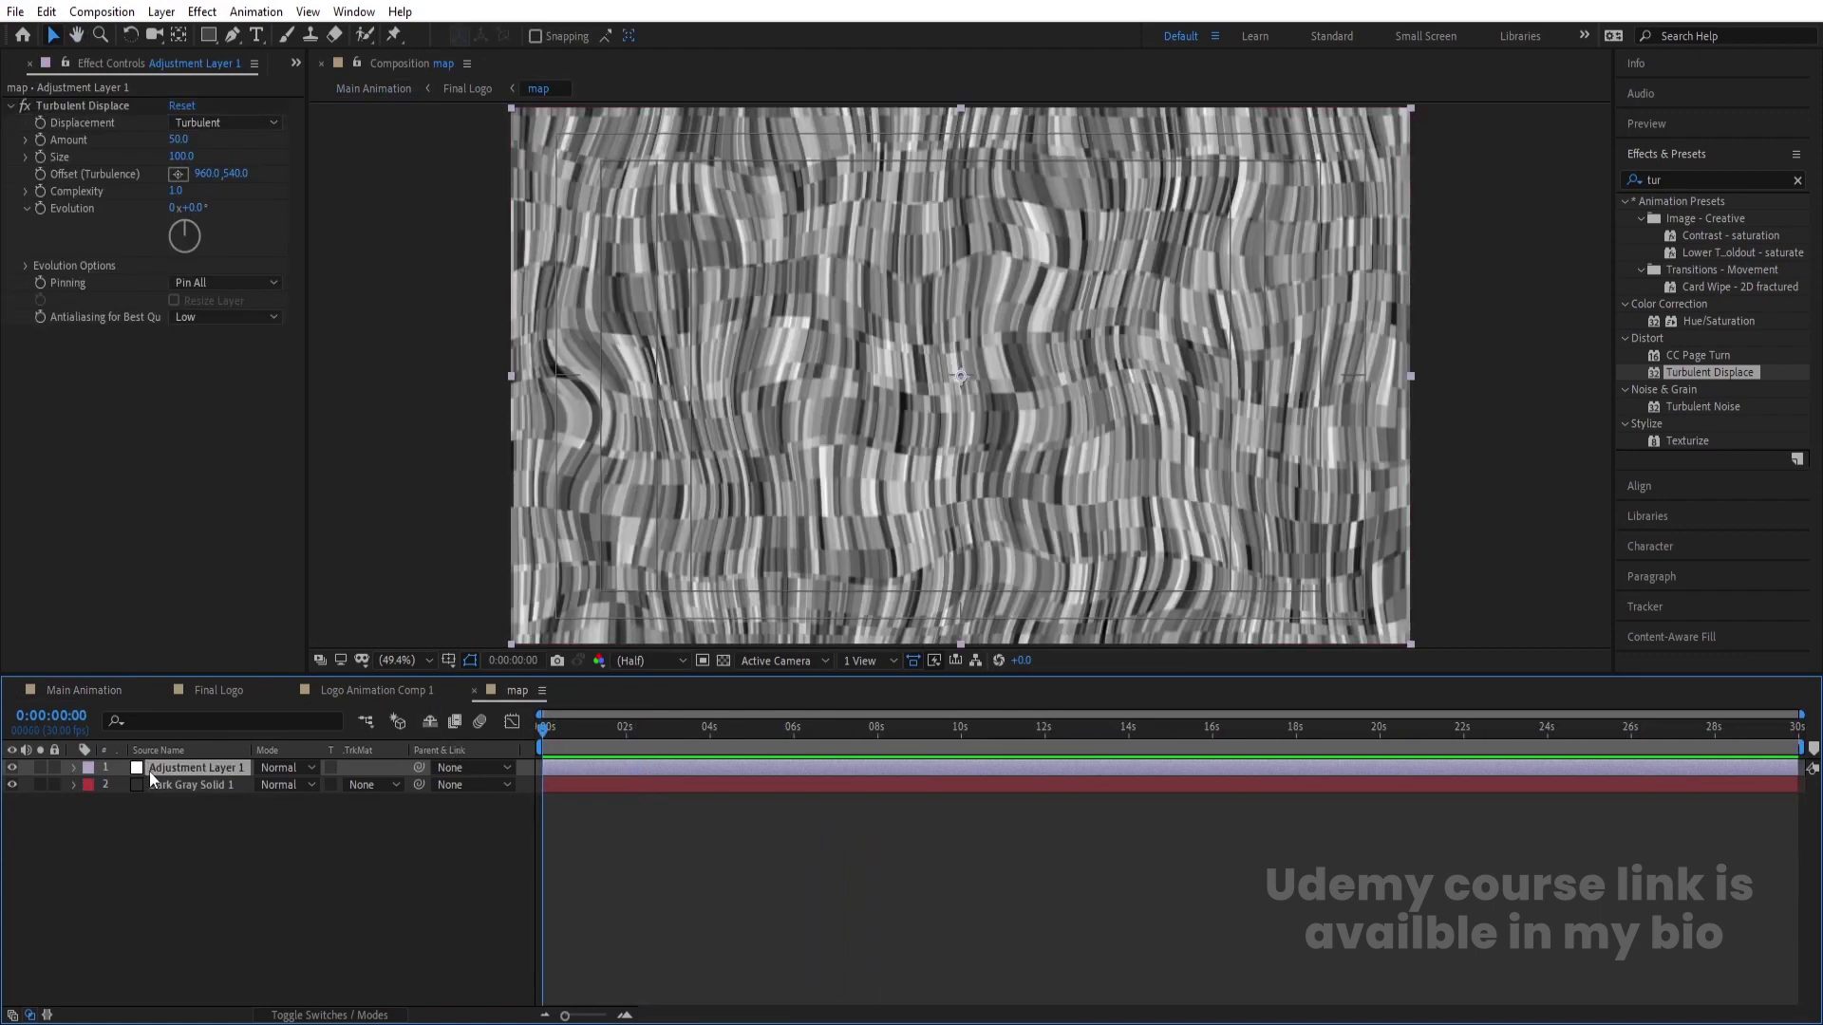
pyautogui.click(37, 209)
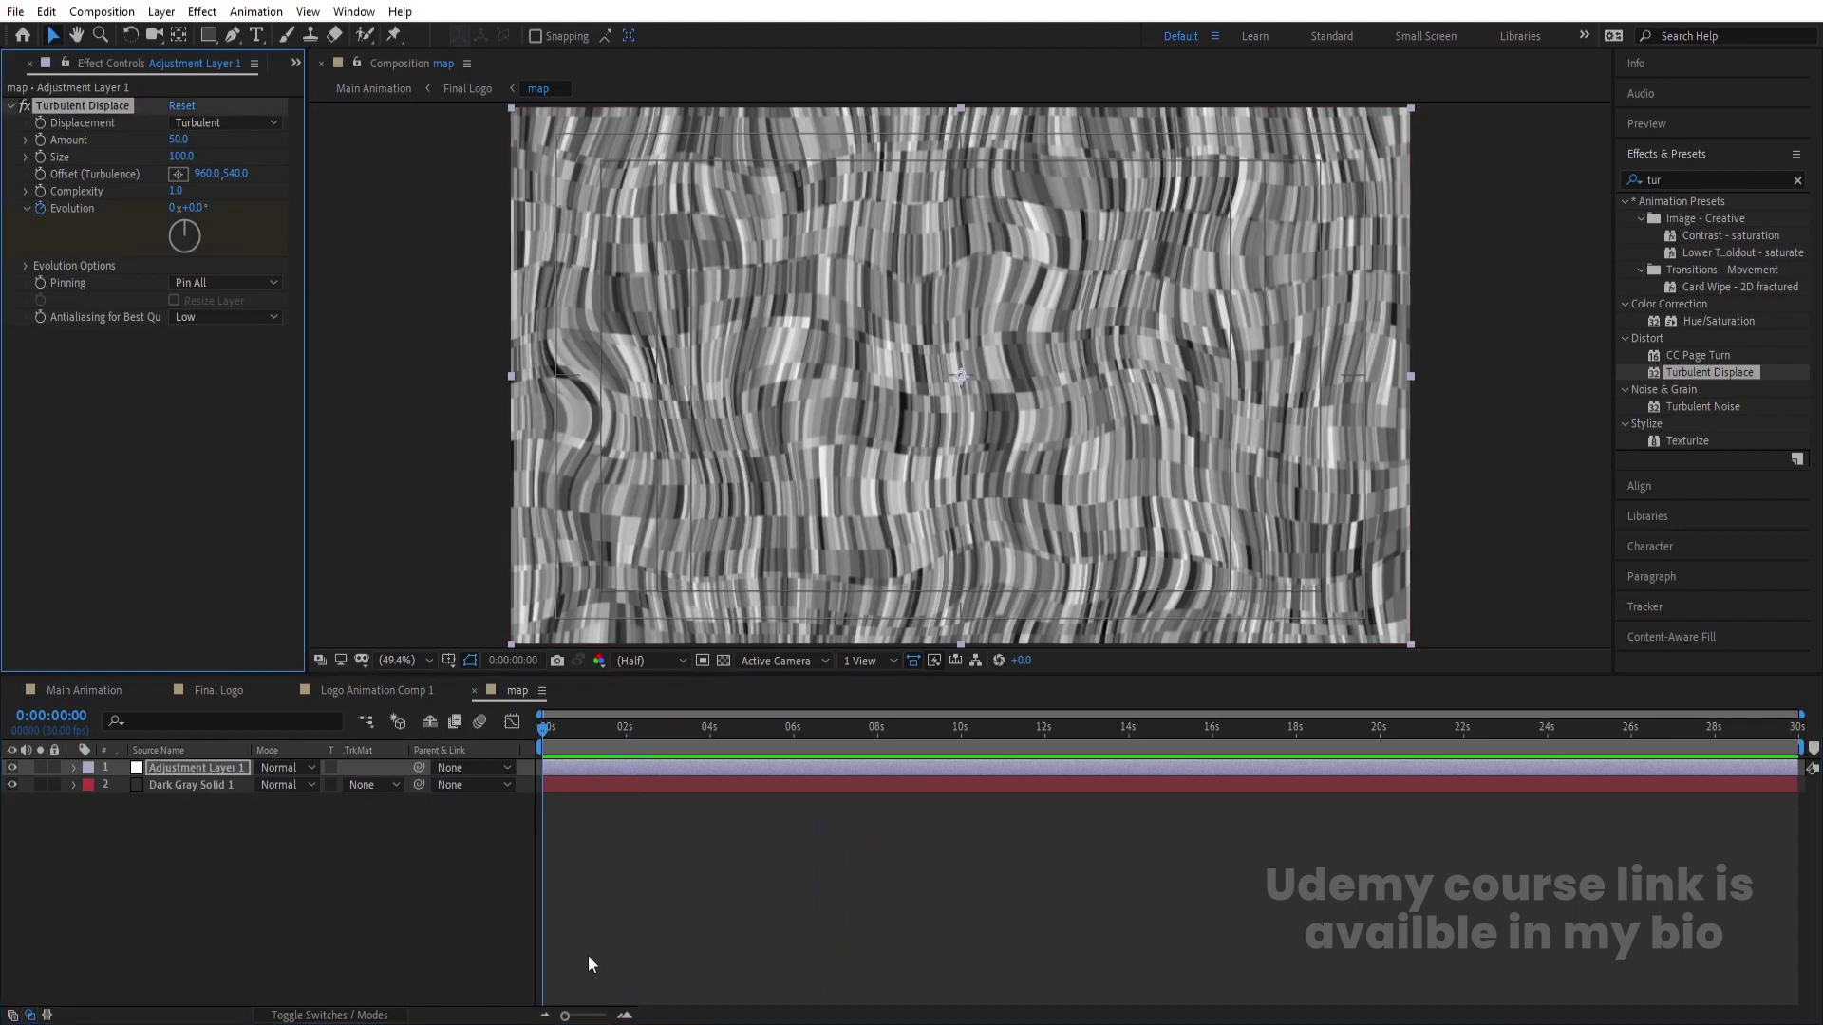
pyautogui.press('u')
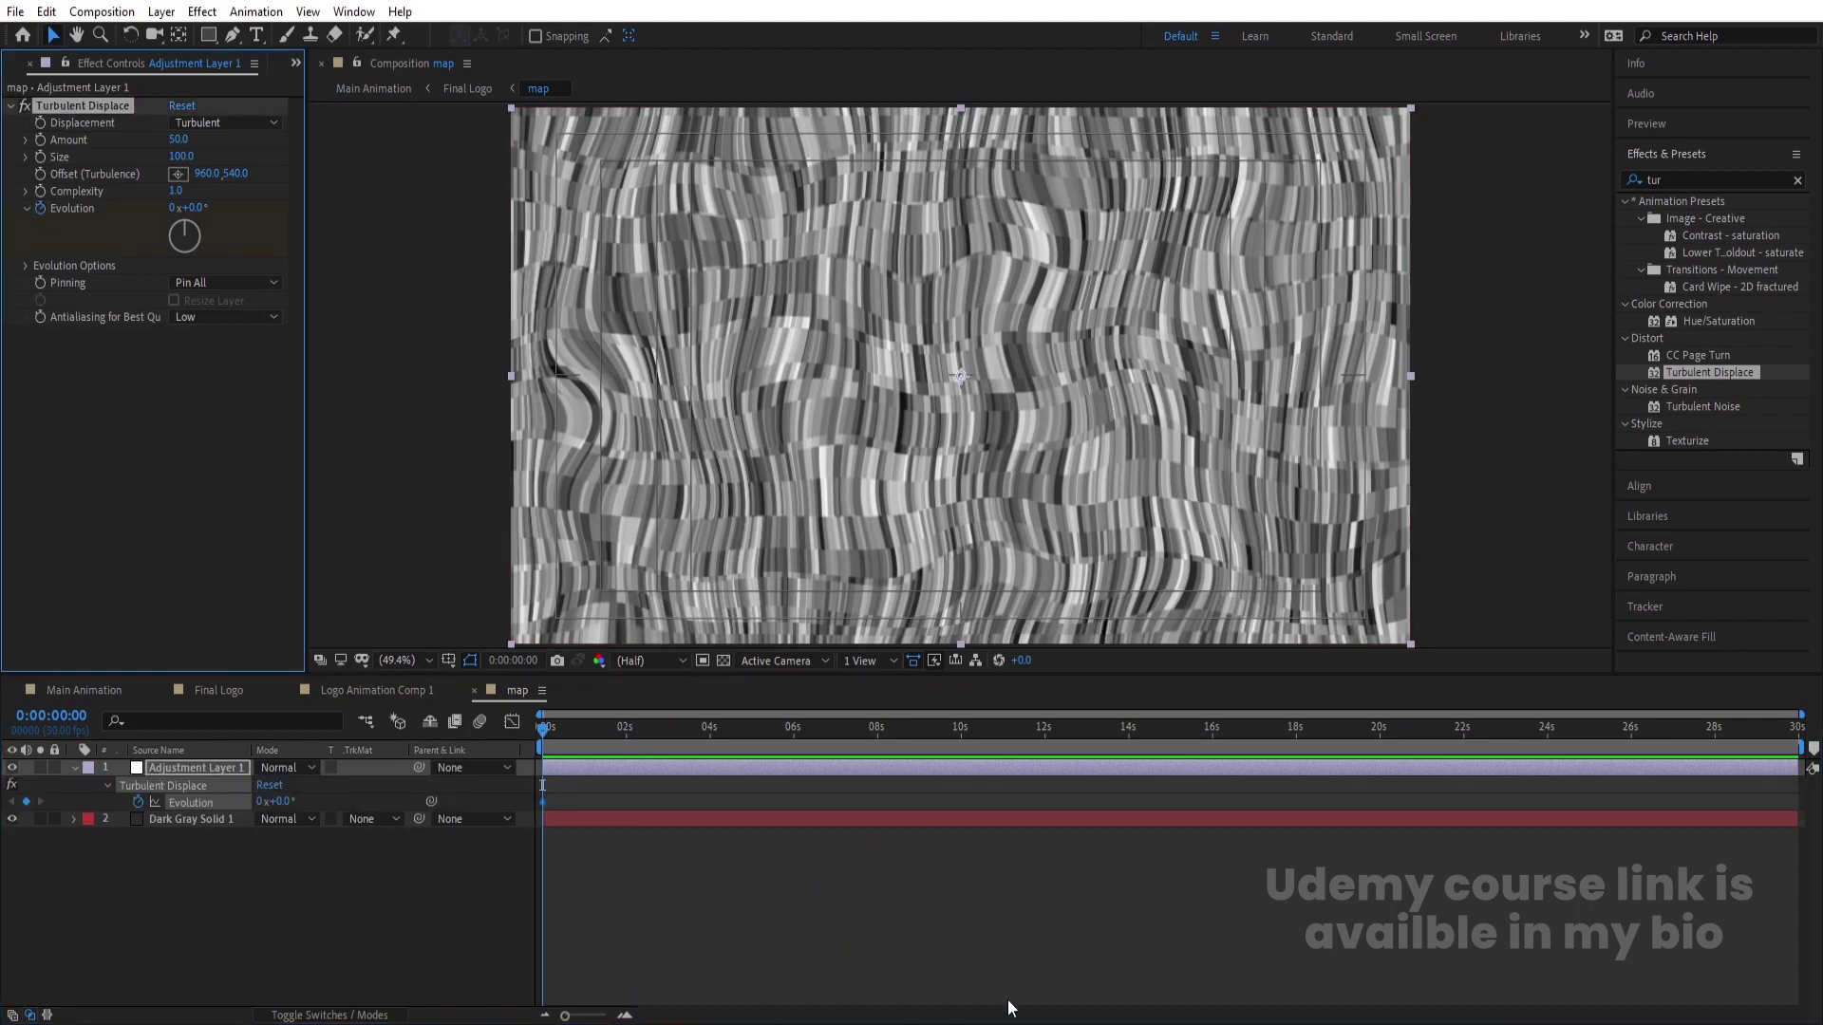
# Step: Set Evolution to 1x at 6 seconds, preview the noise, then return to Main Animation
pyautogui.click(792, 727)
pyautogui.click(259, 802)
pyautogui.press('Return')
pyautogui.press('Home')
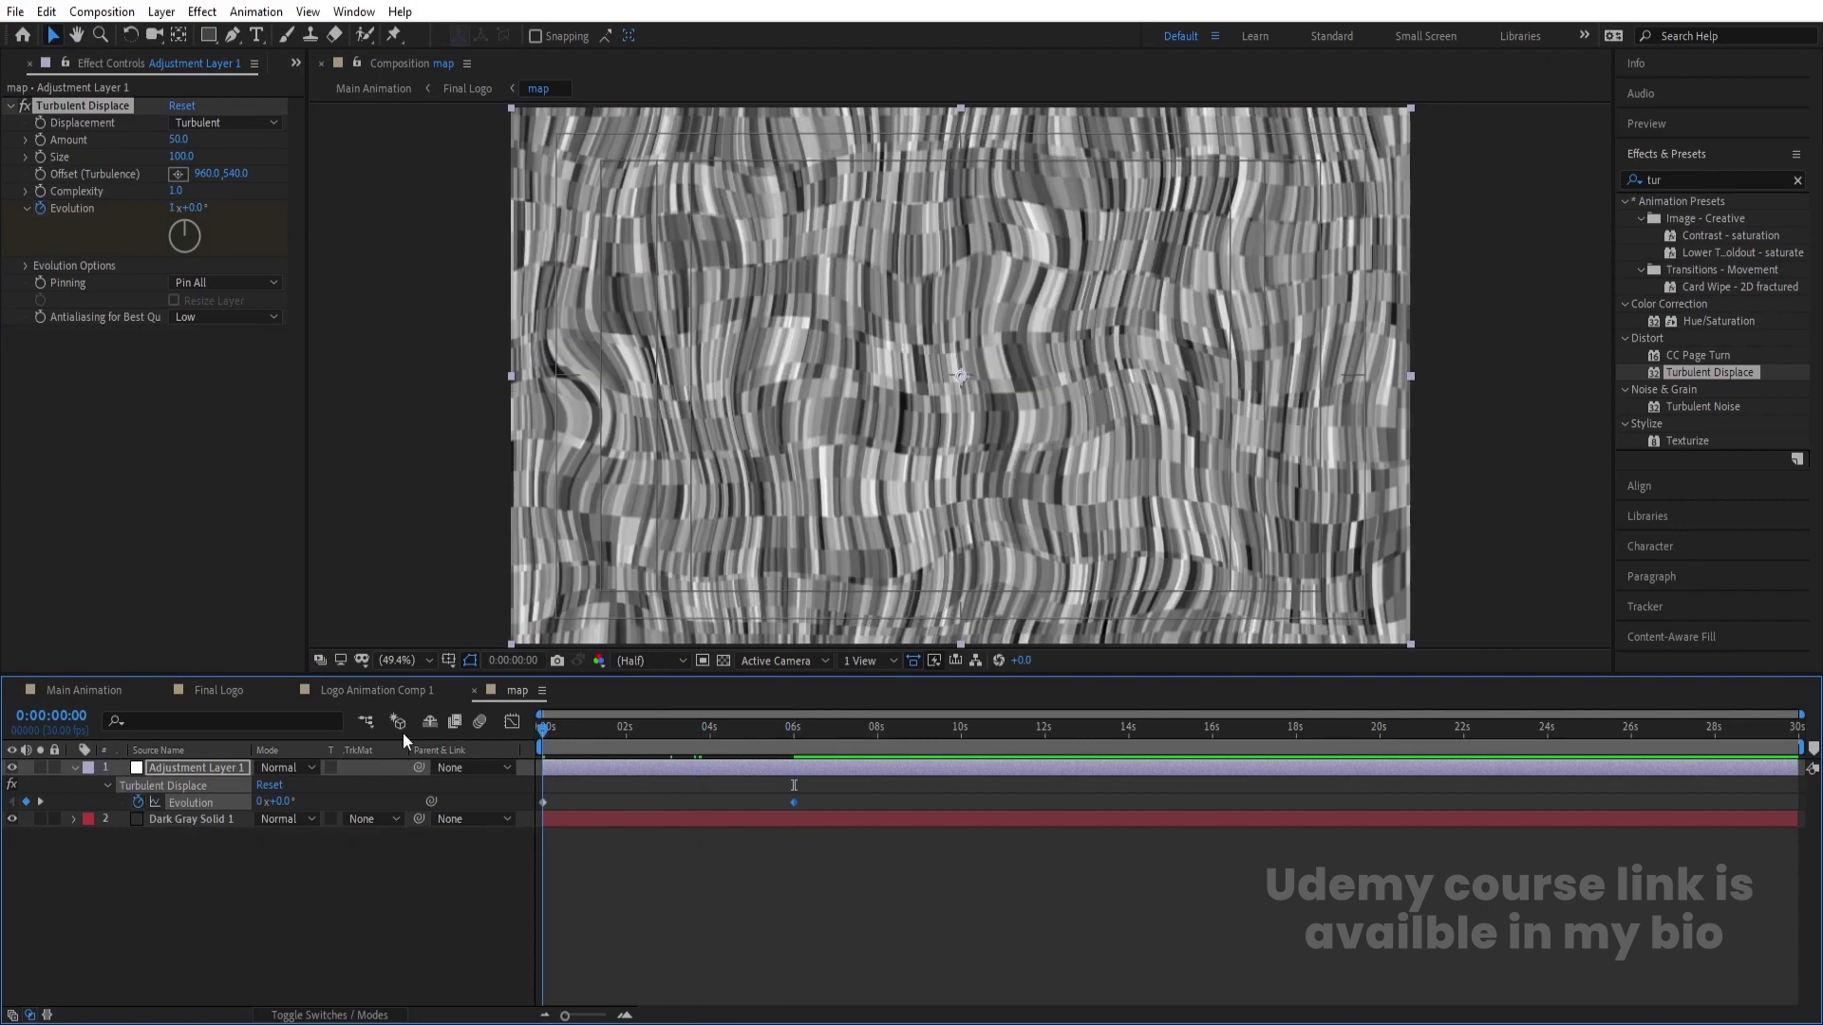
pyautogui.press('space')
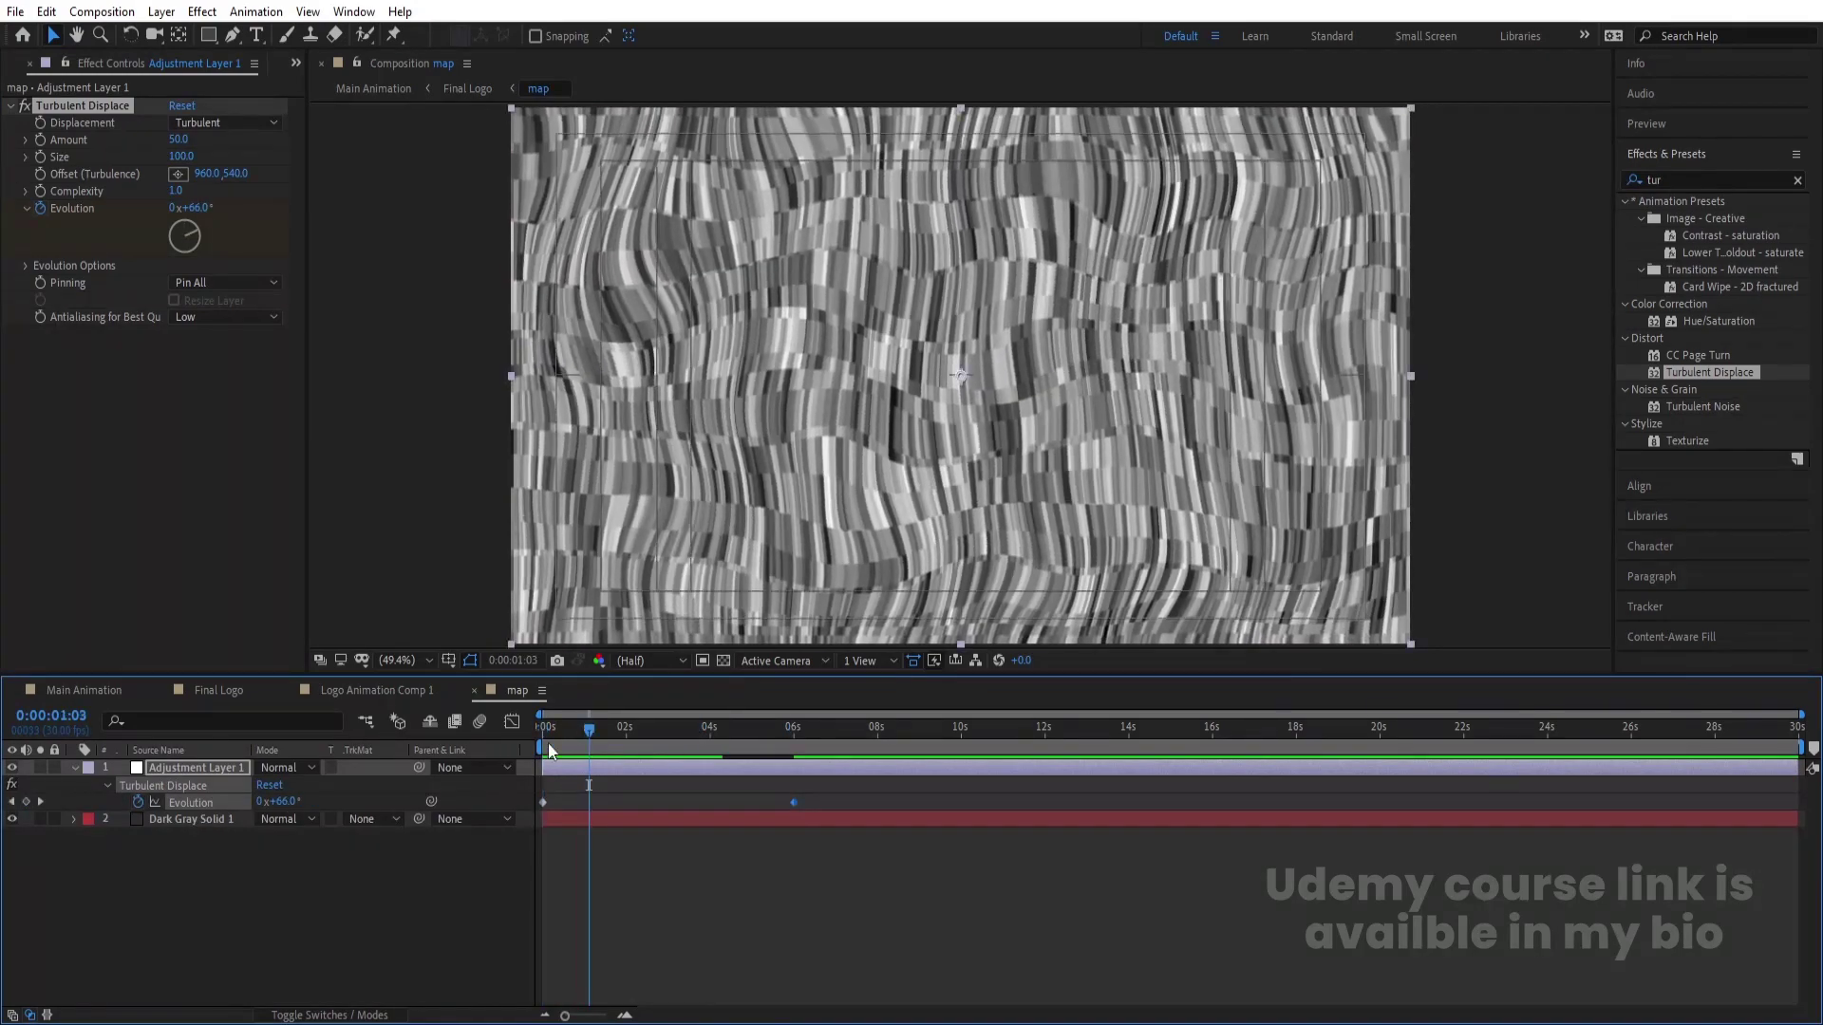
pyautogui.press('space')
pyautogui.click(123, 699)
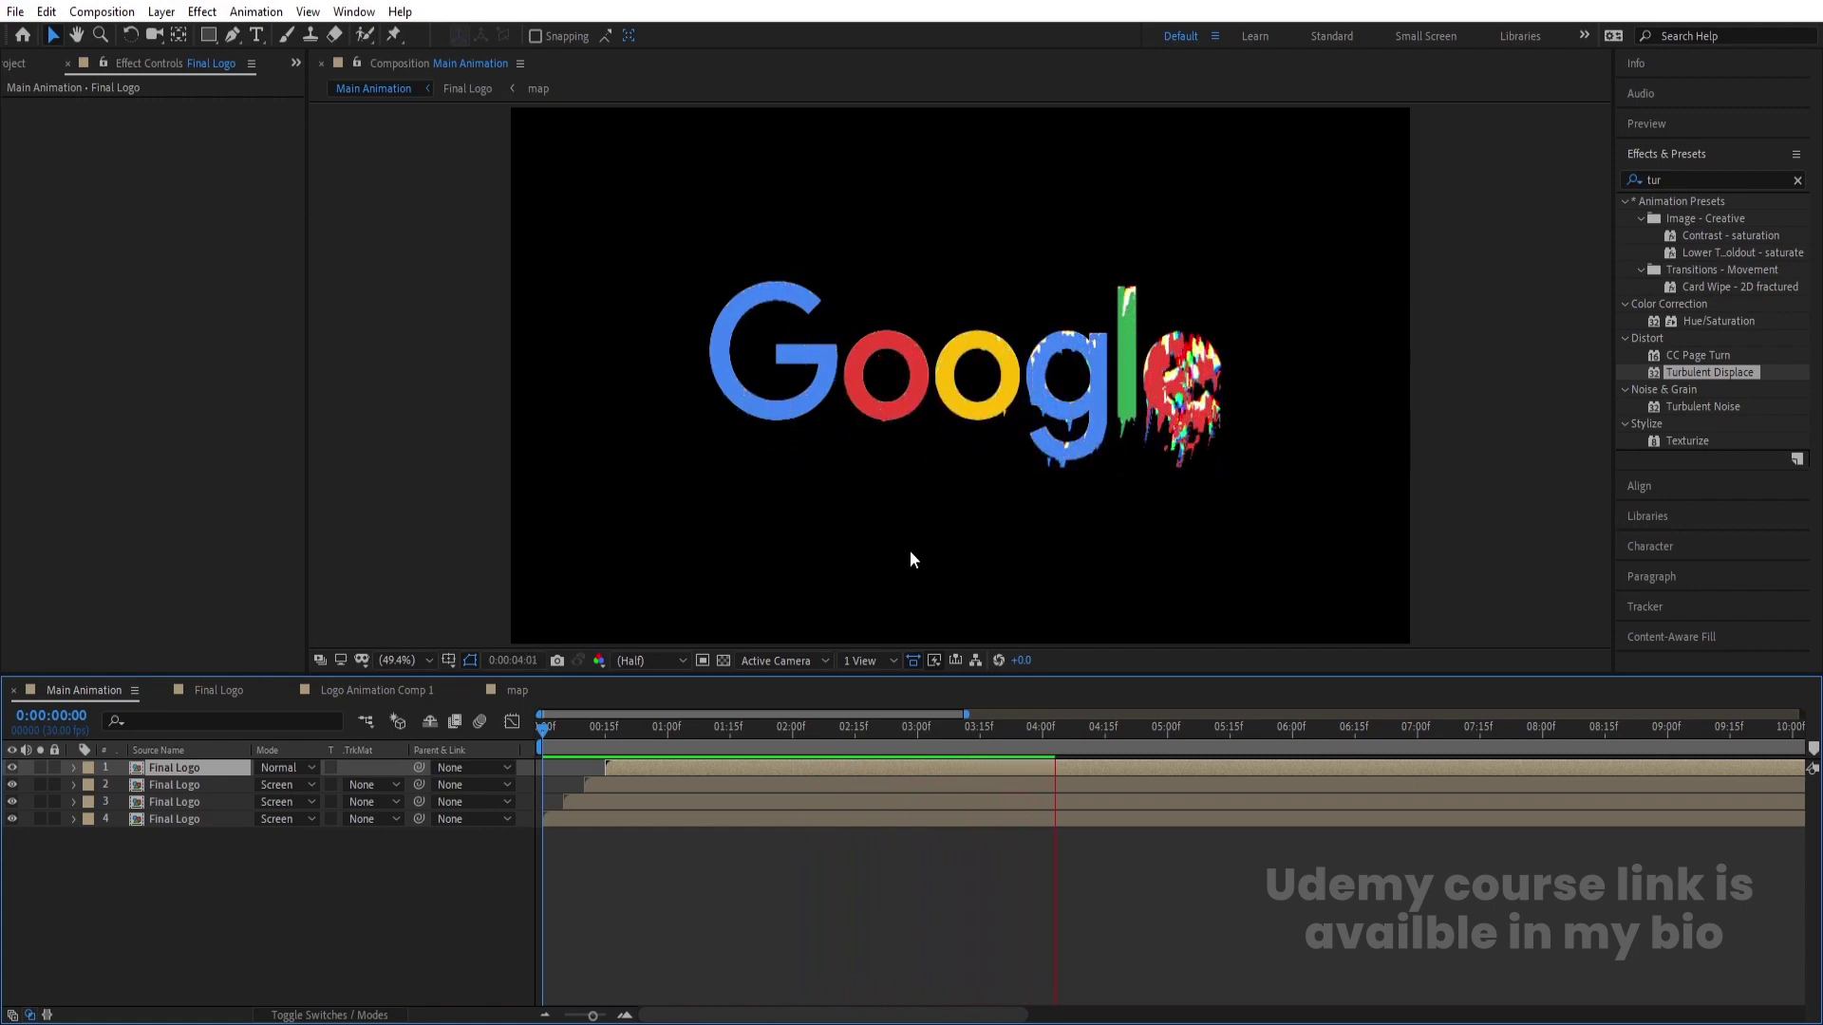
# Step: Restart the Main Animation preview and watch the Google logo resolve through the RGB glitch
pyautogui.click(635, 726)
pyautogui.press('space')
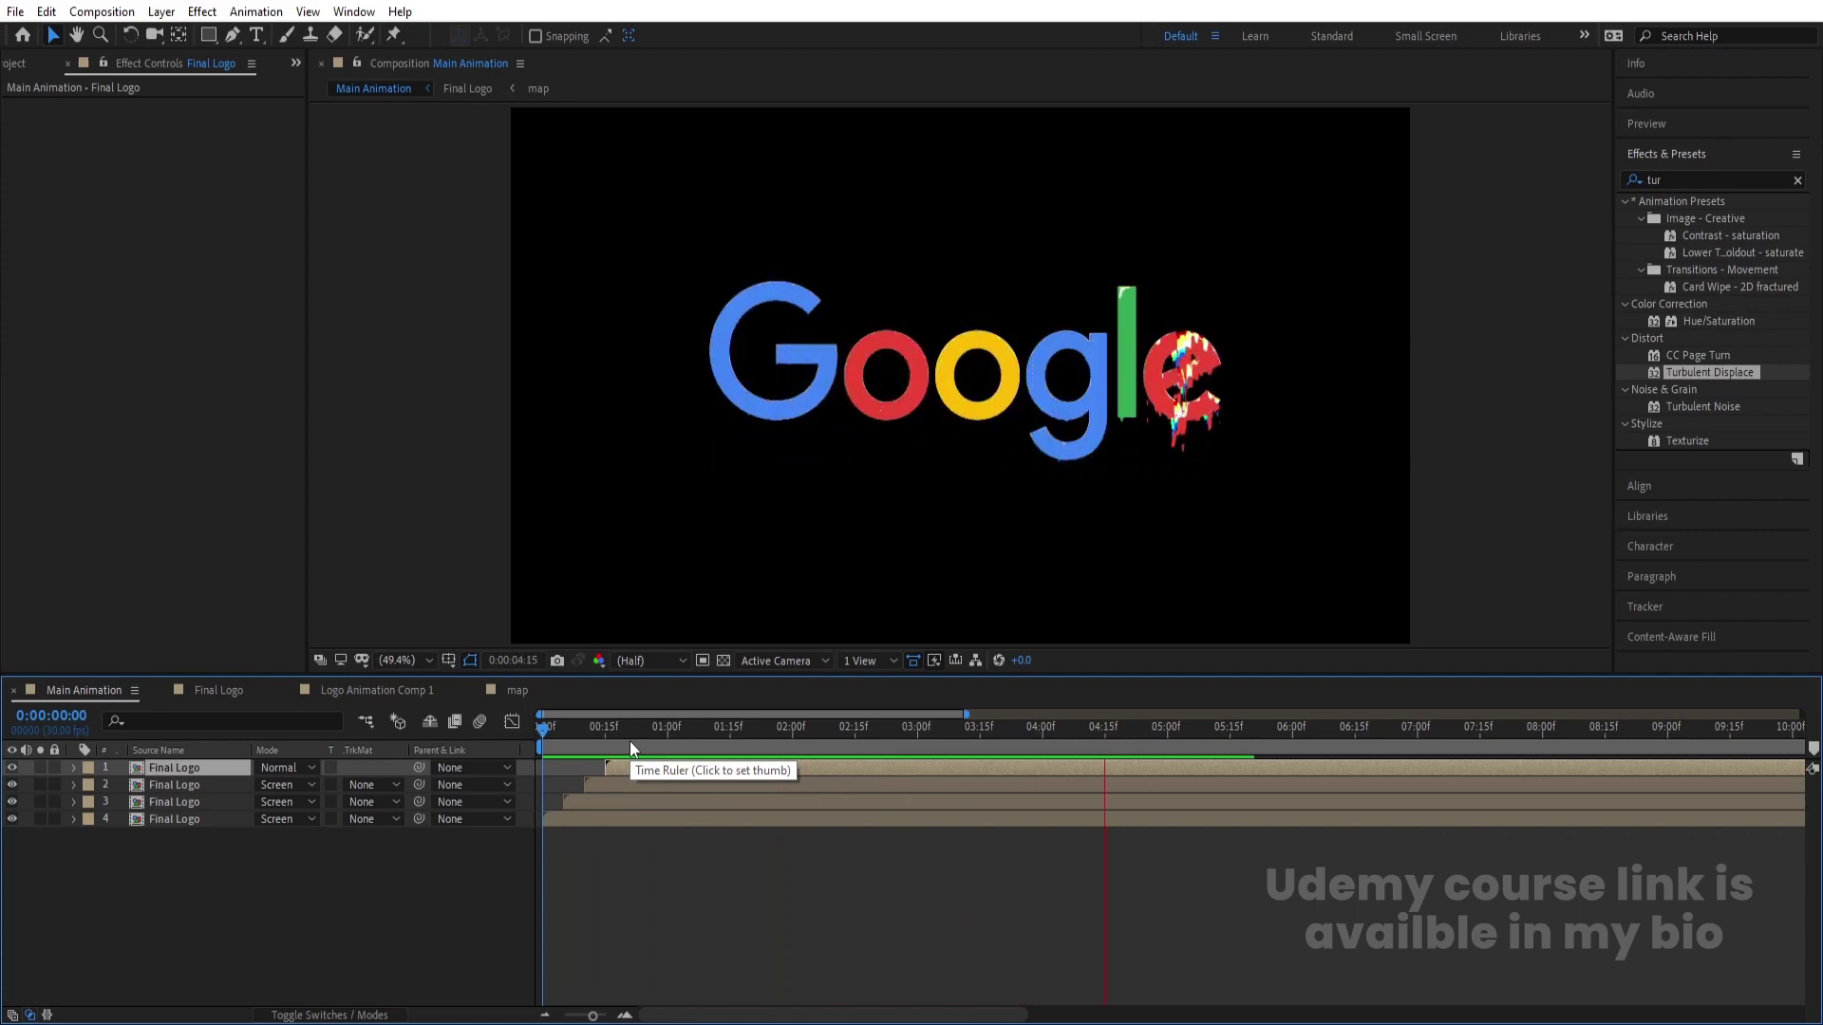
pyautogui.press('space')
# Step: Pre-compose all four Final Logo layers into a comp named Logo
pyautogui.moveTo(237, 869); pyautogui.dragTo(161, 768)
pyautogui.hotkey('ctrl', 'shift', 'c')
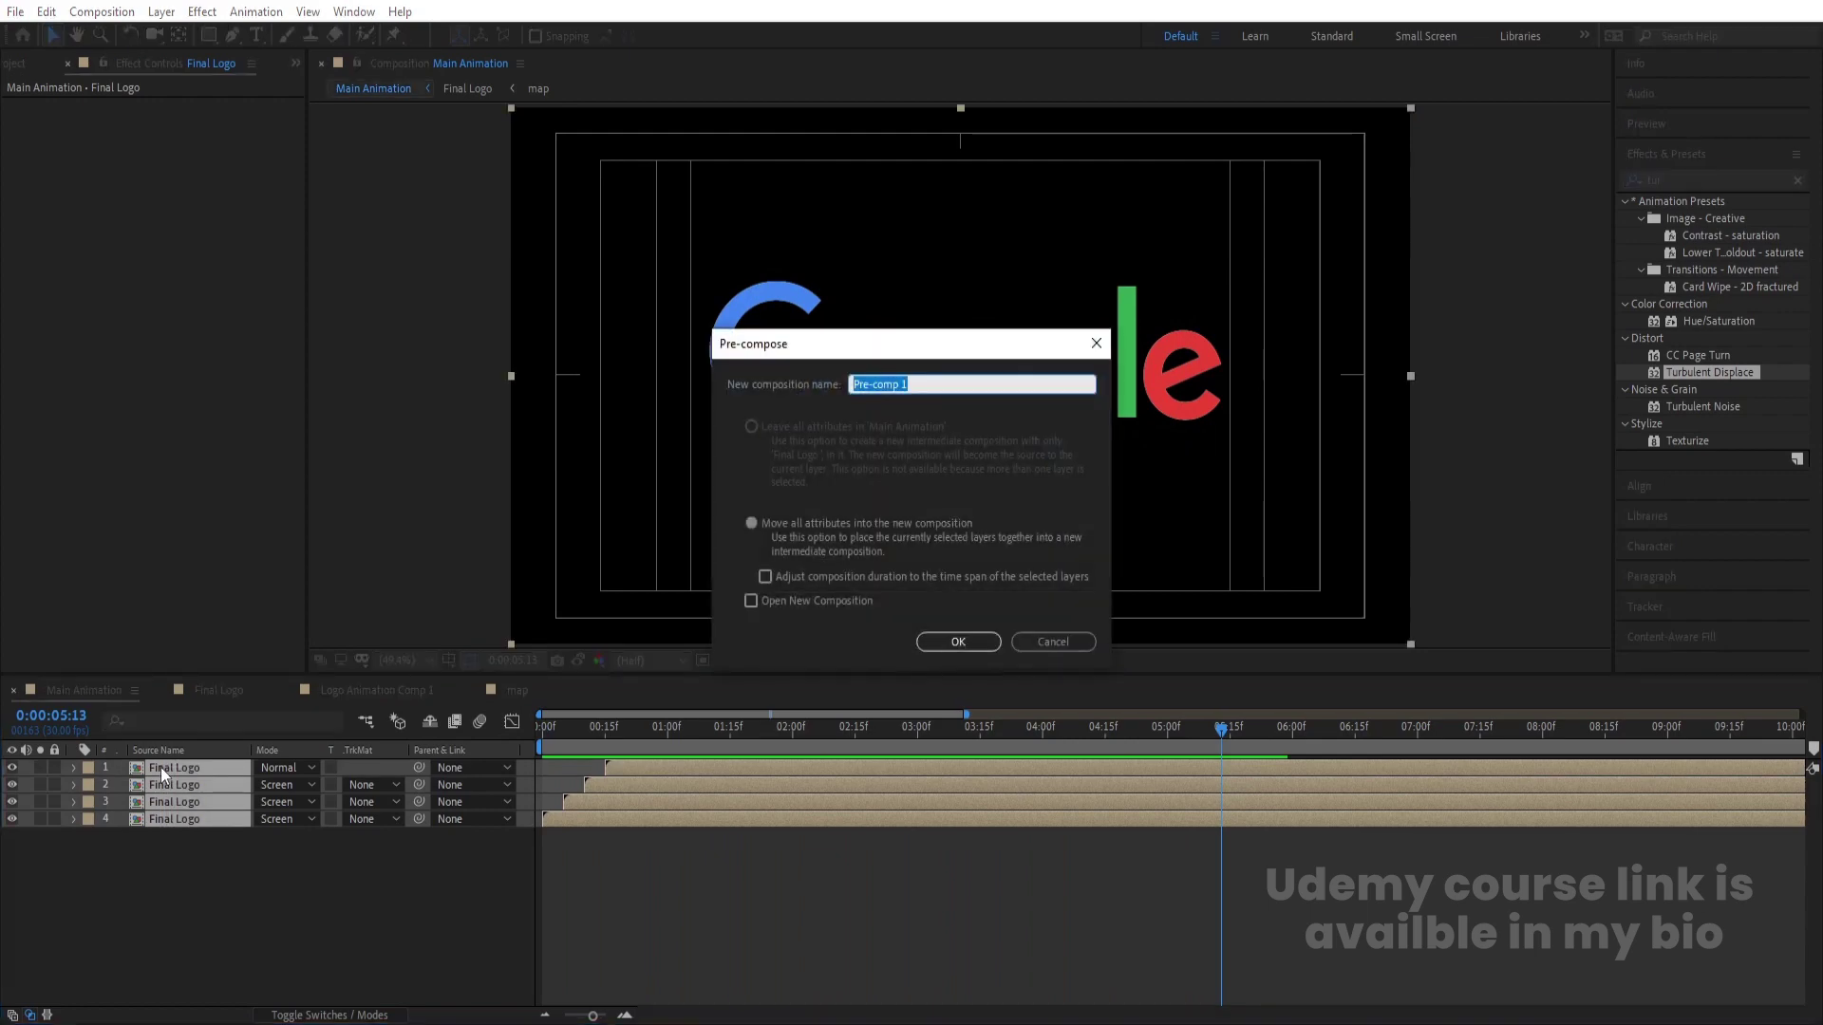
pyautogui.write('Logo')
pyautogui.press('Return')
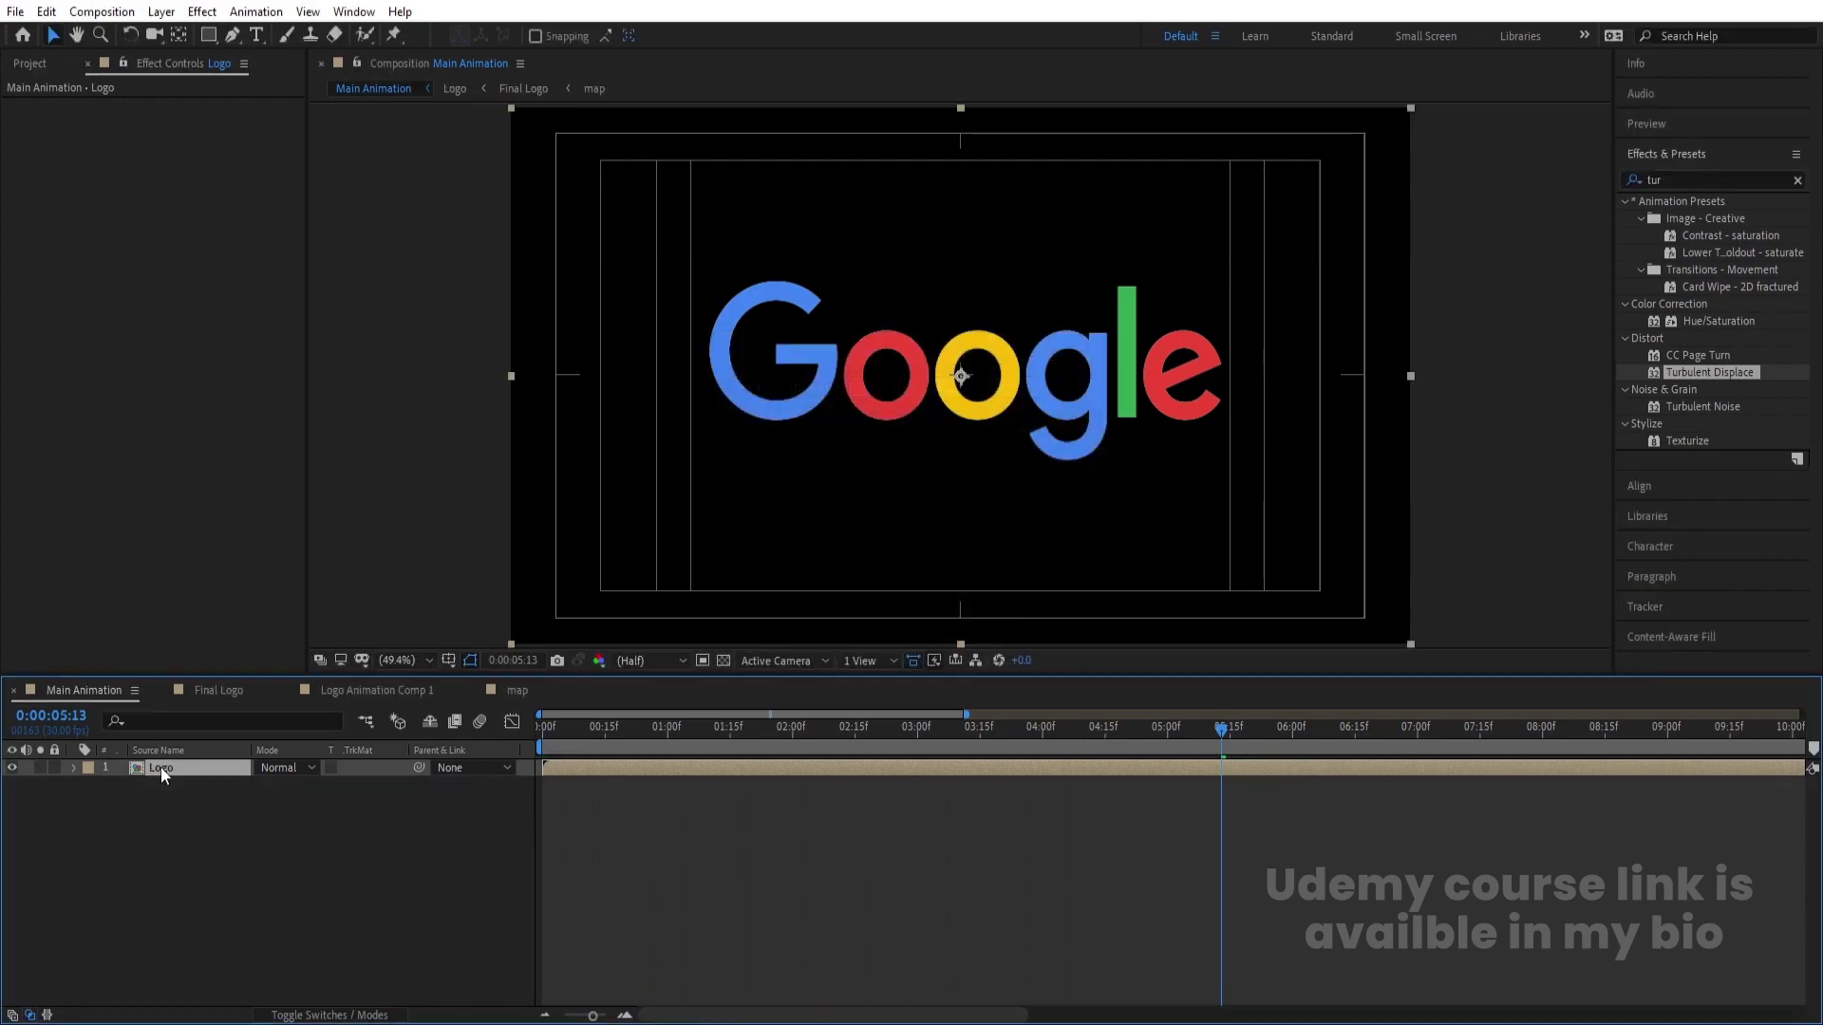
# Step: Duplicate the Logo layer, flip it with Scale Y -100, and move it below to 960, 890
pyautogui.hotkey('ctrl', 'd')
pyautogui.press('s')
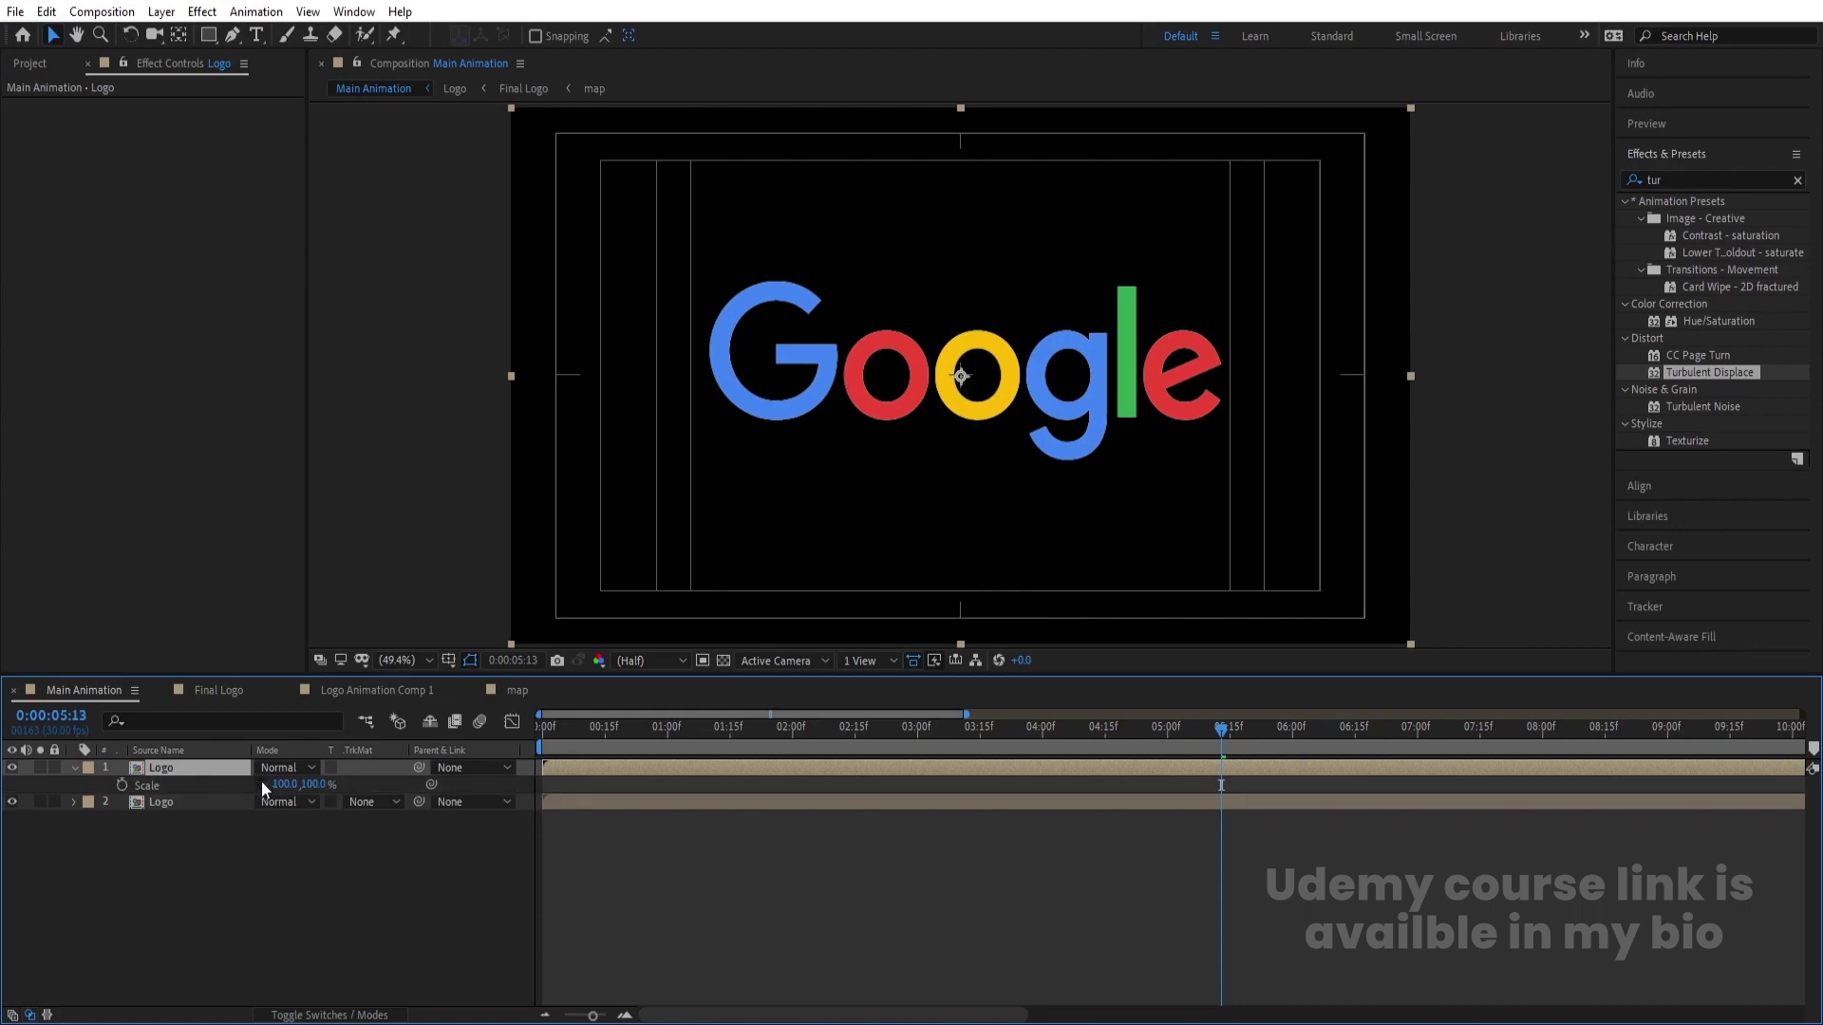
pyautogui.click(313, 784)
pyautogui.write('-100')
pyautogui.press('Return')
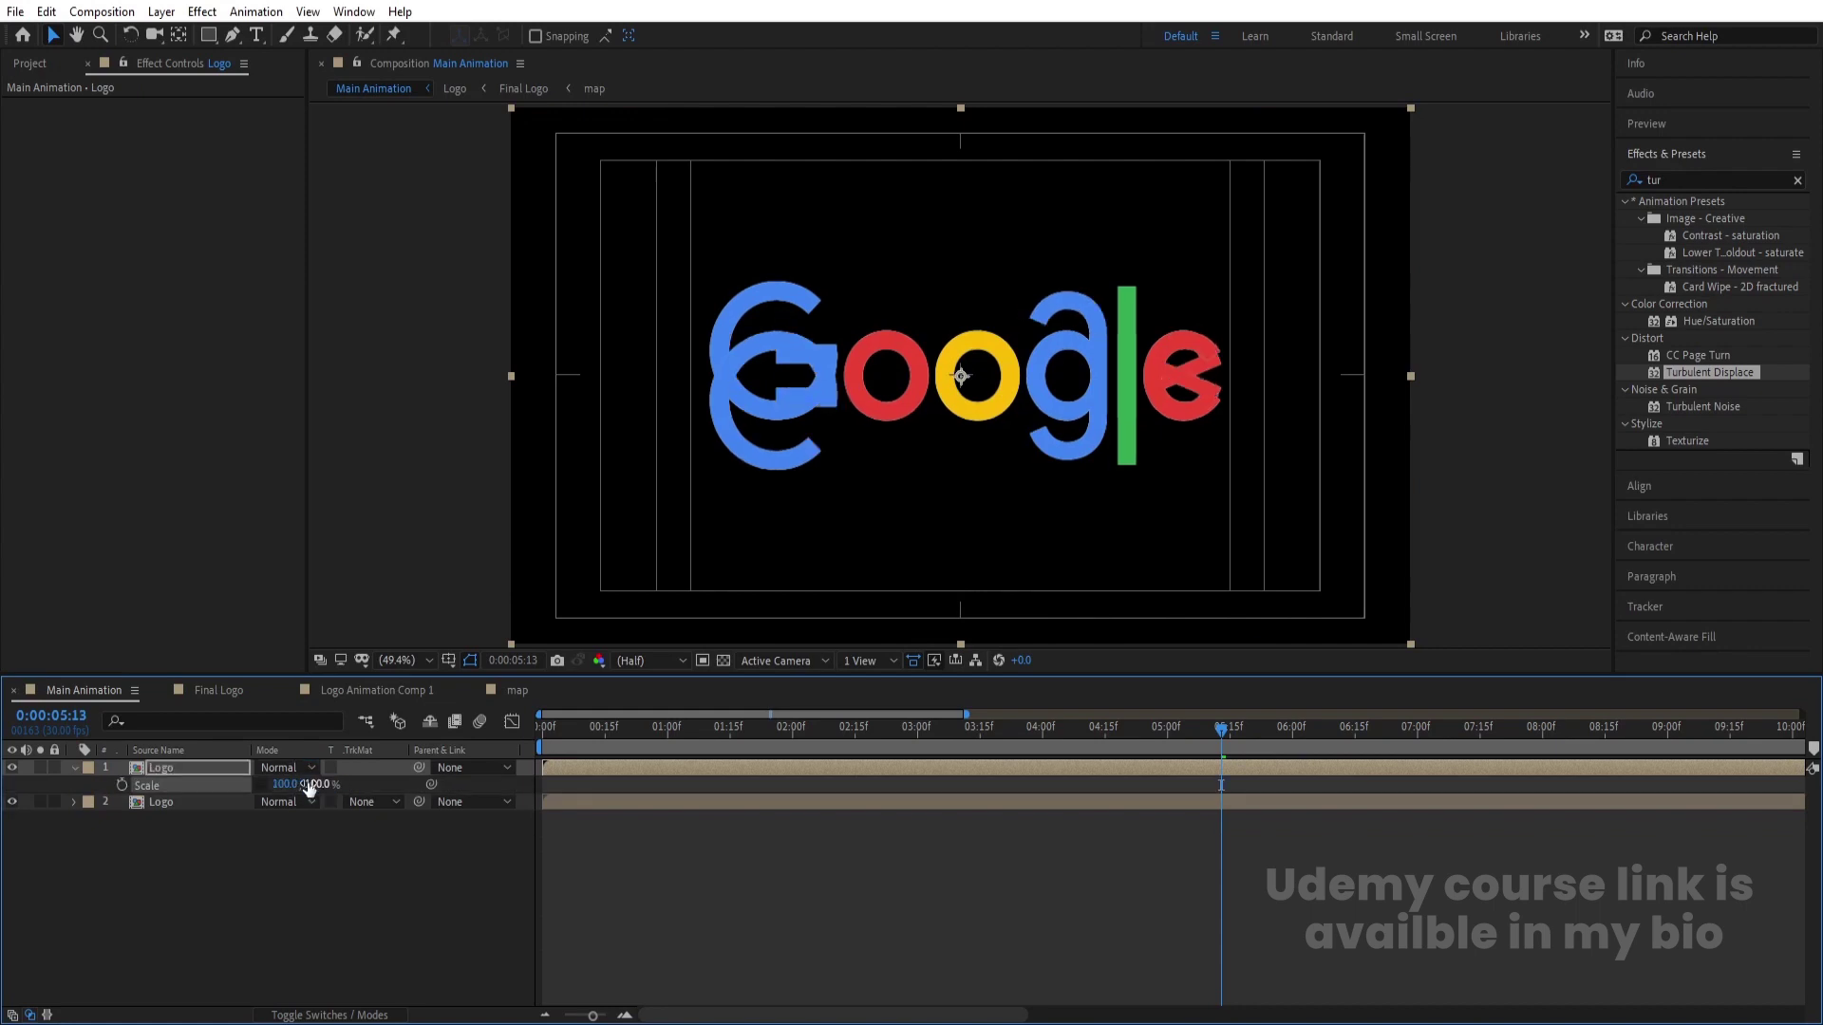
pyautogui.press('p')
pyautogui.moveTo(296, 784); pyautogui.dragTo(518, 910)
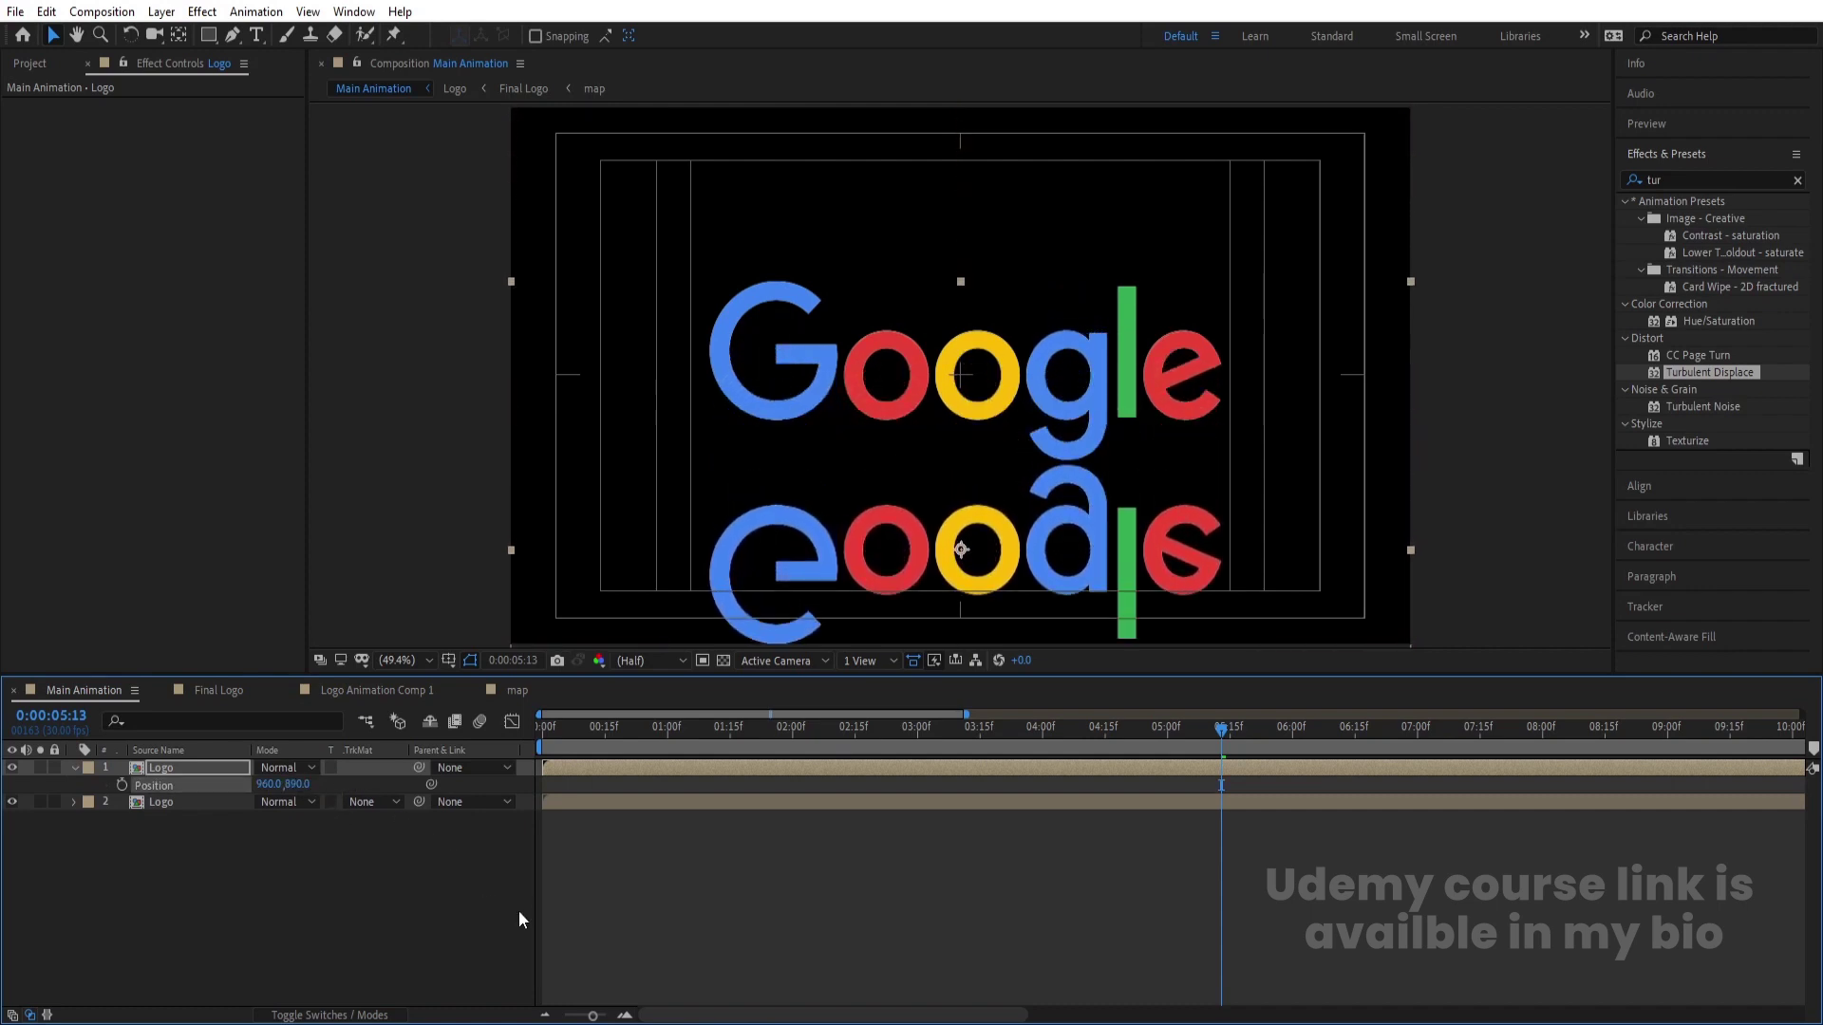
pyautogui.hotkey('ctrl', '0')
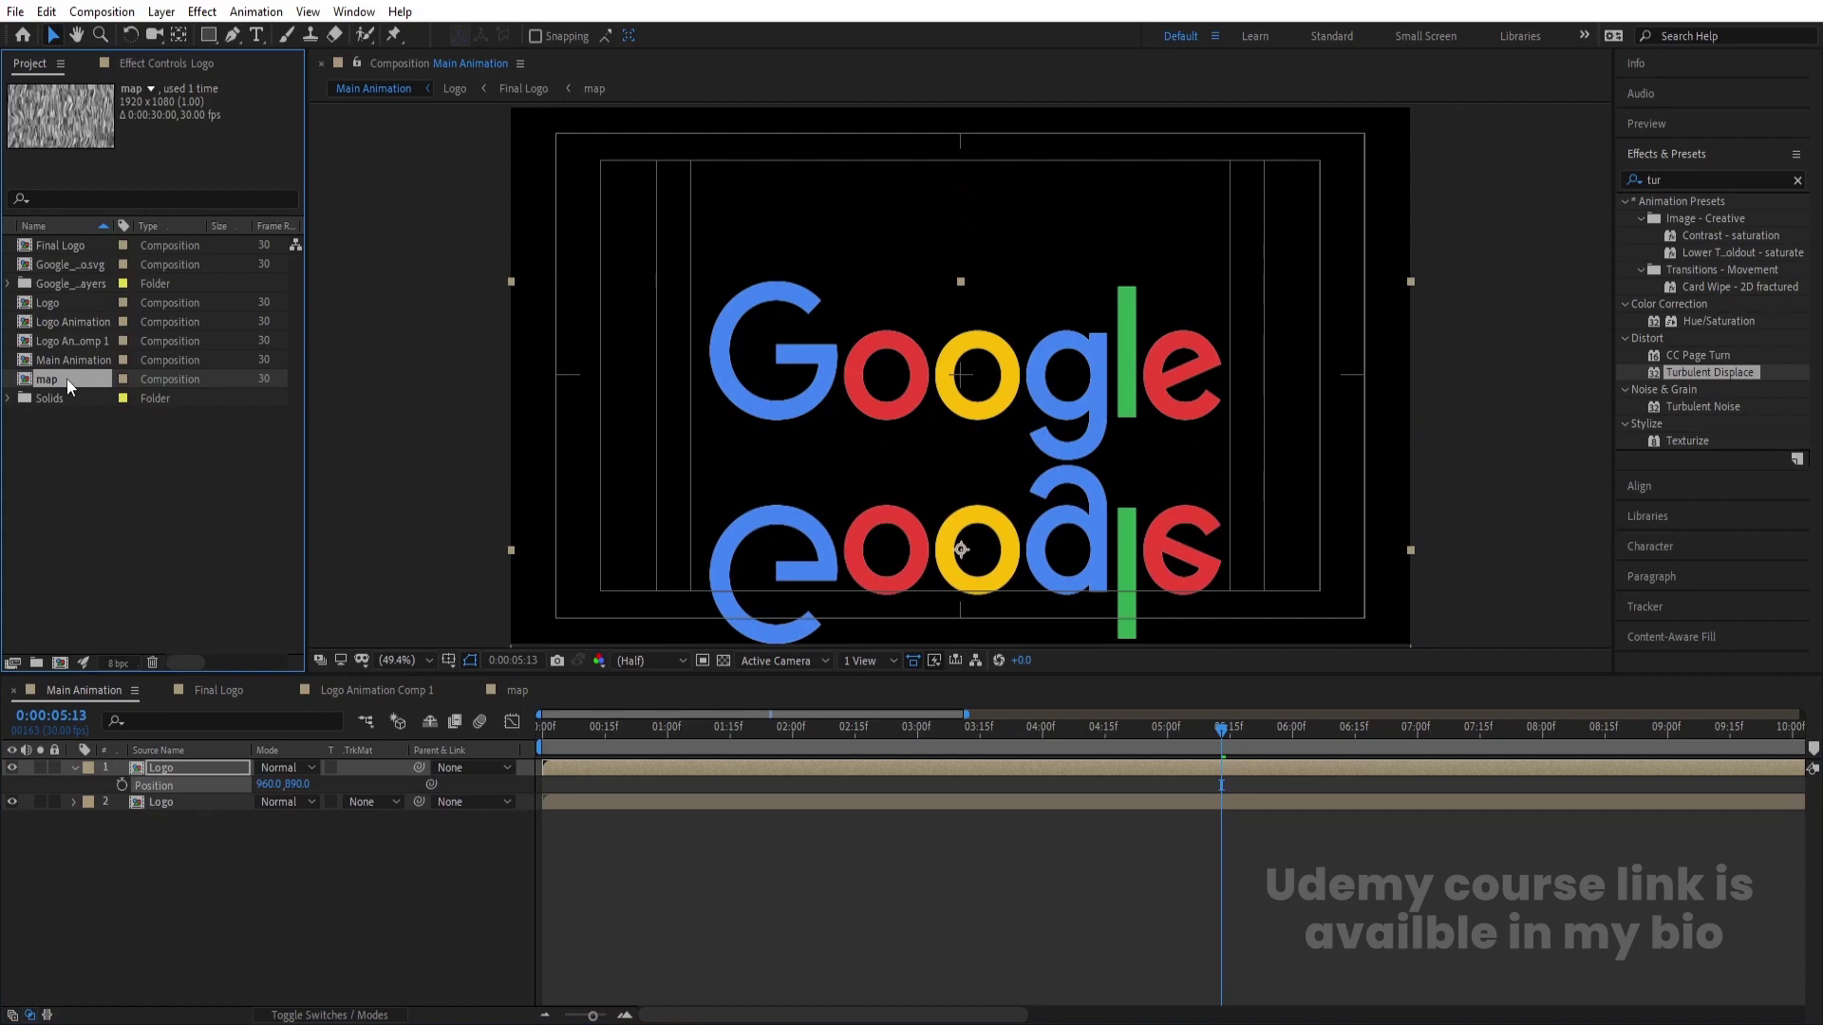
# Step: Add the map comp to the timeline as a hidden layer and select the reflection layer
pyautogui.moveTo(157, 588); pyautogui.dragTo(180, 765)
pyautogui.click(11, 768)
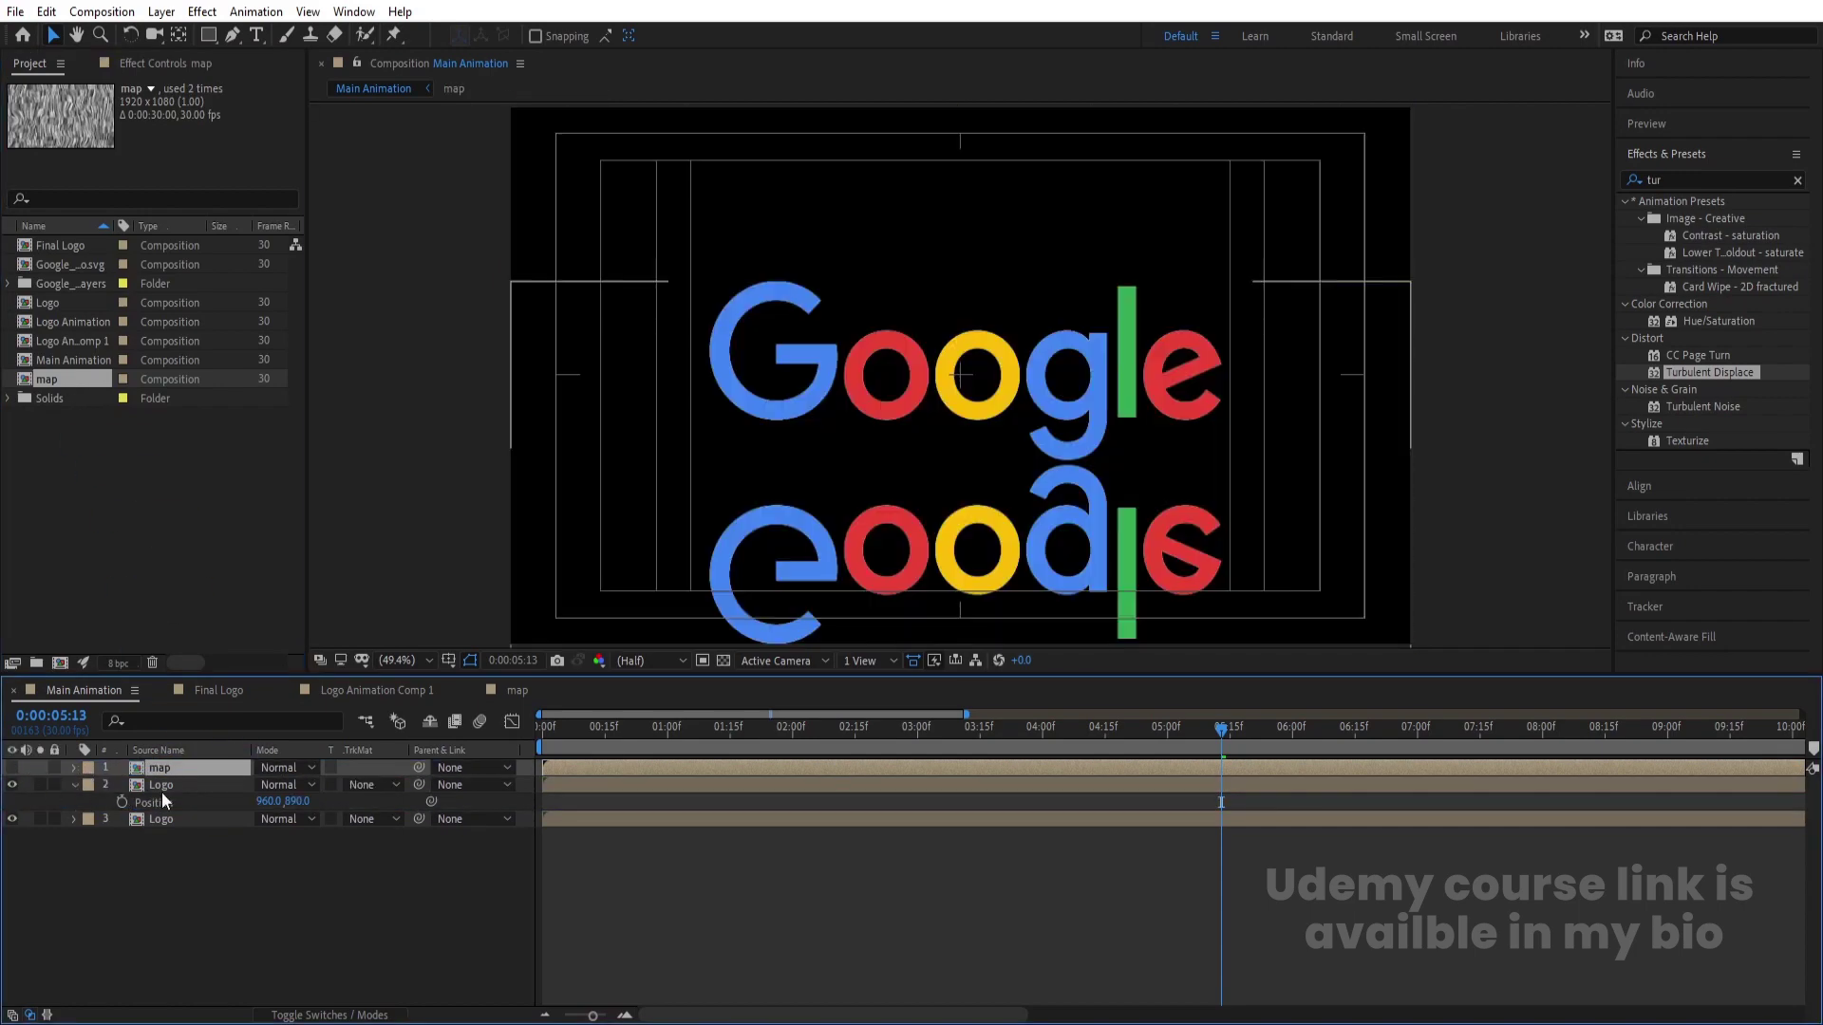
pyautogui.click(163, 786)
# Step: Apply Compound Blur to the reflection with map as the Blur Layer, then preview
pyautogui.click(1682, 178)
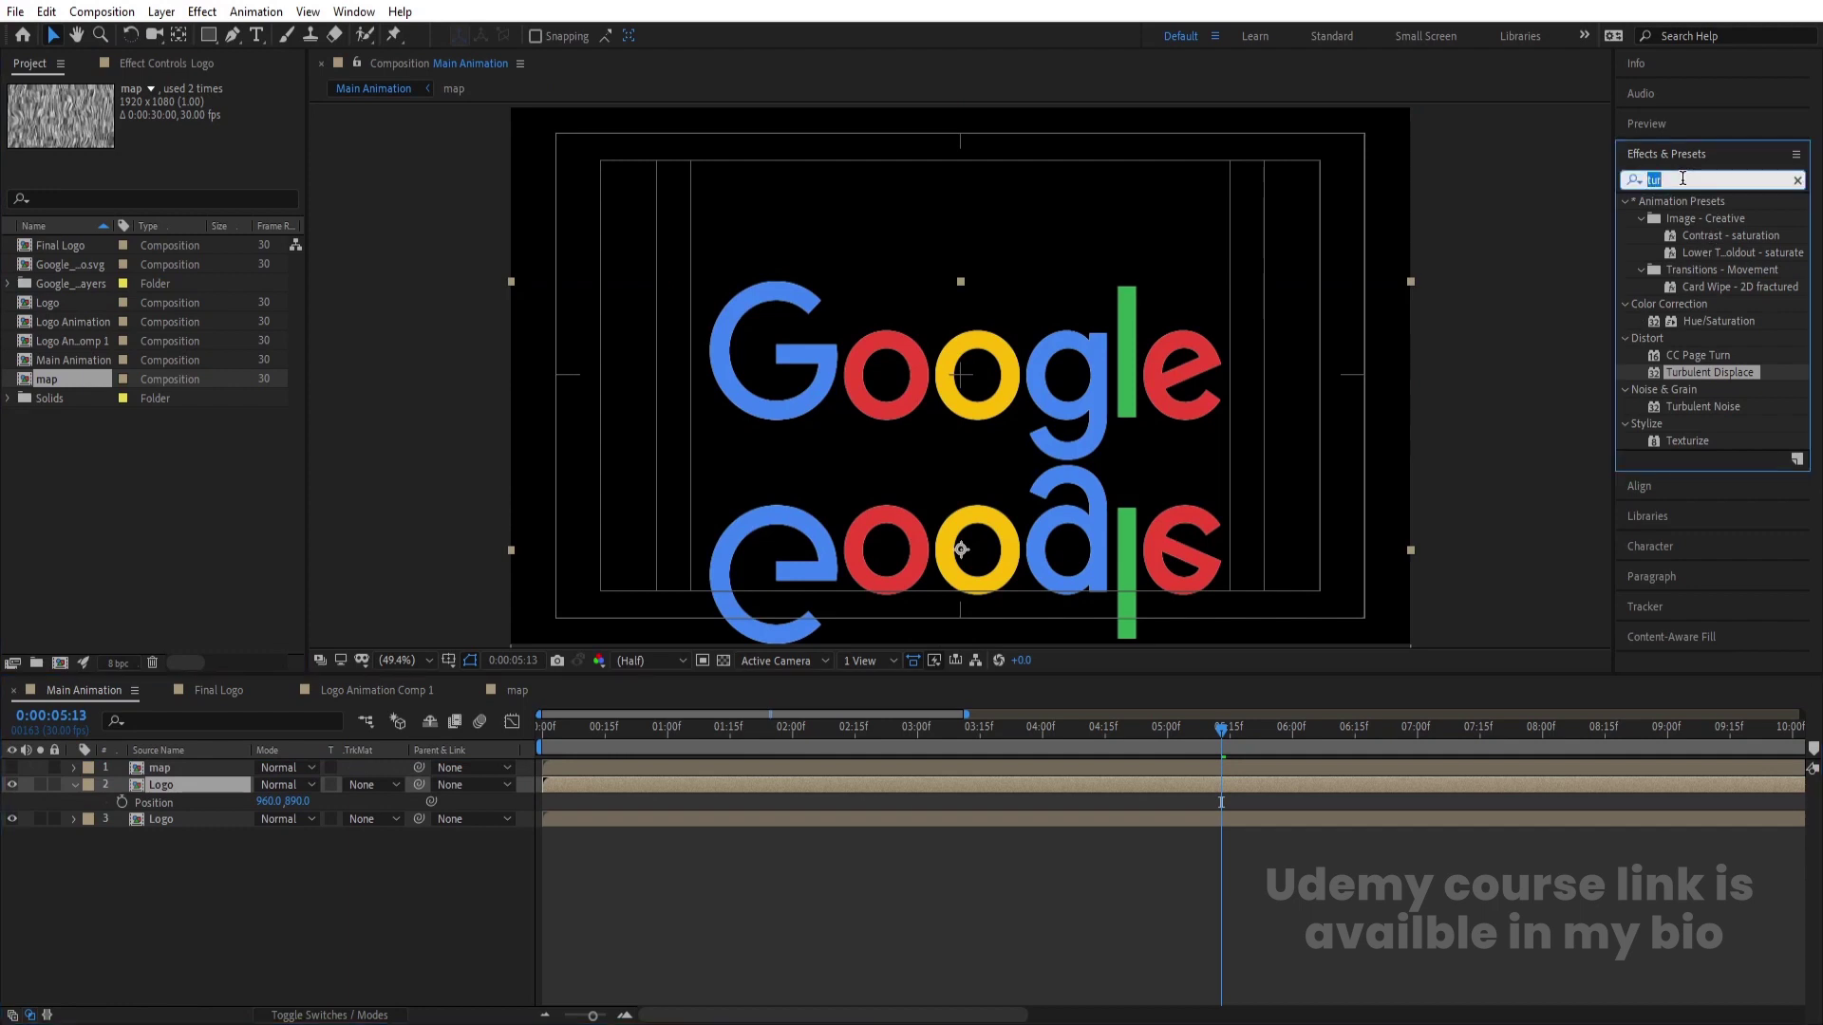
pyautogui.write('comp')
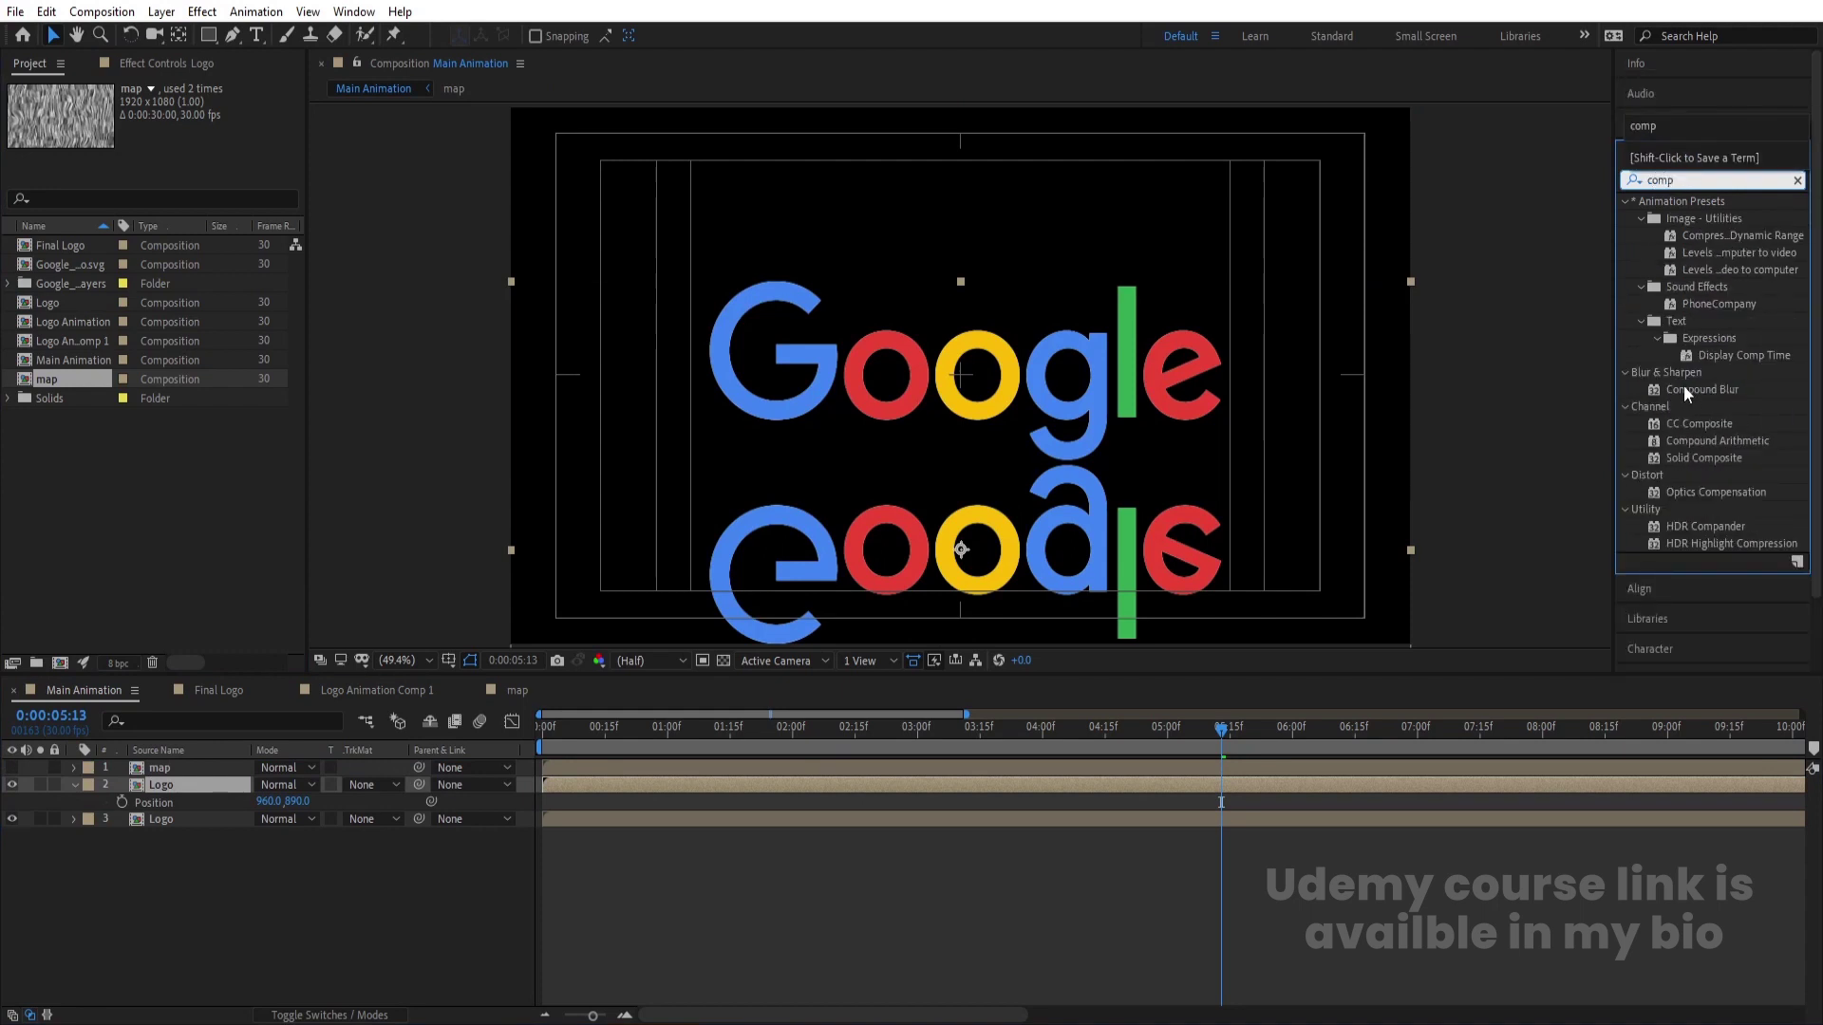
pyautogui.doubleClick(1683, 389)
pyautogui.click(184, 128)
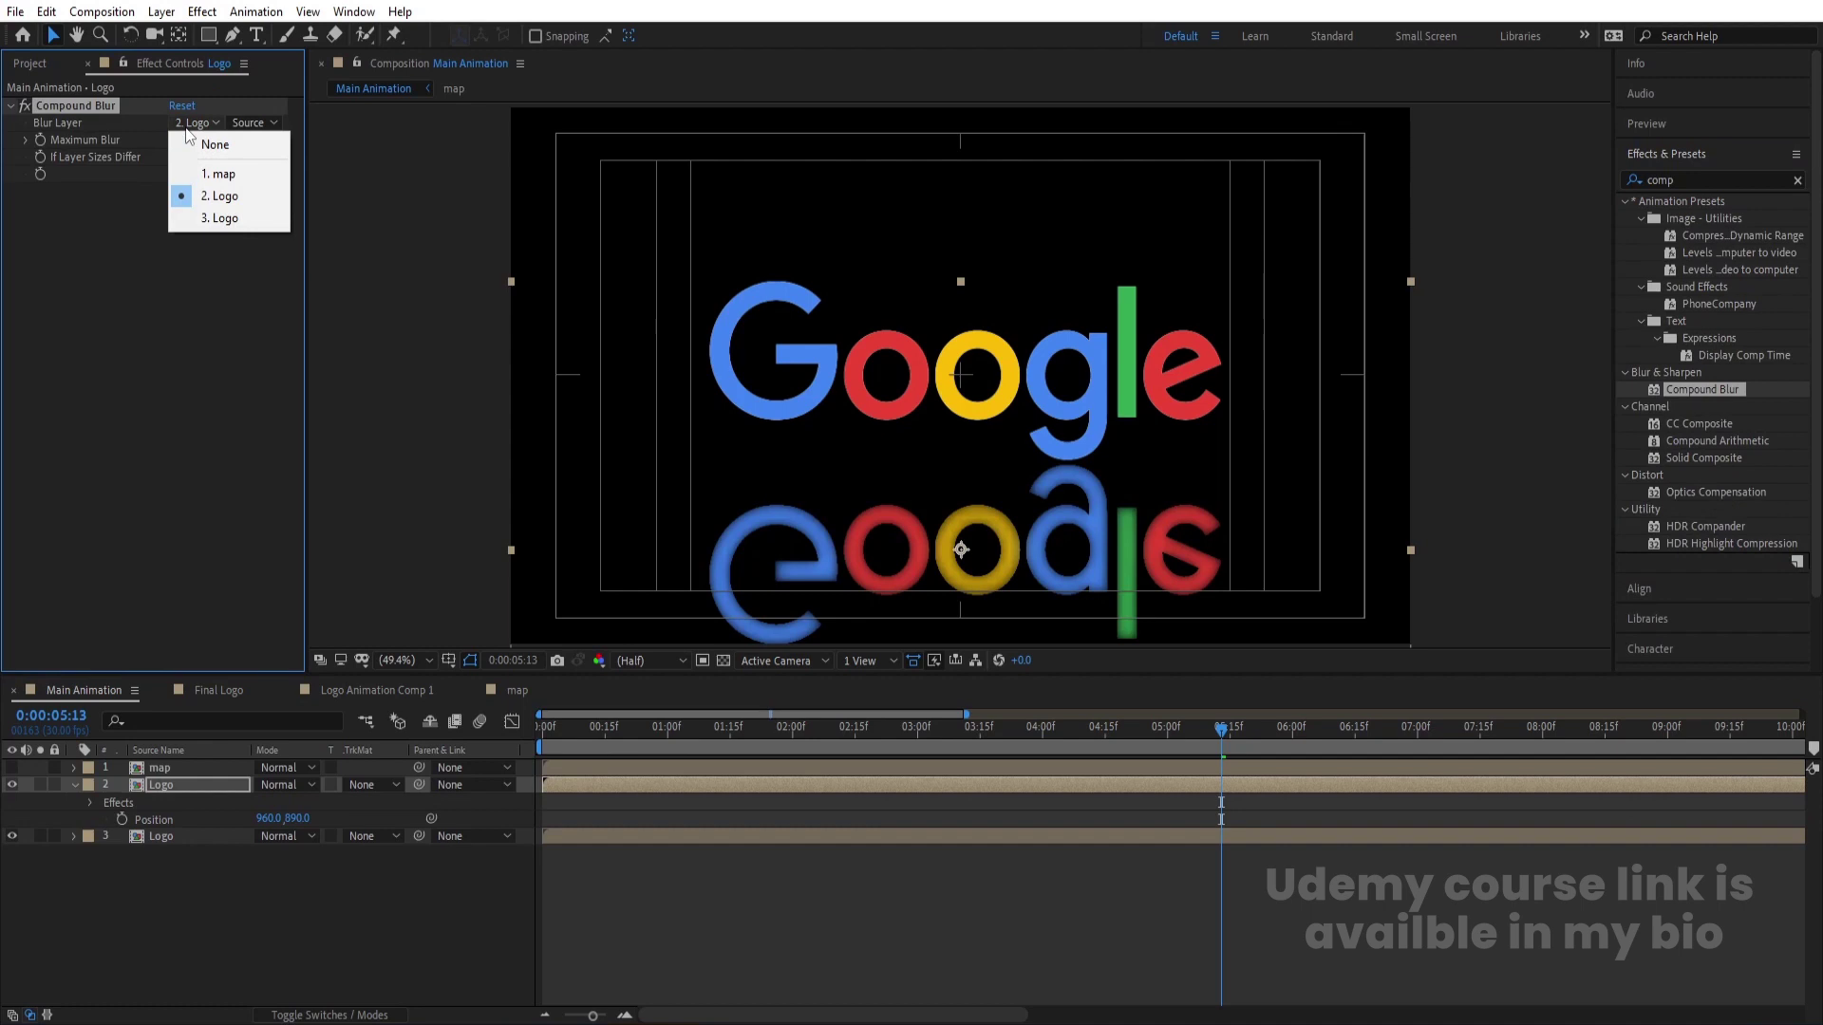
pyautogui.click(218, 177)
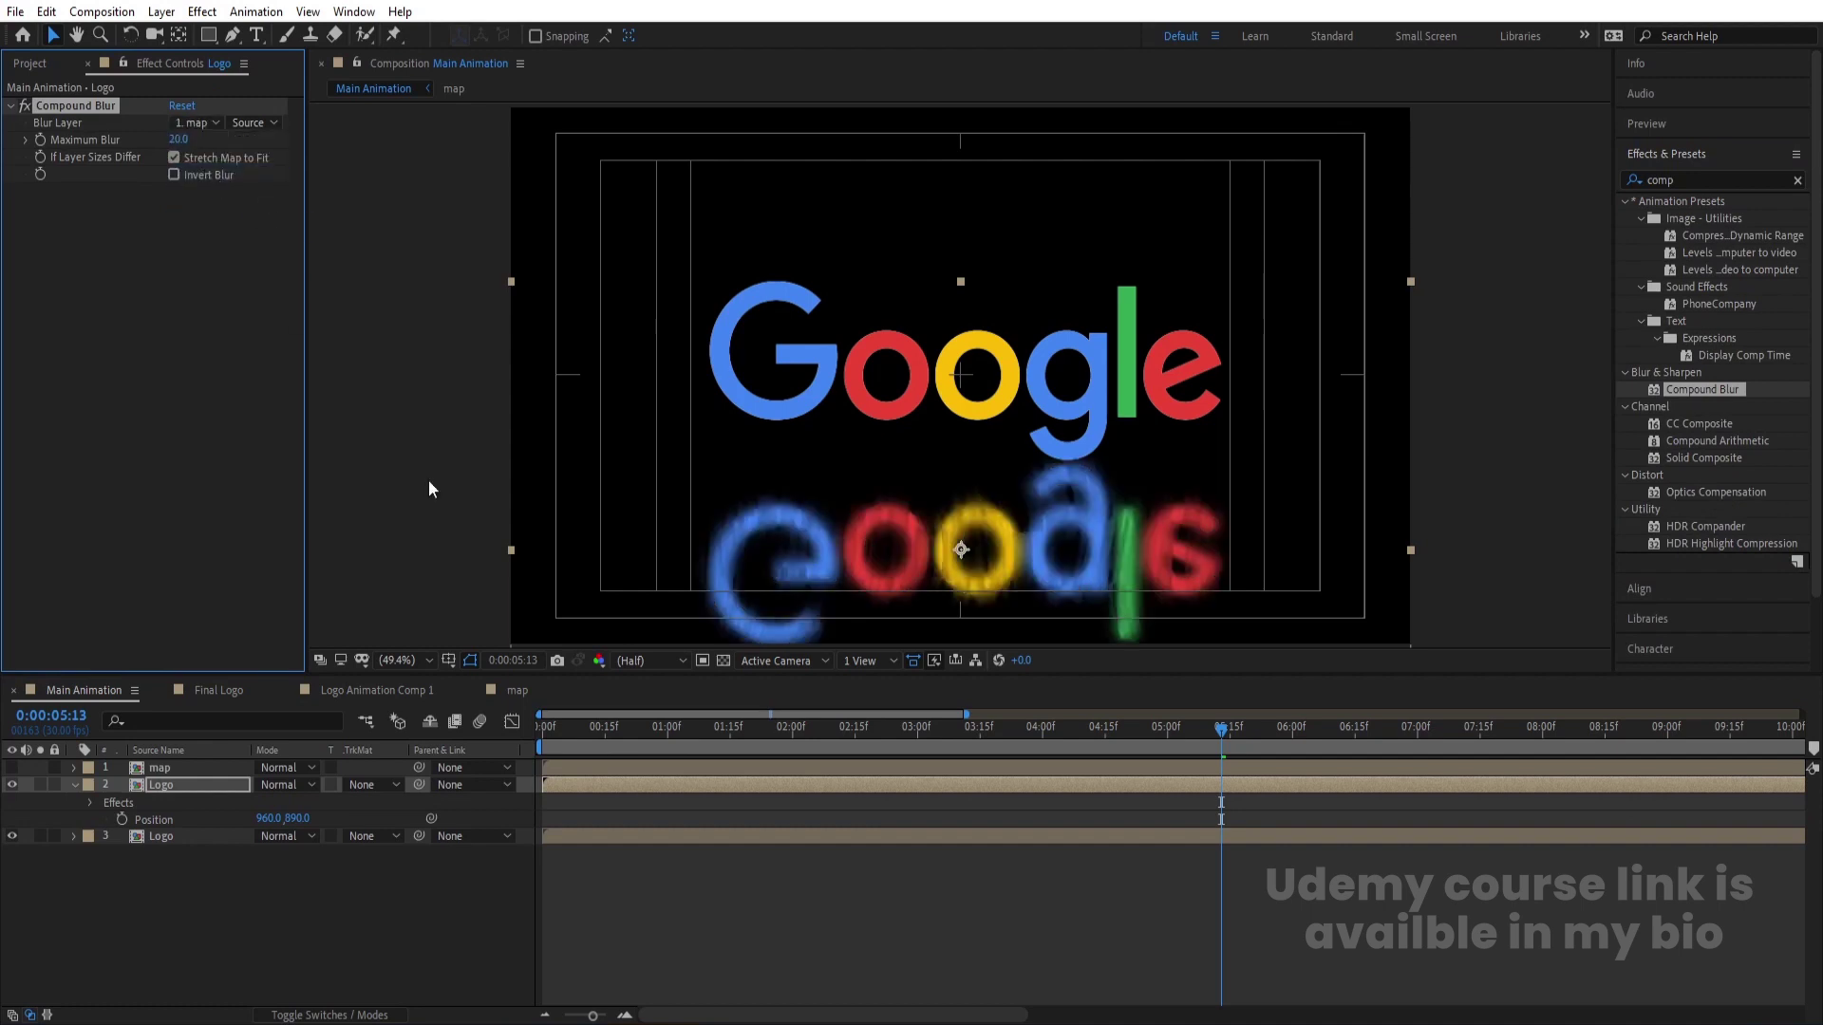
pyautogui.press('space')
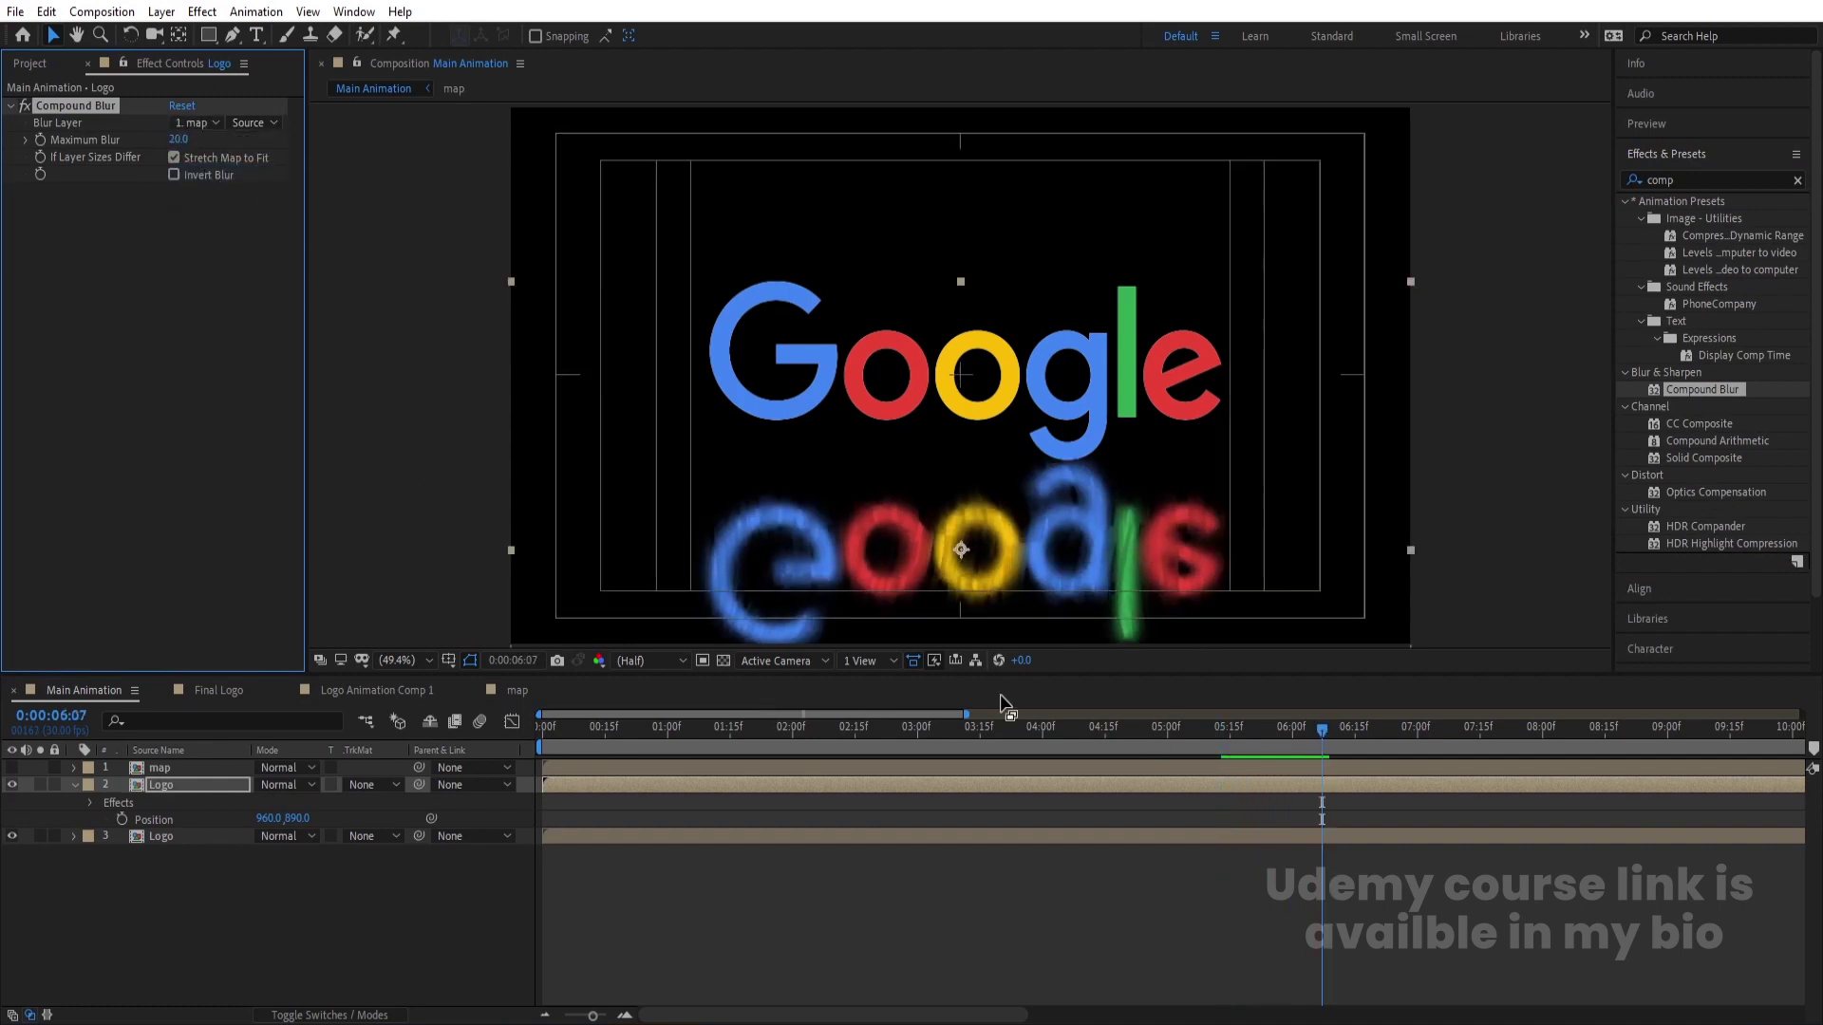
# Step: Set the reflection layer's opacity to 30%
pyautogui.click(214, 790)
pyautogui.press('t')
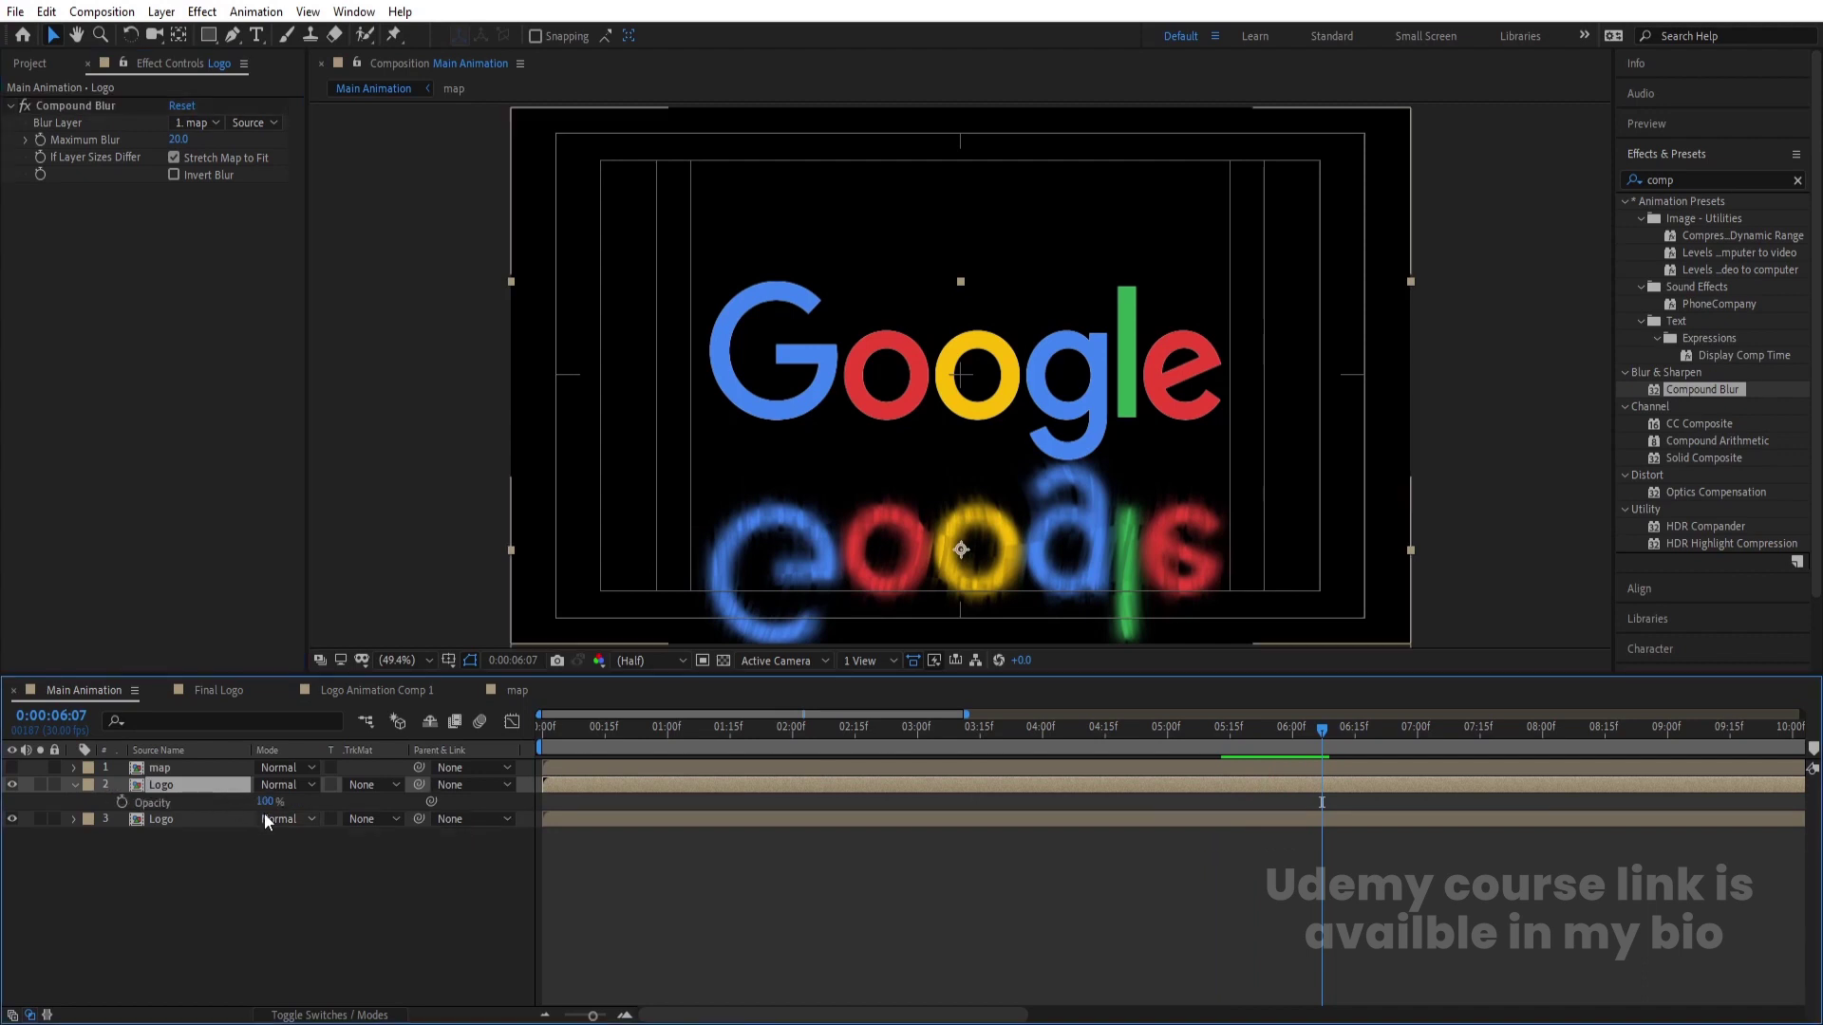
pyautogui.click(266, 800)
pyautogui.write('3')
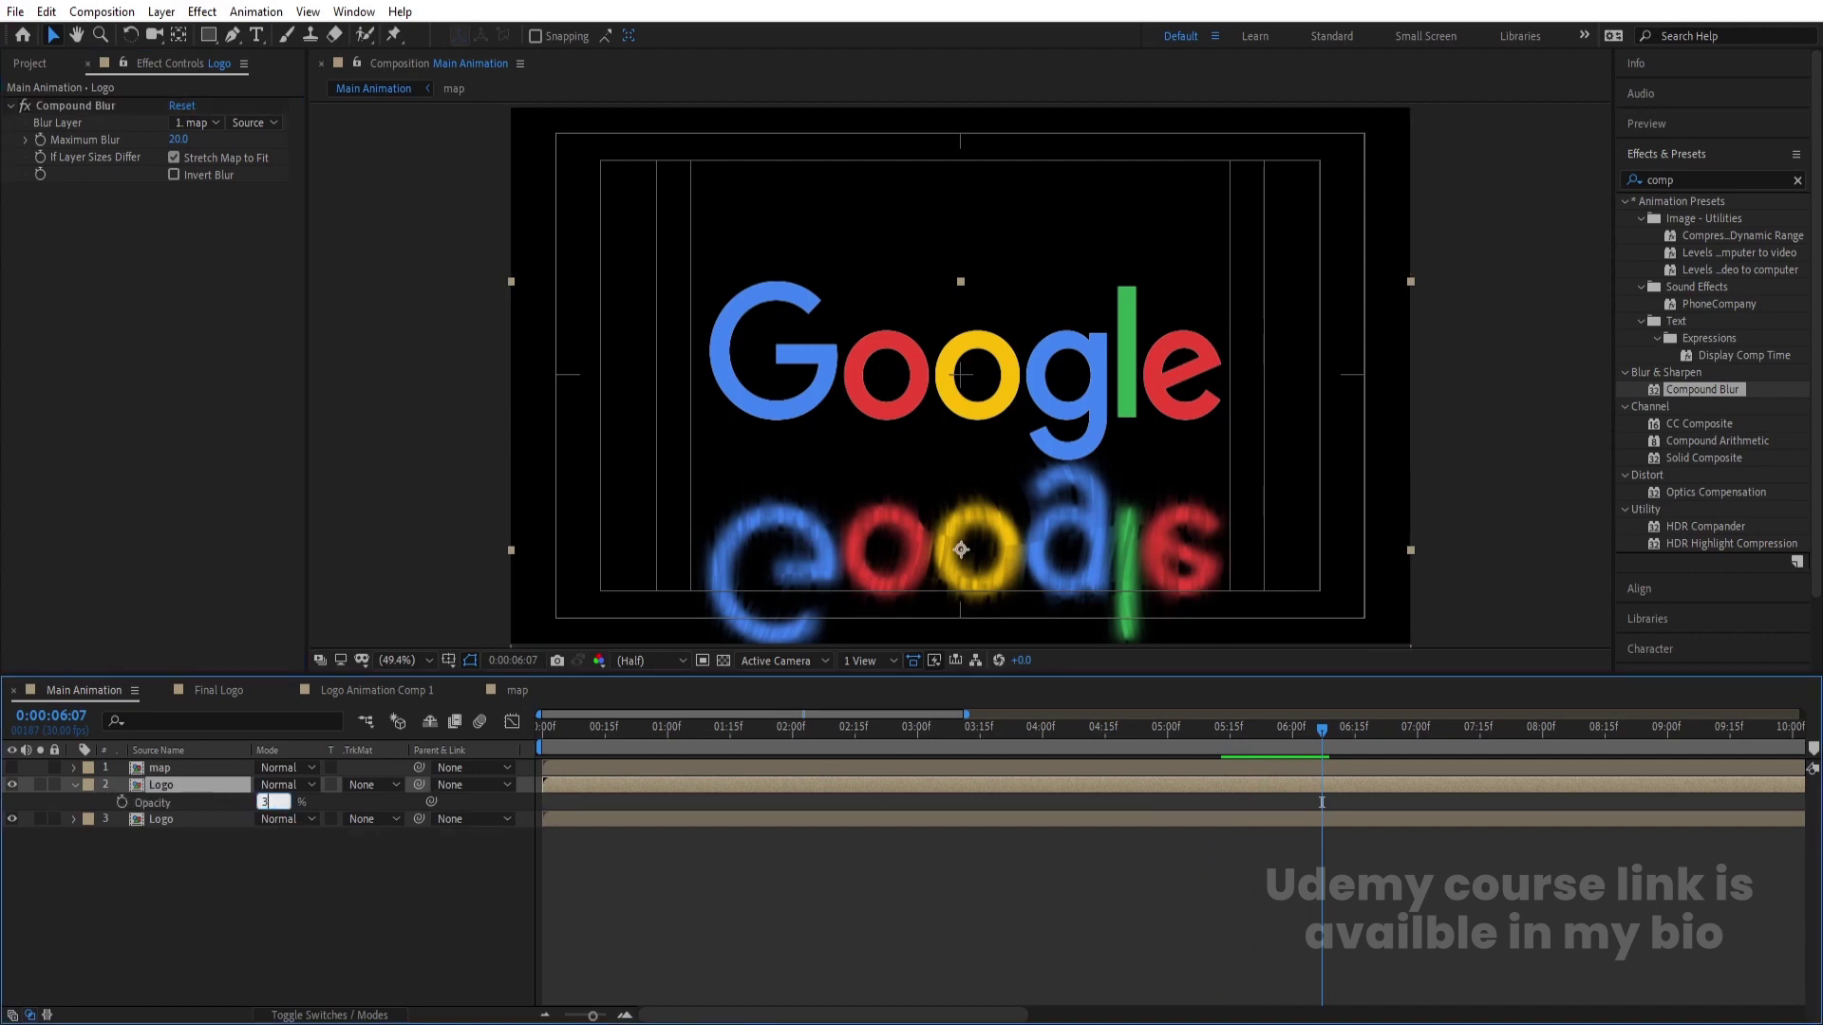
pyautogui.write('0')
pyautogui.press('Return')
# Step: Mask the reflection with a rectangle feathered 122 px and raise its opacity to 66%
pyautogui.click(213, 38)
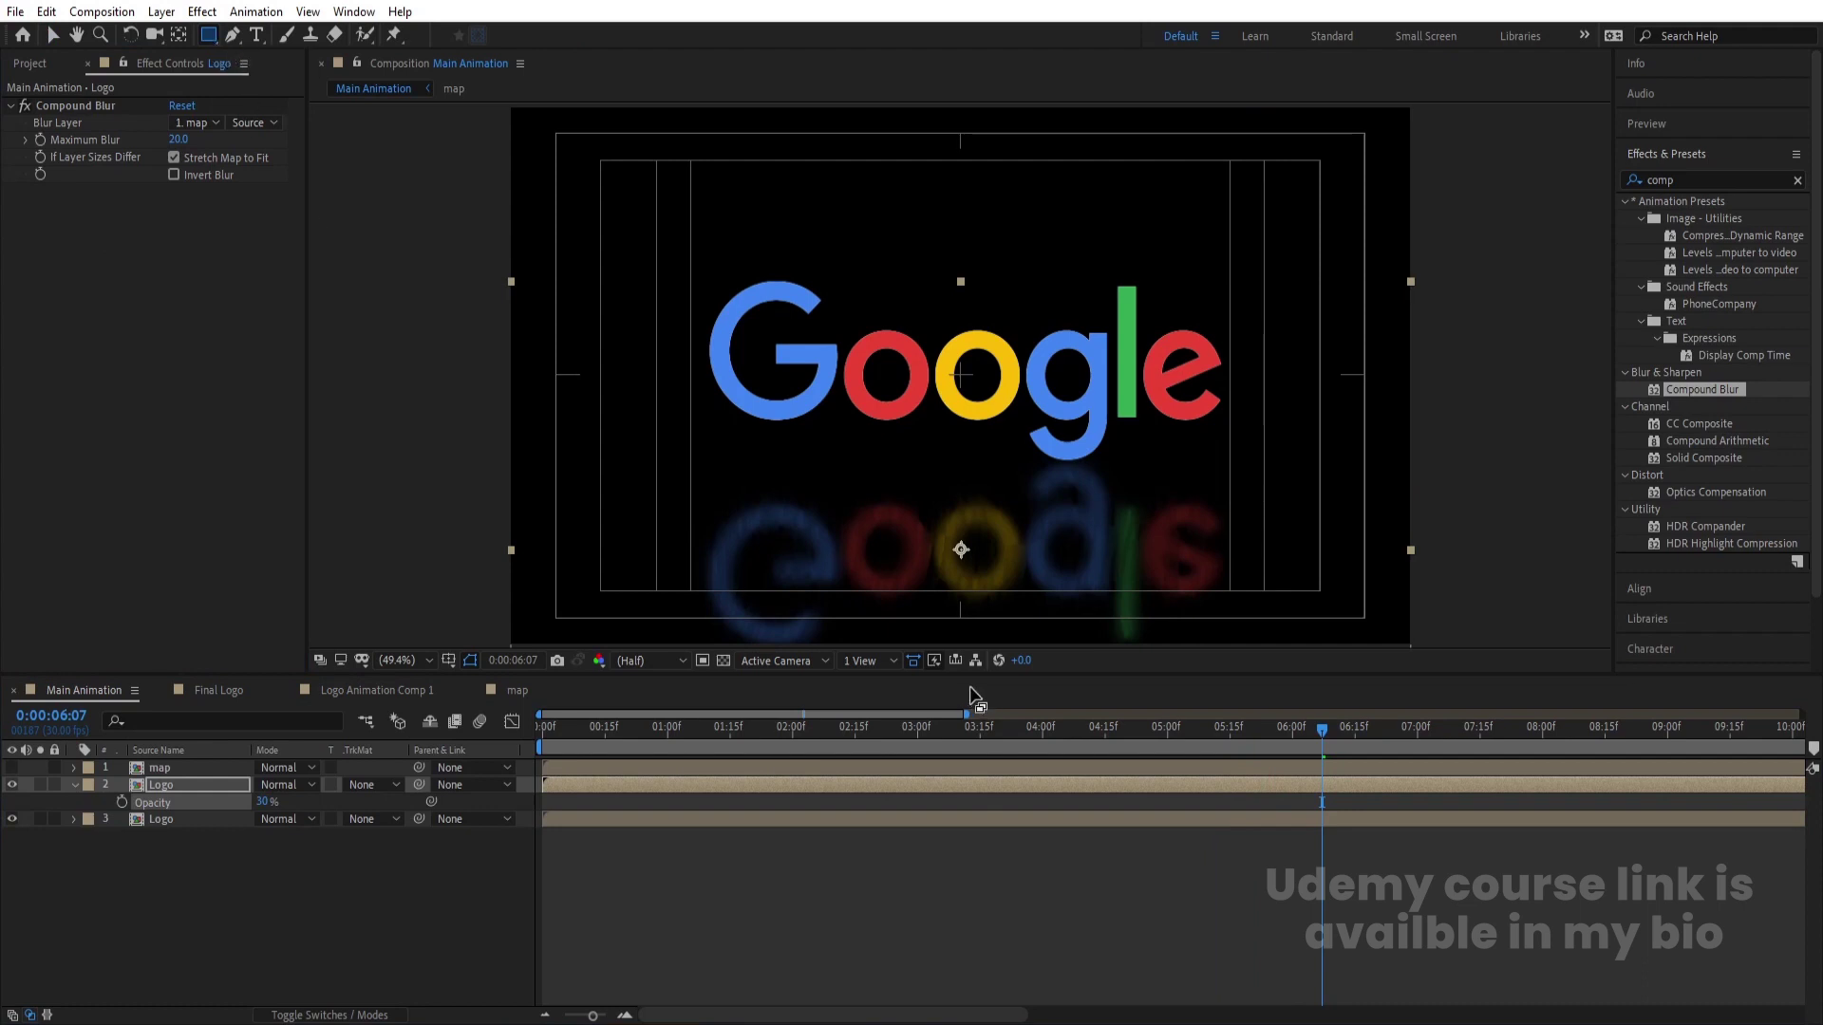
pyautogui.moveTo(569, 393); pyautogui.dragTo(1326, 522)
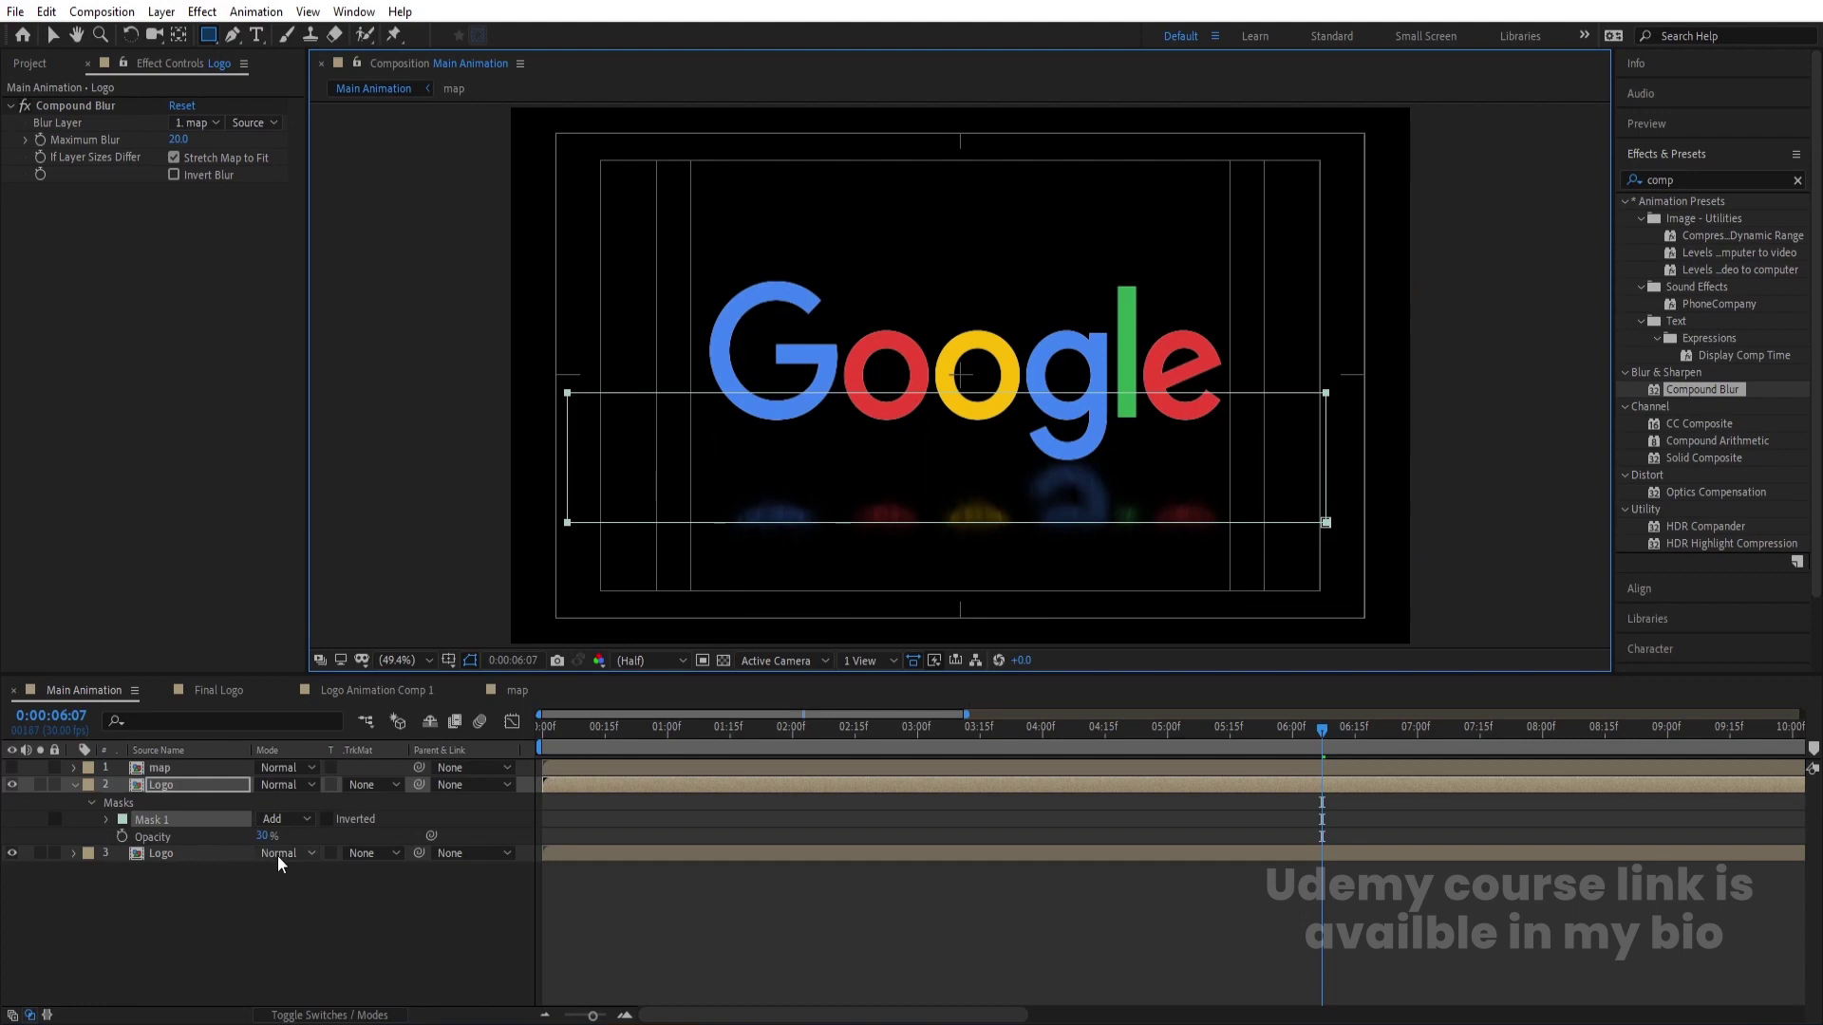
pyautogui.moveTo(265, 839); pyautogui.dragTo(289, 835)
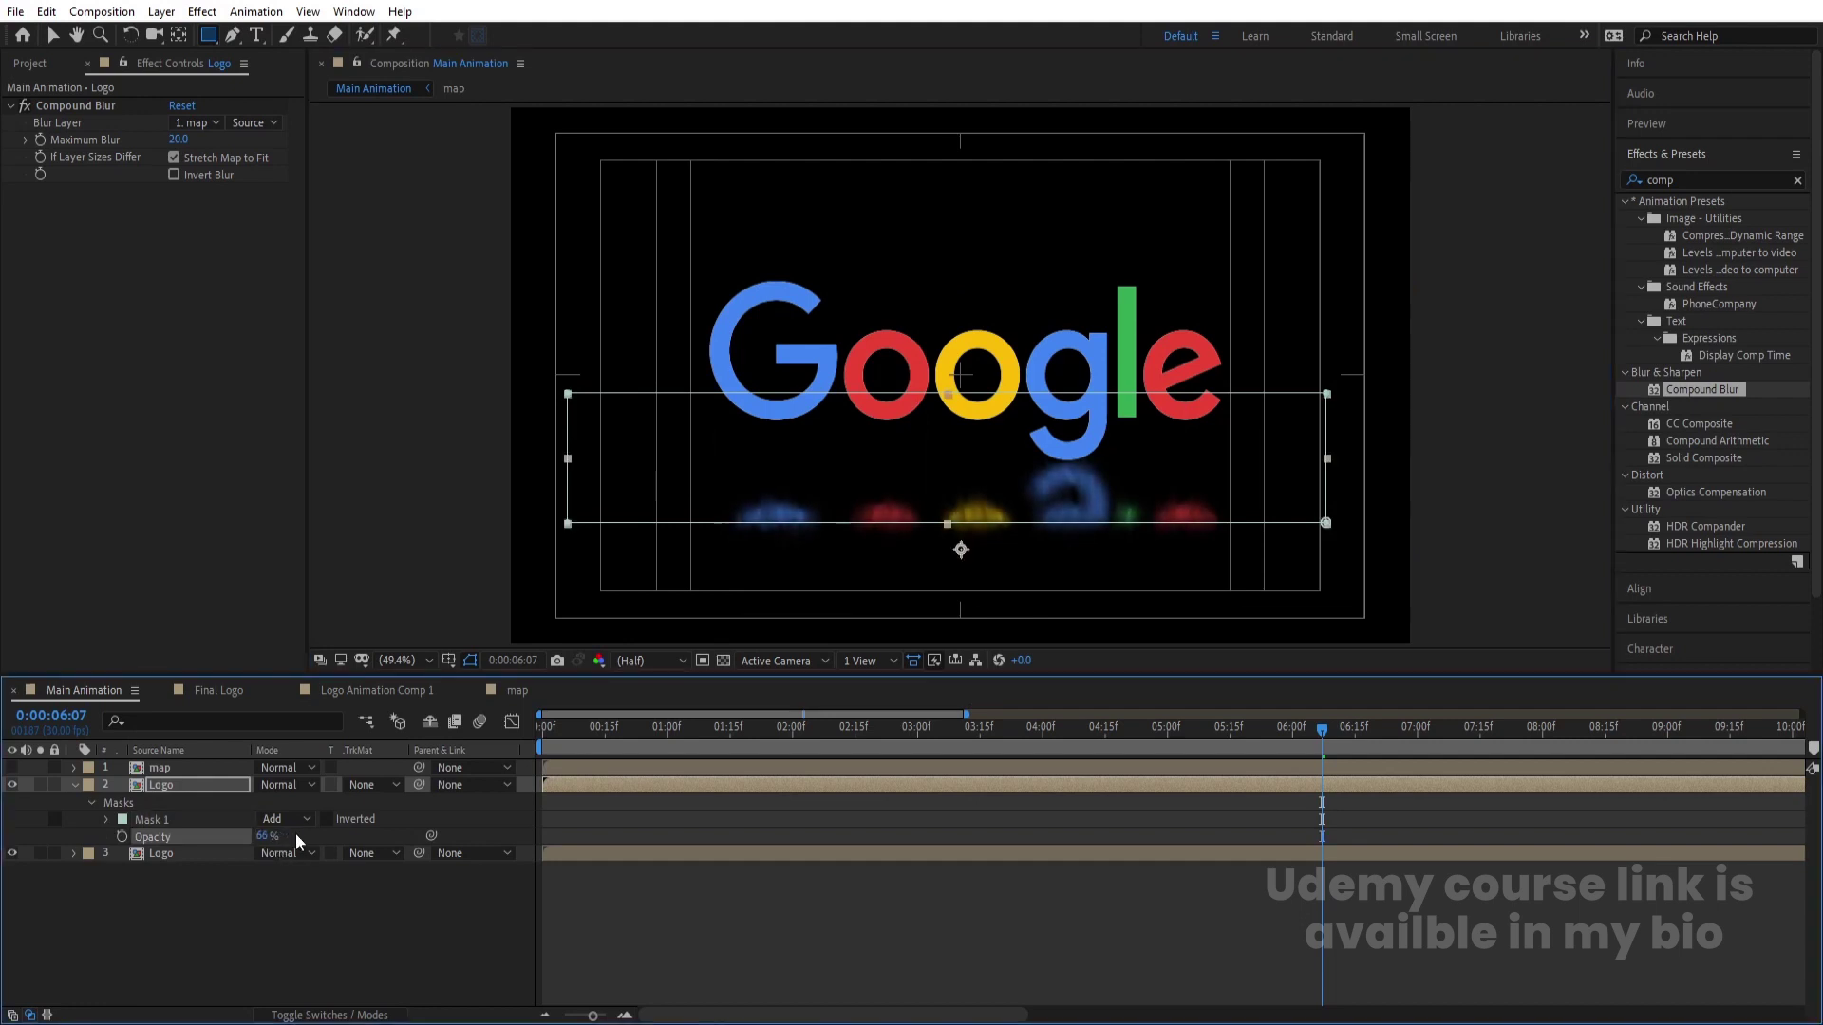
pyautogui.click(106, 820)
pyautogui.moveTo(296, 853); pyautogui.dragTo(394, 853)
# Step: Preview the animation from the start, then select the original Logo layer
pyautogui.click(647, 800)
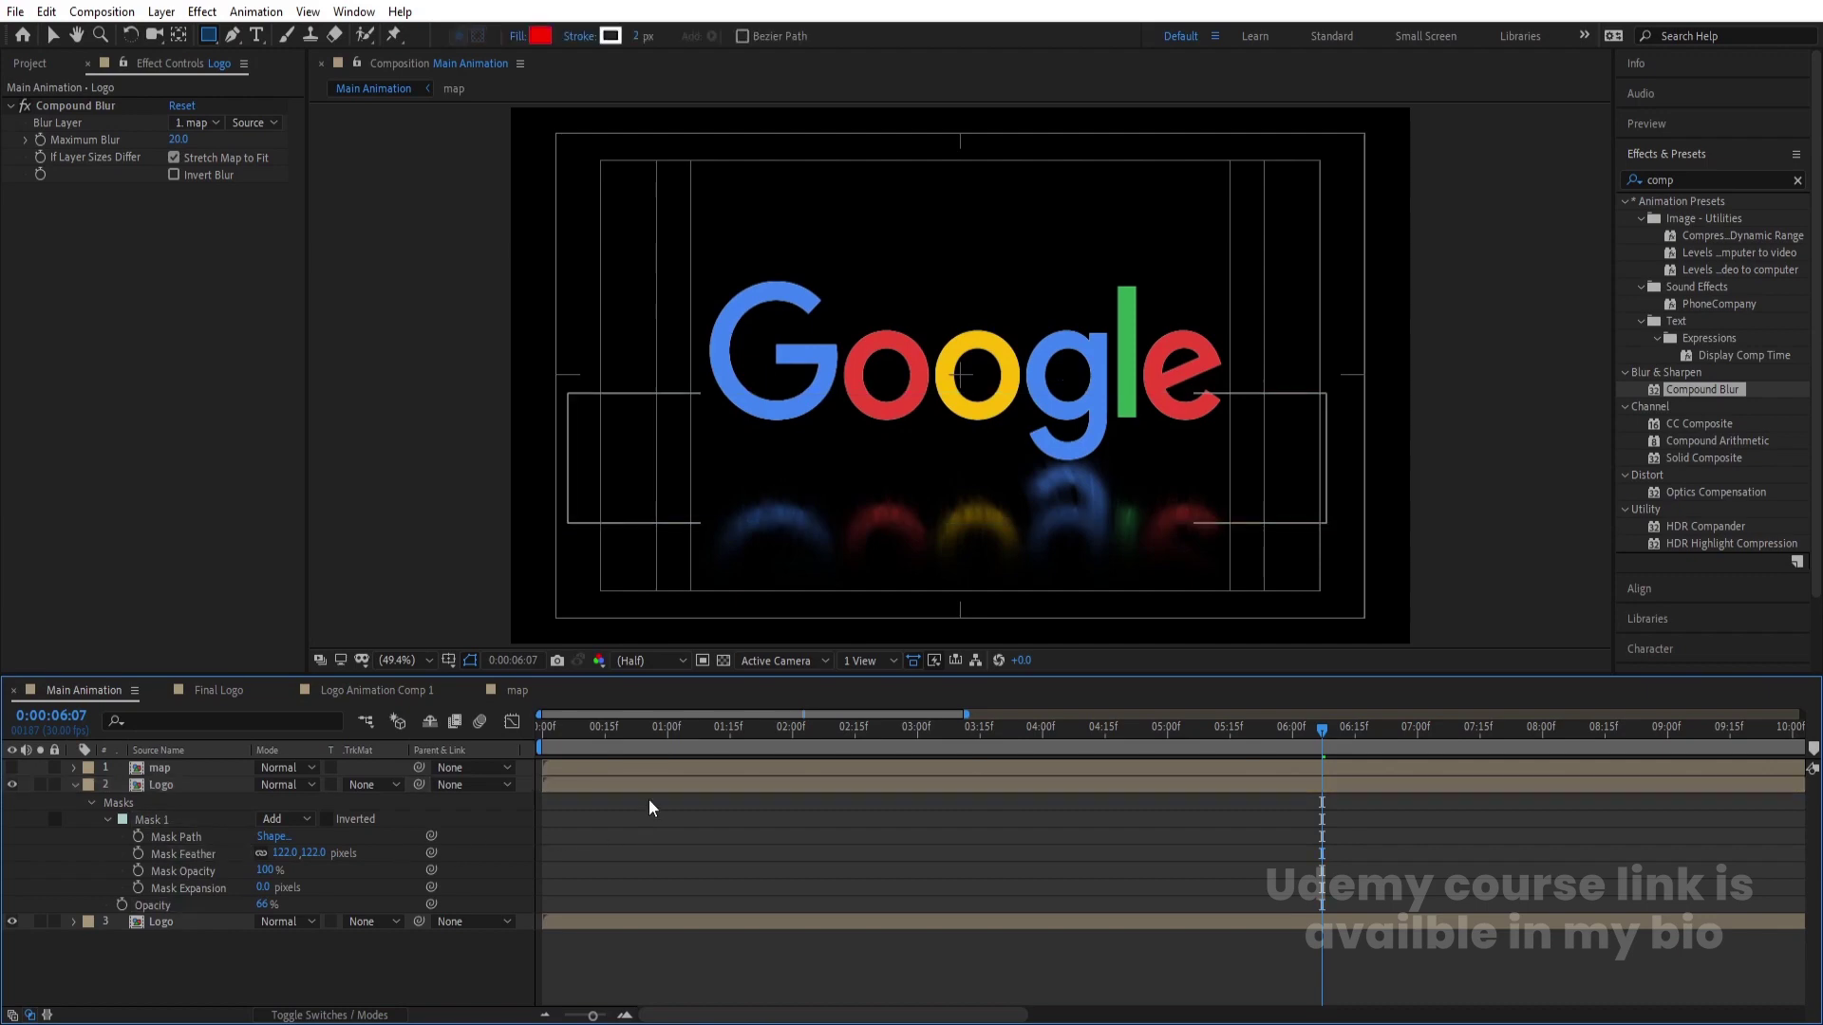
pyautogui.moveTo(621, 731); pyautogui.dragTo(452, 766)
pyautogui.press('space')
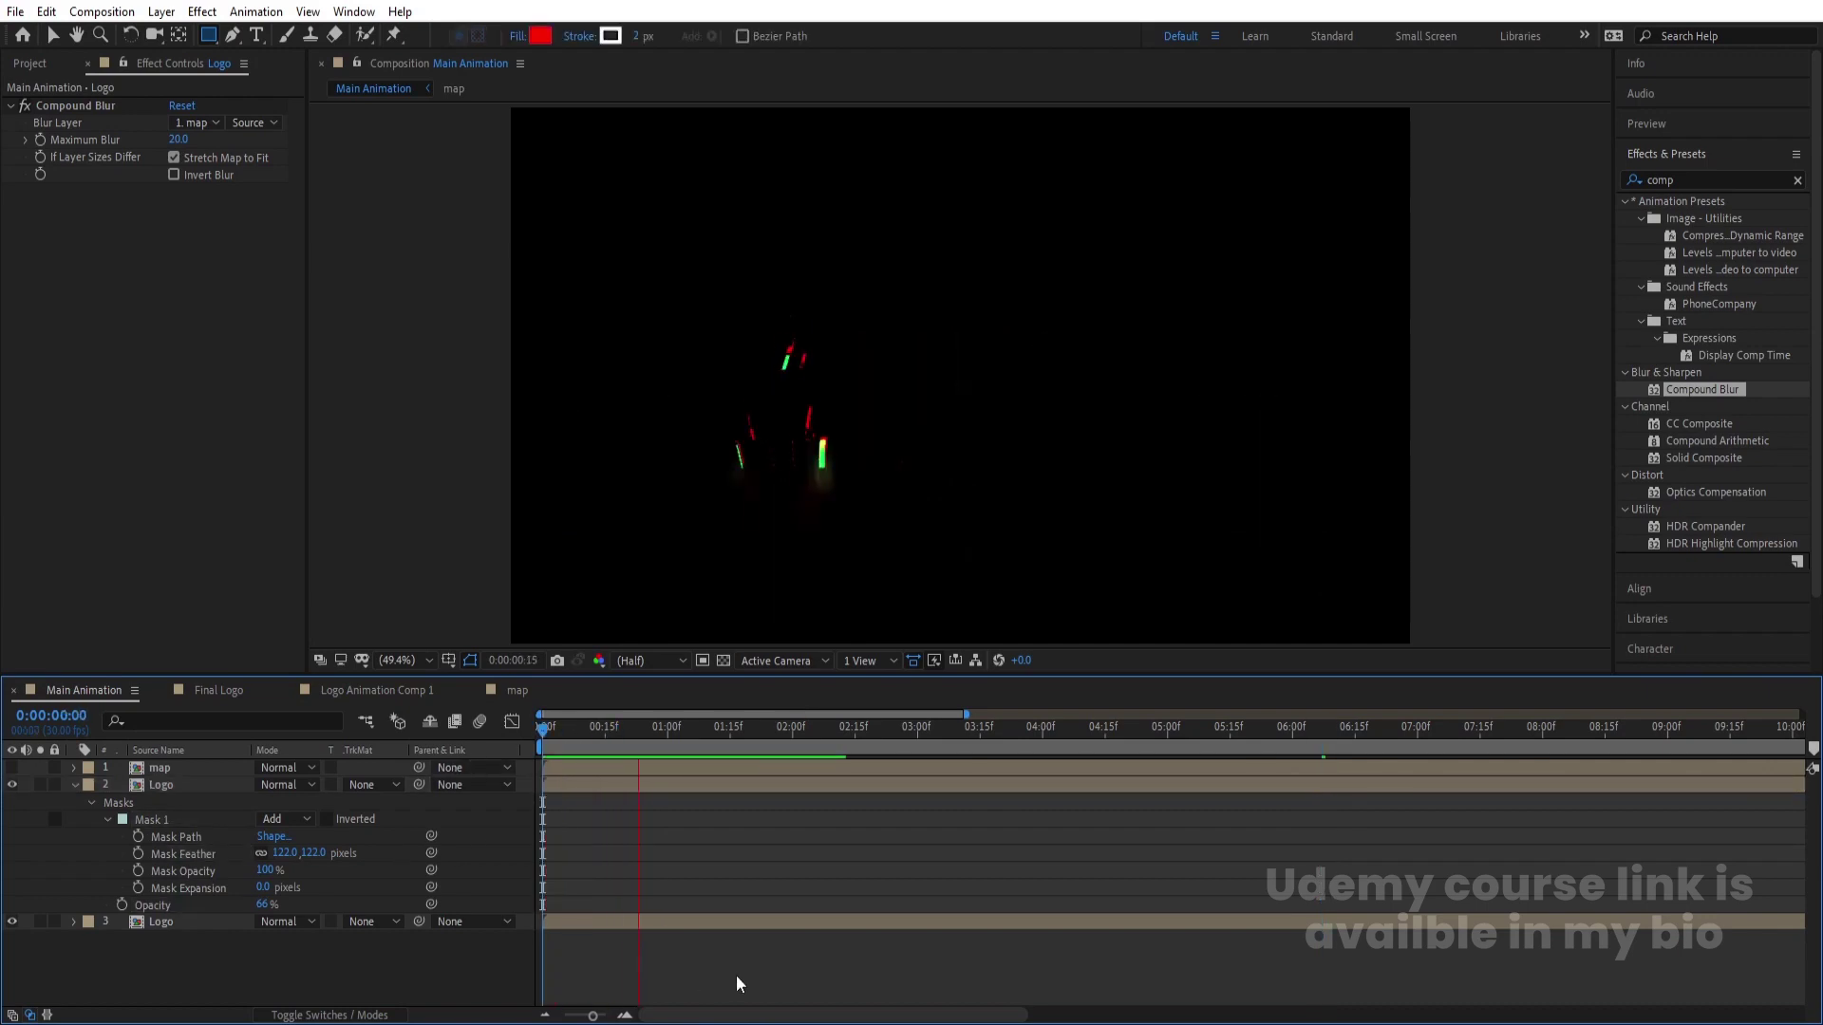
pyautogui.press('space')
pyautogui.press("'")
pyautogui.click(720, 914)
# Step: Deselect all layers, collapse their properties and add an adjustment layer on top
pyautogui.hotkey('ctrl', 'shift', 'a')
pyautogui.press('u')
pyautogui.rightClick(406, 868)
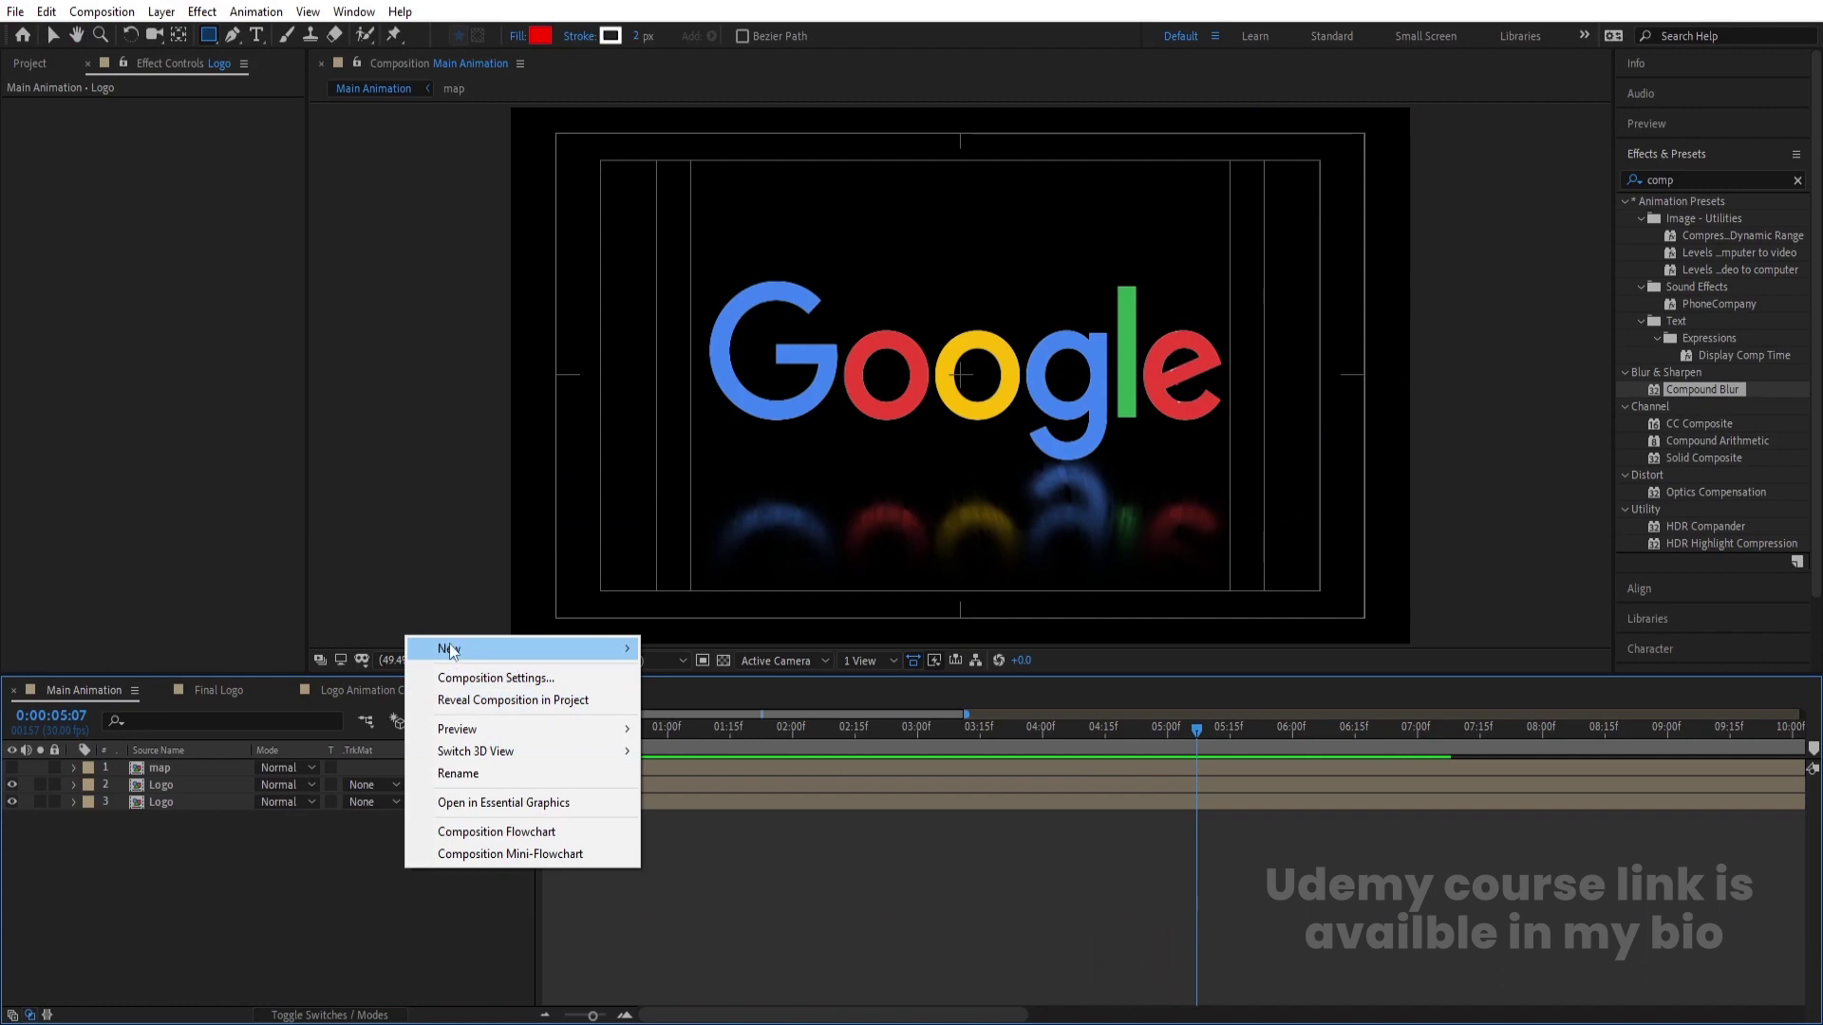
pyautogui.moveTo(451, 648)
pyautogui.click(699, 809)
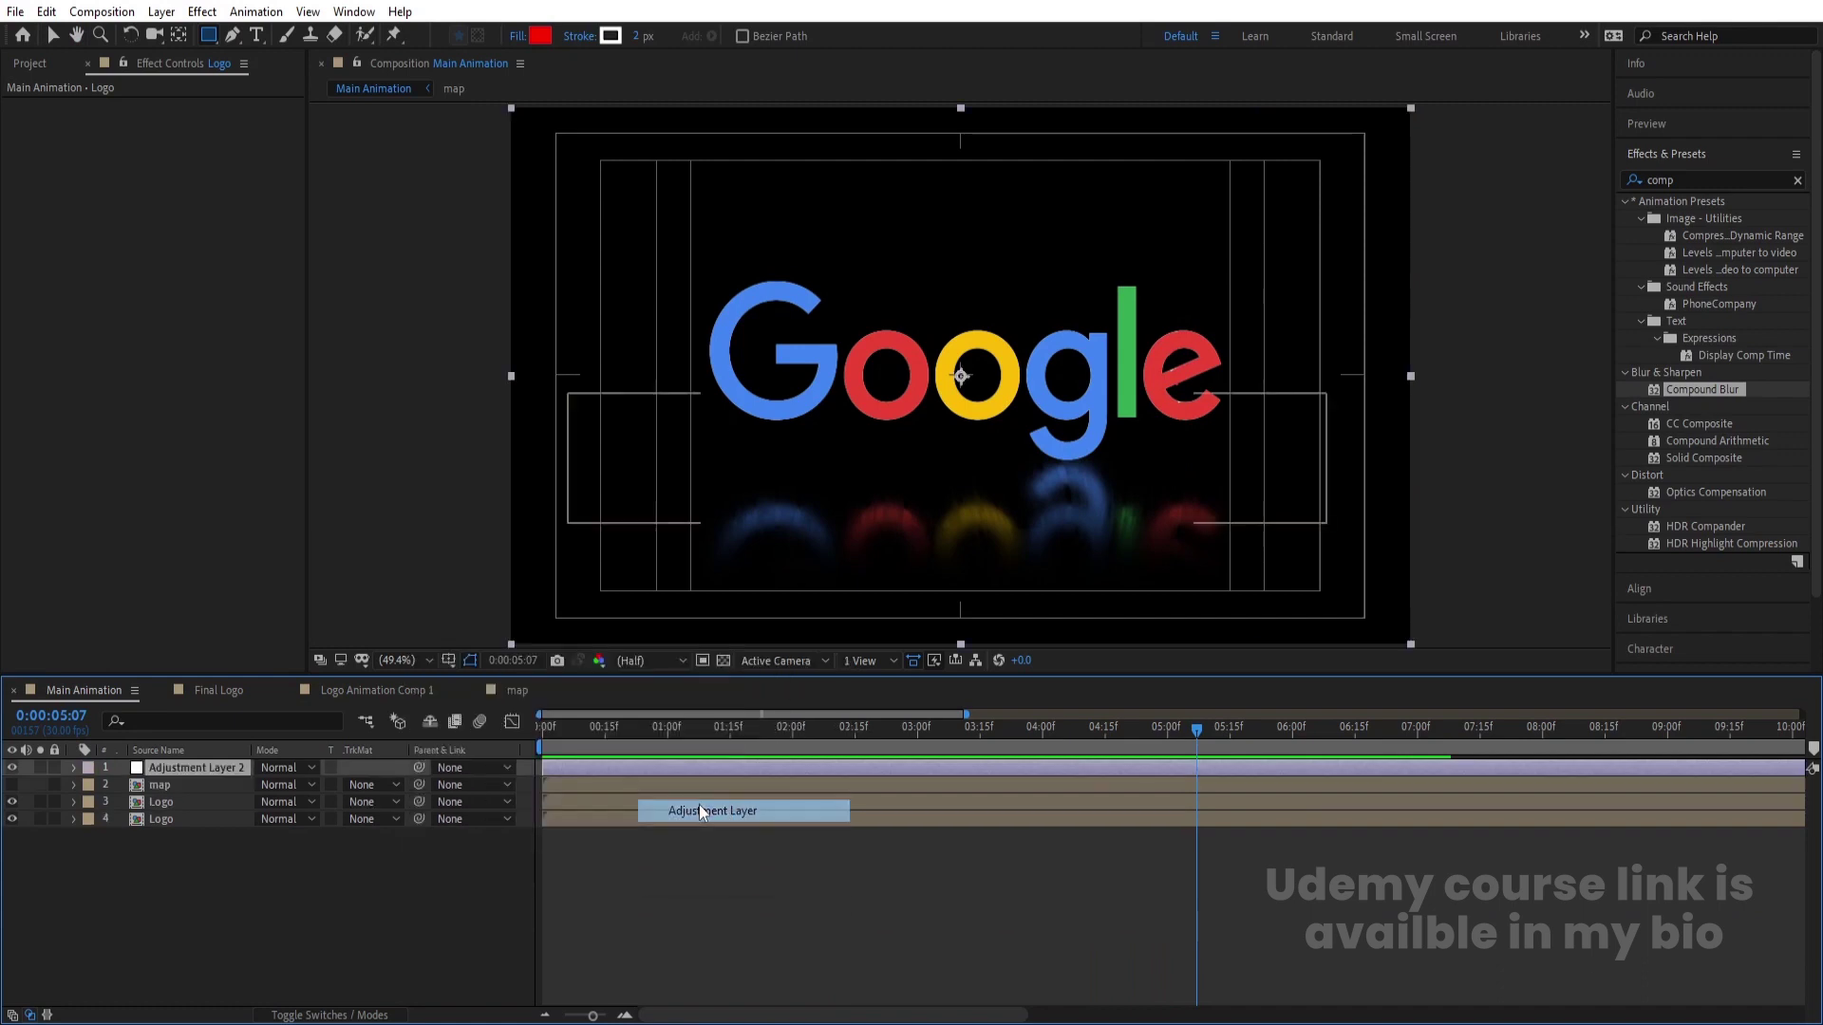
# Step: Apply Glow to the adjustment layer with a Glow Radius of 132
pyautogui.click(1701, 176)
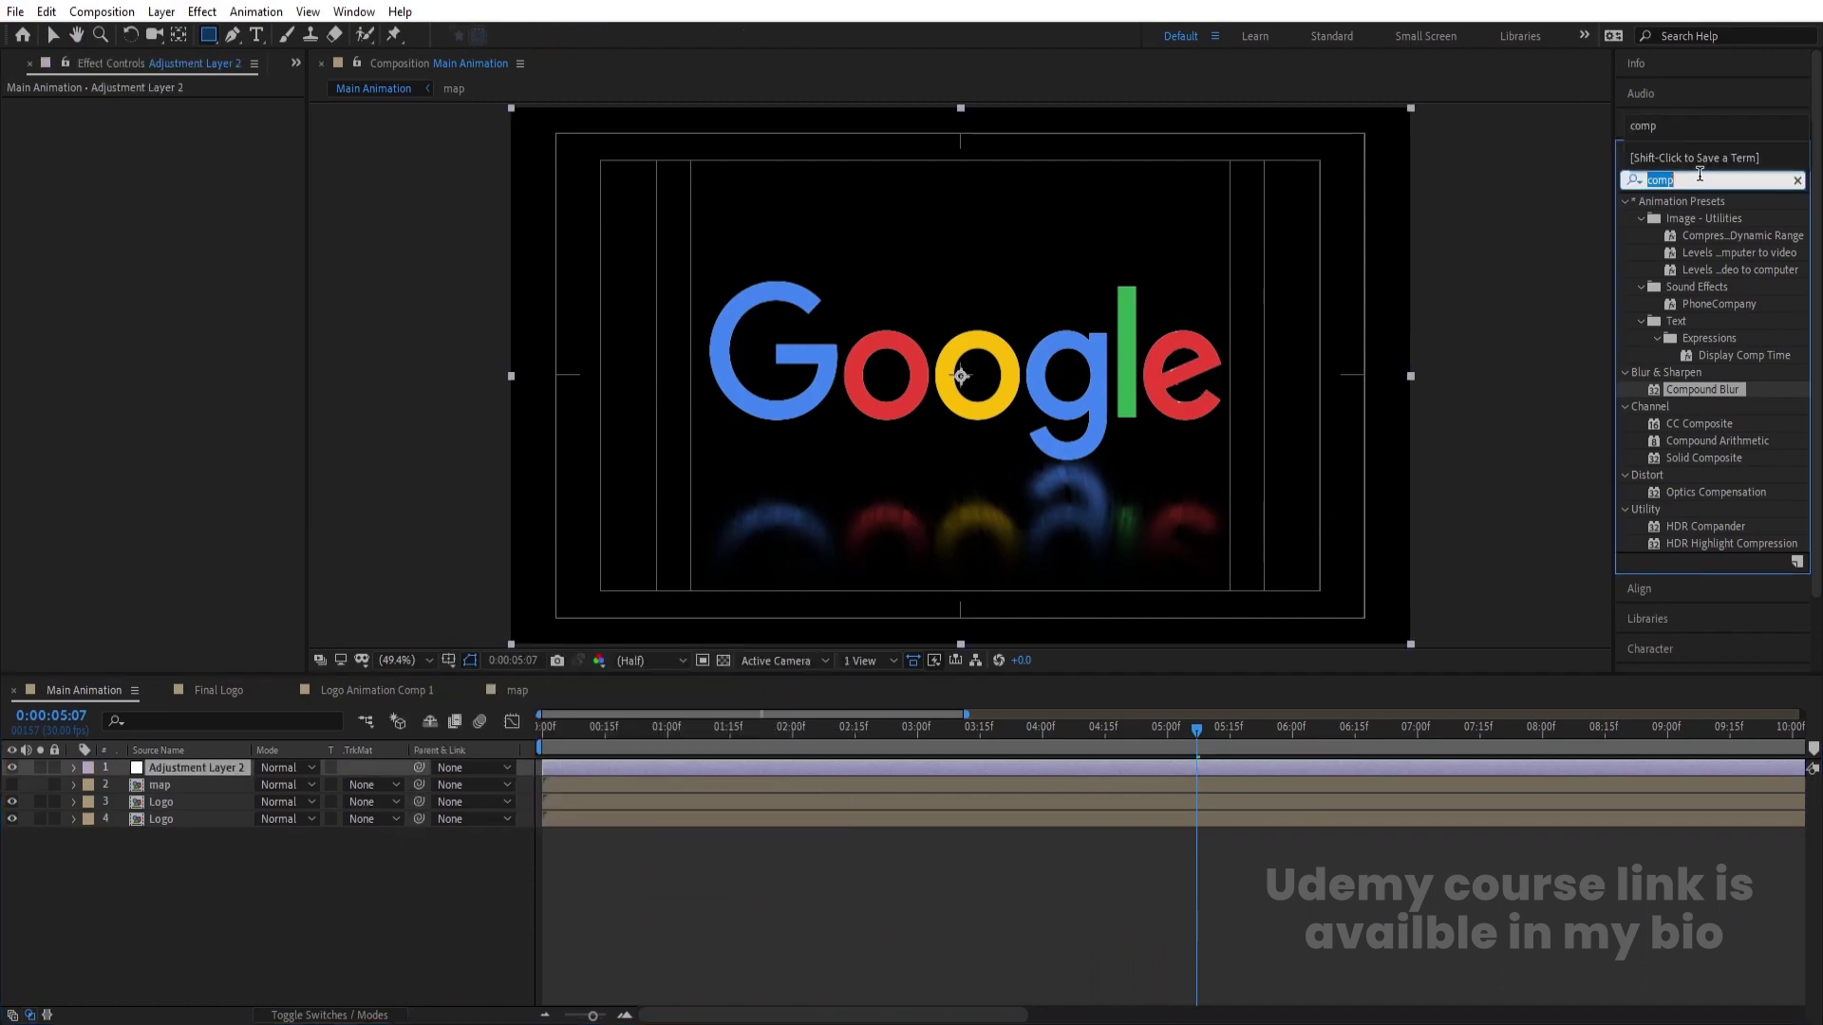
pyautogui.write('glow')
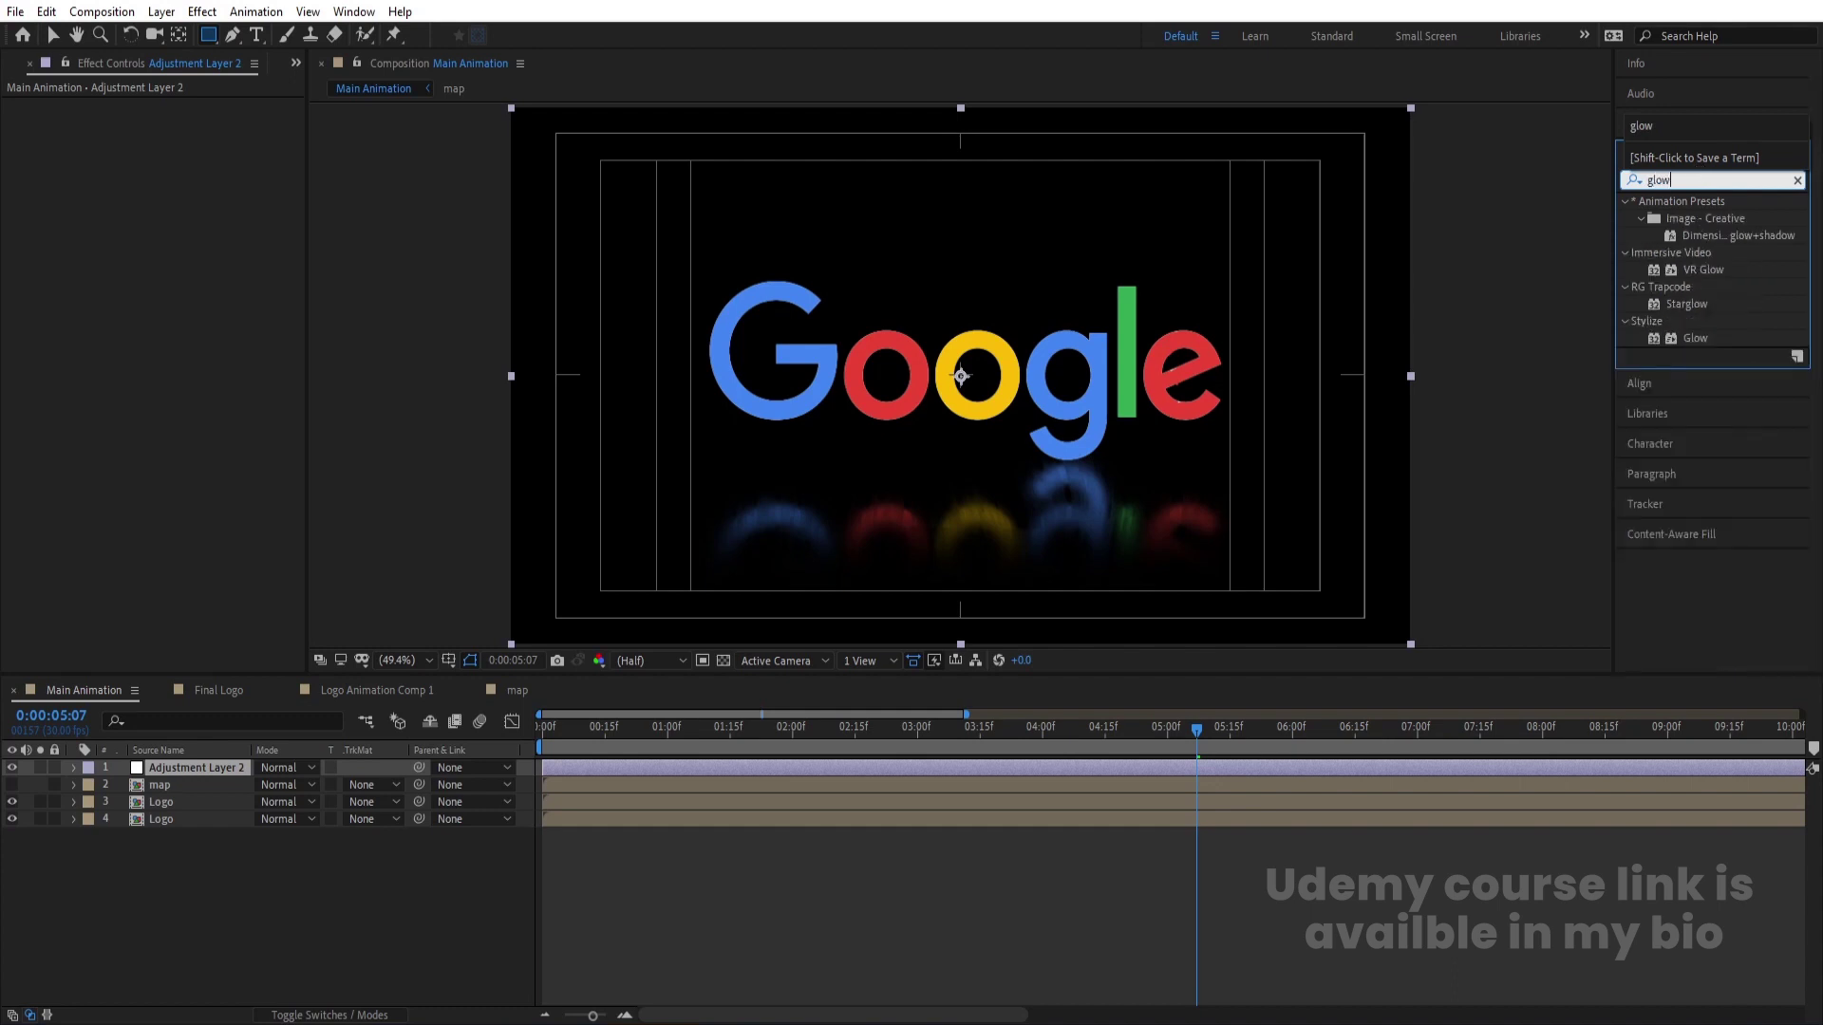
pyautogui.moveTo(1696, 339); pyautogui.dragTo(1367, 348)
pyautogui.moveTo(179, 156); pyautogui.dragTo(388, 142)
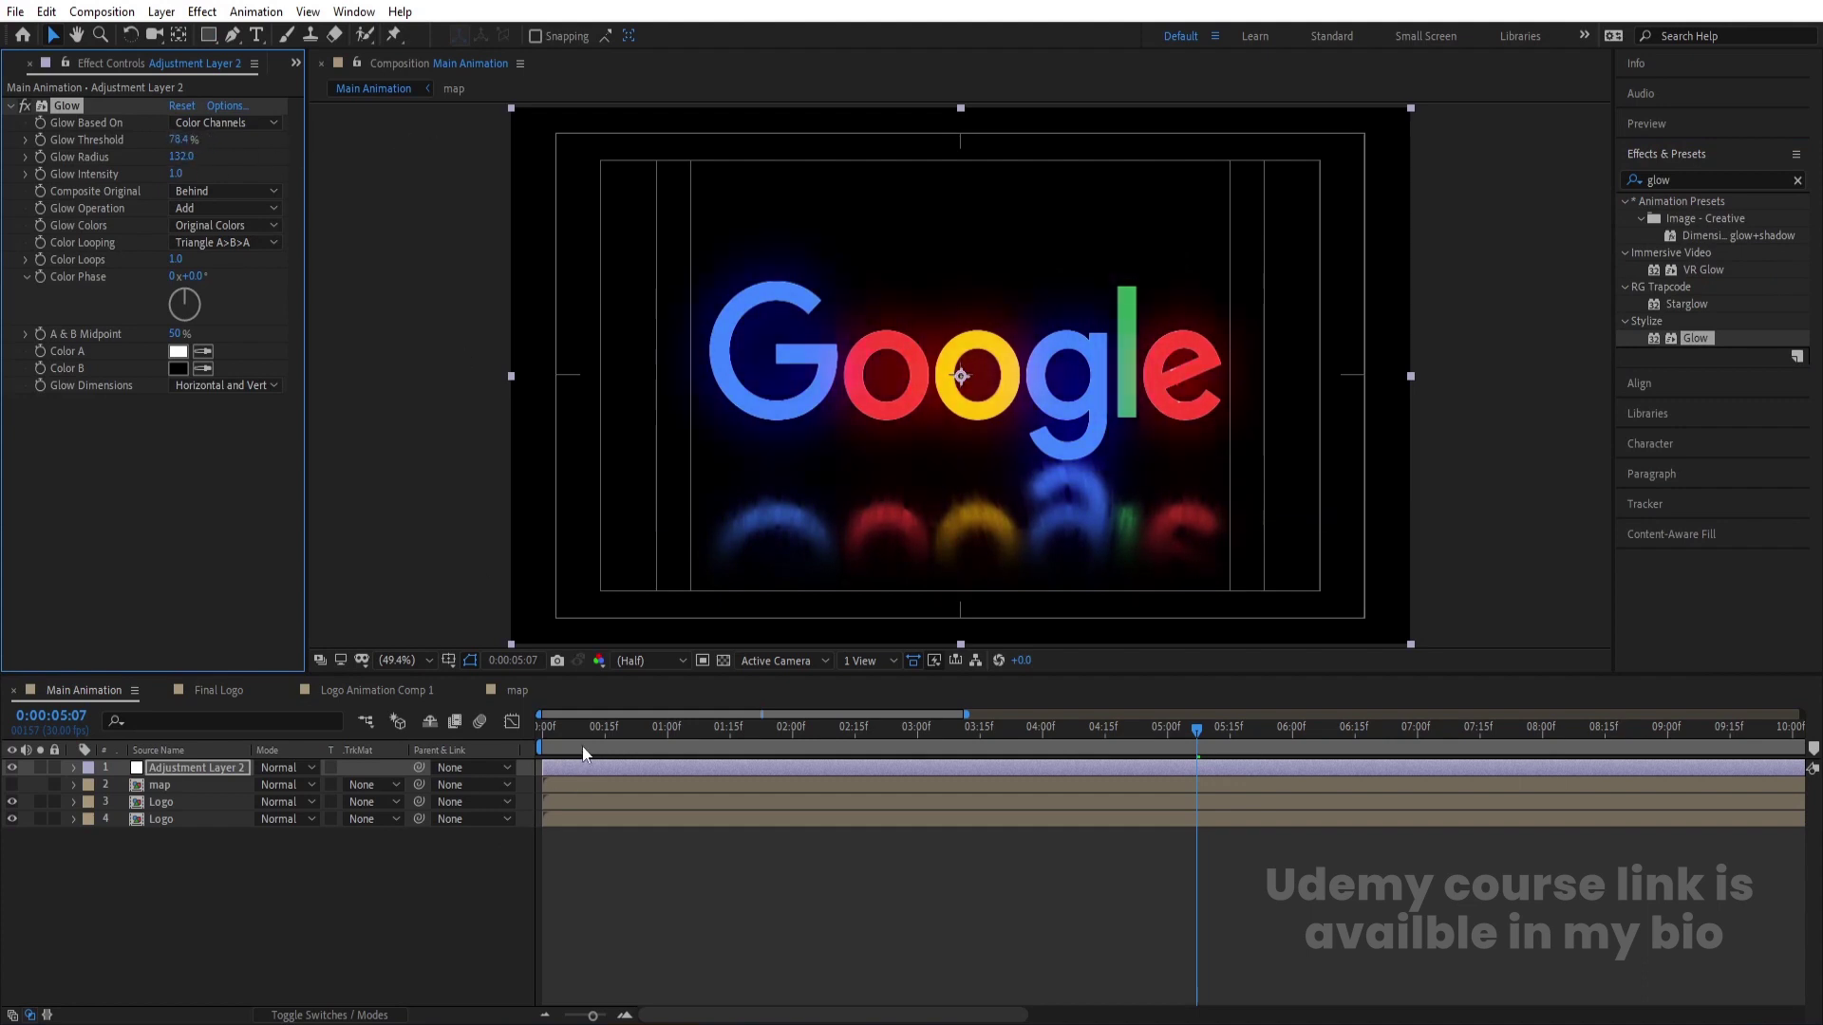
# Step: Preview the full glowing animation from the start and stop at the 7-second mark
pyautogui.press('Home')
pyautogui.press('space')
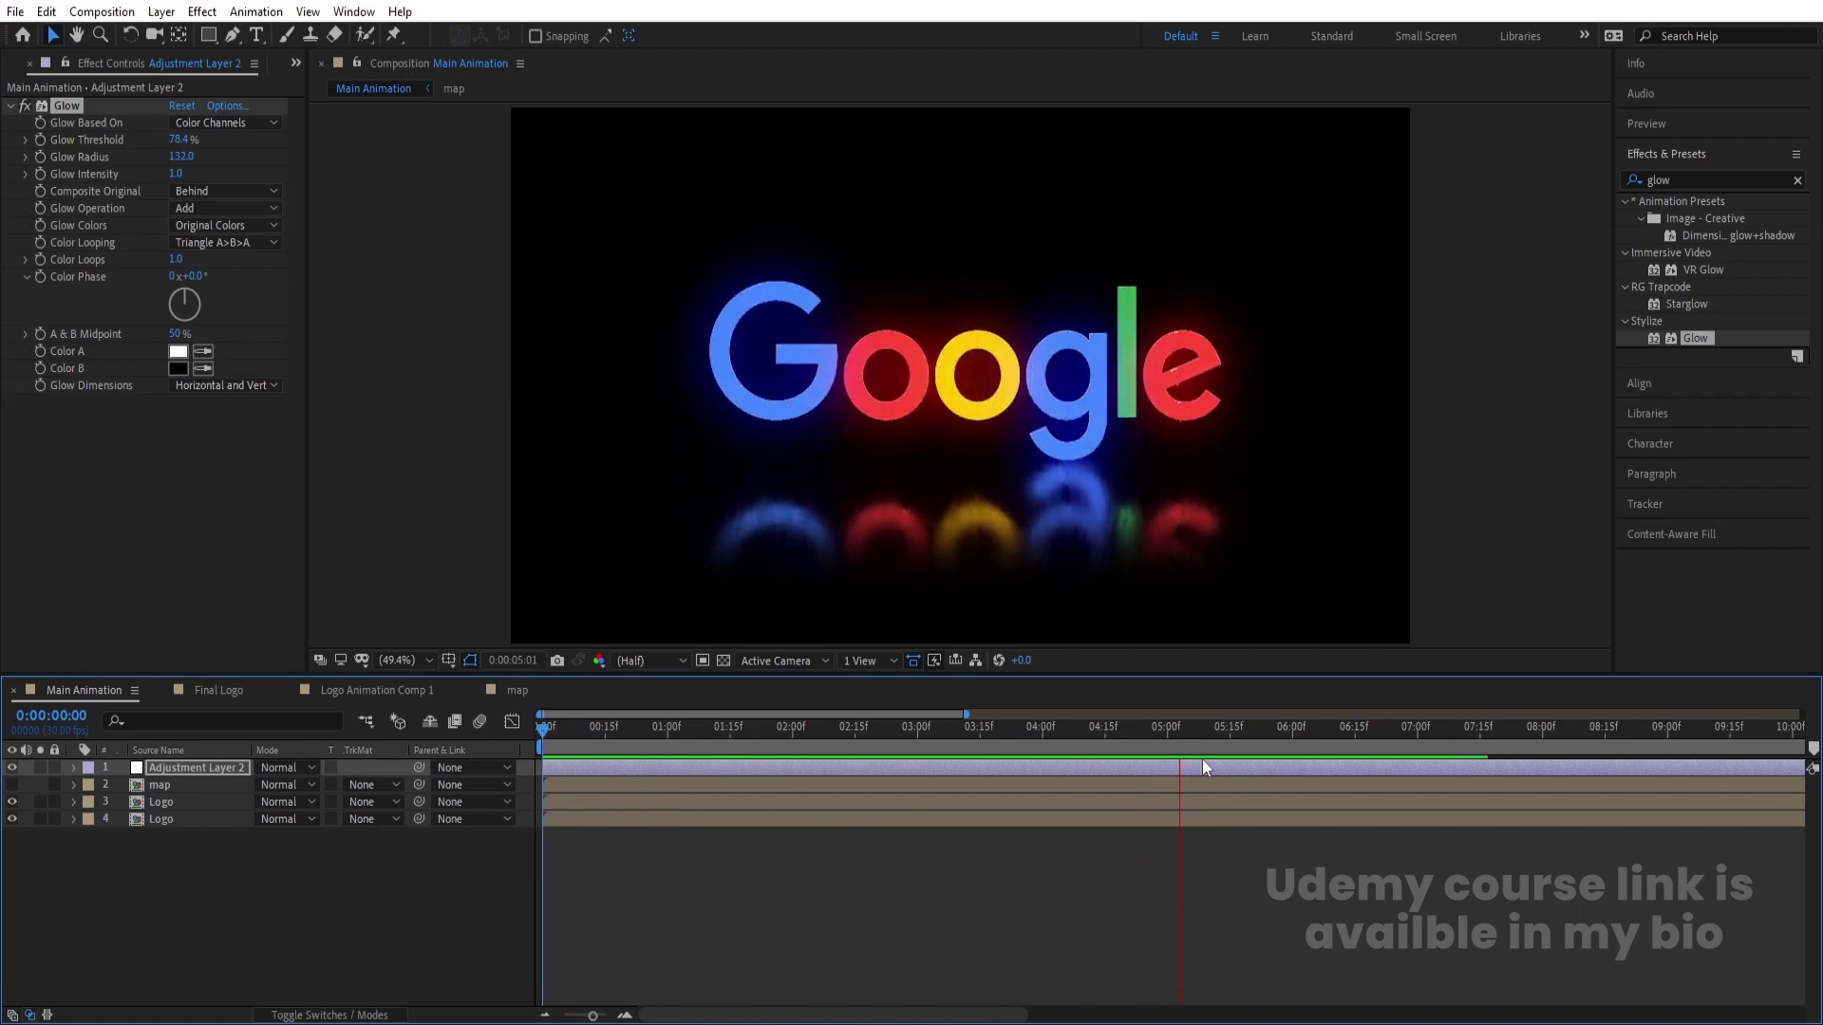
pyautogui.click(1452, 739)
pyautogui.click(1419, 740)
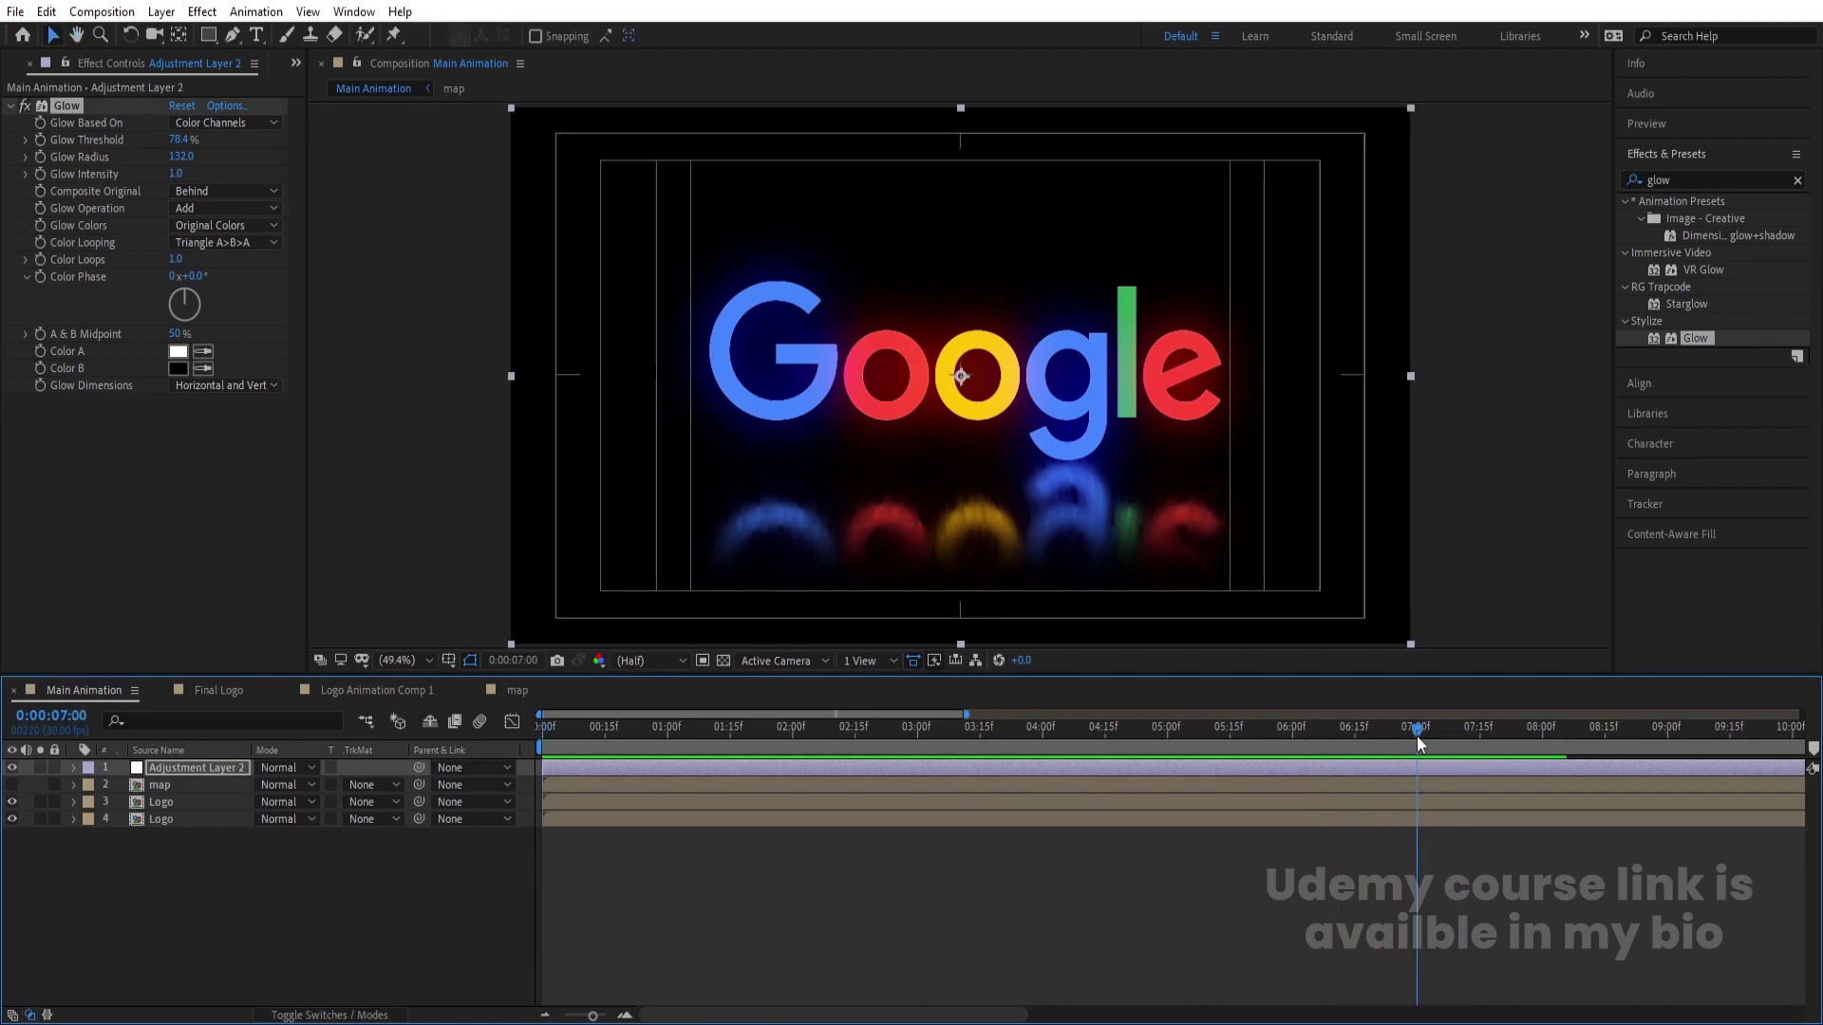